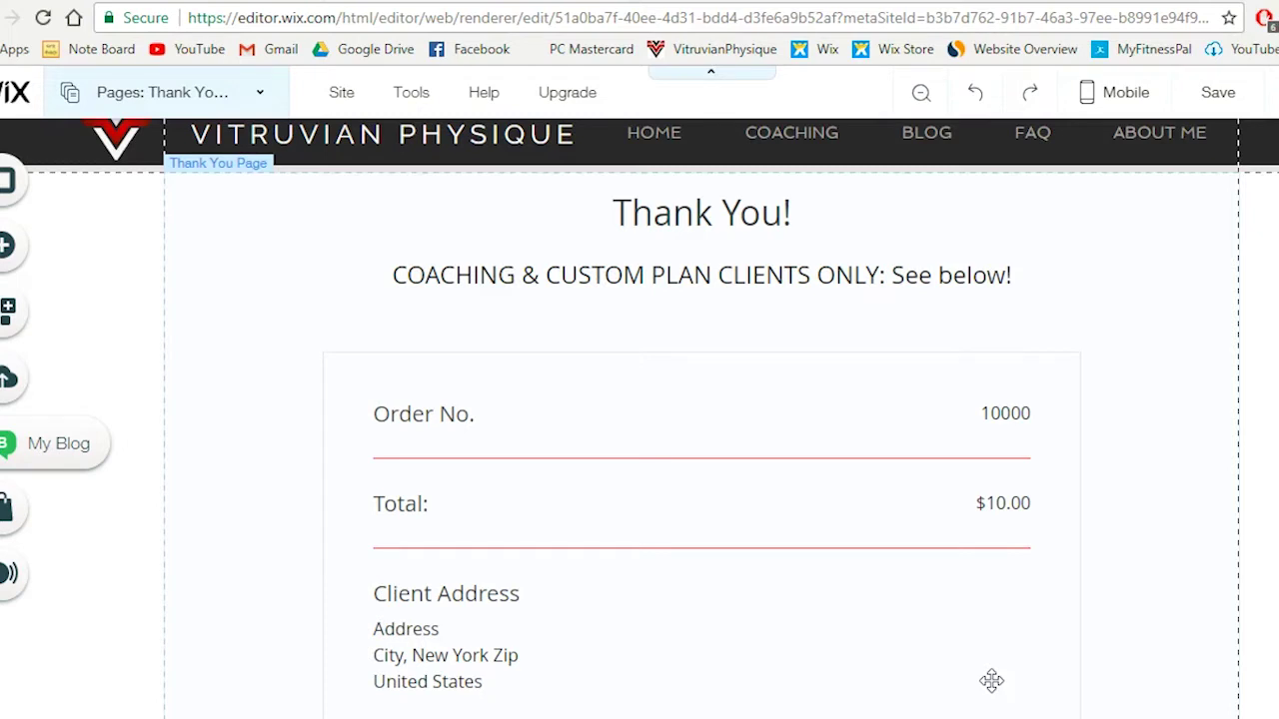
Switch to the HYBRID 5 TUTORIAL folder and delete the two loose Excel workbooks and the PDF, keeping the ZIP archive
{"action": "key", "text": "alt+Tab"}
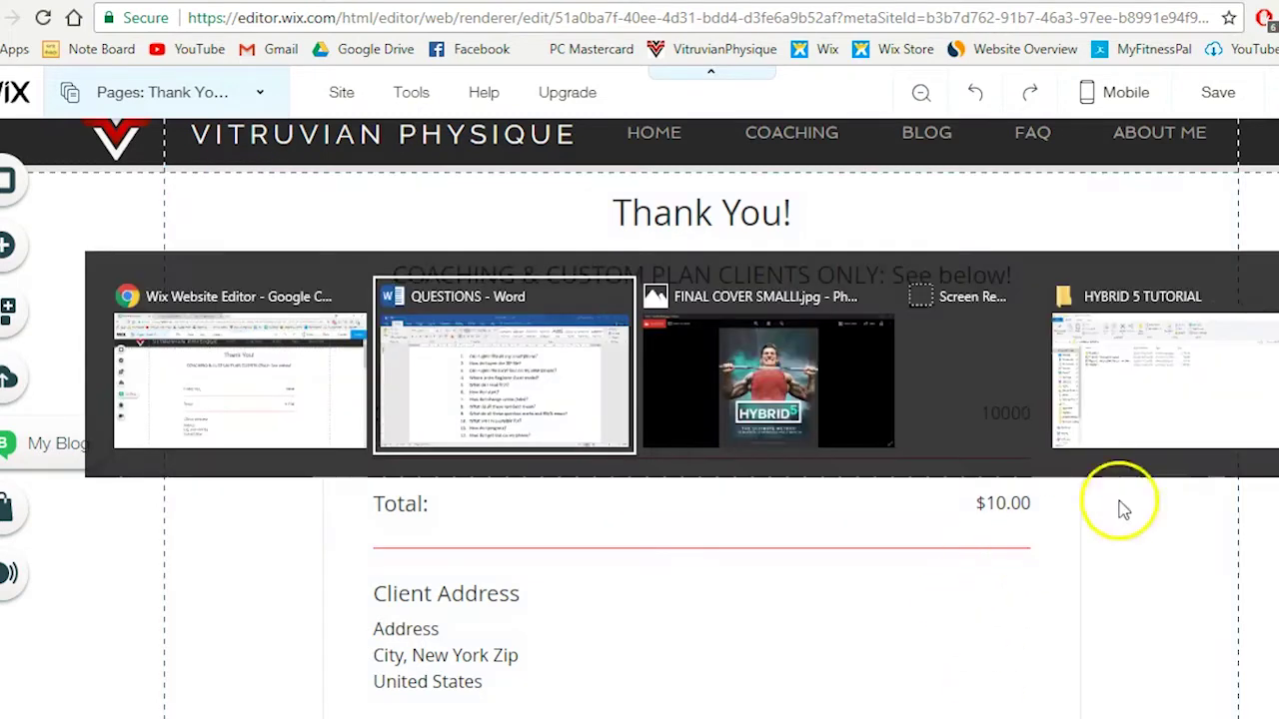
{"action": "left_click", "coordinate": [1140, 377]}
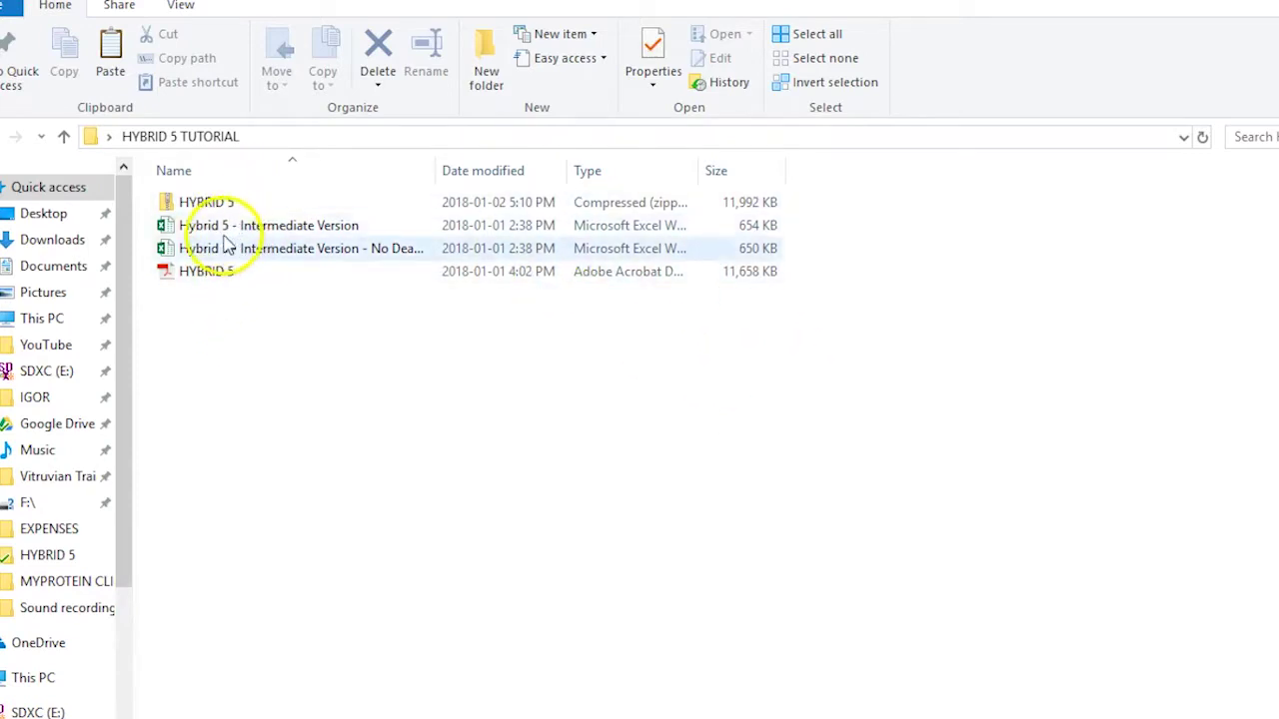
{"action": "left_click_drag", "start_coordinate": [247, 312], "coordinate": [200, 226]}
{"action": "key", "text": "Delete"}
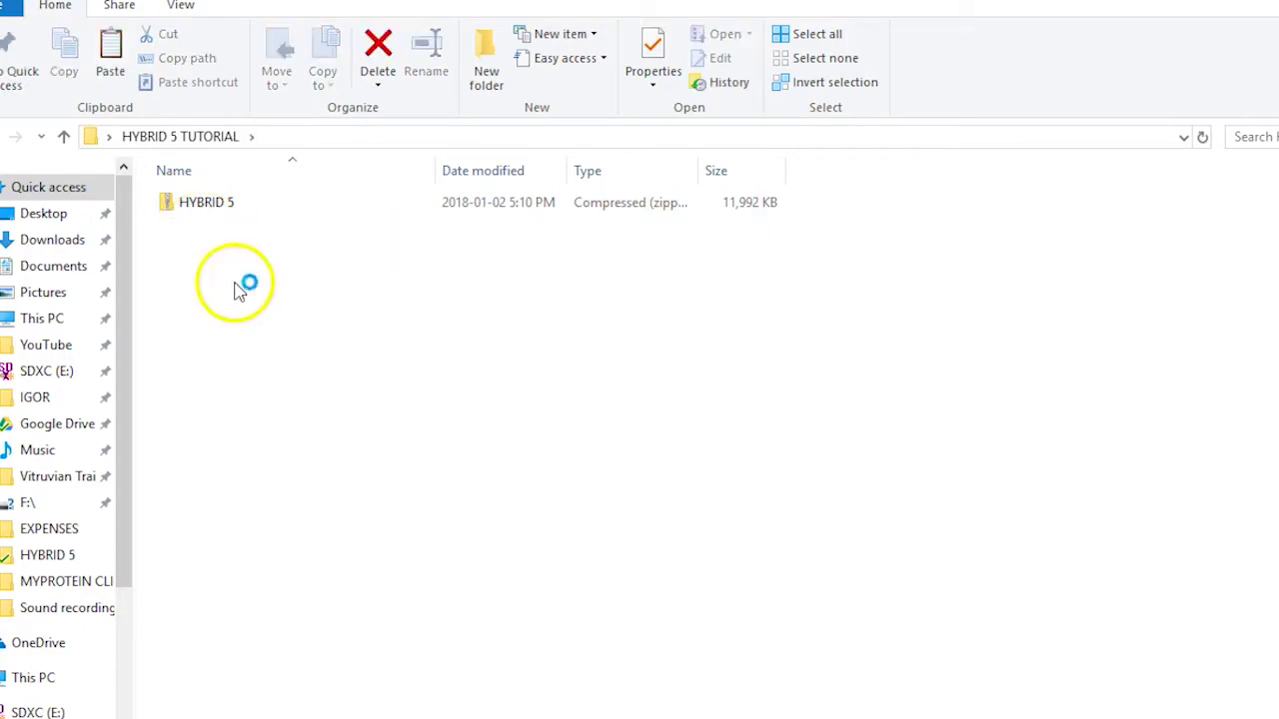
Widen the Type column in the file list so the ZIP archive's full type fits
{"action": "left_click", "coordinate": [208, 205]}
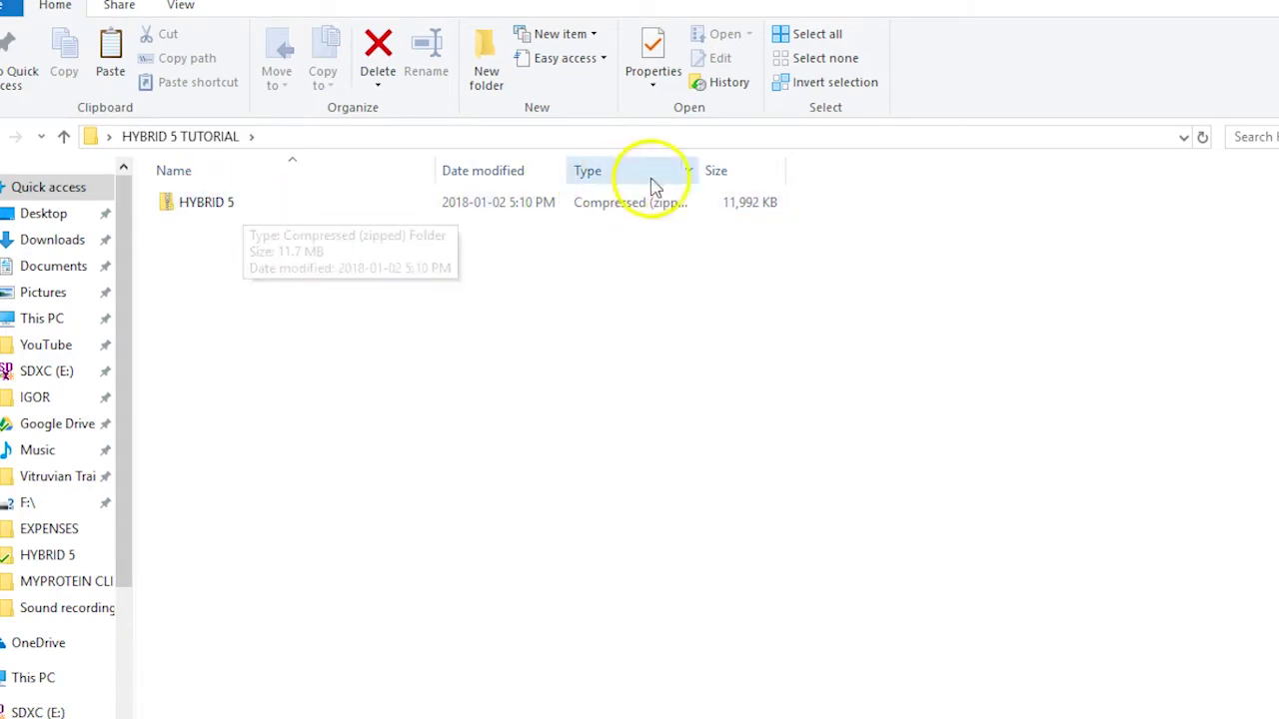
{"action": "left_click_drag", "start_coordinate": [700, 174], "coordinate": [814, 174]}
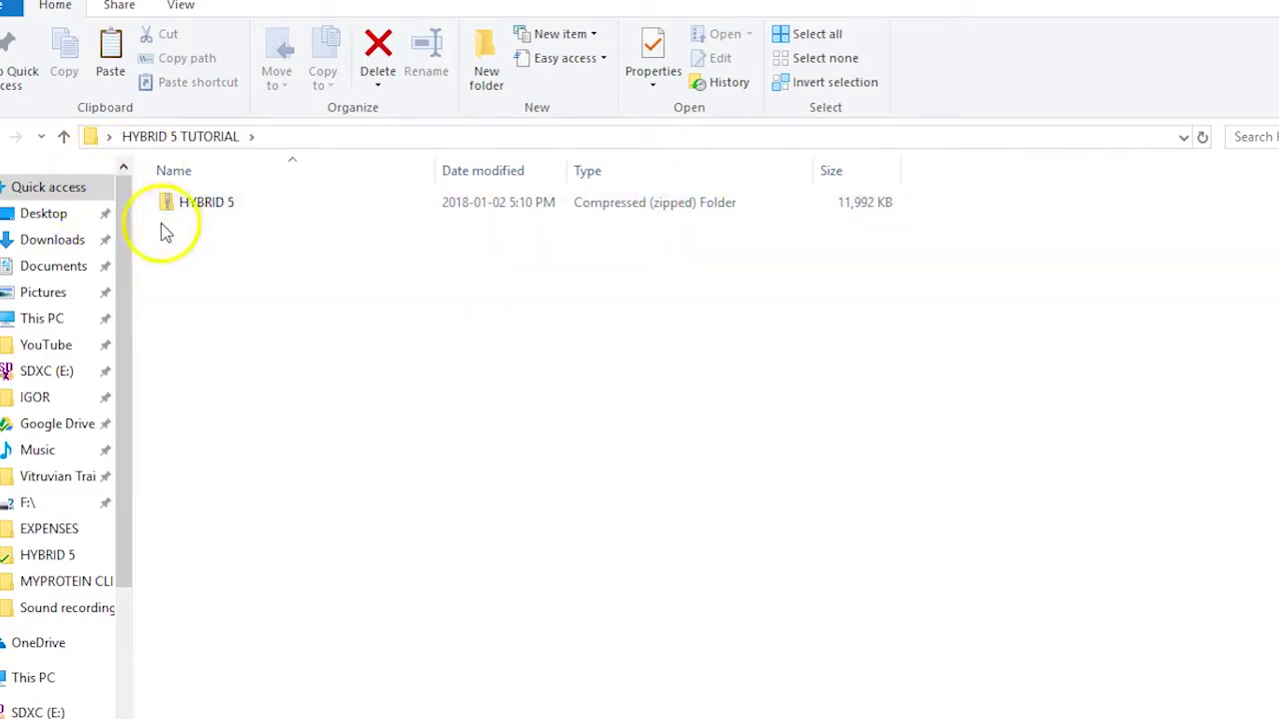
{"action": "left_click", "coordinate": [190, 212]}
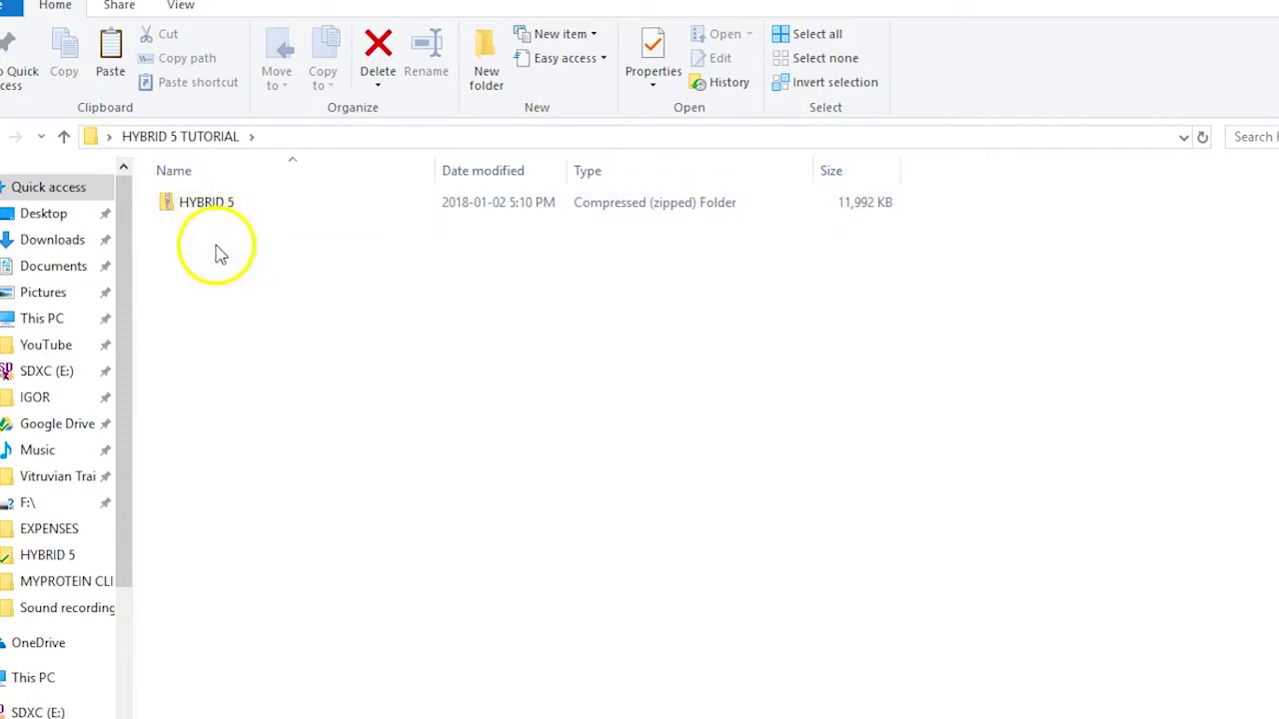
View the contents of the HYBRID 5 folder inside the ZIP archive and return to the HYBRID 5 TUTORIAL folder
{"action": "left_click", "coordinate": [189, 211]}
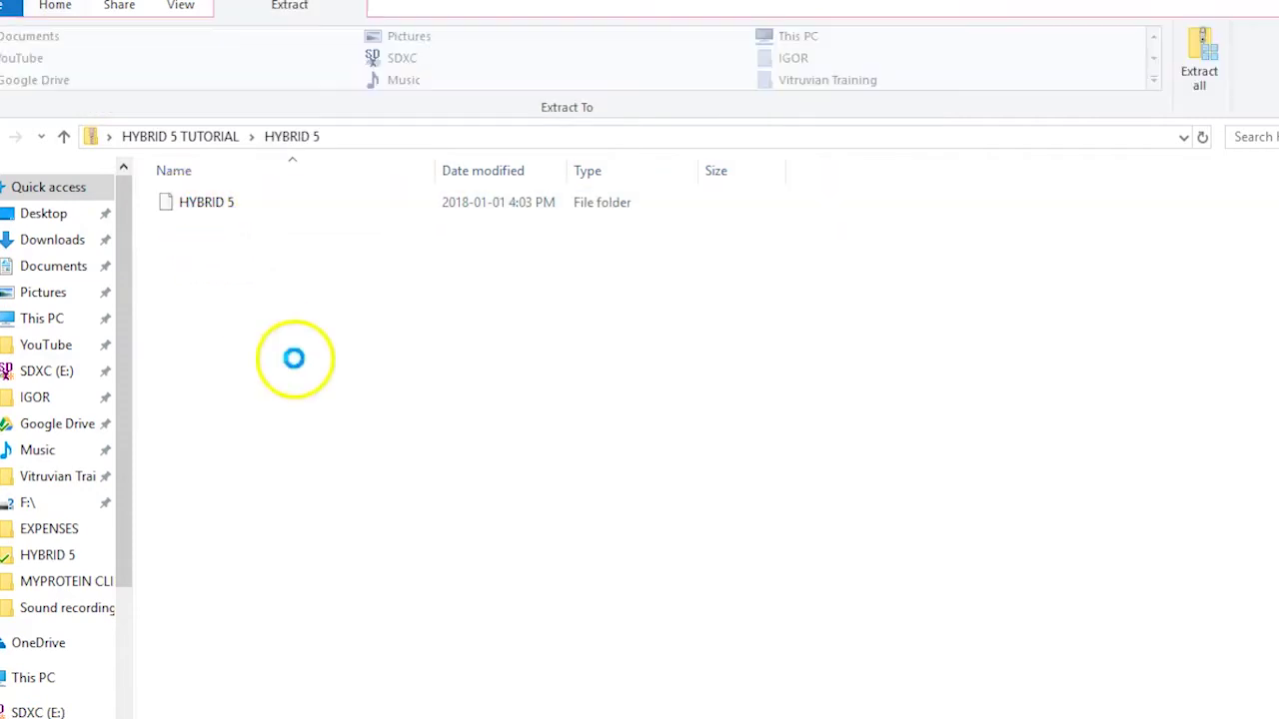
{"action": "double_click", "coordinate": [206, 204]}
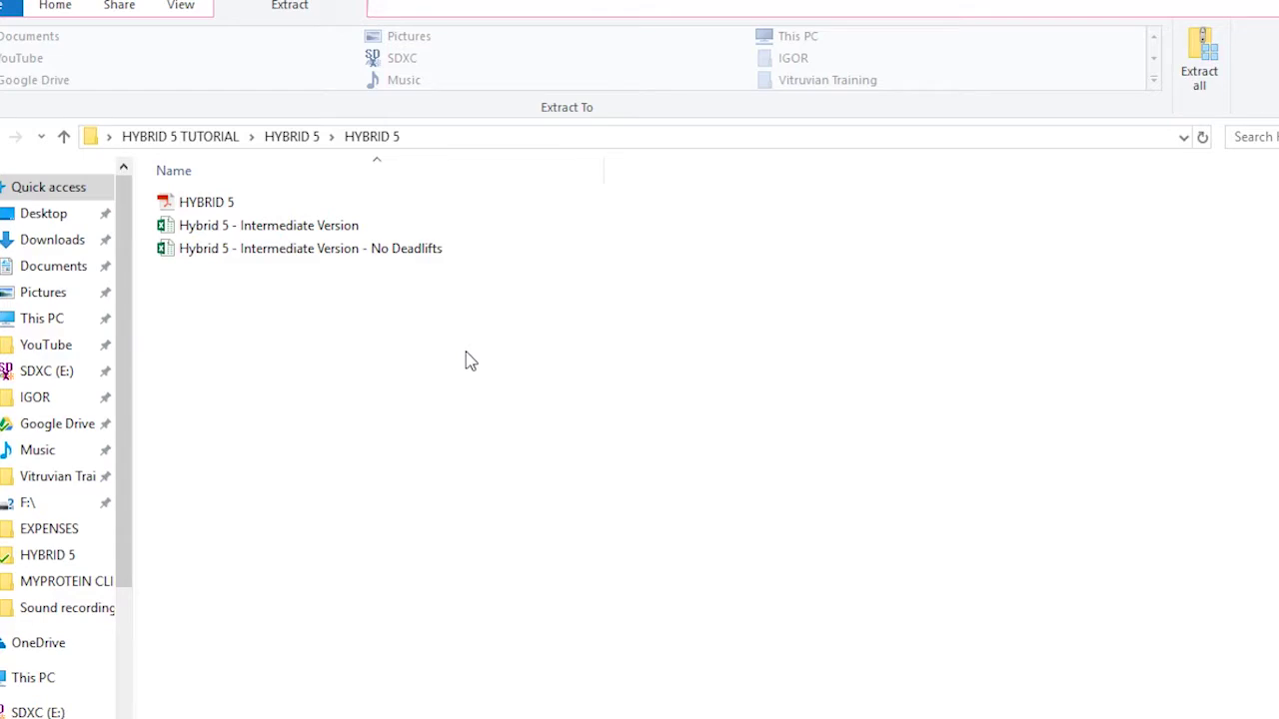
{"action": "left_click", "coordinate": [200, 136]}
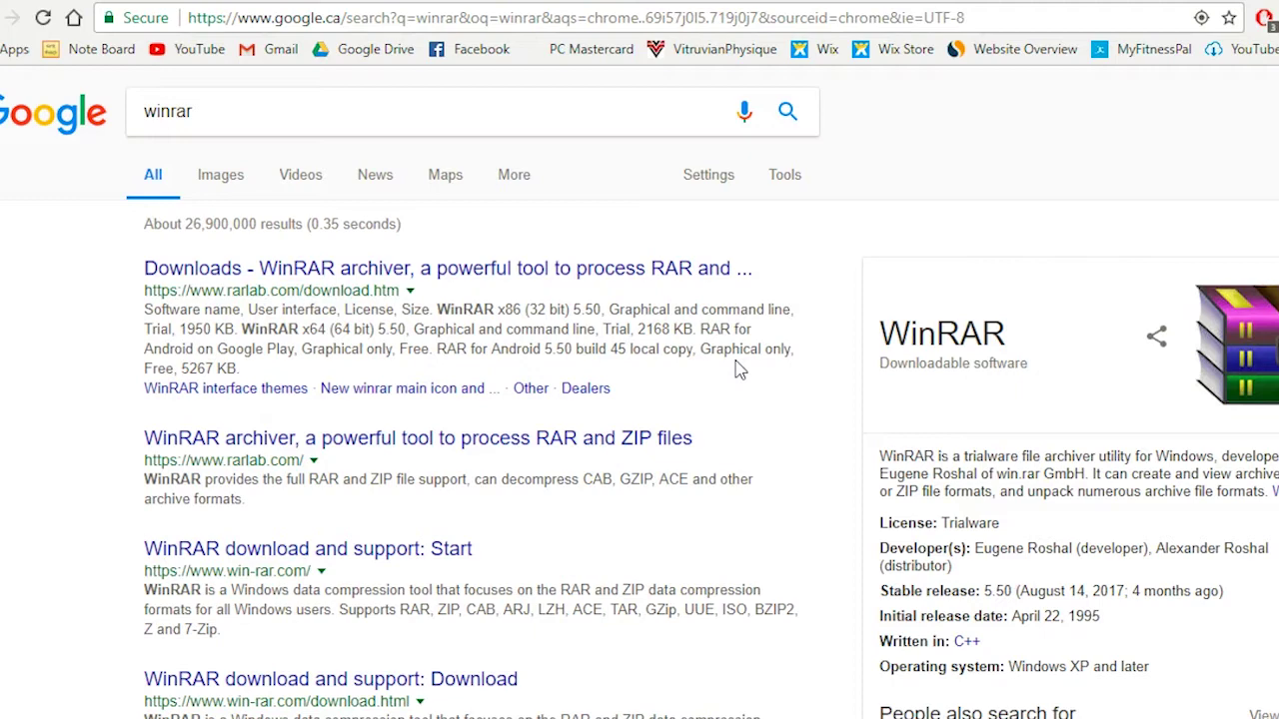
Switch back to File Explorer and copy the PDF and both Excel workbooks from the HYBRID 5 folder inside the ZIP archive
{"action": "key", "text": "alt+Tab"}
{"action": "left_click", "coordinate": [597, 323]}
{"action": "double_click", "coordinate": [206, 214]}
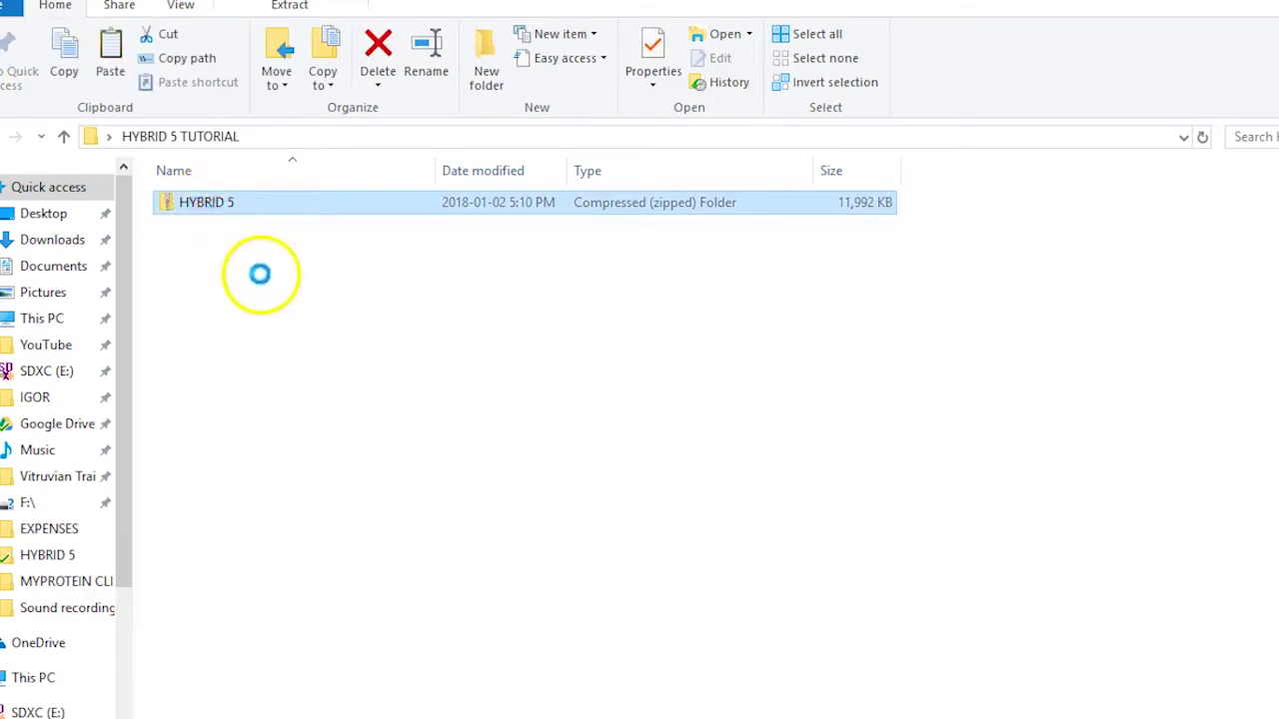
{"action": "double_click", "coordinate": [216, 213]}
{"action": "left_click_drag", "start_coordinate": [315, 344], "coordinate": [184, 191]}
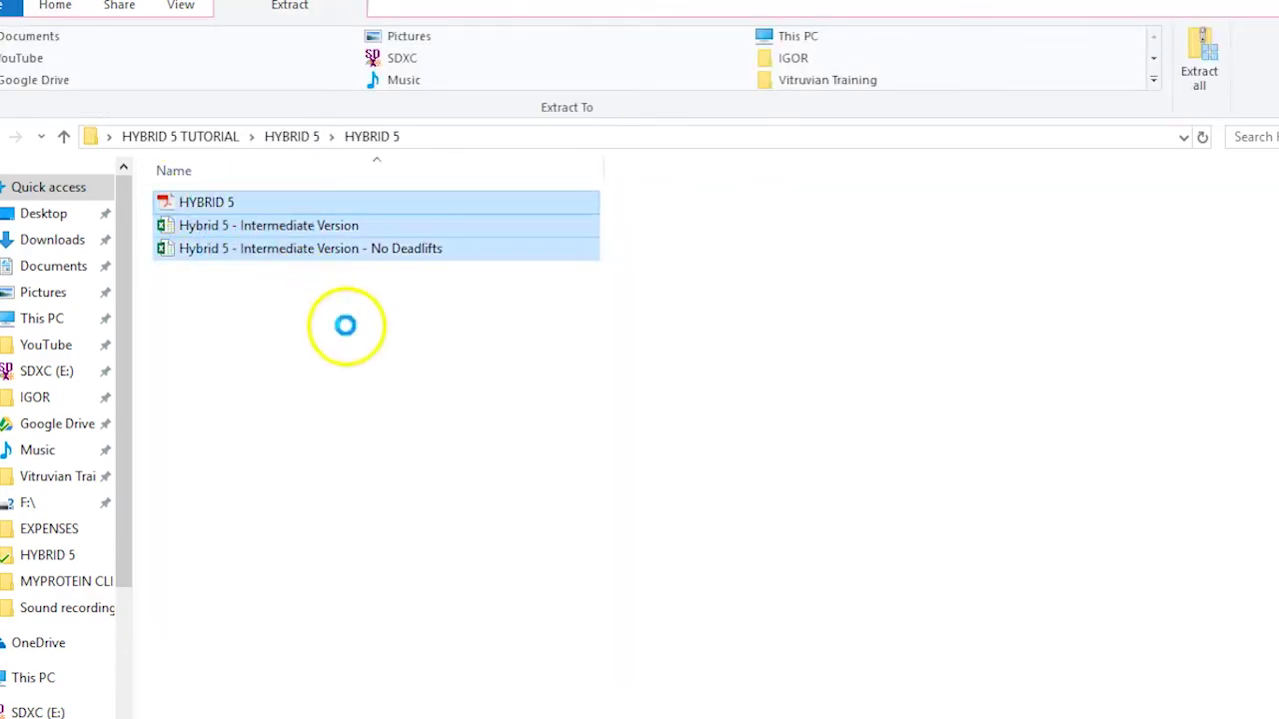
{"action": "right_click", "coordinate": [259, 235]}
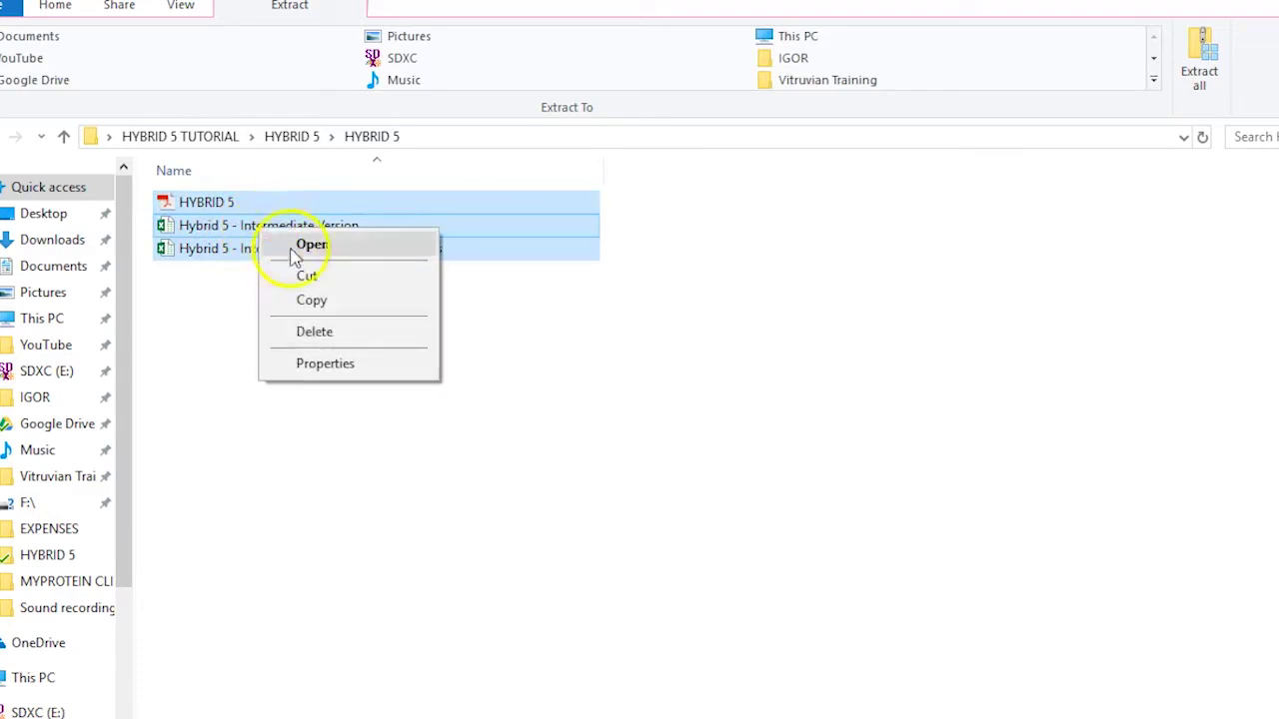
{"action": "left_click", "coordinate": [343, 302]}
Paste the copied files into the HYBRID 5 TUTORIAL folder and delete the HYBRID 5 ZIP archive
{"action": "left_click", "coordinate": [194, 138]}
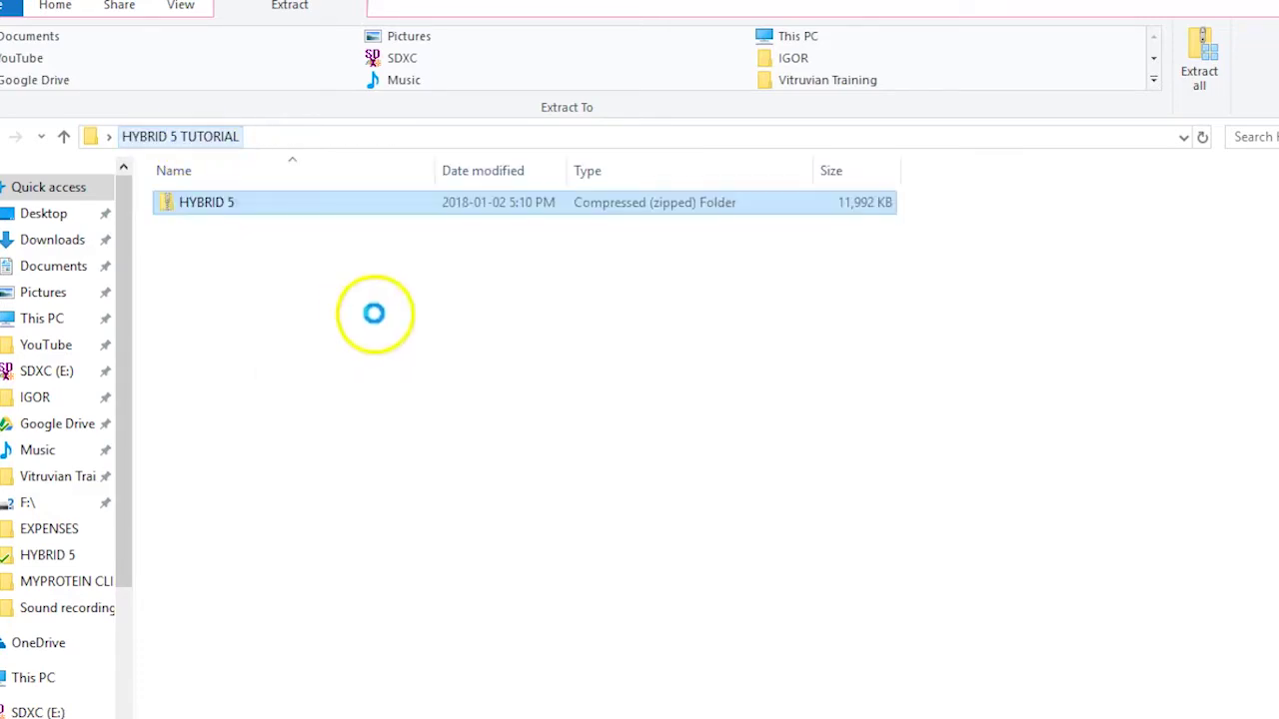
{"action": "right_click", "coordinate": [329, 297]}
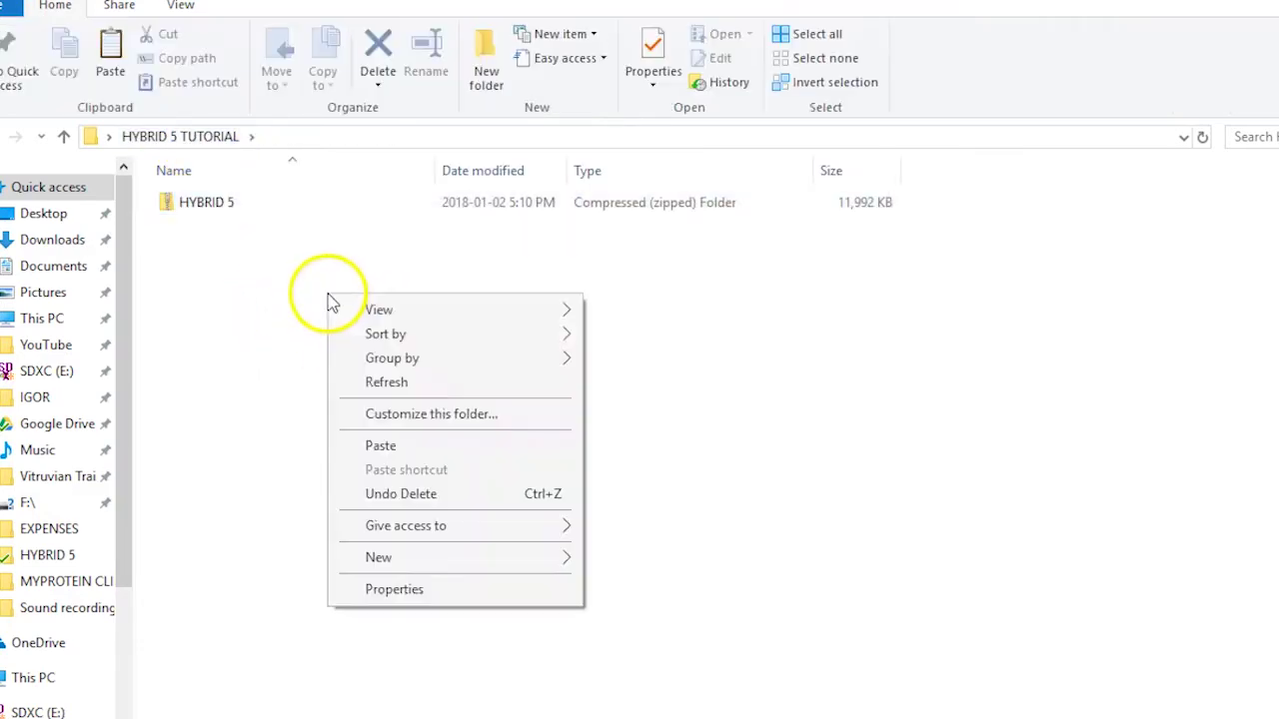
{"action": "left_click", "coordinate": [404, 457]}
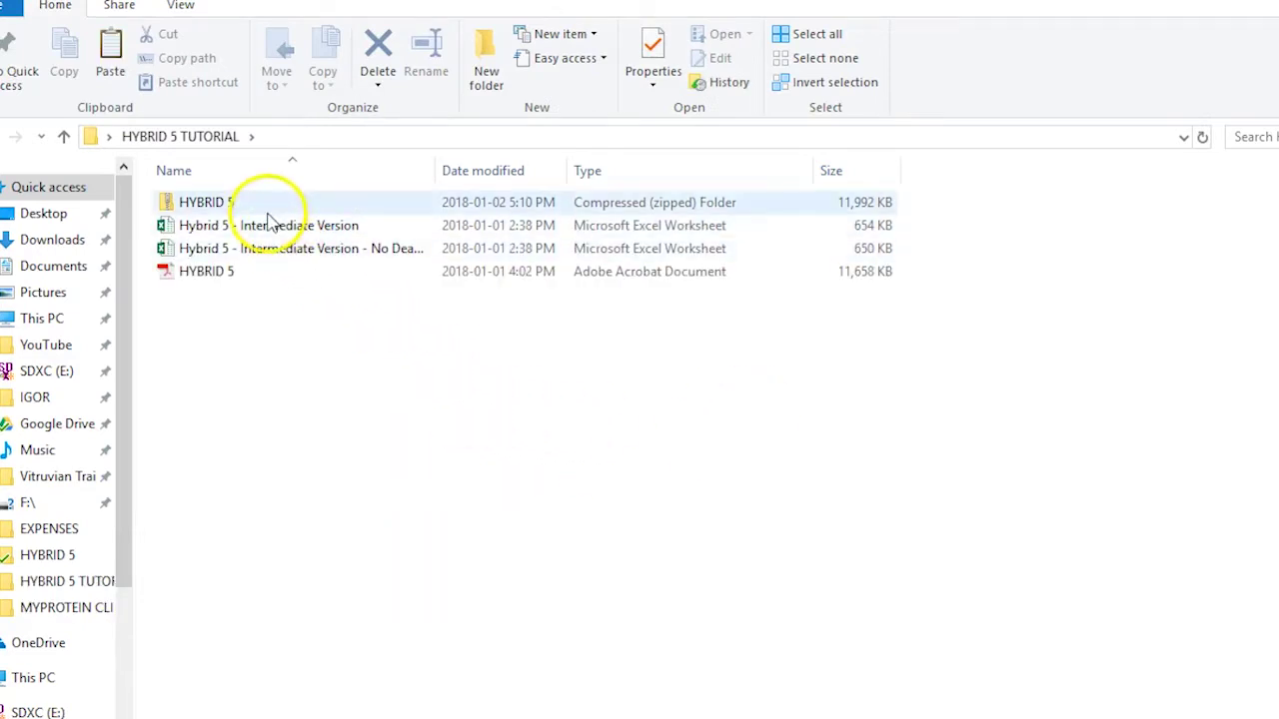
{"action": "left_click", "coordinate": [228, 205]}
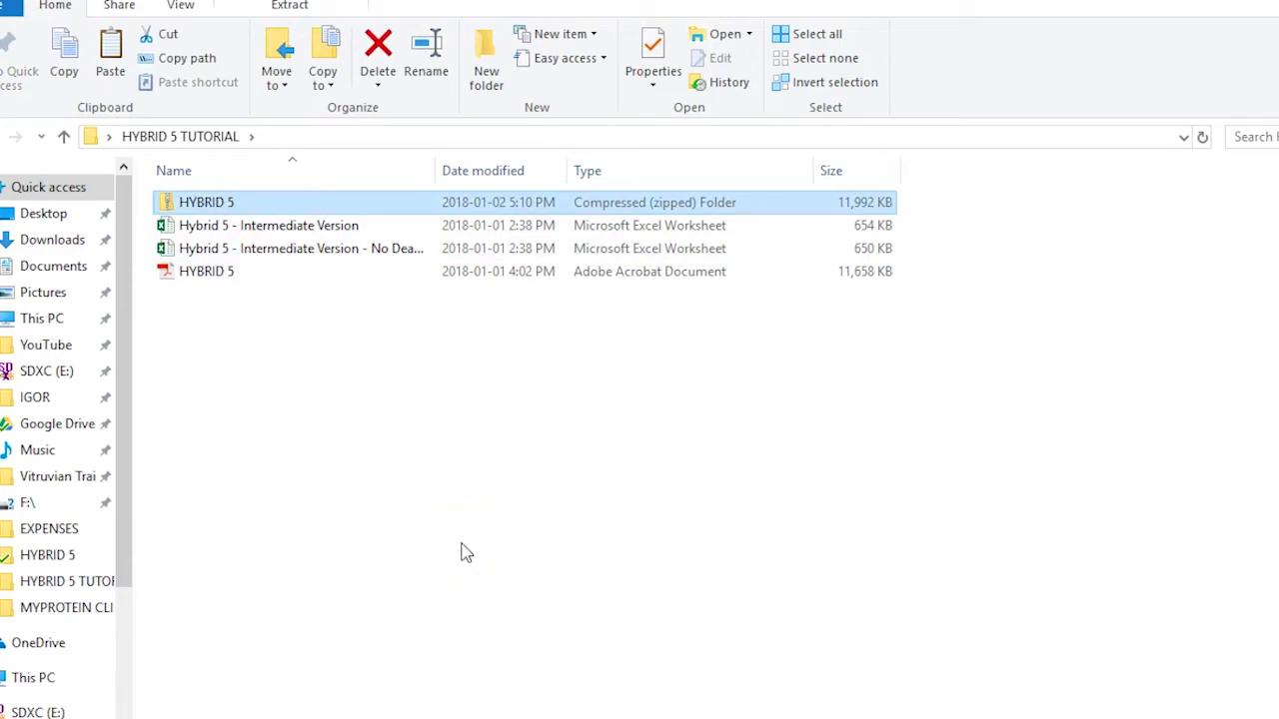
{"action": "key", "text": "Delete"}
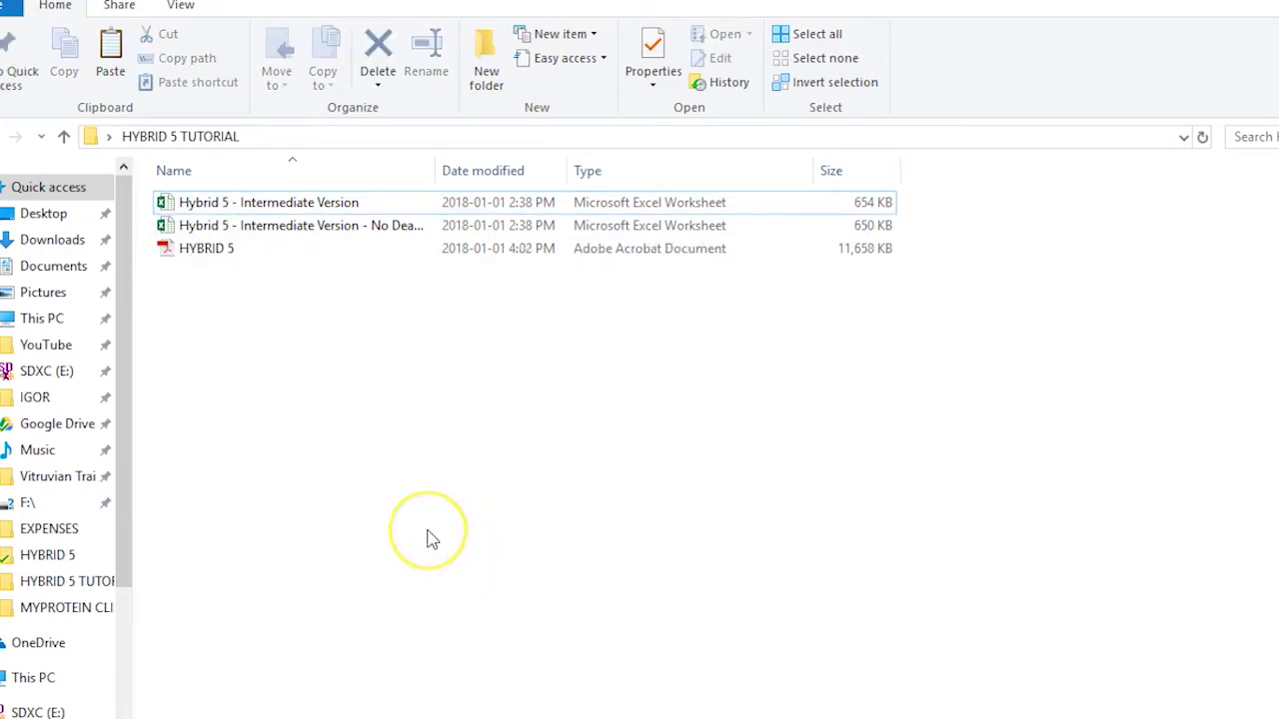
Switch to the QUESTIONS document in Word and place the cursor at question 3 about opening Excel files on a smartphone
{"action": "key", "text": "alt+Tab"}
{"action": "left_click", "coordinate": [776, 410]}
{"action": "left_click", "coordinate": [902, 388]}
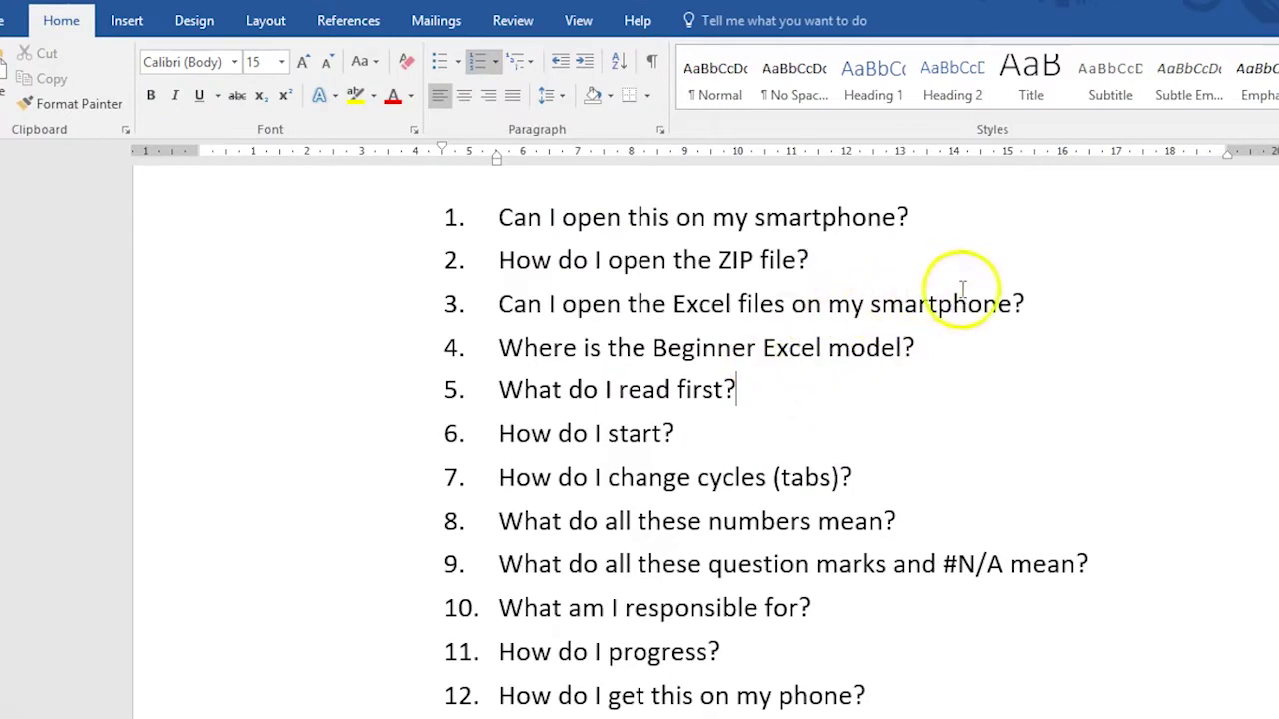
{"action": "left_click", "coordinate": [1014, 302]}
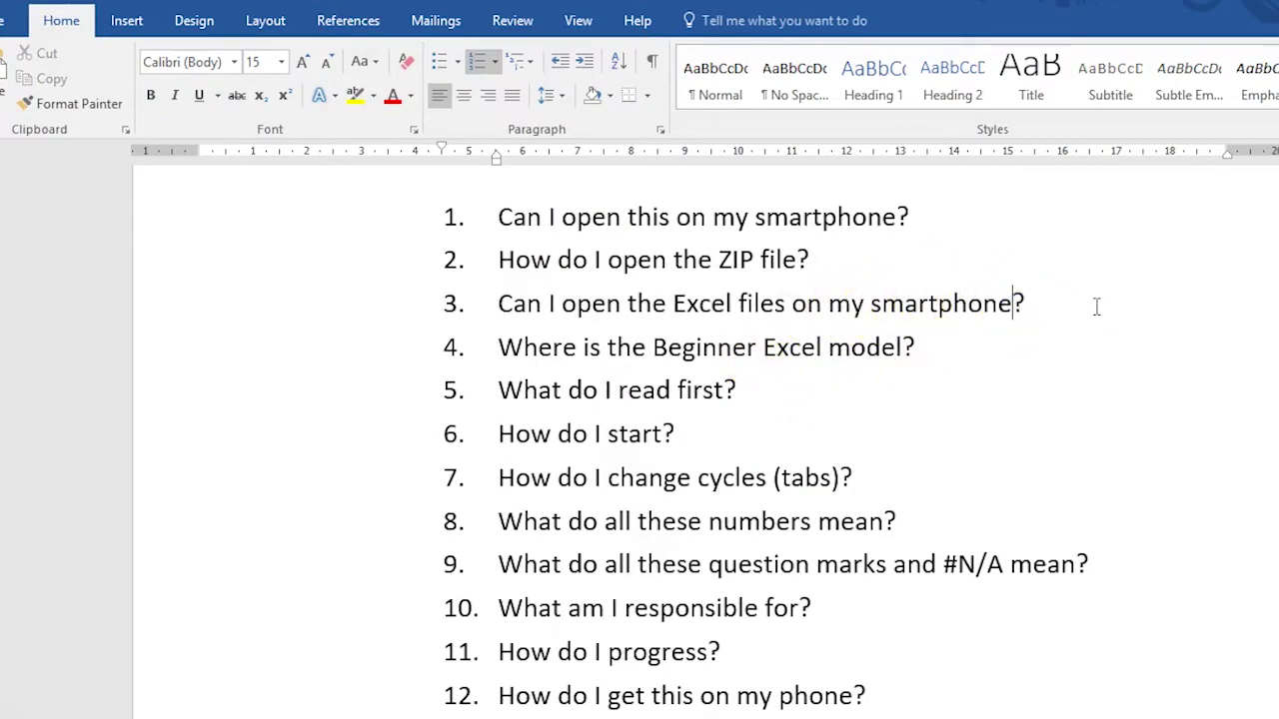
Switch back to the HYBRID 5 TUTORIAL folder, widen the Name column, and select the Intermediate Version - No Deadlifts workbook
{"action": "key", "text": "alt+Tab"}
{"action": "left_click_drag", "start_coordinate": [433, 175], "coordinate": [503, 200]}
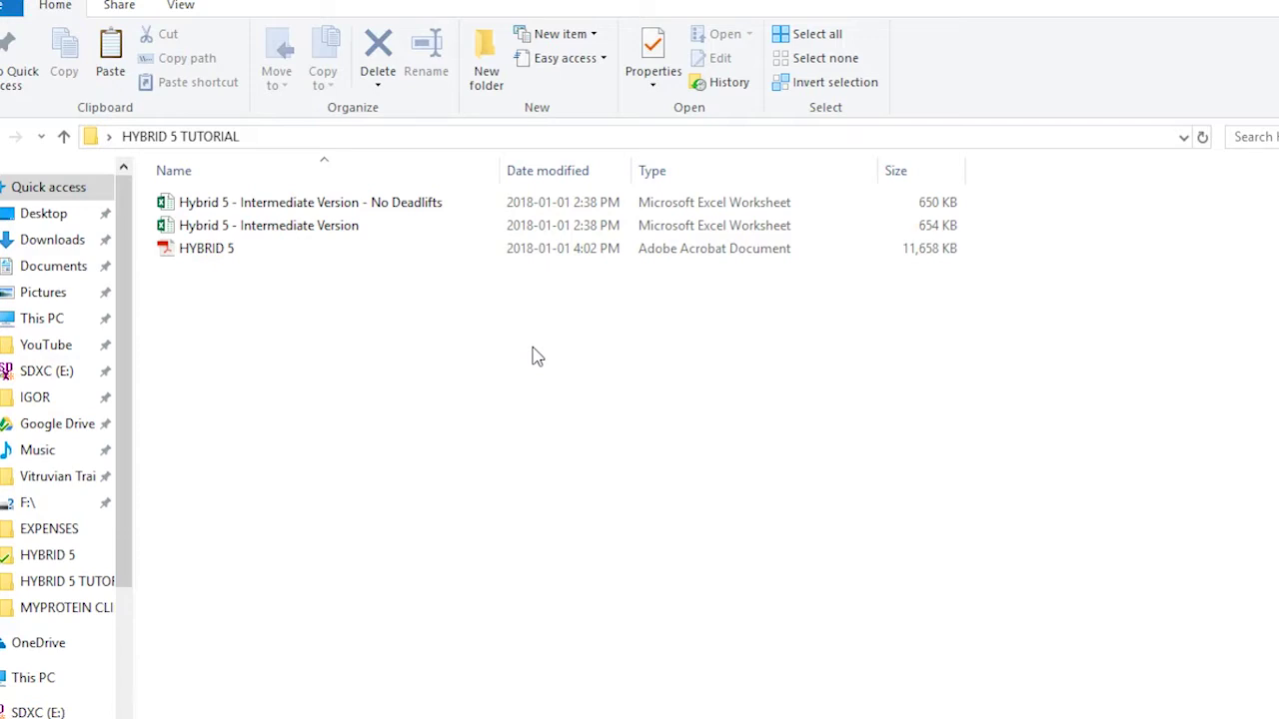
{"action": "left_click", "coordinate": [251, 248]}
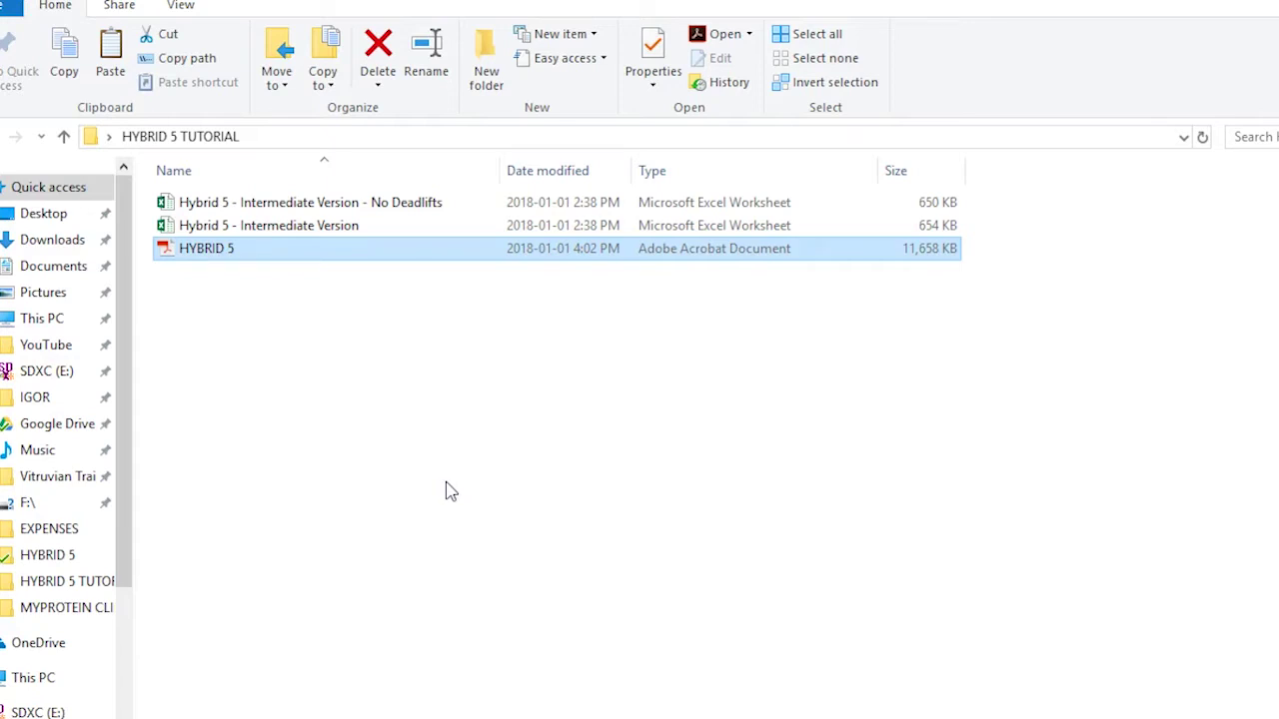
{"action": "key", "text": "Up"}
{"action": "key", "text": "Up"}
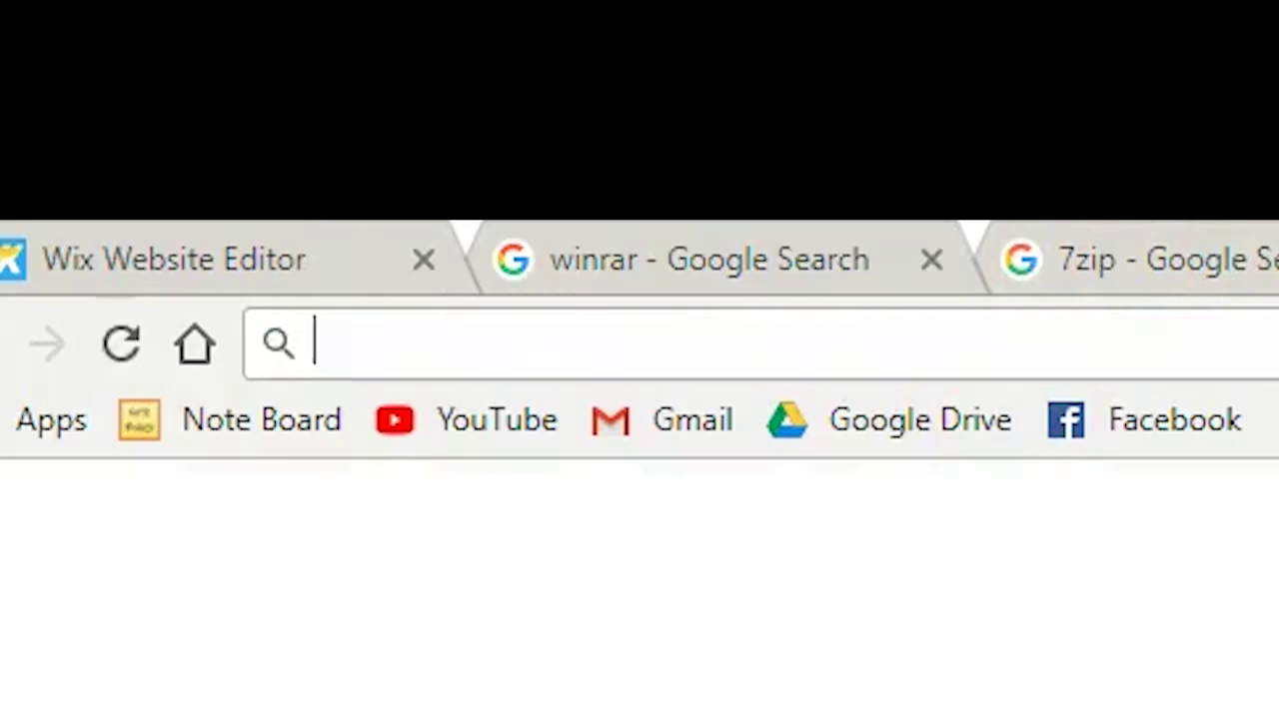
Search Google for "google docs" in a new Chrome tab and open the Google Docs about page
{"action": "type", "text": "goog"}
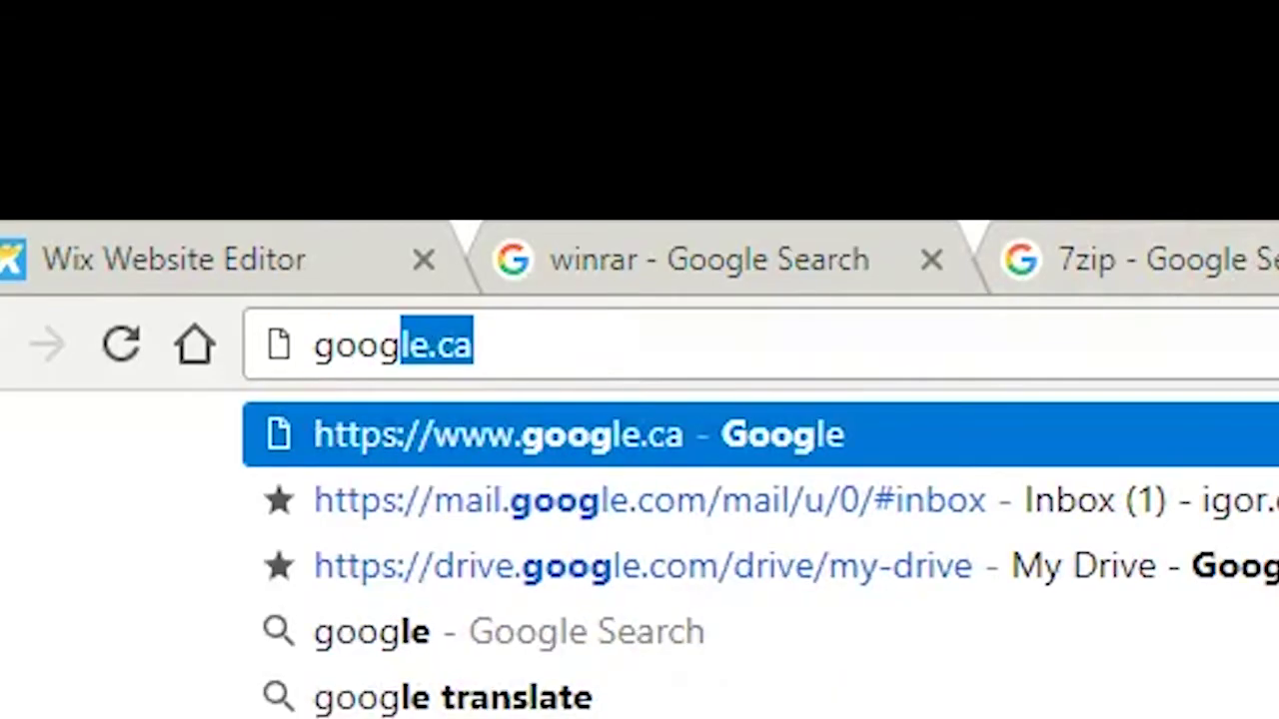
{"action": "type", "text": "le docs"}
{"action": "key", "text": "Return"}
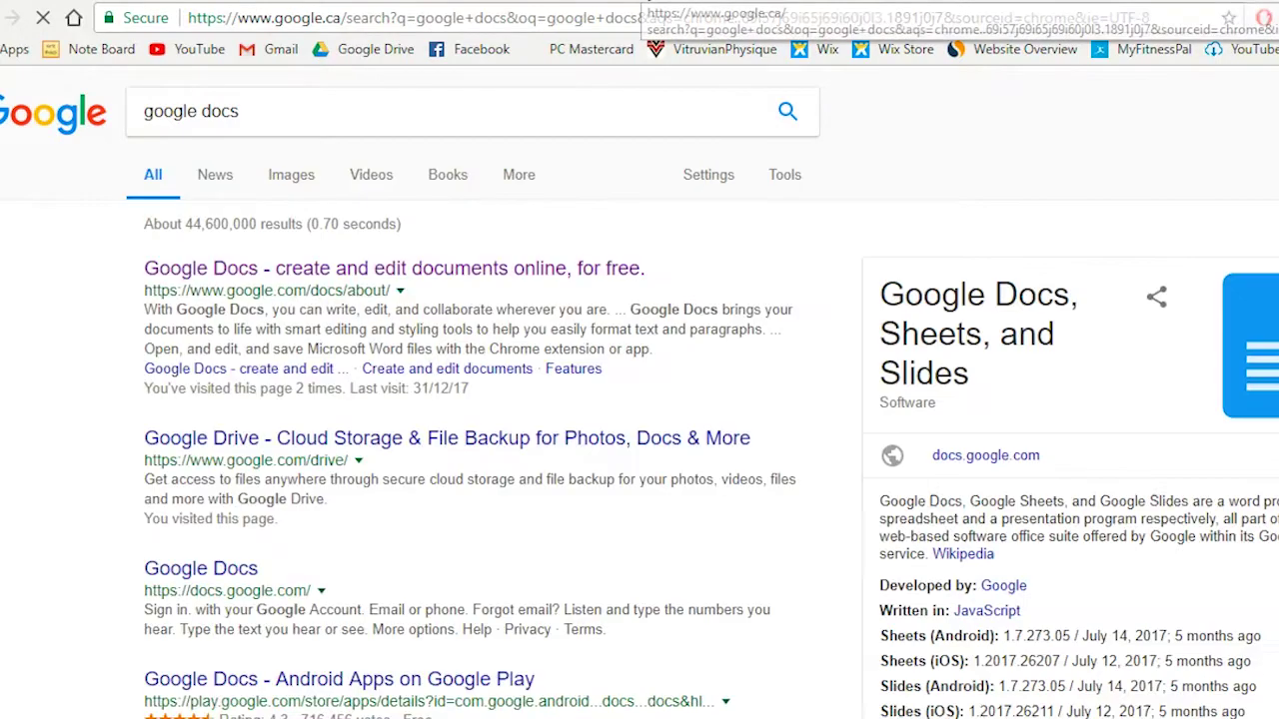
{"action": "left_click", "coordinate": [360, 270]}
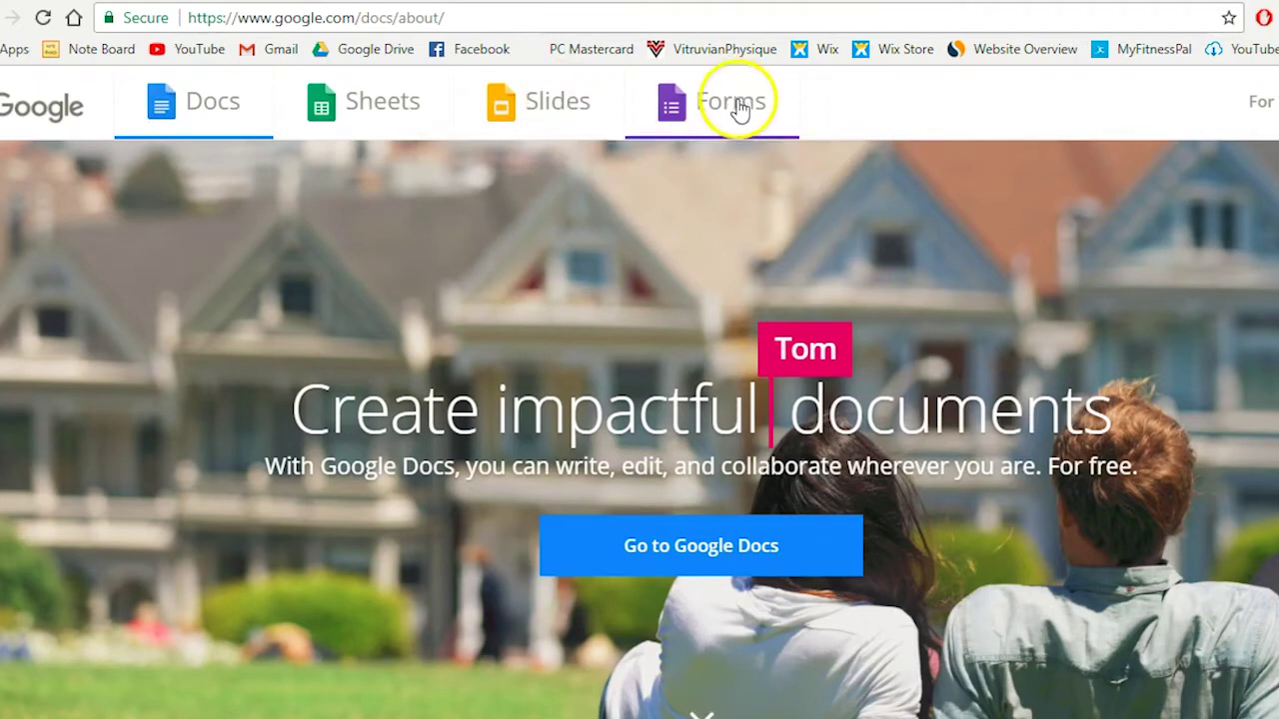
Open the Google Sheets about page and look it over
{"action": "left_click", "coordinate": [395, 119]}
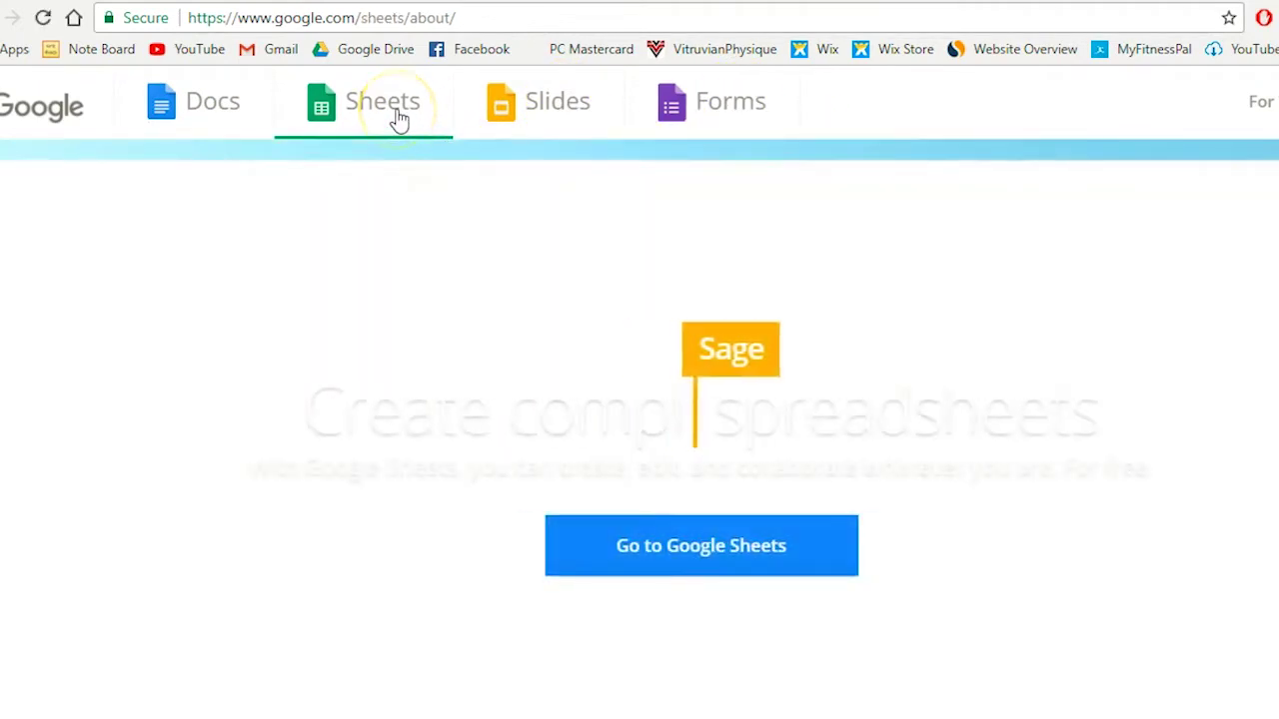
{"action": "scroll", "coordinate": [693, 466], "scroll_direction": "down", "scroll_amount": 1}
{"action": "scroll", "coordinate": [693, 466], "scroll_direction": "up", "scroll_amount": 1}
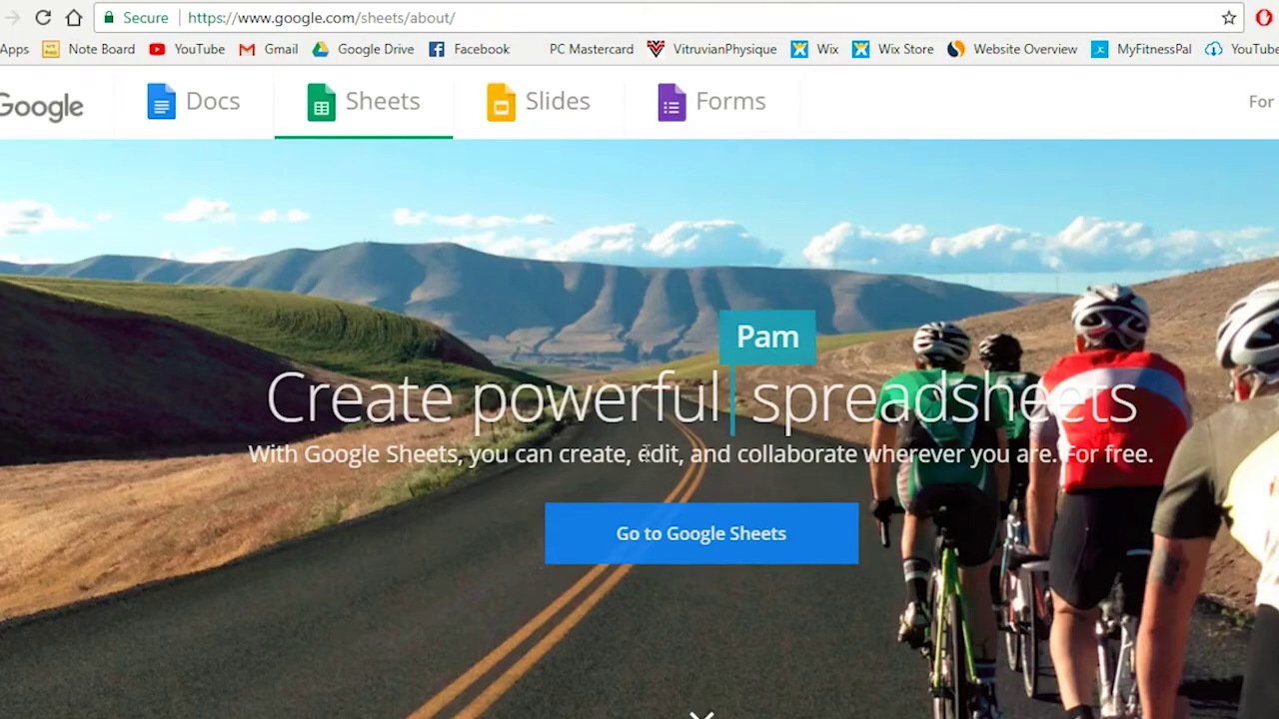
Switch back to the HYBRID 5 TUTORIAL folder and go through its files, ending with the HYBRID 5 PDF selected
{"action": "key", "text": "alt+Tab"}
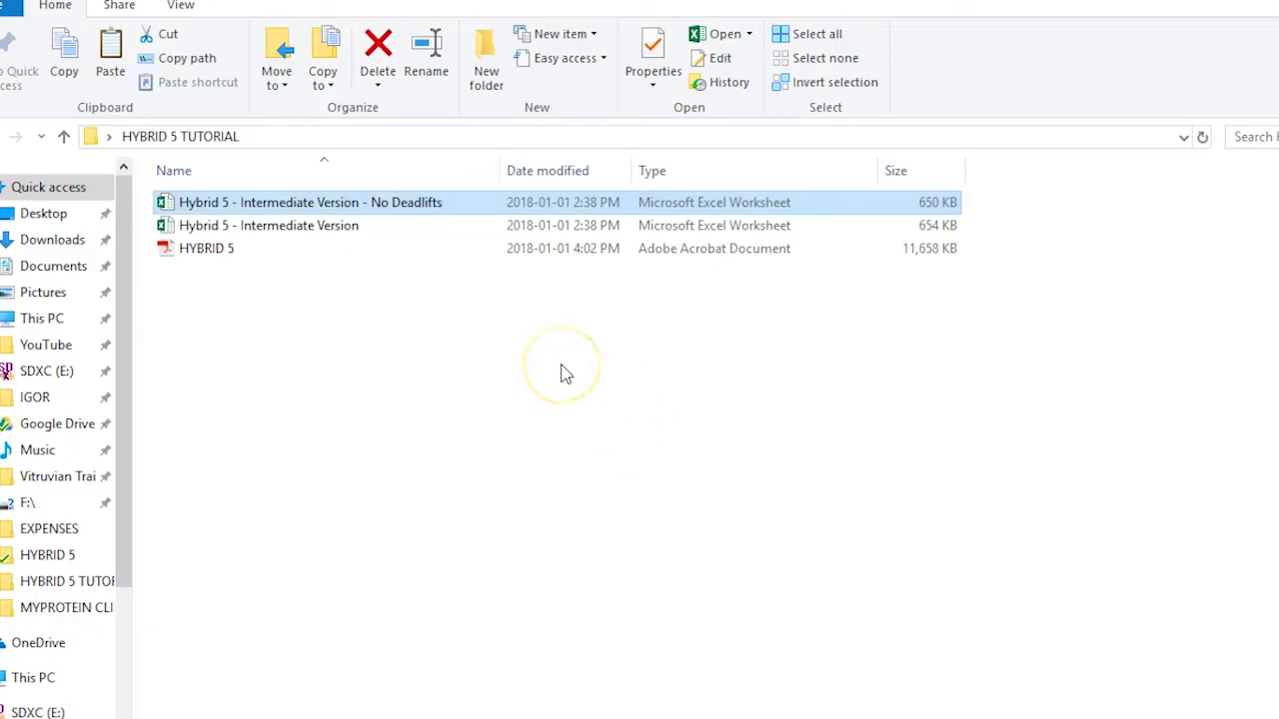
{"action": "key", "text": "Down"}
{"action": "key", "text": "Down"}
{"action": "key", "text": "Return"}
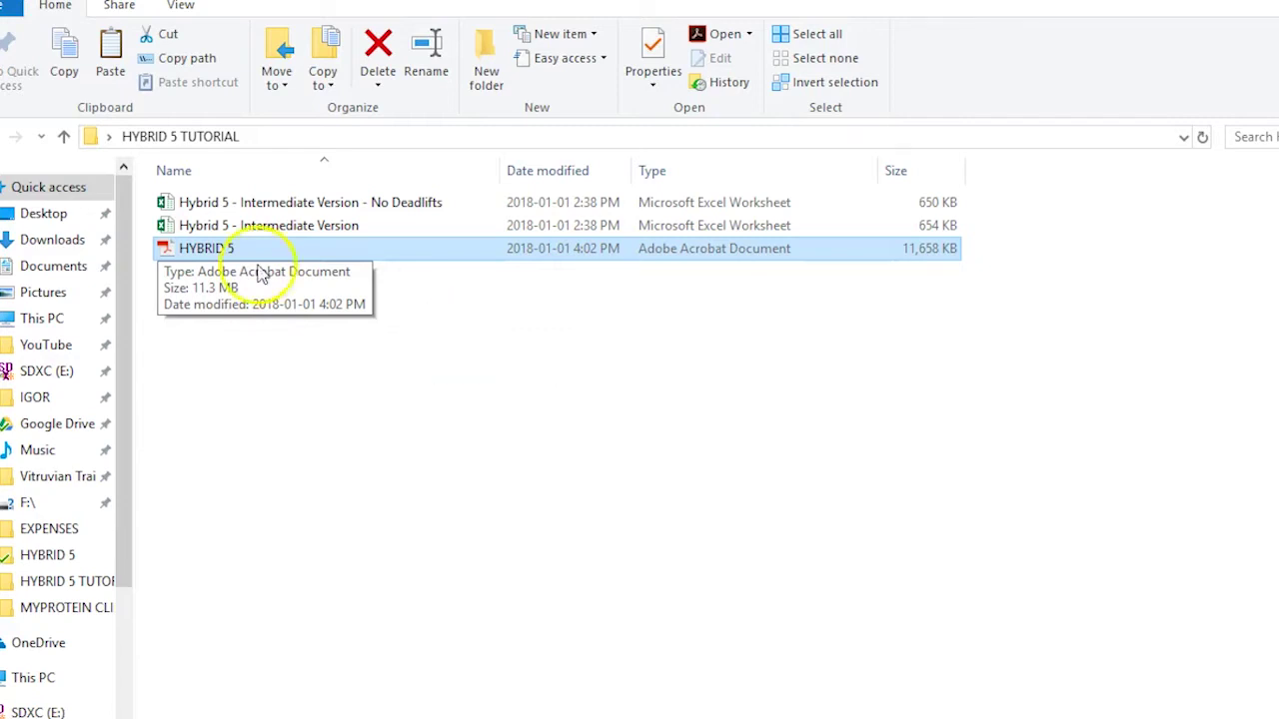
{"action": "left_click", "coordinate": [254, 227]}
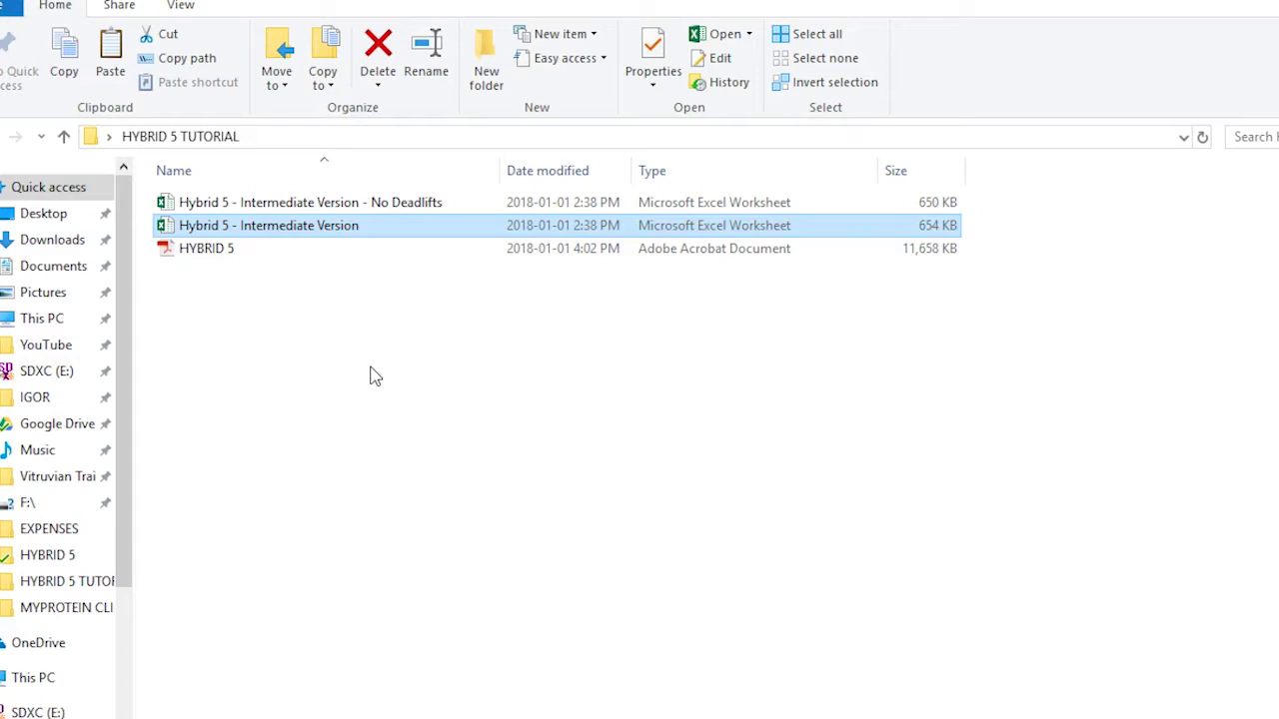
{"action": "key", "text": "Down"}
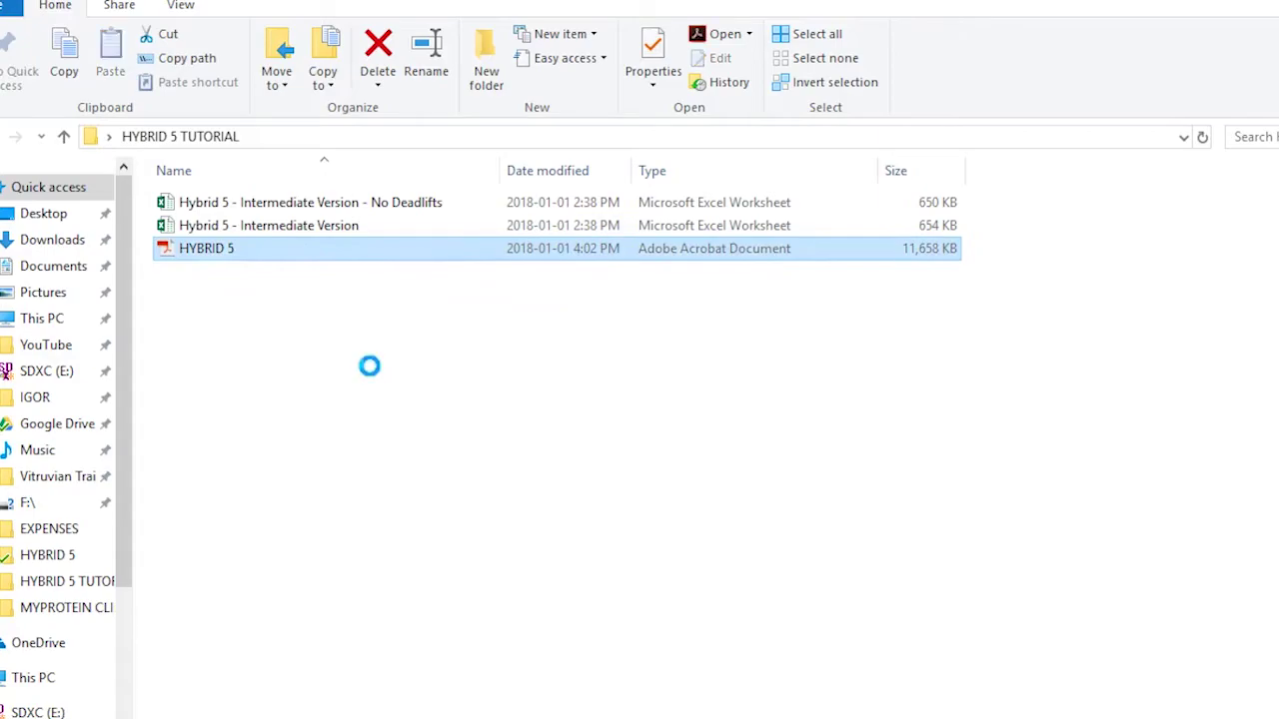
Switch to the QUESTIONS document in Word and place the cursor after question 4 about the Beginner Excel model
{"action": "key", "text": "alt+Tab"}
{"action": "key", "text": "alt+Tab"}
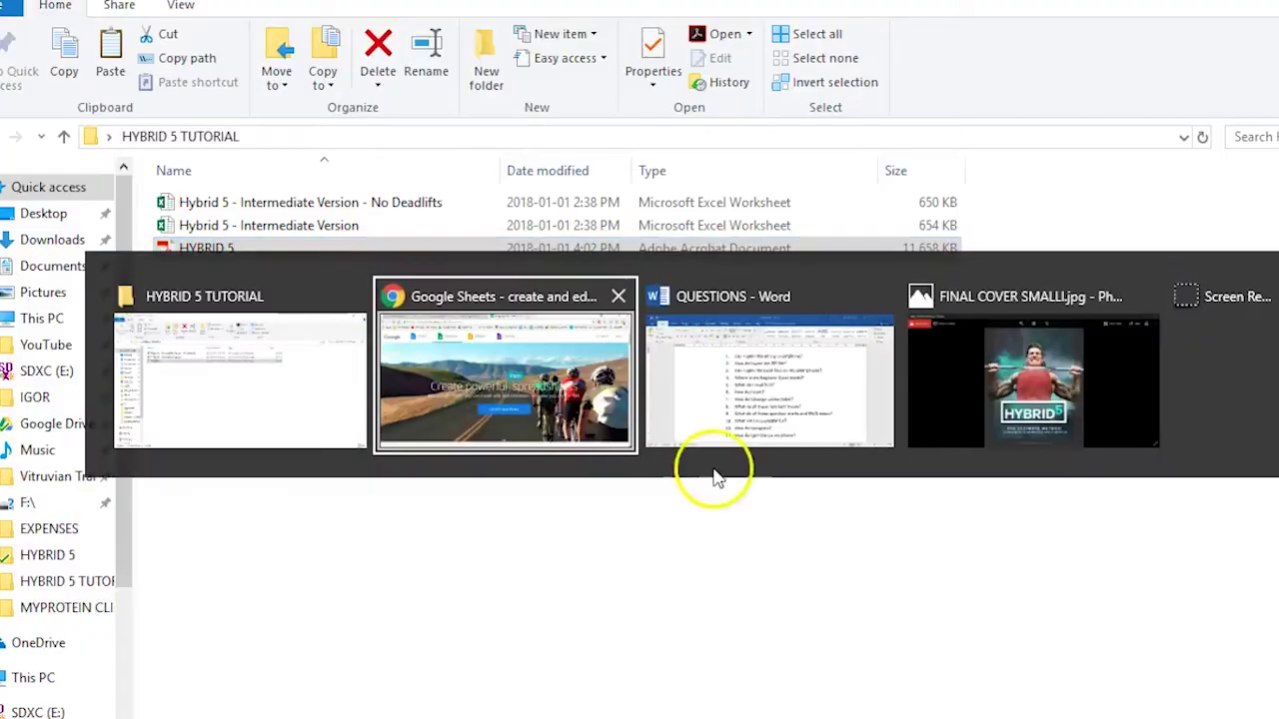
{"action": "left_click", "coordinate": [693, 388]}
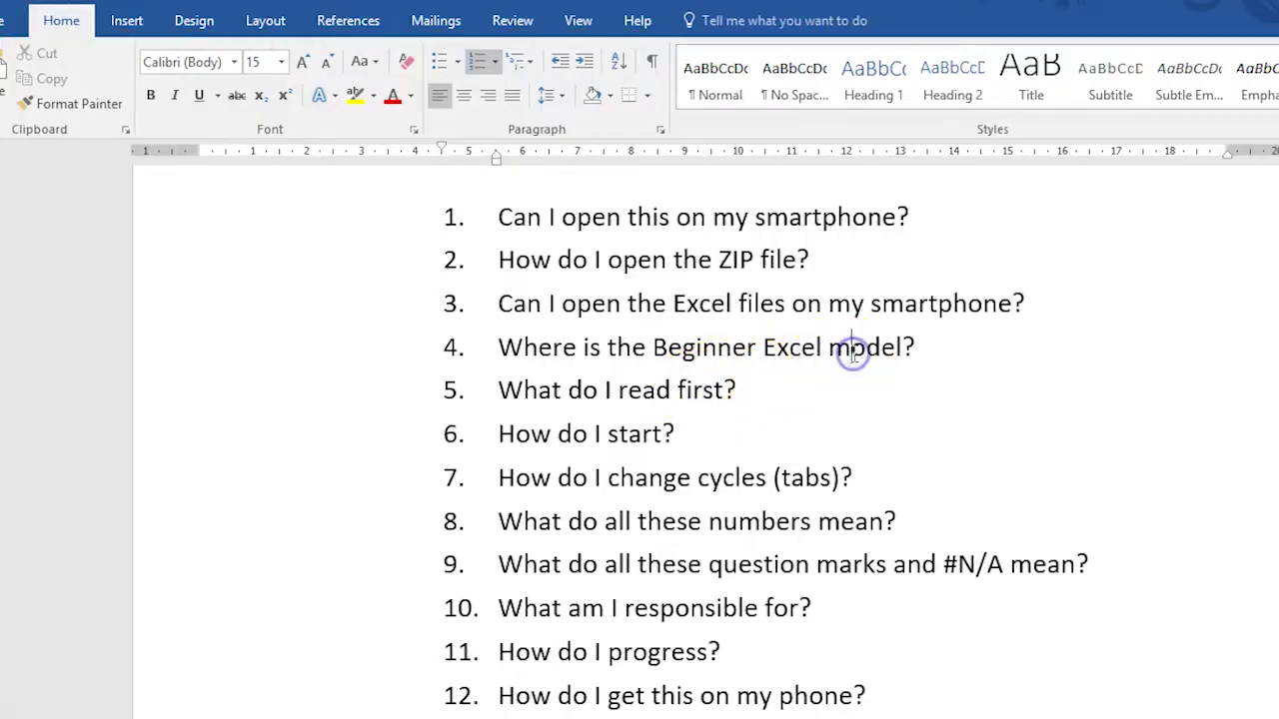
{"action": "left_click", "coordinate": [950, 343]}
Switch back to the HYBRID 5 TUTORIAL folder and open the HYBRID 5 PDF in Adobe Acrobat
{"action": "key", "text": "alt+Tab"}
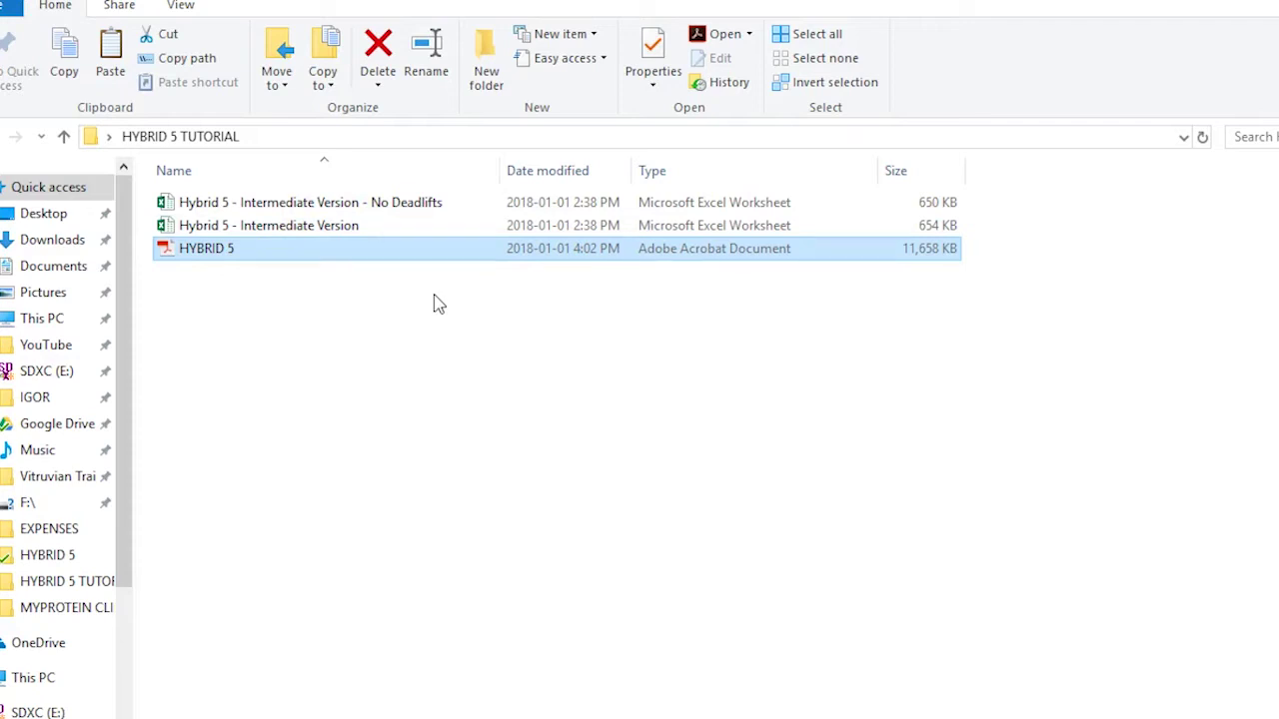
{"action": "double_click", "coordinate": [271, 251]}
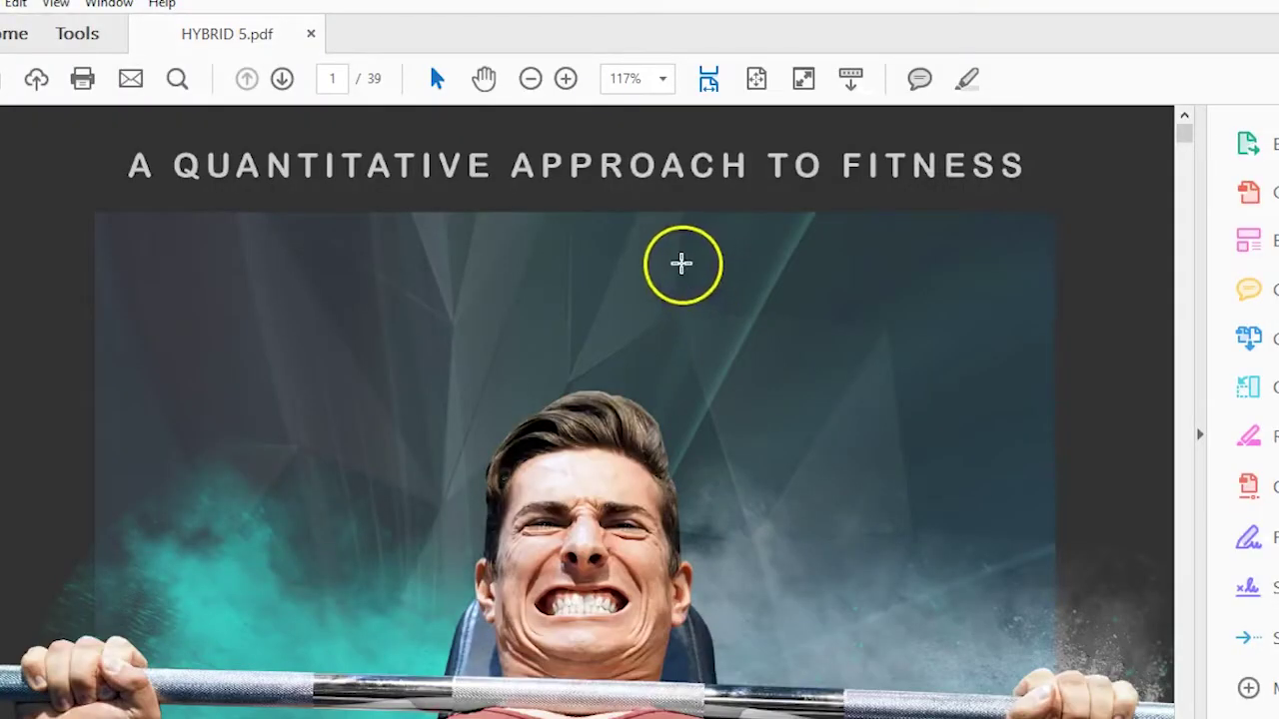
Go to the Beginner Program chapter on page 29 of the PDF and fit the full page to the window
{"action": "left_click_drag", "start_coordinate": [339, 84], "coordinate": [261, 86]}
{"action": "type", "text": "30"}
{"action": "key", "text": "Return"}
{"action": "key", "text": "Page_Up"}
{"action": "key", "text": "Page_Up"}
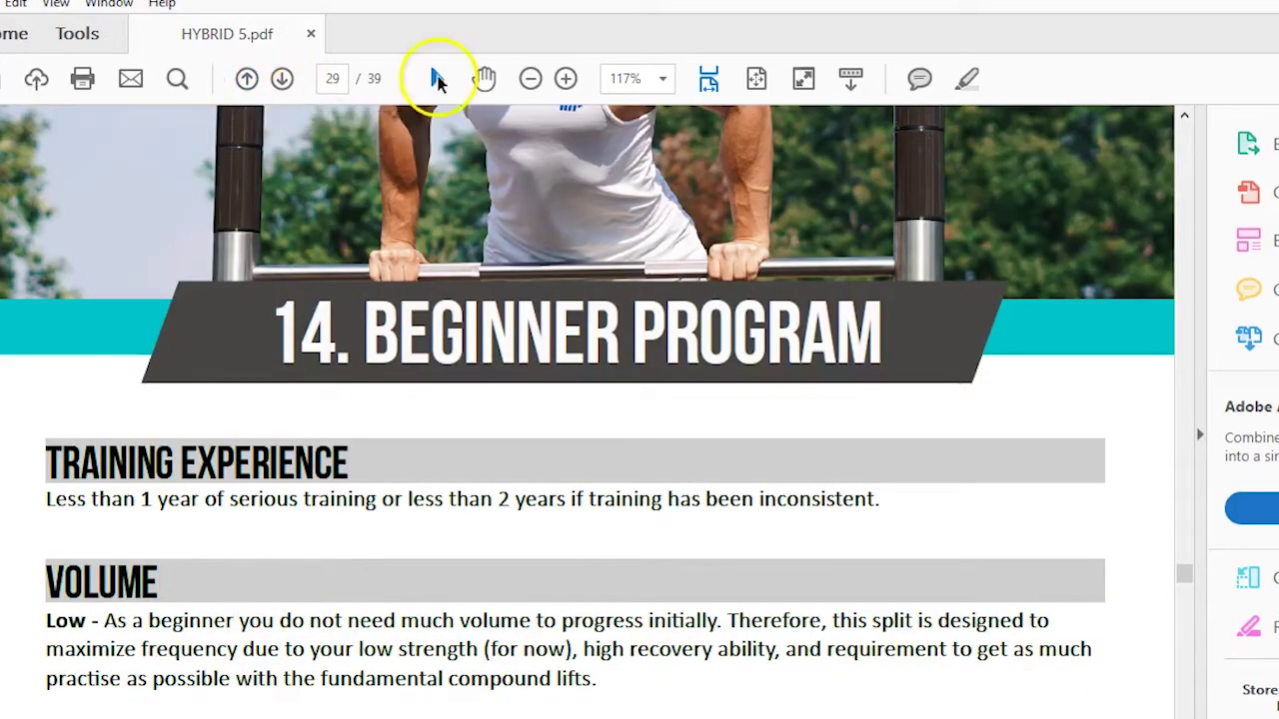
{"action": "left_click", "coordinate": [756, 79]}
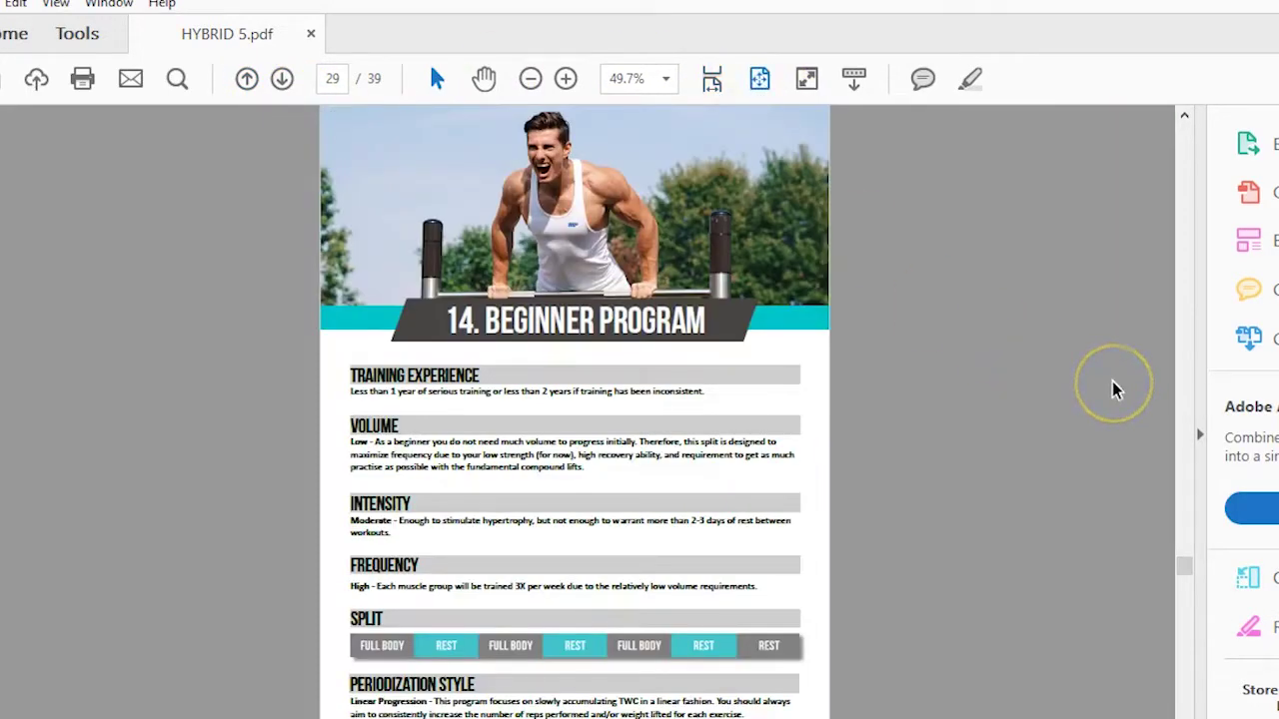
Look through the Beginner Program pages at 100% zoom, down to the Day 1, Day 2 and Day 3 workout tables on page 32
{"action": "scroll", "coordinate": [1115, 389], "scroll_direction": "down", "scroll_amount": 2}
{"action": "scroll", "coordinate": [1117, 390], "scroll_direction": "up", "scroll_amount": 1}
{"action": "scroll", "coordinate": [1115, 390], "scroll_direction": "up", "scroll_amount": 1}
{"action": "scroll", "coordinate": [1115, 389], "scroll_direction": "down", "scroll_amount": 3}
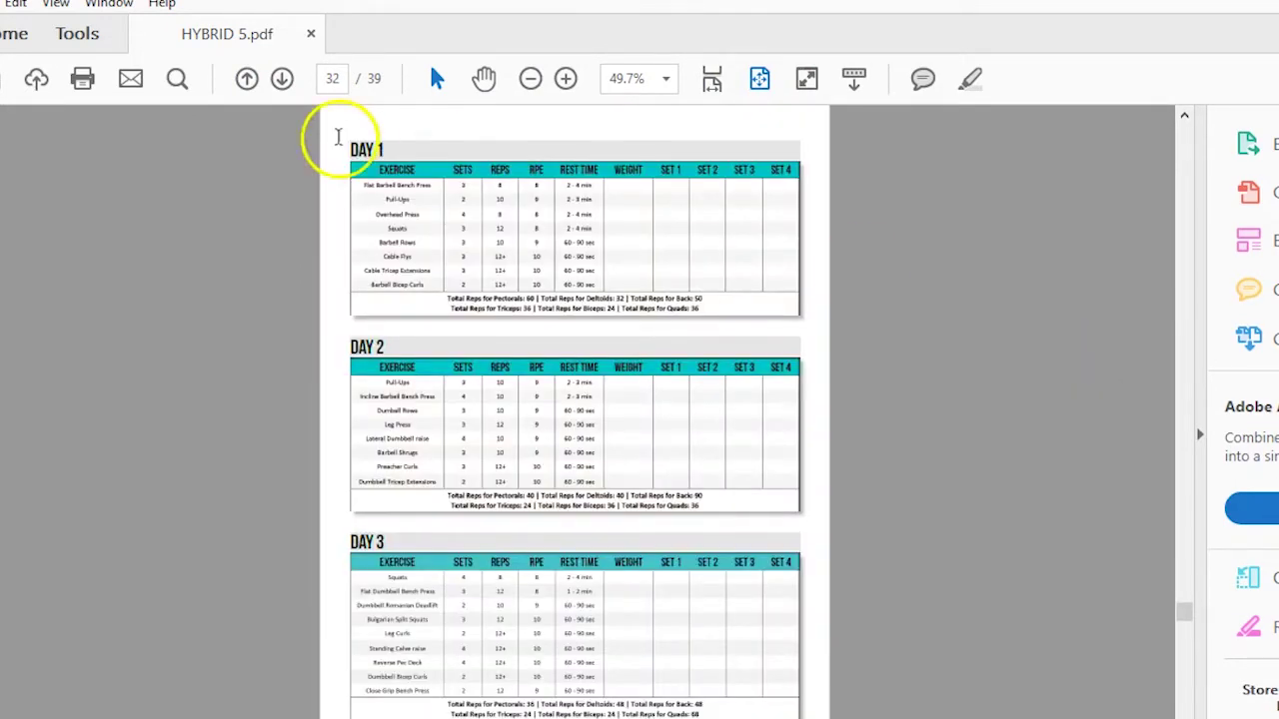
{"action": "key", "text": "ctrl+1"}
{"action": "scroll", "coordinate": [599, 270], "scroll_direction": "down", "scroll_amount": 3}
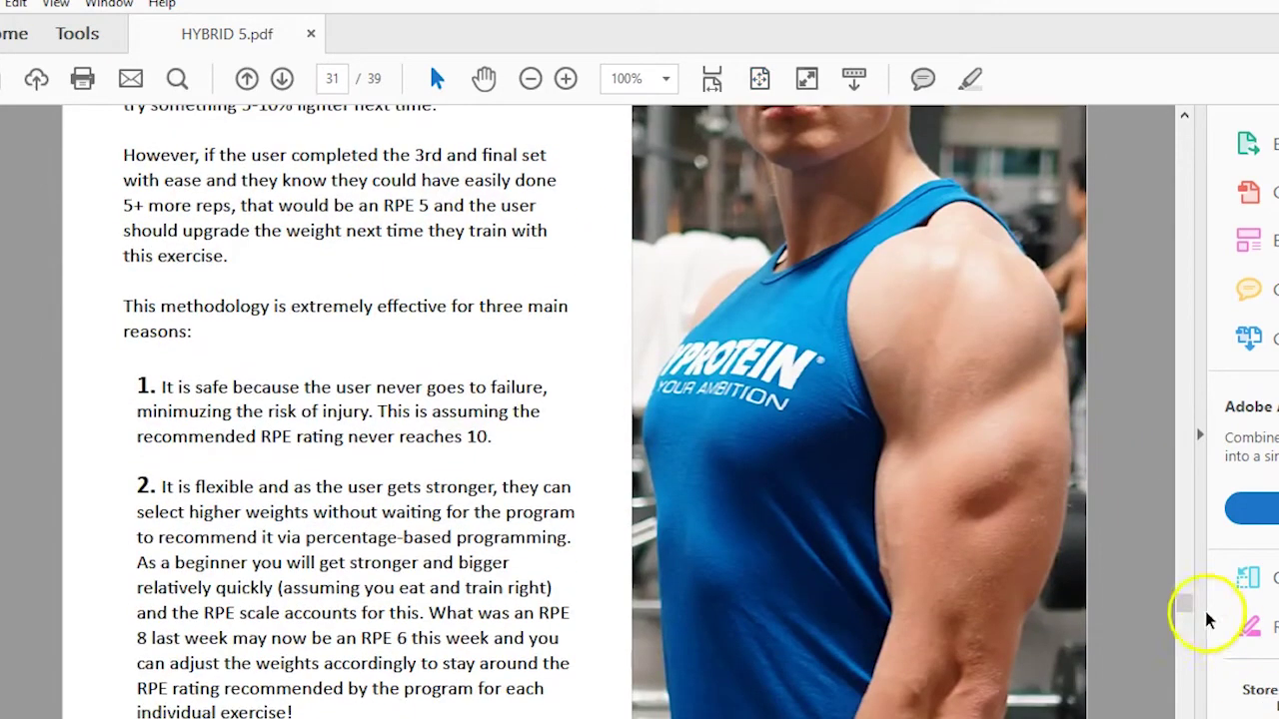
{"action": "scroll", "coordinate": [1187, 608], "scroll_direction": "down", "scroll_amount": 5}
{"action": "scroll", "coordinate": [1187, 608], "scroll_direction": "down", "scroll_amount": 5}
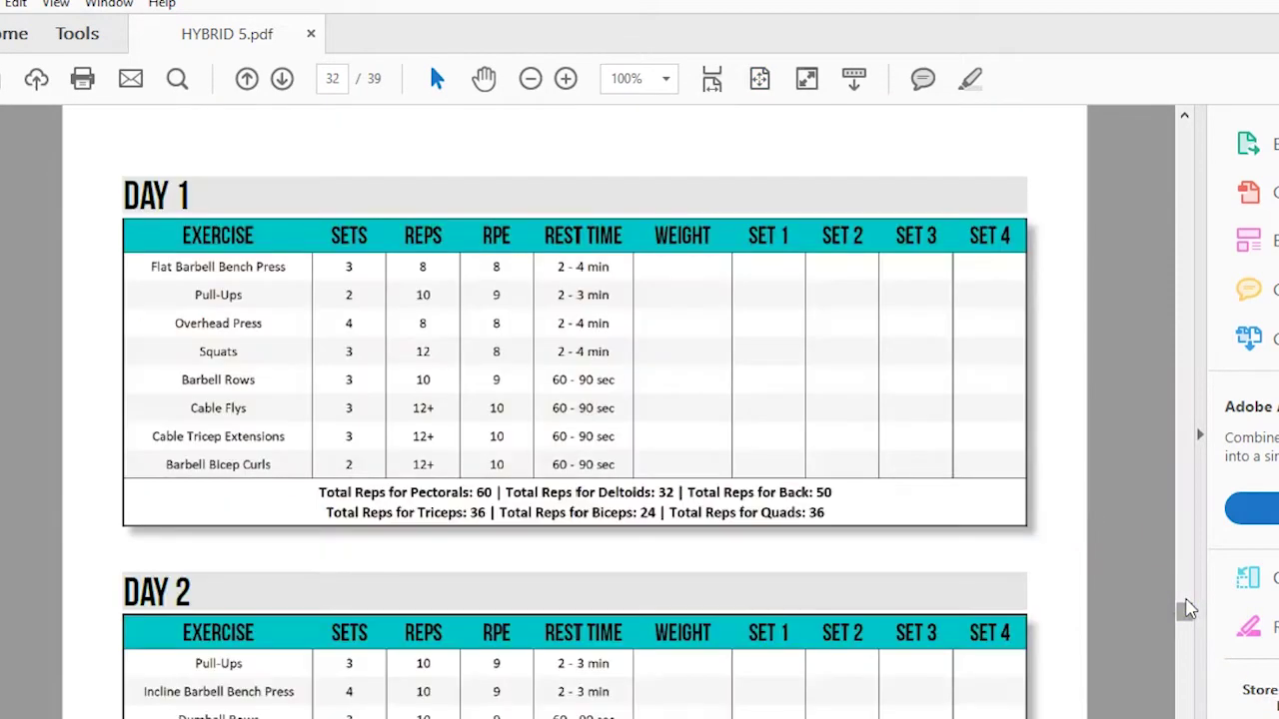
{"action": "scroll", "coordinate": [449, 574], "scroll_direction": "down", "scroll_amount": 1}
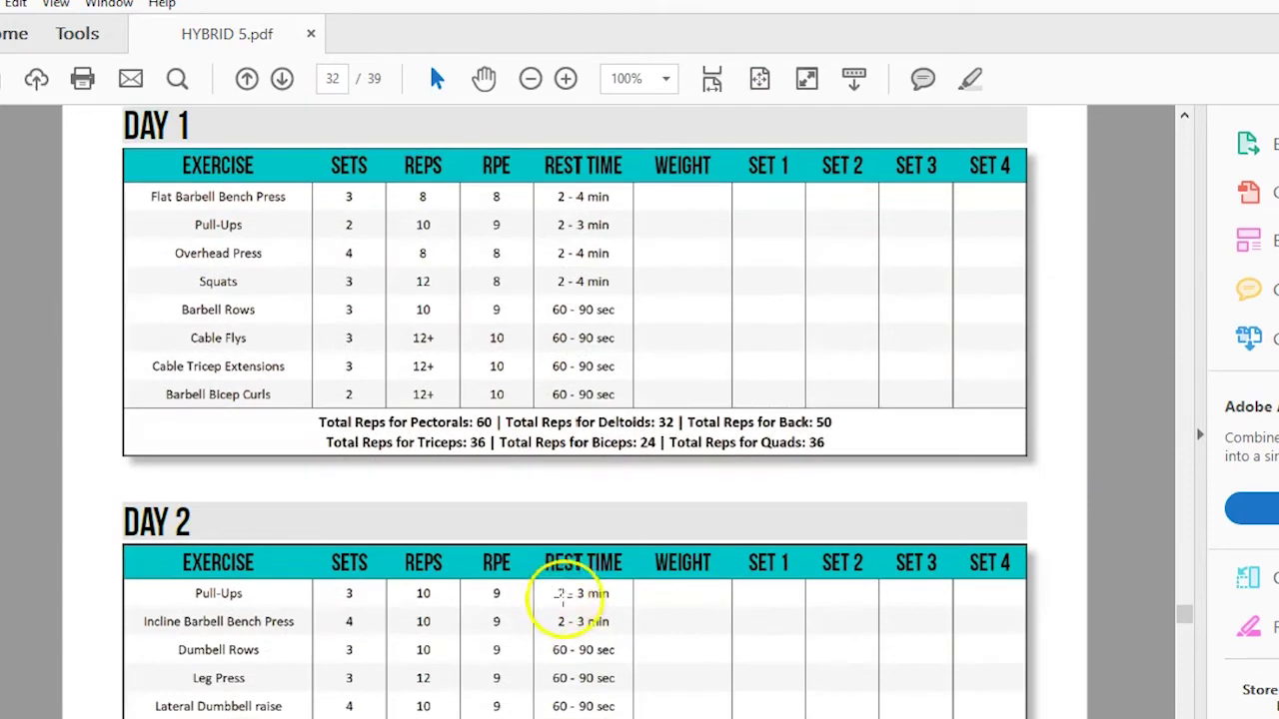
{"action": "scroll", "coordinate": [1079, 520], "scroll_direction": "down", "scroll_amount": 2}
{"action": "scroll", "coordinate": [1029, 549], "scroll_direction": "down", "scroll_amount": 3}
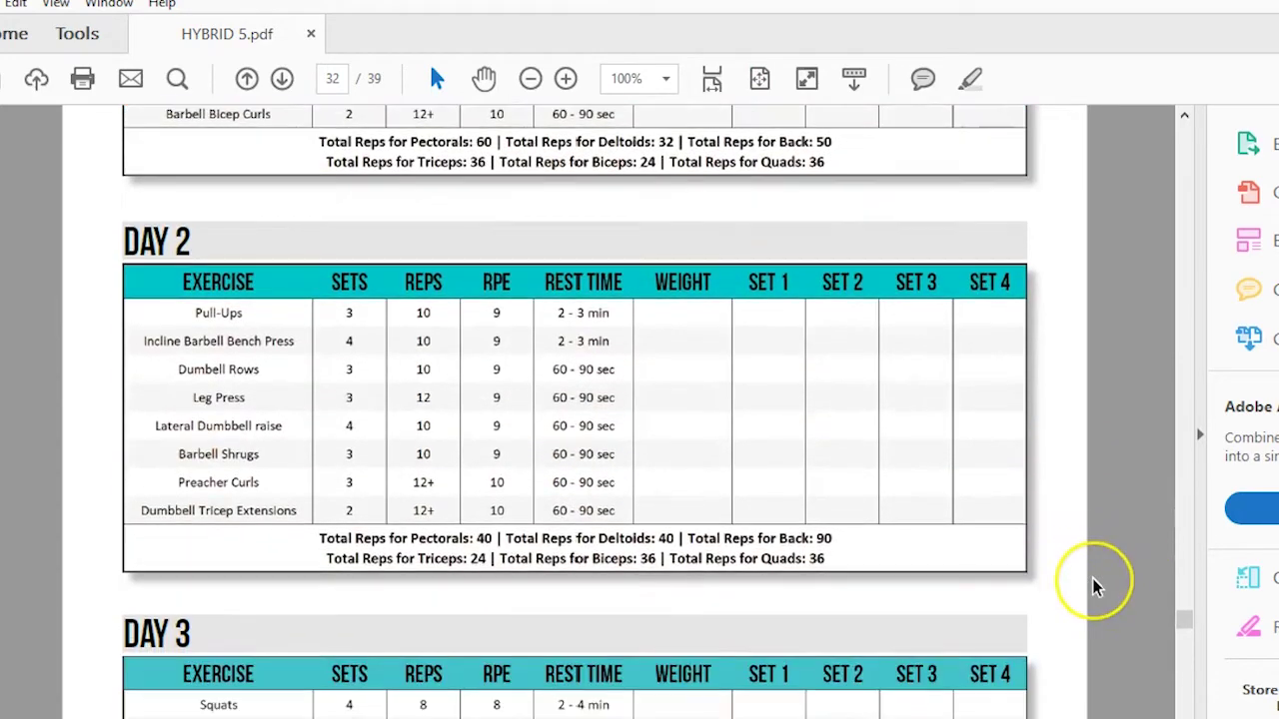
Review the training split and RPE explanation on pages 29 to 31, ending on the Day 1 table on page 32 at 200% zoom
{"action": "scroll", "coordinate": [1098, 560], "scroll_direction": "up", "scroll_amount": 12}
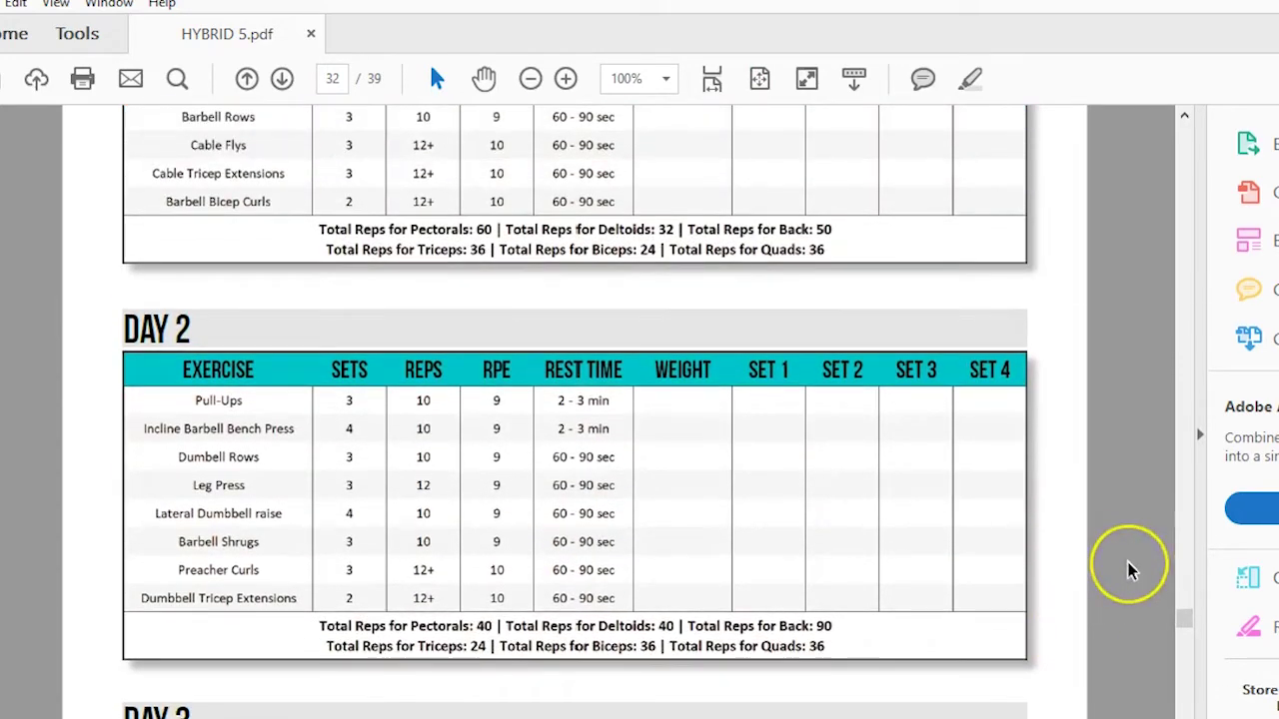
{"action": "scroll", "coordinate": [1129, 569], "scroll_direction": "up", "scroll_amount": 15}
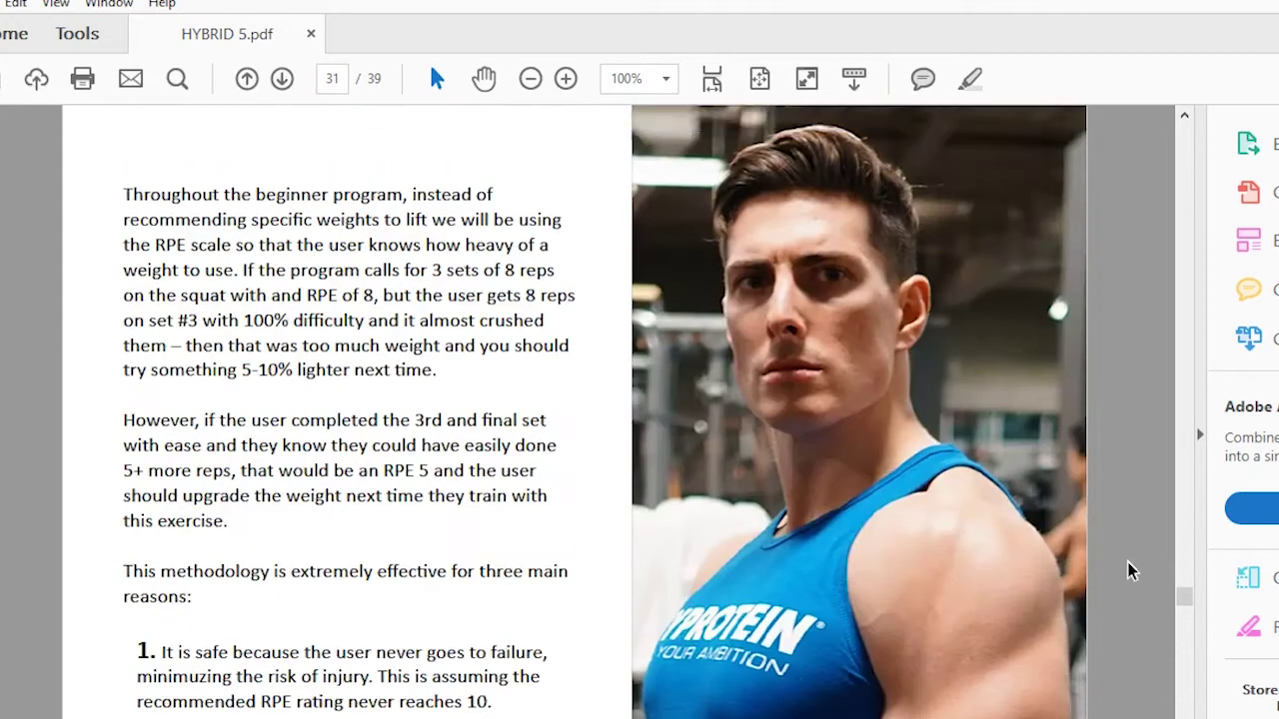
{"action": "scroll", "coordinate": [1129, 569], "scroll_direction": "up", "scroll_amount": 10}
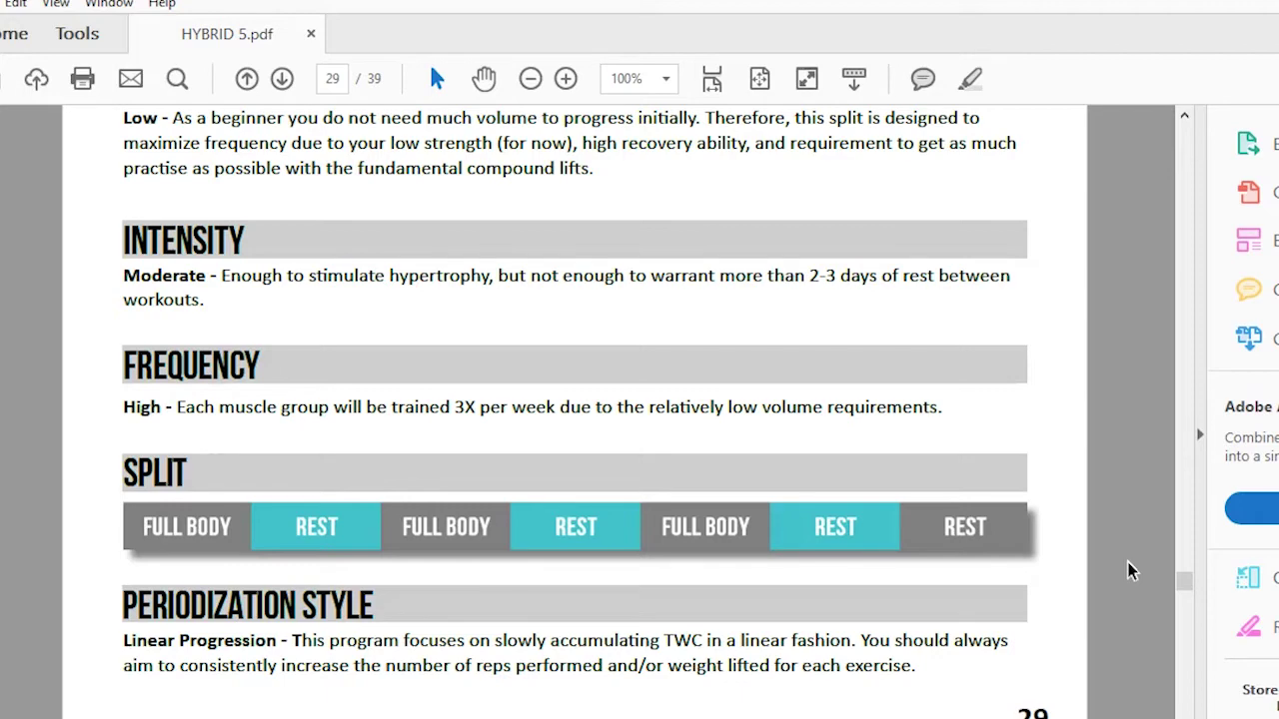
{"action": "scroll", "coordinate": [1129, 571], "scroll_direction": "down", "scroll_amount": 10}
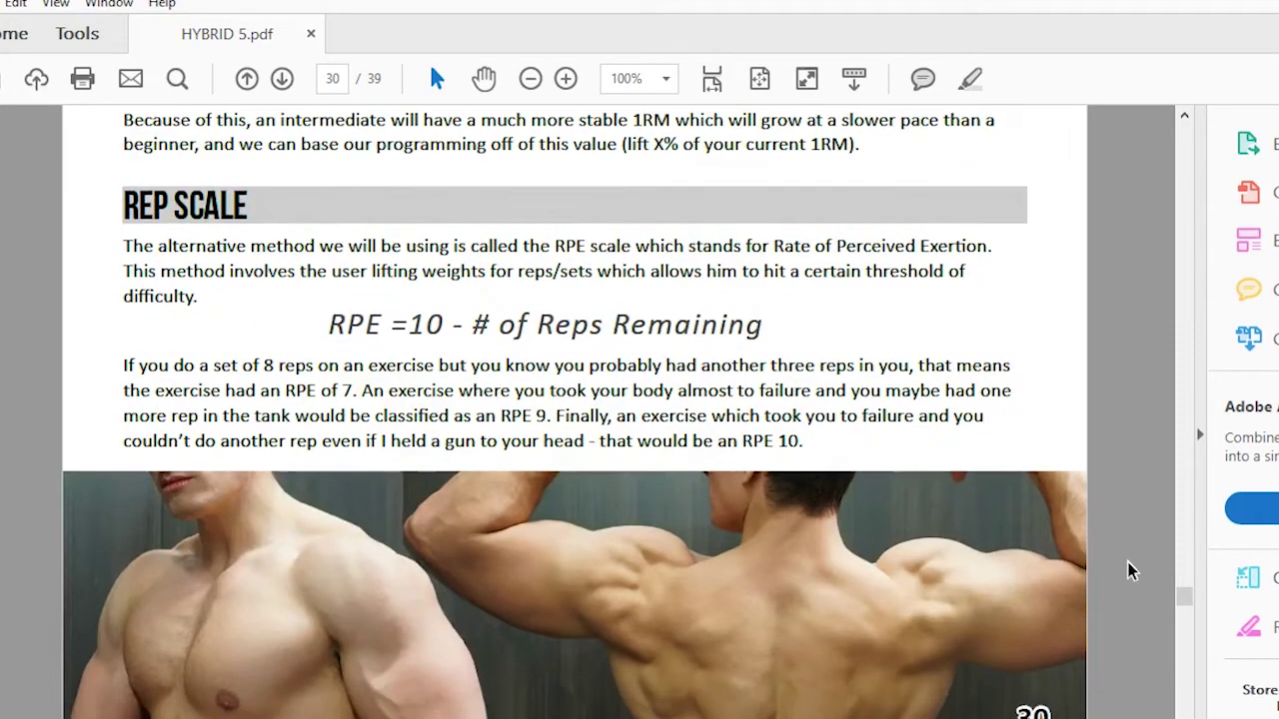
{"action": "scroll", "coordinate": [1129, 570], "scroll_direction": "down", "scroll_amount": 15}
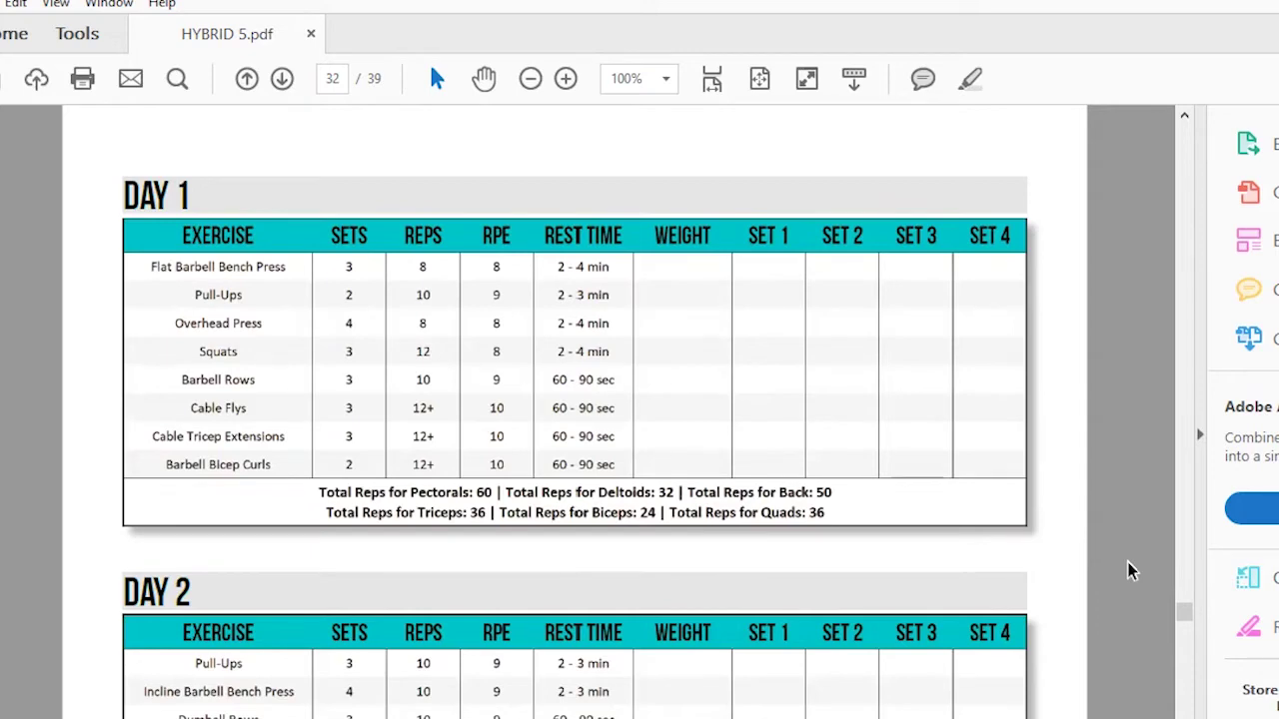
{"action": "left_click", "coordinate": [568, 79]}
{"action": "left_click", "coordinate": [567, 79]}
{"action": "left_click", "coordinate": [568, 79]}
{"action": "left_click", "coordinate": [567, 79]}
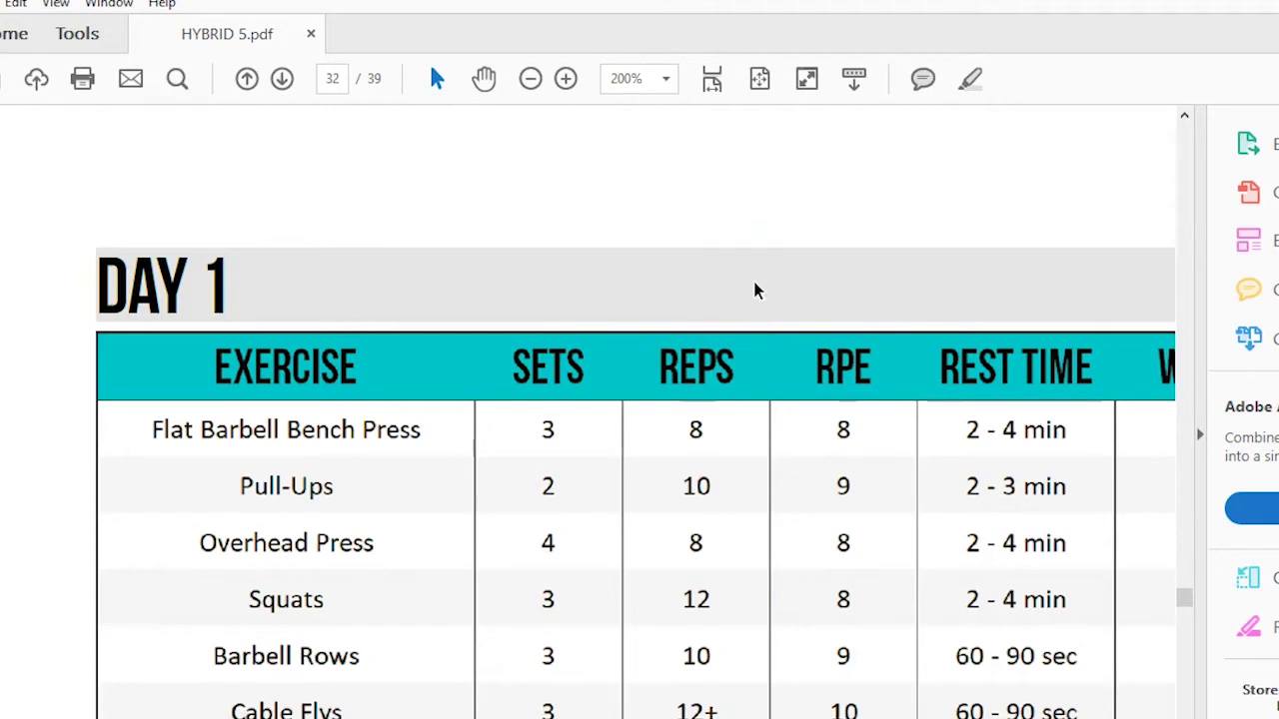
Close the PDF and switch to the QUESTIONS document in Word, placing the cursor after question 5 about what to read first
{"action": "left_click", "coordinate": [1277, 1]}
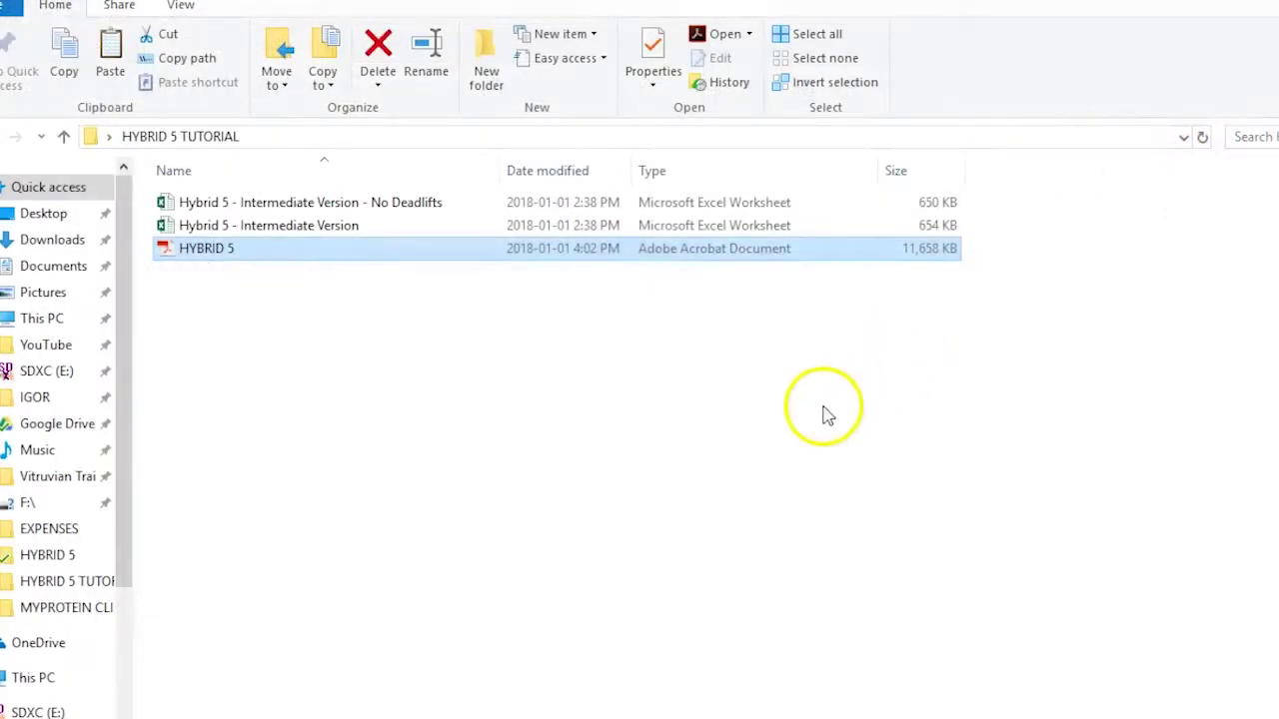
{"action": "key", "text": "alt+Tab"}
{"action": "left_click", "coordinate": [591, 394]}
{"action": "left_click", "coordinate": [716, 390]}
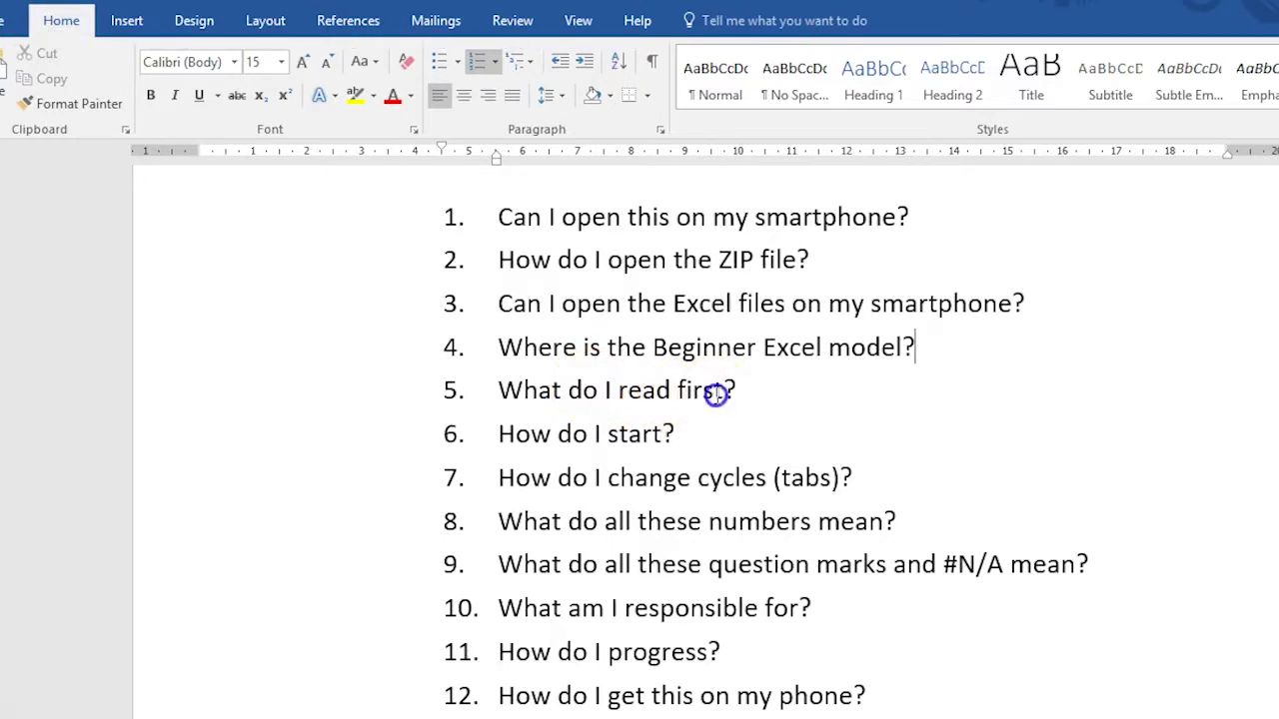
{"action": "left_click_drag", "start_coordinate": [775, 383], "coordinate": [606, 381]}
{"action": "left_click", "coordinate": [777, 401]}
Switch back to the HYBRID 5 TUTORIAL folder and reopen the HYBRID 5 PDF in Adobe Acrobat with one full page fitted to the window
{"action": "key", "text": "alt+Tab"}
{"action": "key", "text": "Return"}
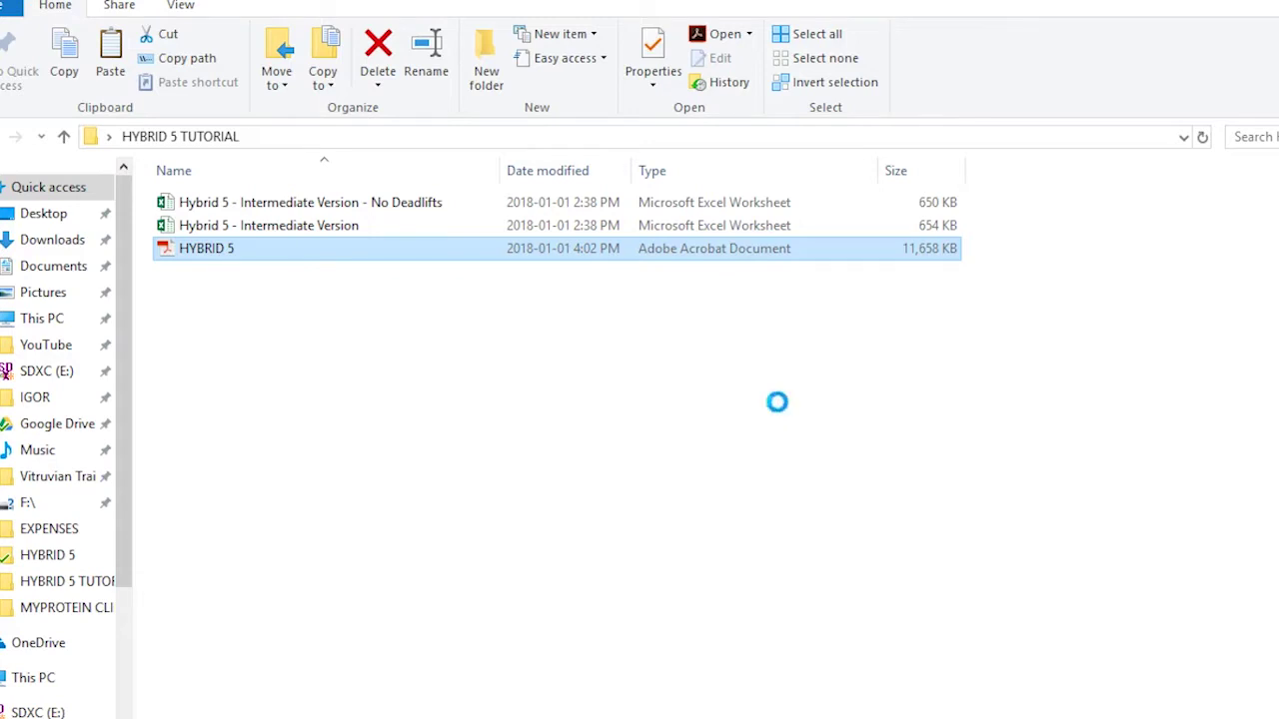
{"action": "left_click", "coordinate": [757, 80]}
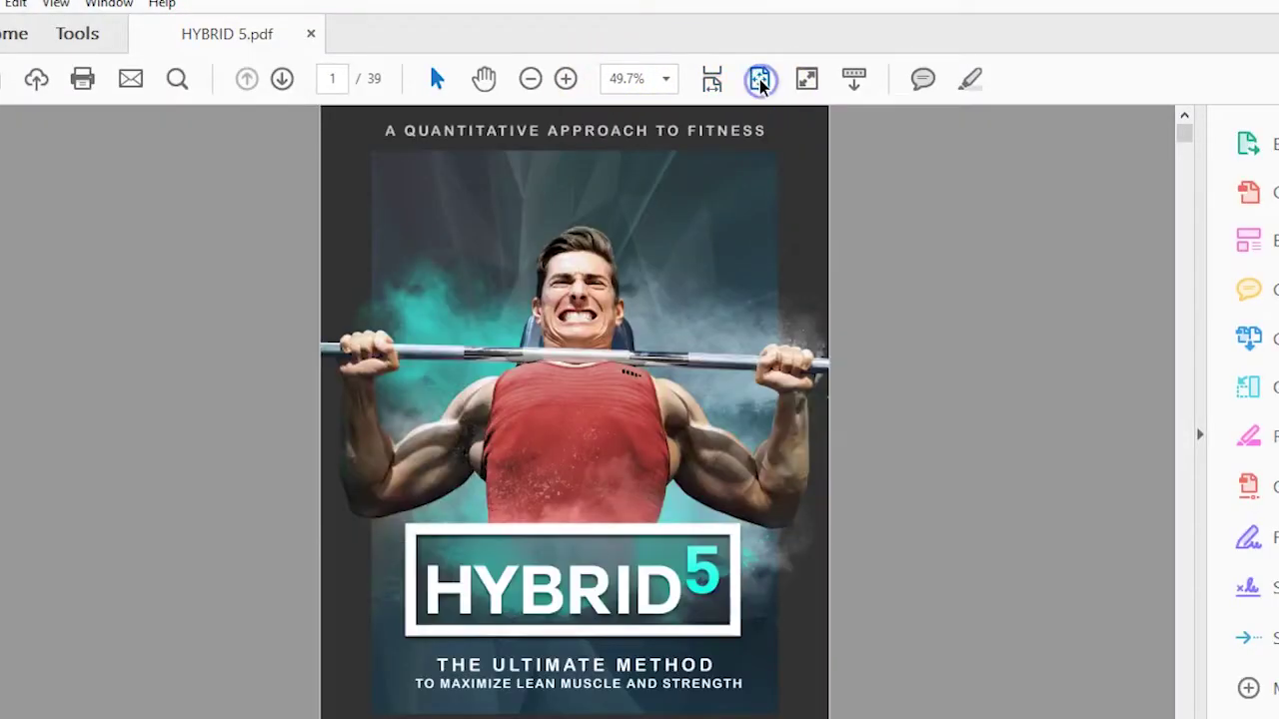
Page through the HYBRID 5 PDF from the table of contents to the Common Errors chapter on page 26
{"action": "key", "text": "Right"}
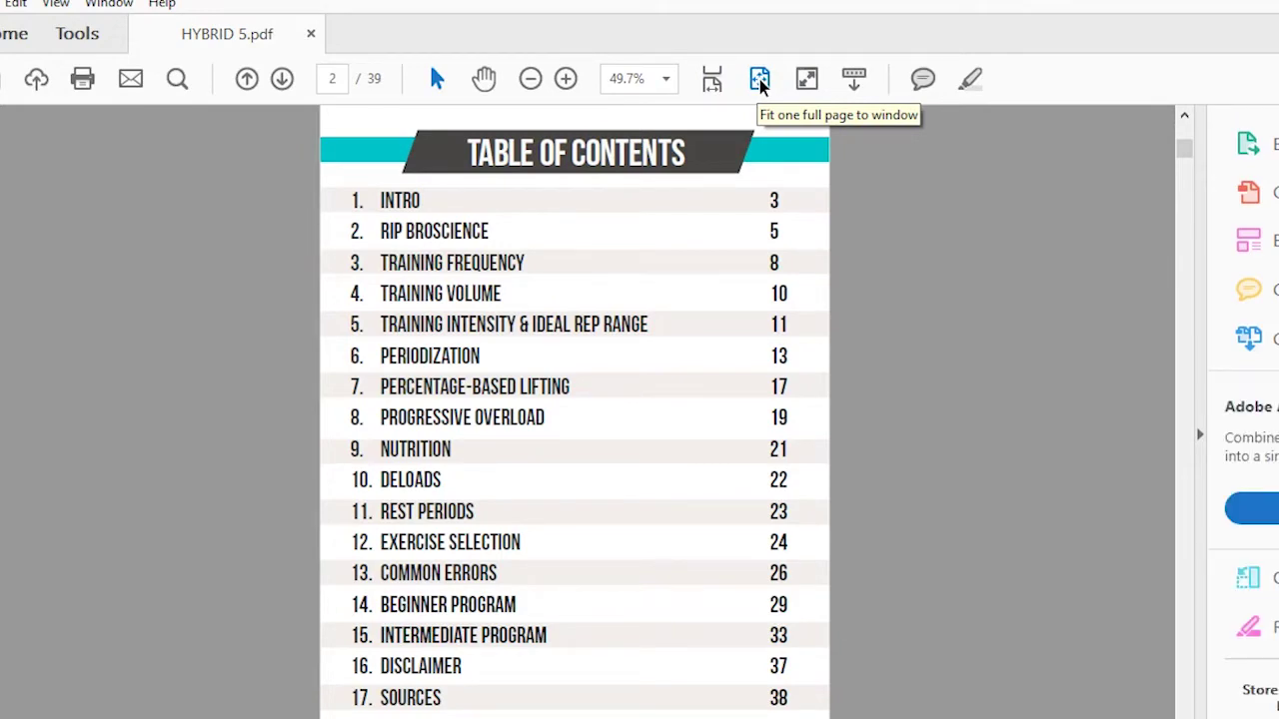
{"action": "key", "text": "Right"}
{"action": "key", "text": "Right"}
{"action": "key", "text": "Right"}
{"action": "key", "text": "Right"}
{"action": "key", "text": "Right"}
{"action": "key", "text": "Right"}
{"action": "key", "text": "Right"}
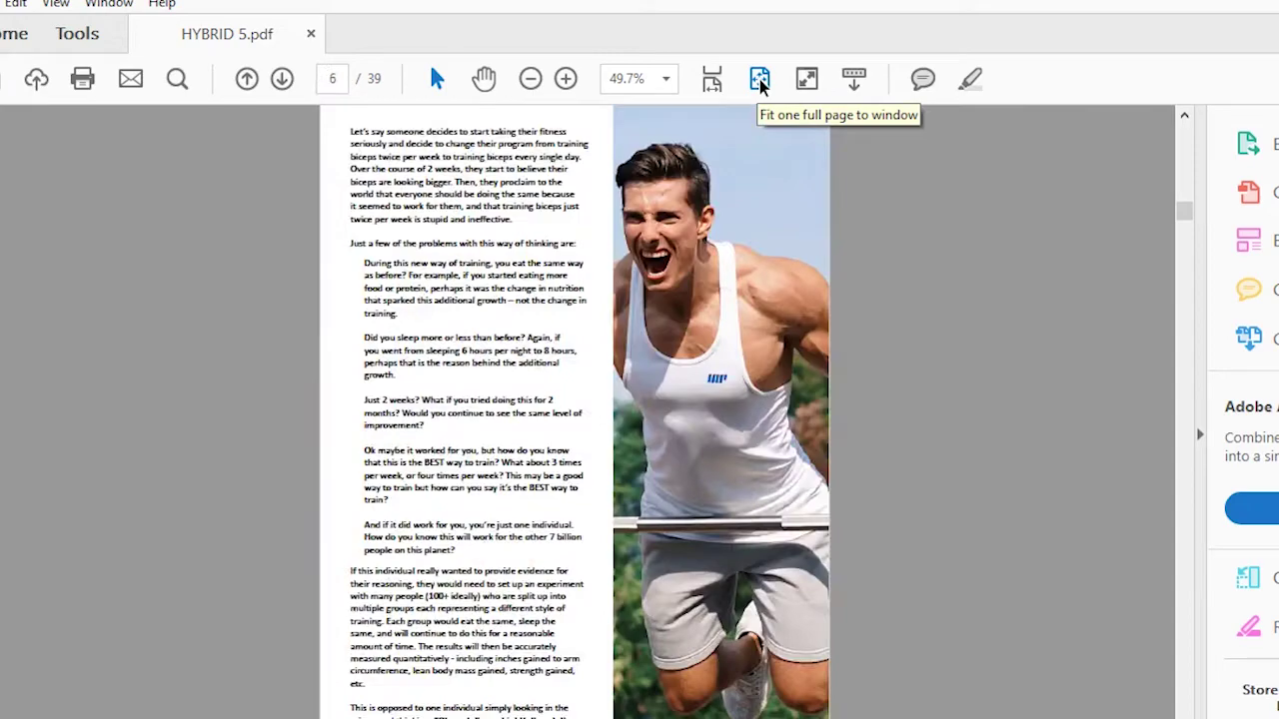
{"action": "key", "text": "Right"}
{"action": "key", "text": "Right"}
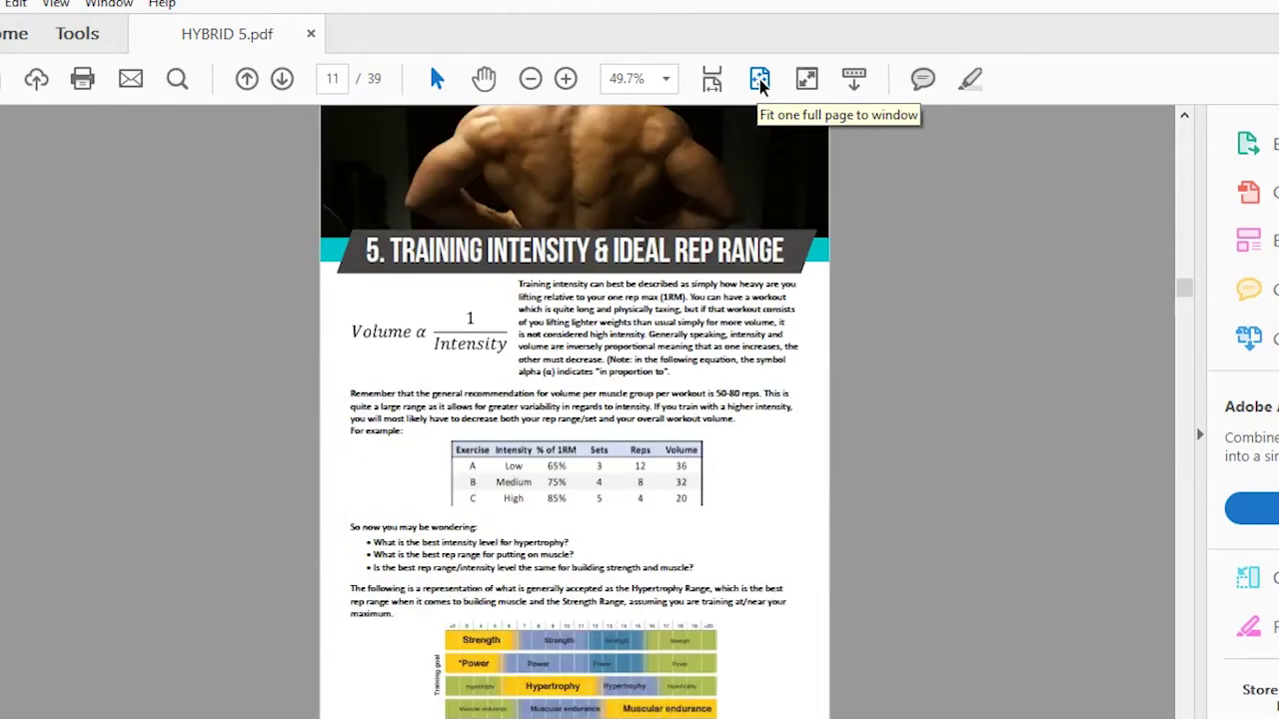
{"action": "key", "text": "Right"}
{"action": "key", "text": "Right"}
{"action": "key", "text": "Right"}
{"action": "key", "text": "Right"}
{"action": "key", "text": "Left"}
{"action": "key", "text": "Right"}
{"action": "key", "text": "Right"}
{"action": "key", "text": "Right"}
{"action": "key", "text": "Right"}
{"action": "key", "text": "Right"}
{"action": "key", "text": "Right"}
{"action": "key", "text": "Right"}
{"action": "key", "text": "Right"}
{"action": "key", "text": "Right"}
{"action": "key", "text": "Right"}
{"action": "key", "text": "Right"}
{"action": "key", "text": "Right"}
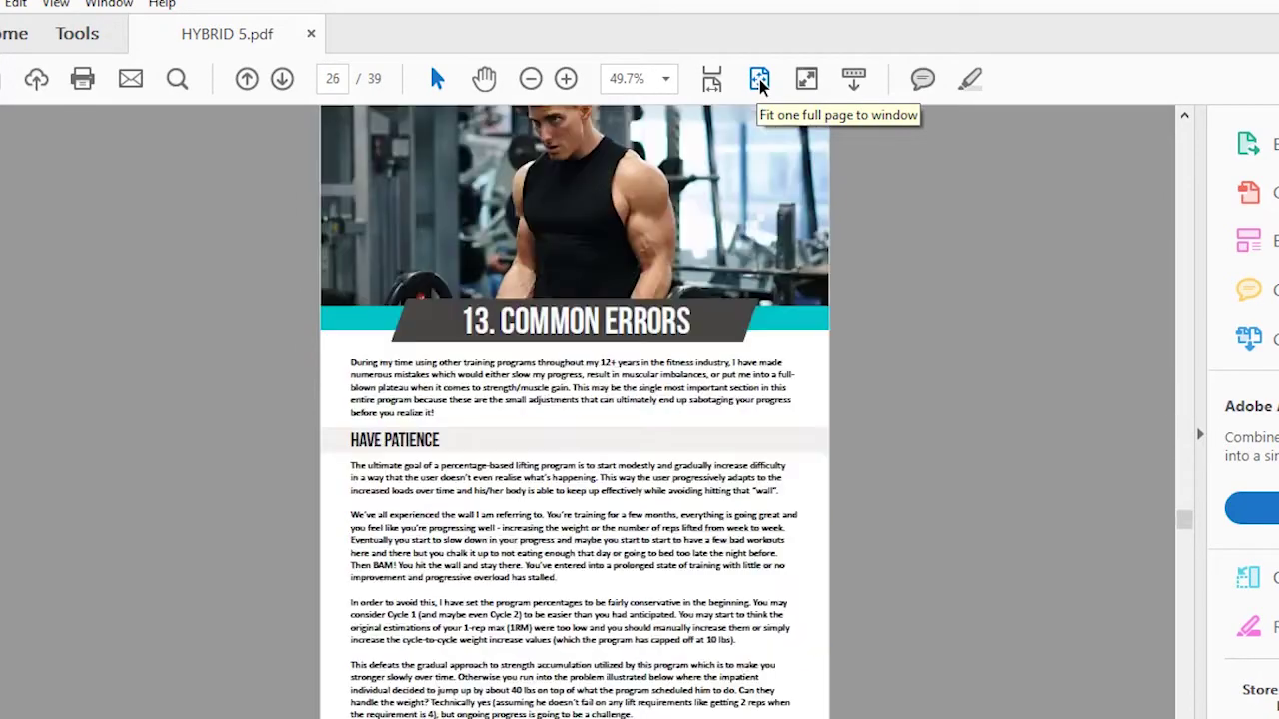
Close the PDF and switch to the QUESTIONS document in Word, placing the cursor after question 6 about how to start
{"action": "key", "text": "alt+F4"}
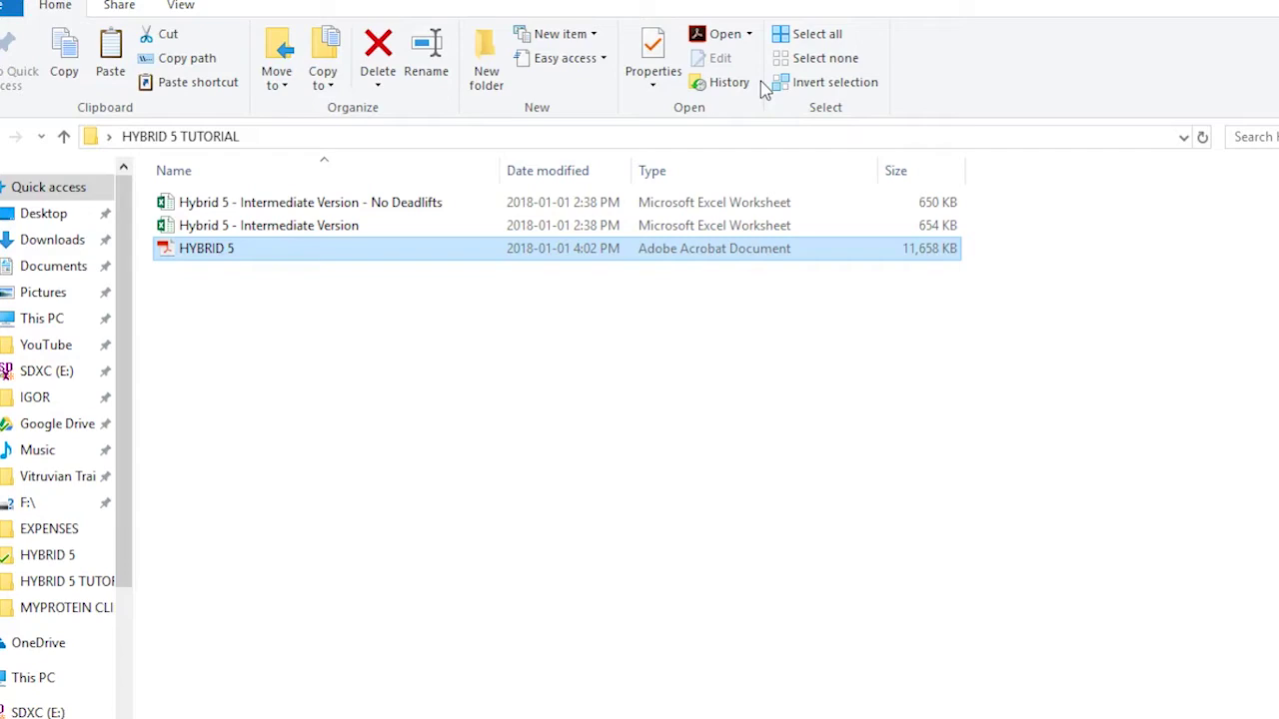
{"action": "key", "text": "alt+Tab"}
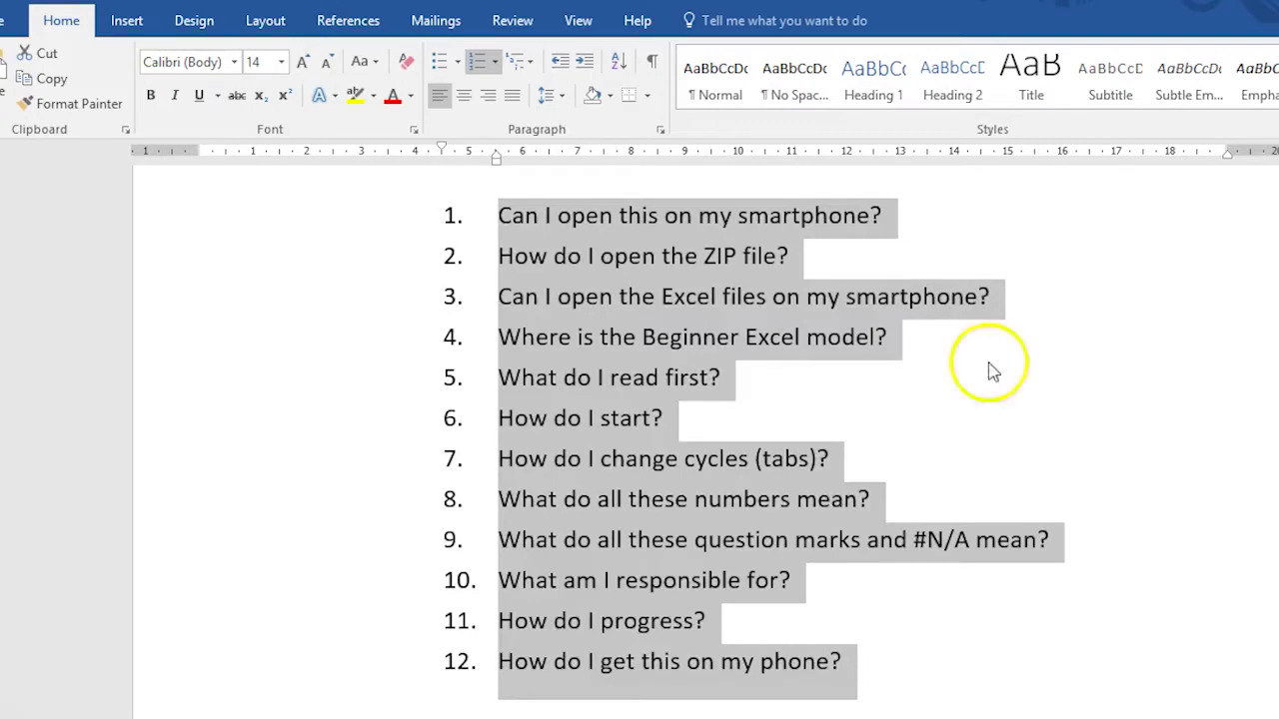
{"action": "left_click", "coordinate": [977, 543]}
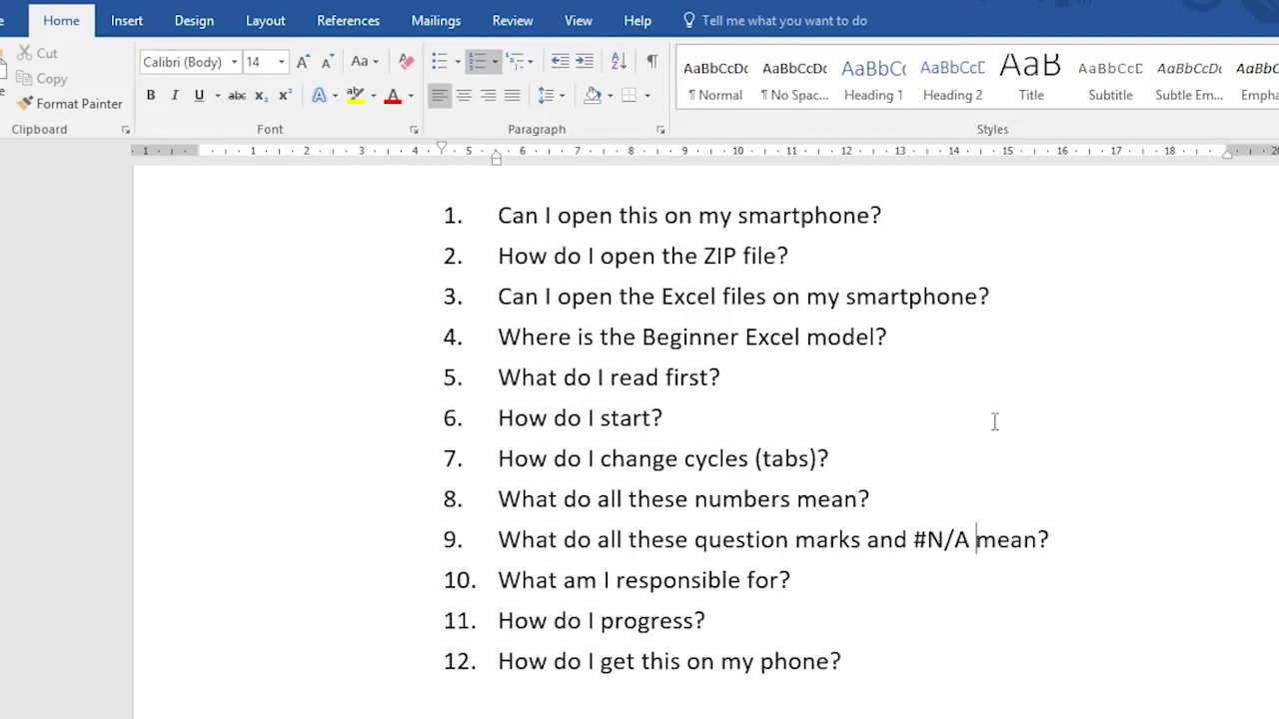
{"action": "key", "text": "Up"}
{"action": "key", "text": "Up"}
{"action": "key", "text": "Up"}
{"action": "key", "text": "Up"}
{"action": "left_click", "coordinate": [771, 430]}
Switch to the HYBRID 5 TUTORIAL folder and open the Hybrid 5 - Intermediate Version workbook in Excel
{"action": "key", "text": "alt+Tab"}
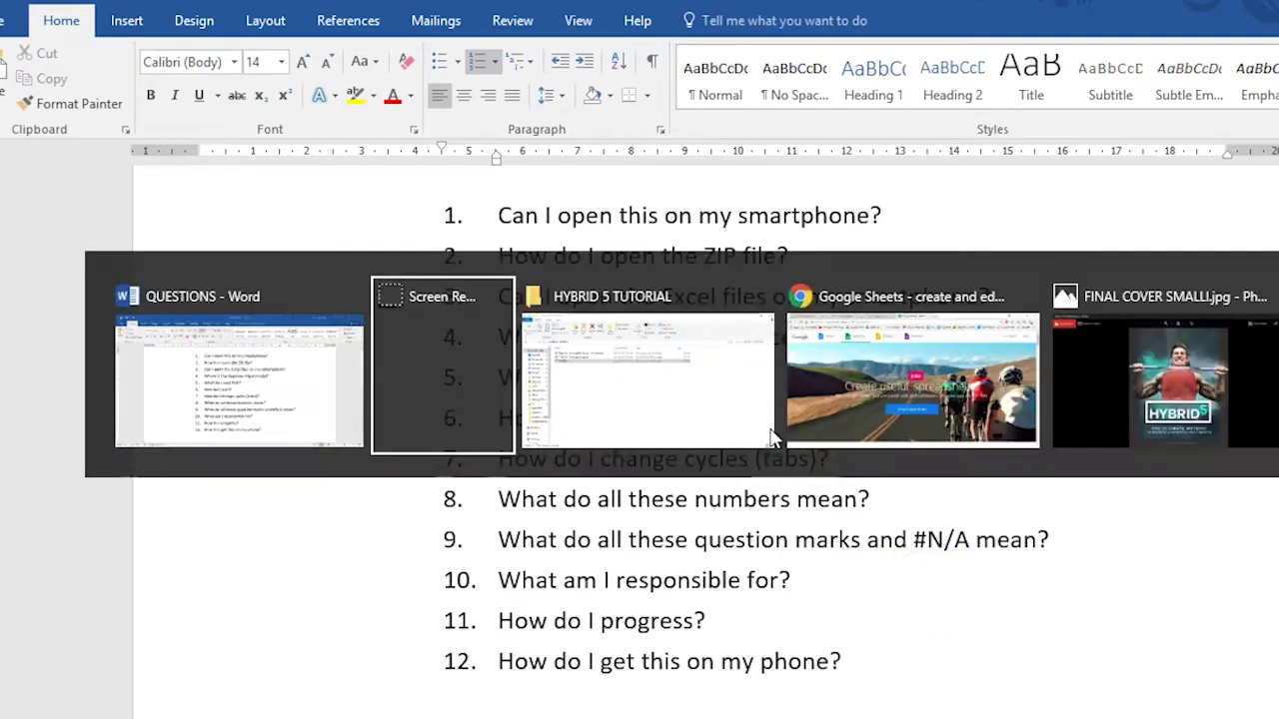
{"action": "left_click", "coordinate": [686, 429]}
{"action": "left_click", "coordinate": [451, 371]}
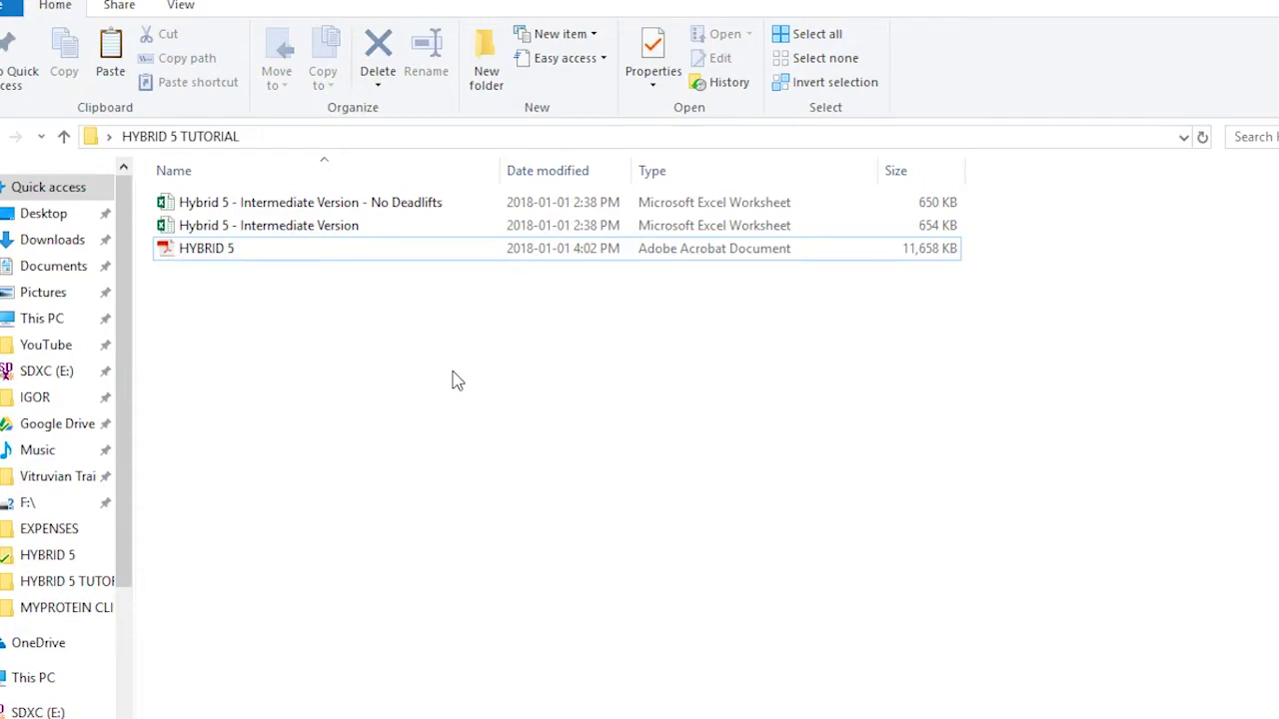
{"action": "left_click", "coordinate": [339, 225]}
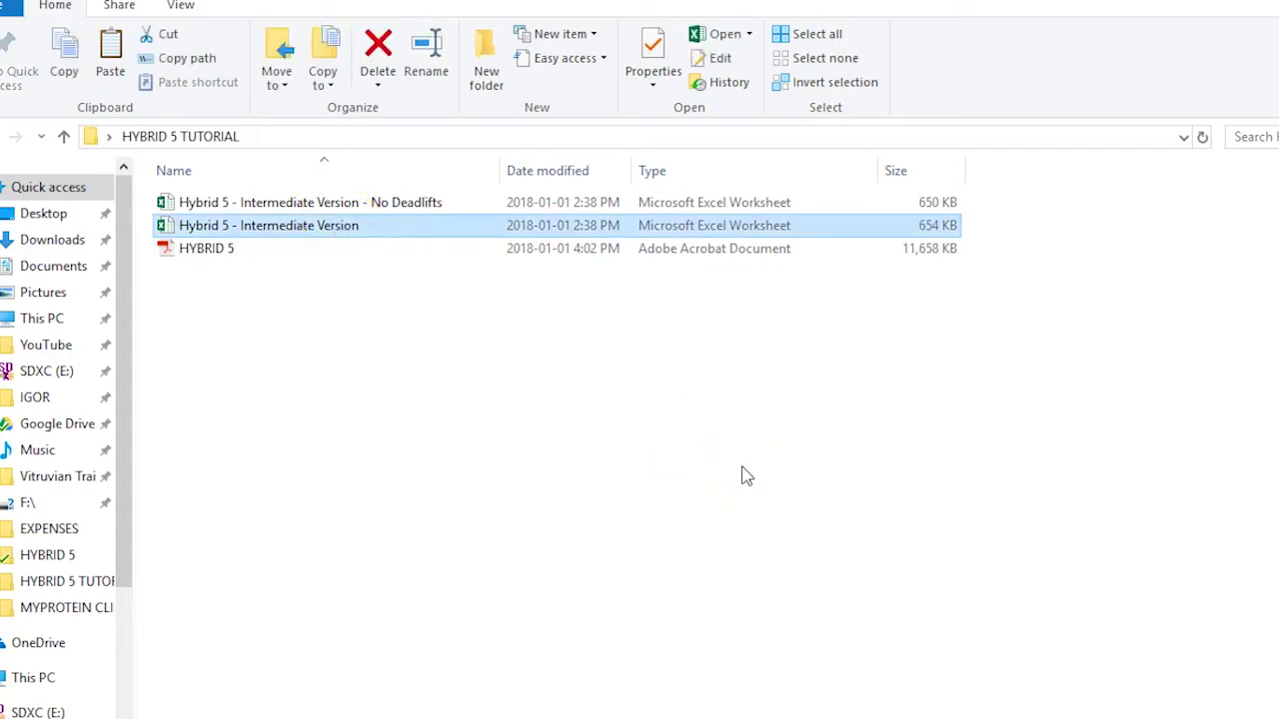
{"action": "key", "text": "Return"}
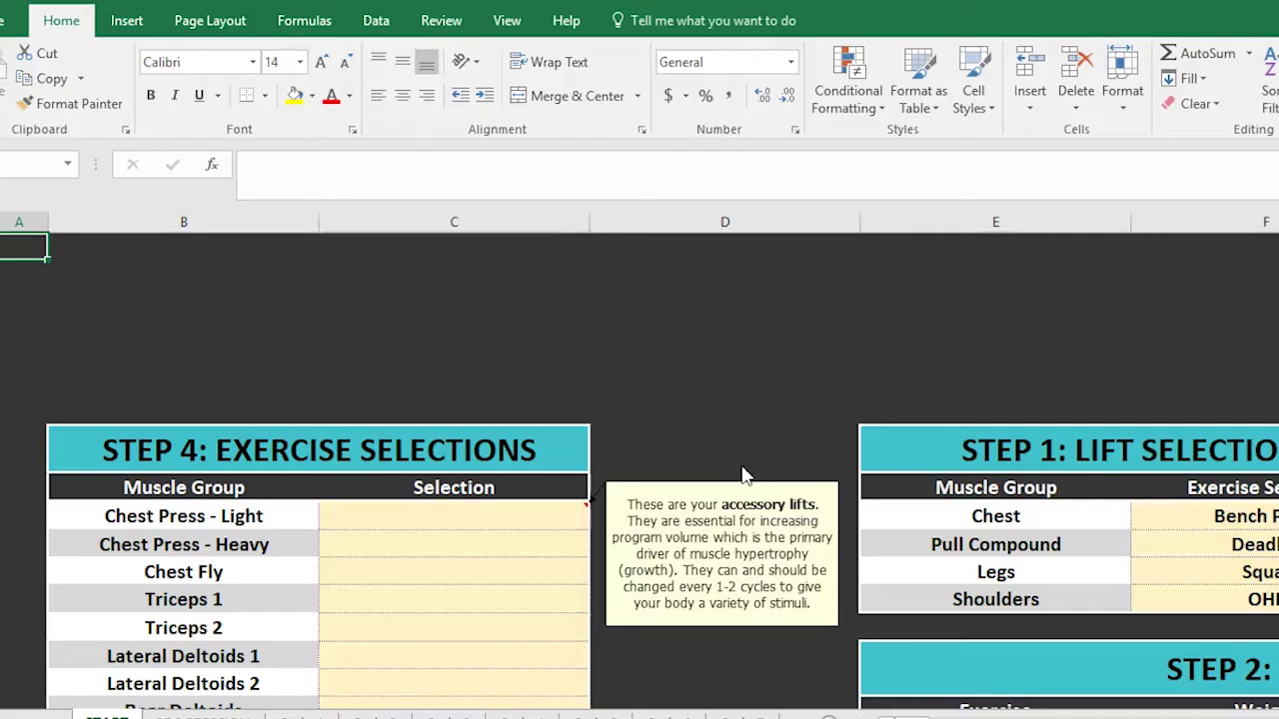
Zoom out and look over the START sheet, including the Step 1 lift selection and Step 2 1-rep max estimation tables with their notes
{"action": "left_click", "coordinate": [805, 391]}
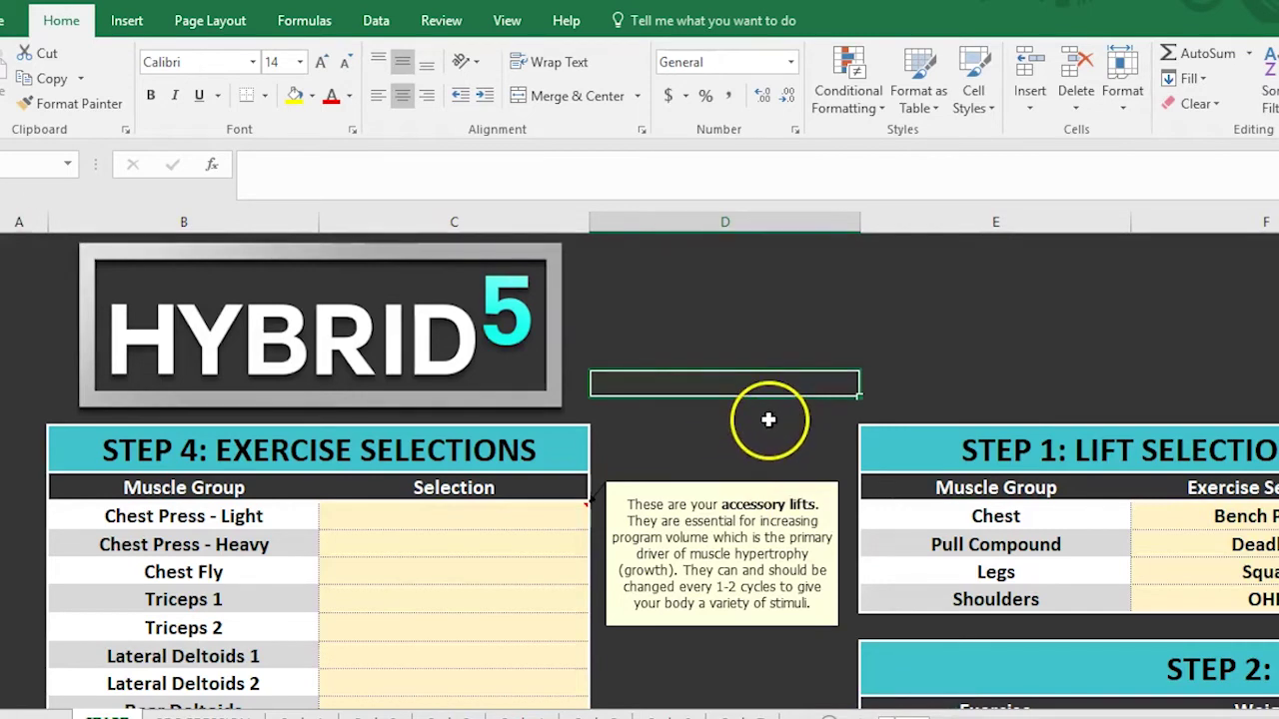
{"action": "scroll", "coordinate": [770, 350], "scroll_direction": "down", "scroll_amount": 1}
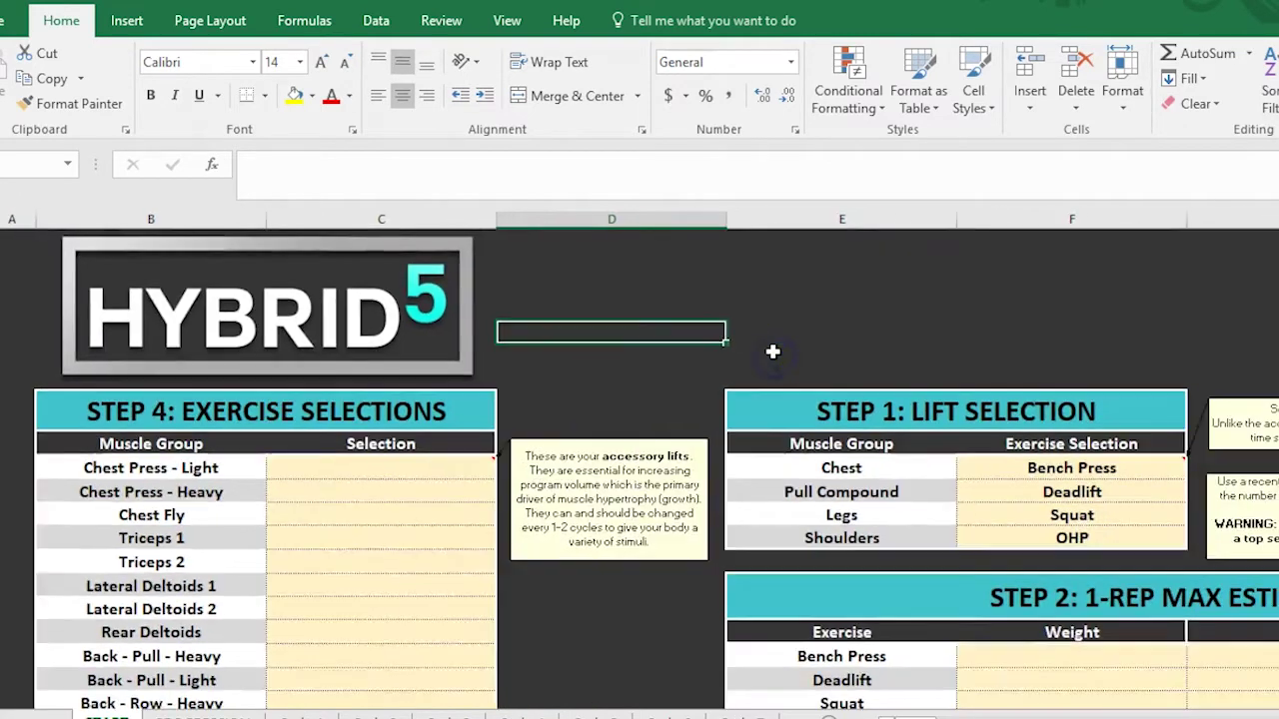
{"action": "scroll", "coordinate": [634, 399], "scroll_direction": "down", "scroll_amount": 1}
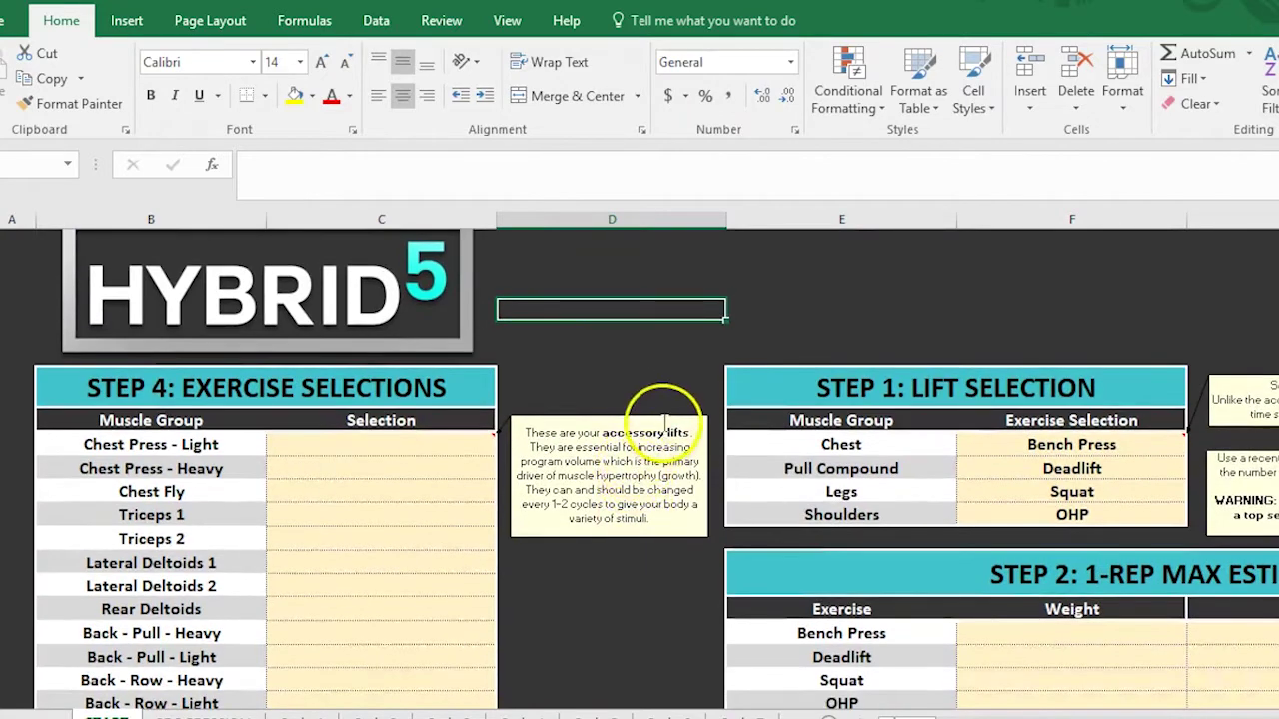
{"action": "scroll", "coordinate": [659, 422], "scroll_direction": "up", "scroll_amount": 1}
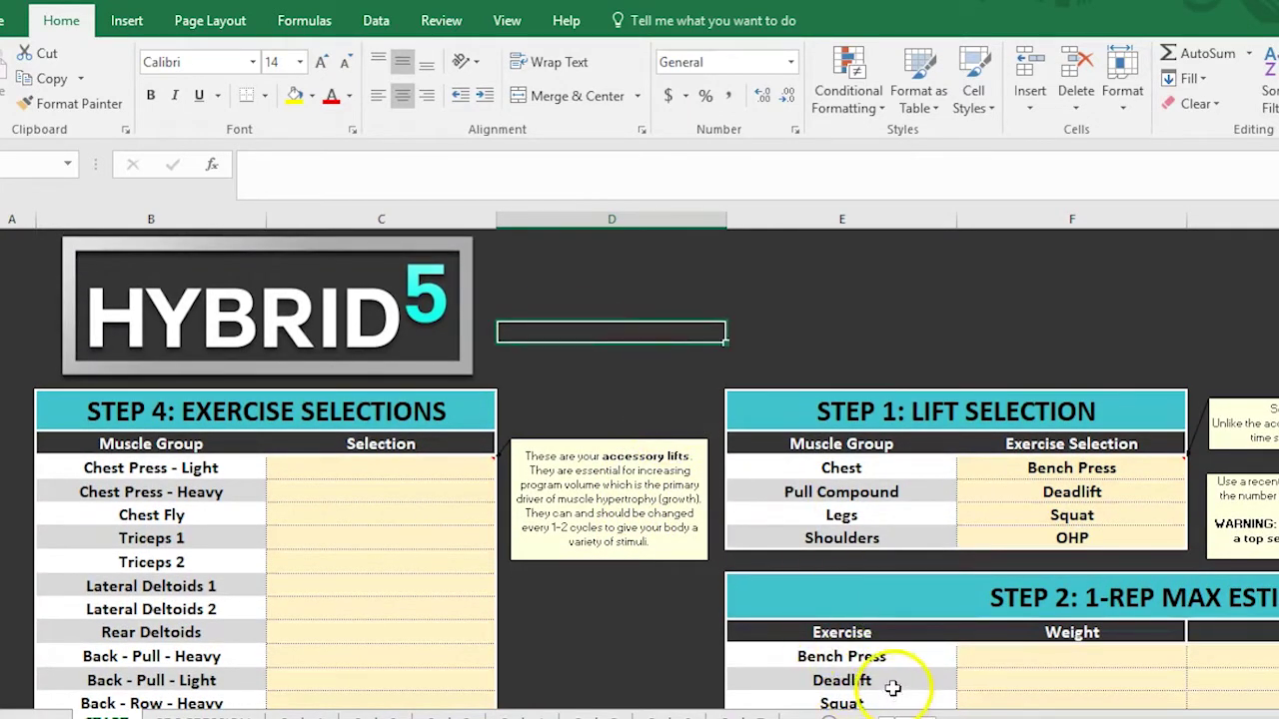
{"action": "mouse_move", "coordinate": [893, 714]}
{"action": "left_mouse_down"}
{"action": "mouse_move", "coordinate": [904, 714]}
{"action": "mouse_move", "coordinate": [892, 714]}
{"action": "left_mouse_up"}
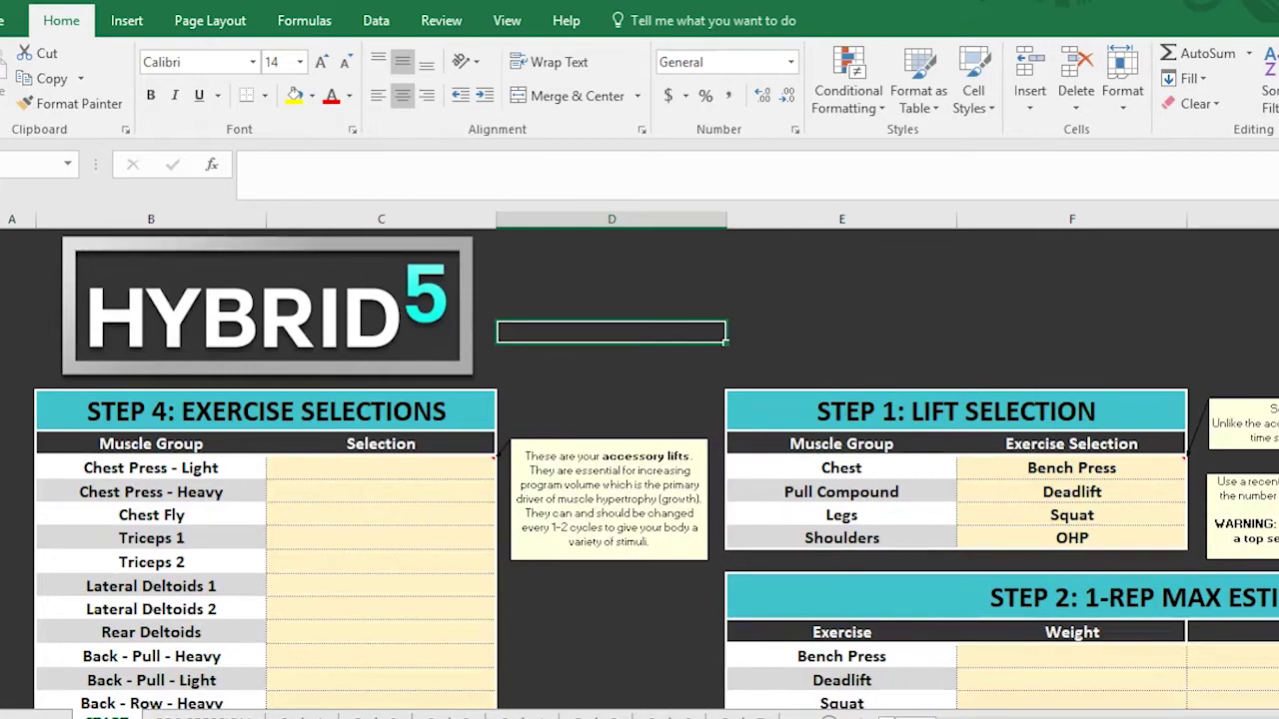
{"action": "left_click", "coordinate": [662, 362]}
{"action": "left_click", "coordinate": [660, 338]}
{"action": "mouse_move", "coordinate": [917, 718]}
{"action": "left_mouse_down"}
{"action": "mouse_move", "coordinate": [953, 718]}
{"action": "mouse_move", "coordinate": [937, 718]}
{"action": "left_mouse_up"}
{"action": "scroll", "coordinate": [853, 688], "scroll_direction": "right", "scroll_amount": 1}
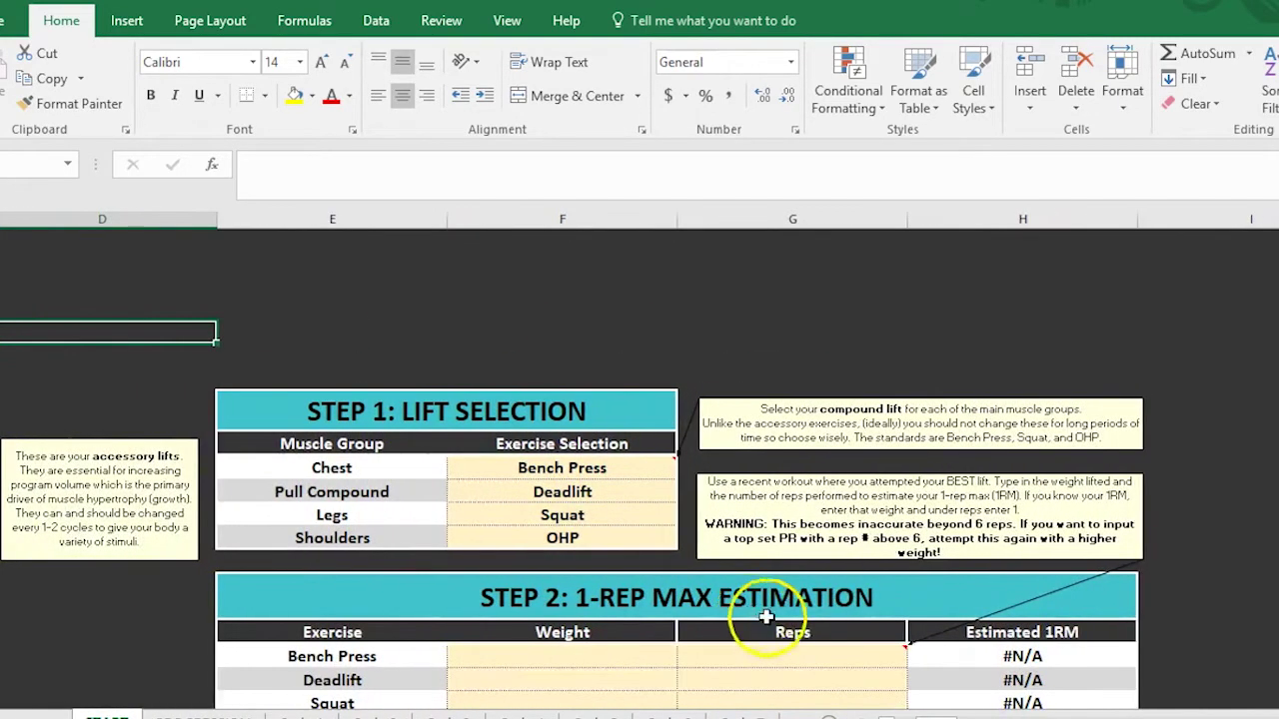
{"action": "scroll", "coordinate": [900, 597], "scroll_direction": "down", "scroll_amount": 1}
{"action": "left_click_drag", "start_coordinate": [931, 718], "coordinate": [928, 718]}
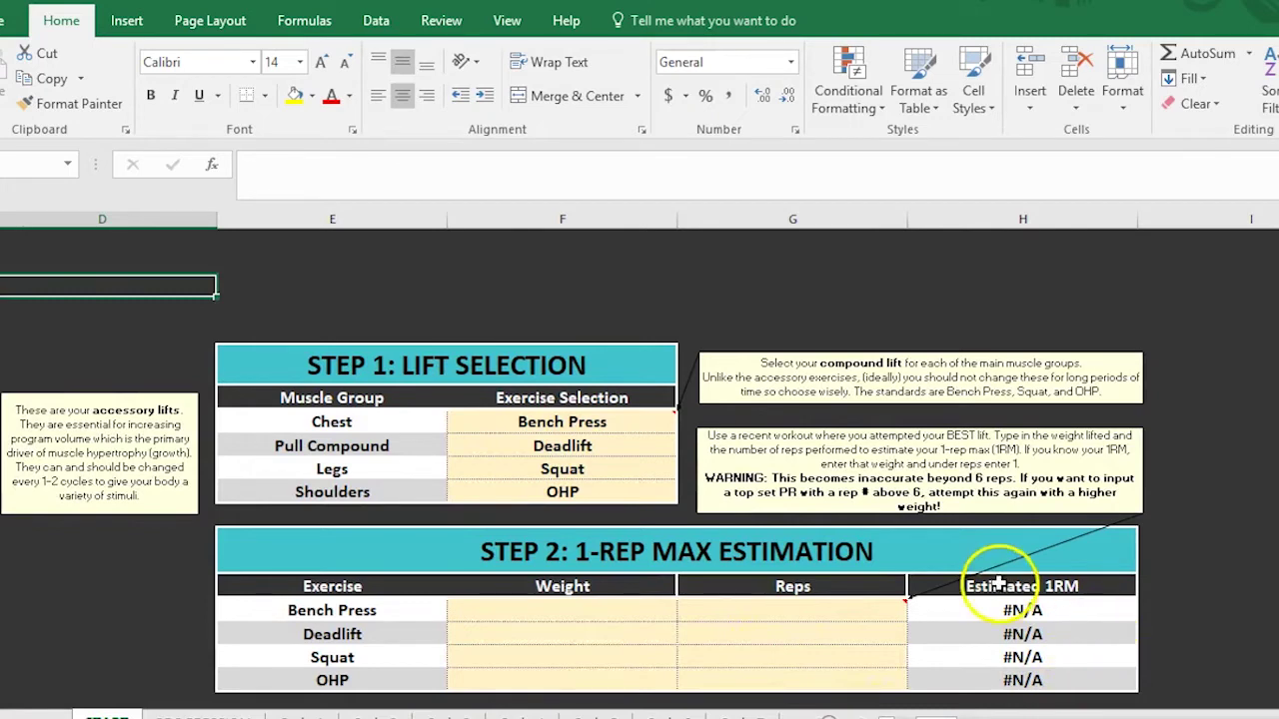
Look over the Step 4 Exercise Selections table and its accessory lifts note alongside the Step 1 Lift Selection table
{"action": "left_click_drag", "start_coordinate": [985, 715], "coordinate": [950, 715]}
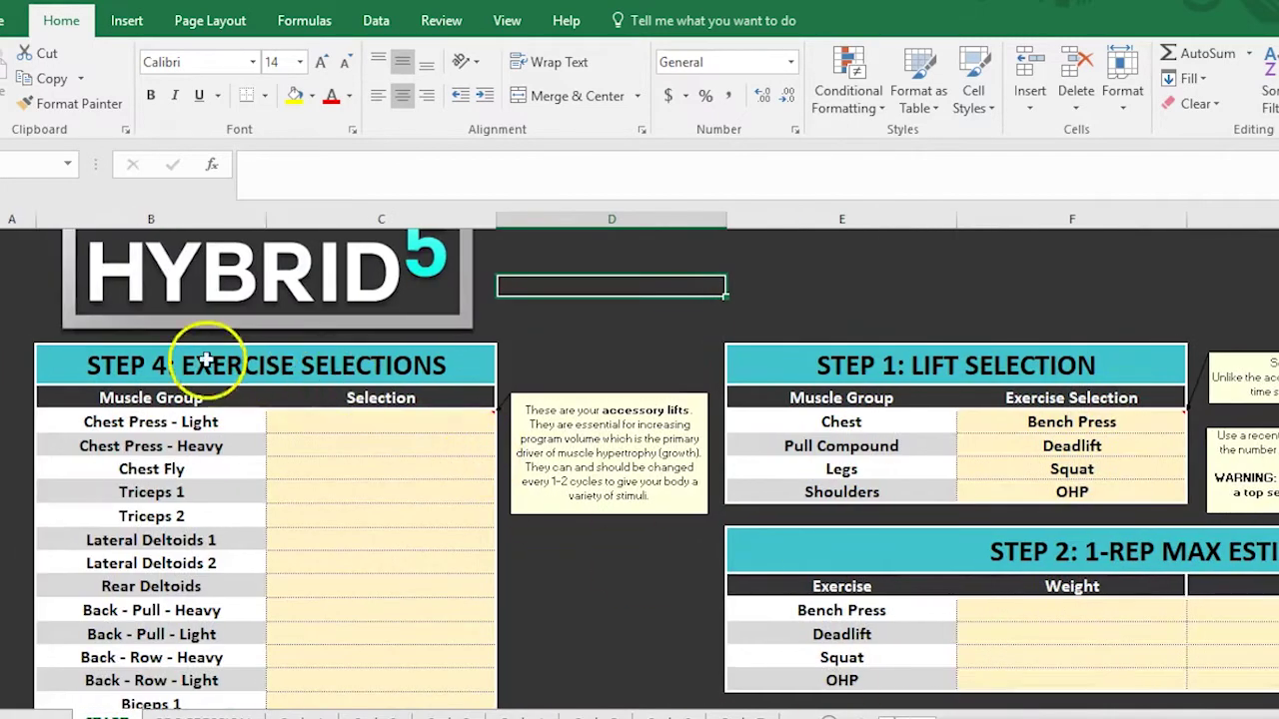
{"action": "left_click", "coordinate": [680, 634]}
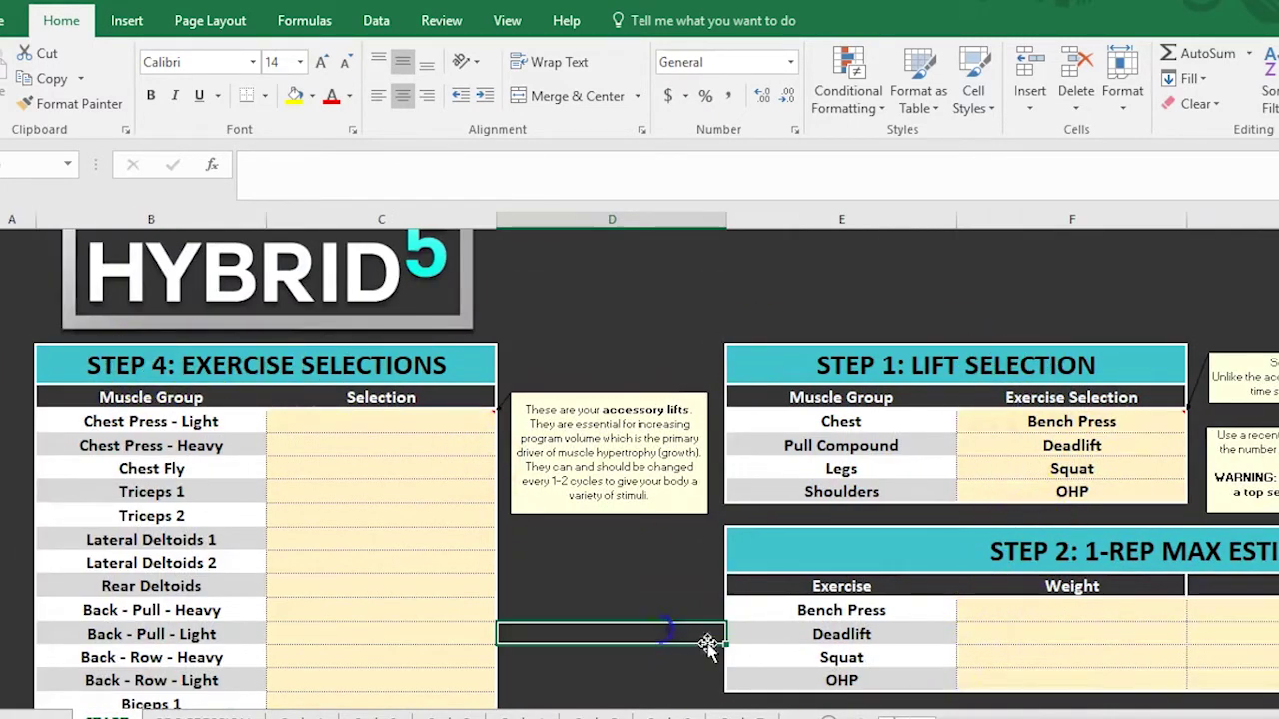
{"action": "left_click_drag", "start_coordinate": [894, 715], "coordinate": [929, 715]}
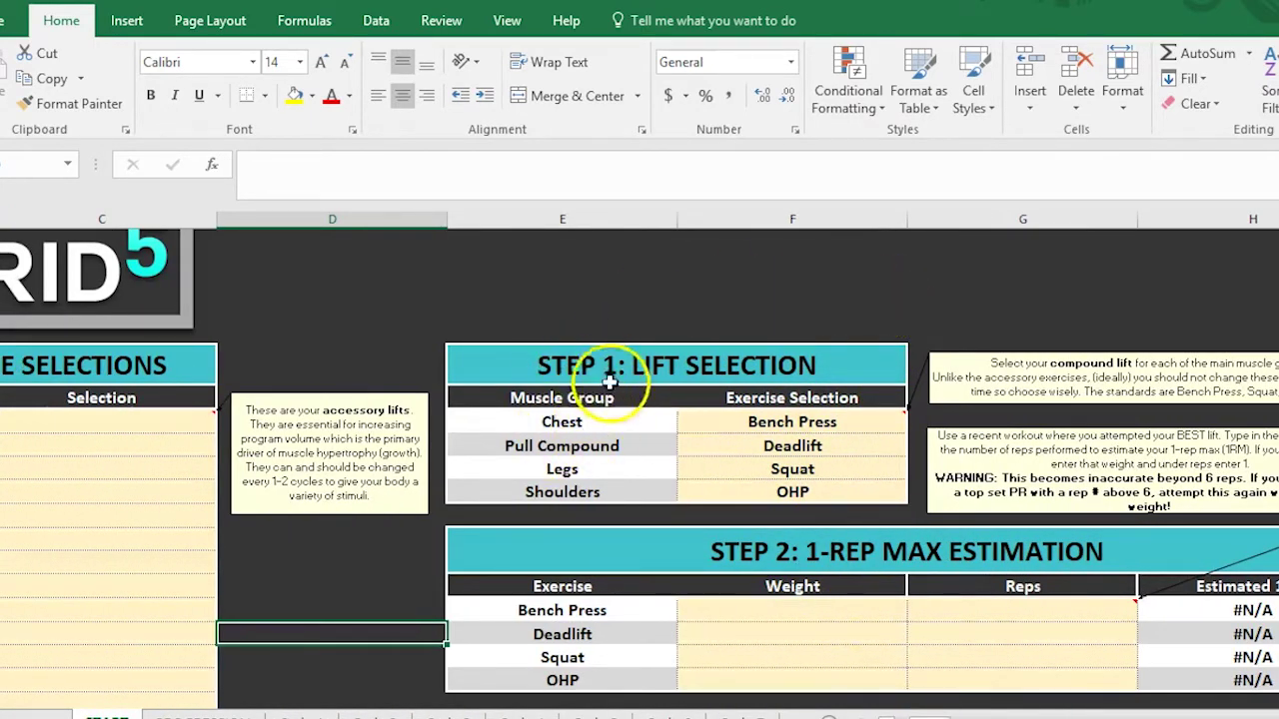
{"action": "left_click_drag", "start_coordinate": [928, 715], "coordinate": [879, 715]}
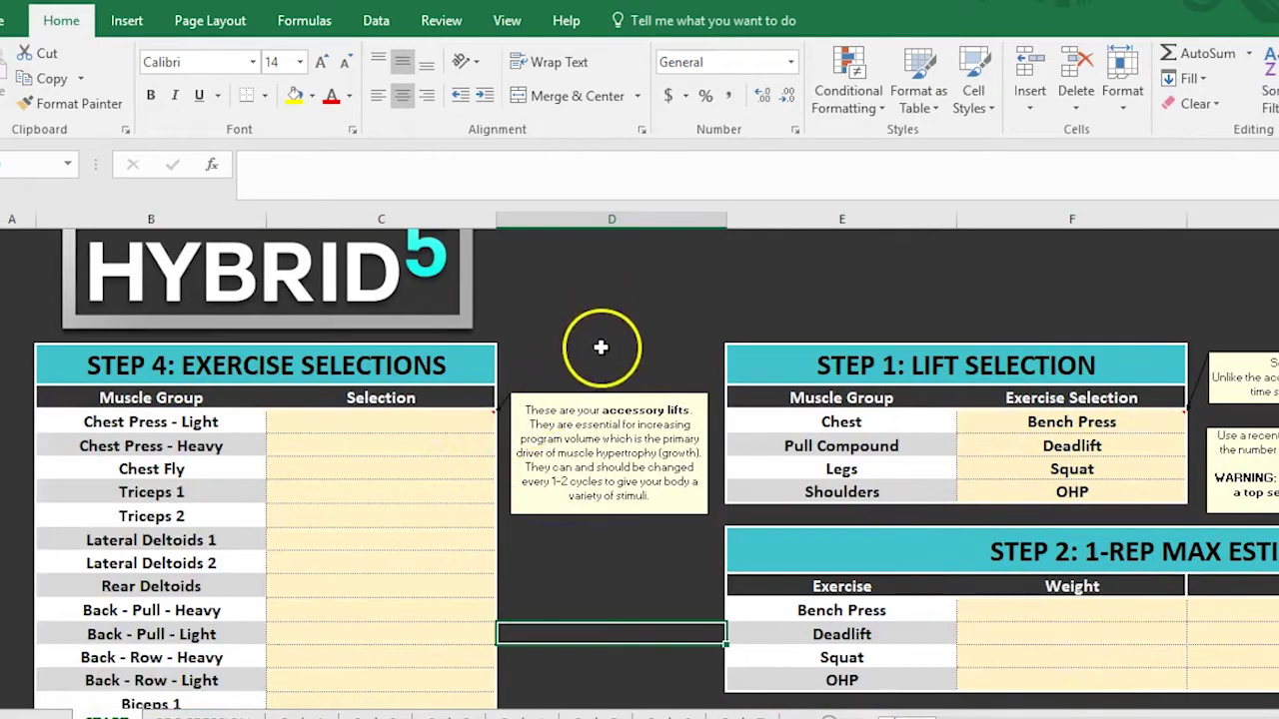
{"action": "scroll", "coordinate": [599, 348], "scroll_direction": "up", "scroll_amount": 1}
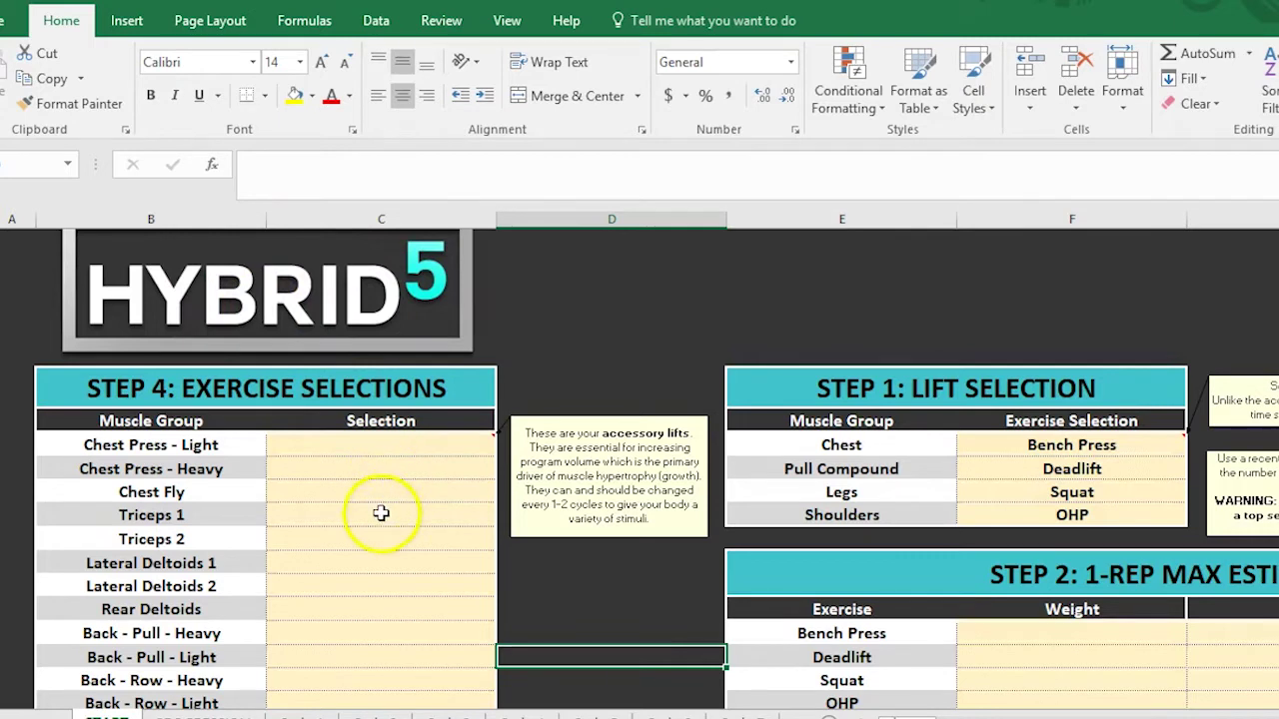
Go through the empty selection cells of the Step 4 table and view the exercise options for Lateral Deltoids 1
{"action": "left_click", "coordinate": [398, 541]}
{"action": "left_click", "coordinate": [399, 514]}
{"action": "left_click", "coordinate": [412, 490]}
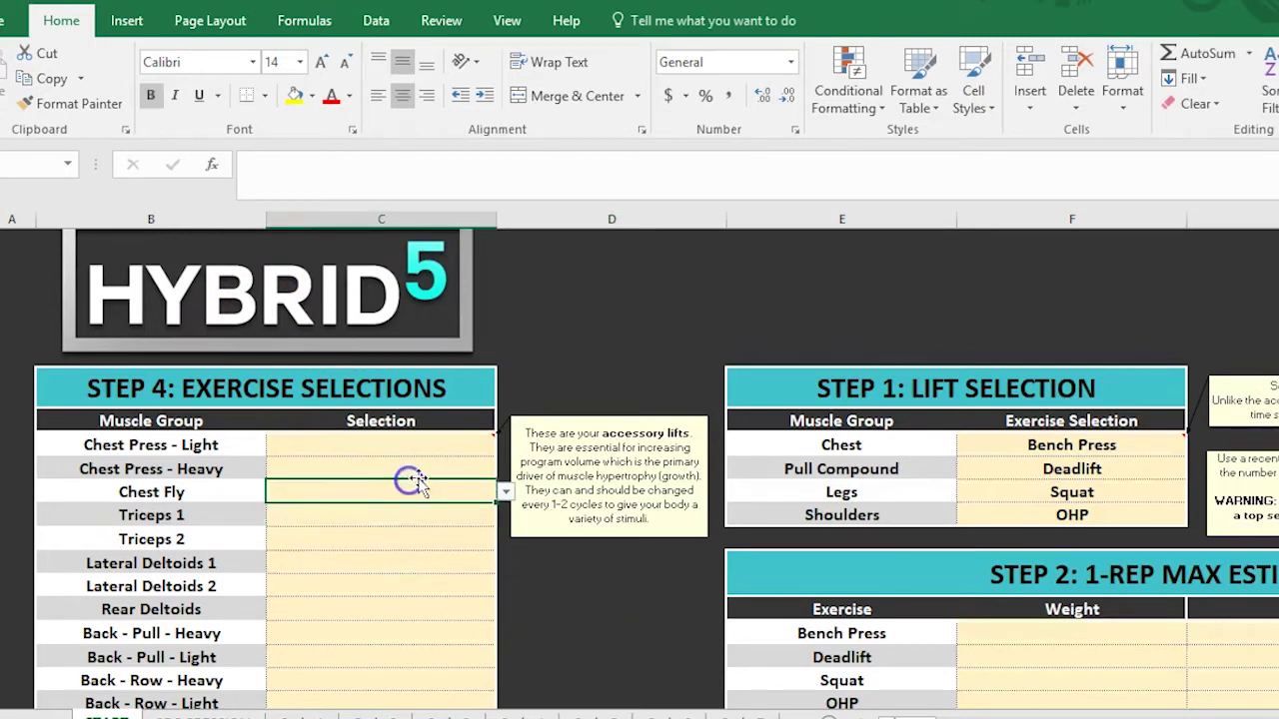
{"action": "left_click", "coordinate": [419, 522]}
{"action": "left_click", "coordinate": [455, 562]}
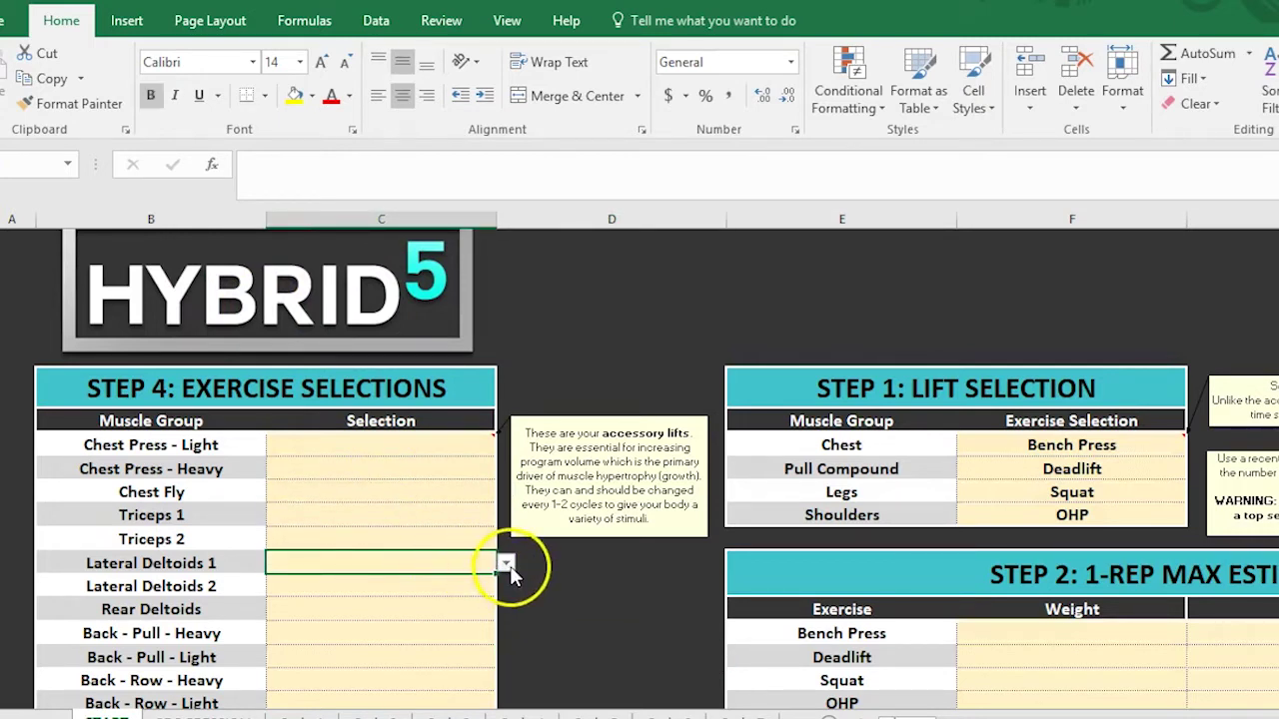
{"action": "left_click", "coordinate": [507, 564]}
{"action": "left_click", "coordinate": [599, 569]}
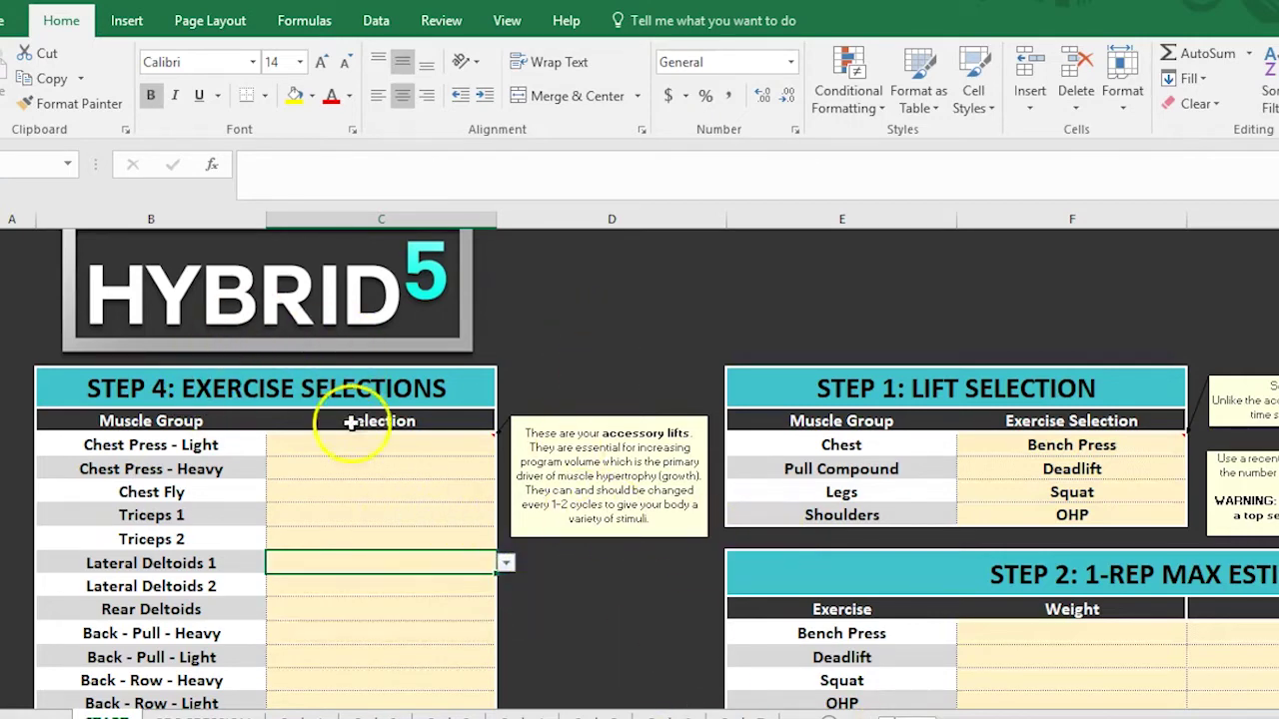
Read the compound lift note, and view the available exercises for Chest and Pull Compound in the Step 1 table
{"action": "left_click_drag", "start_coordinate": [908, 718], "coordinate": [927, 717]}
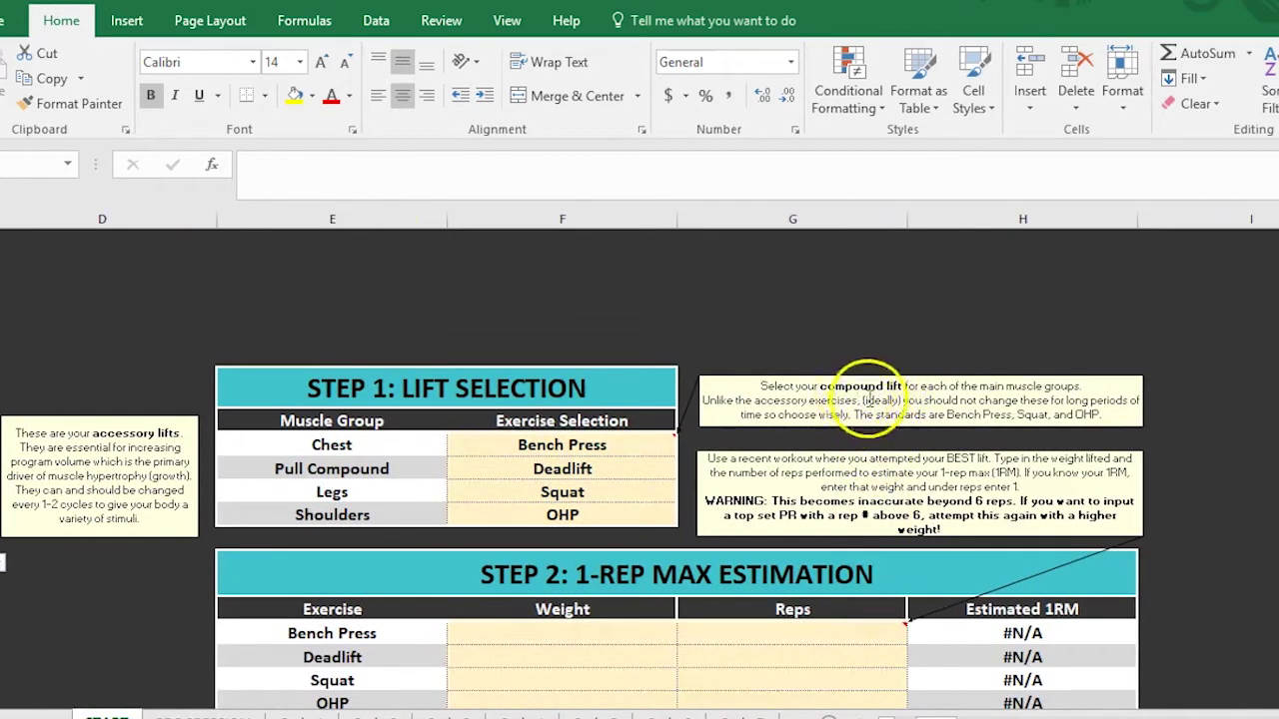
{"action": "scroll", "coordinate": [530, 471], "scroll_direction": "up", "scroll_amount": 2, "text": "ctrl"}
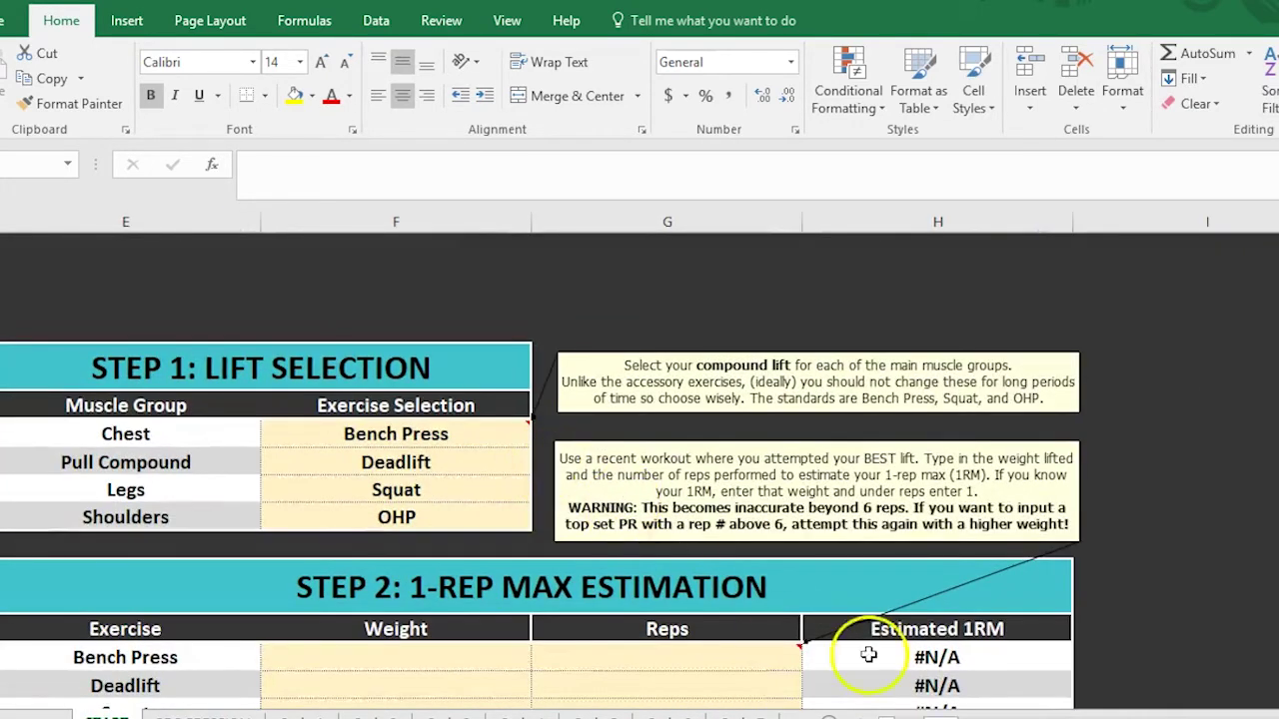
{"action": "left_click_drag", "start_coordinate": [939, 716], "coordinate": [927, 716]}
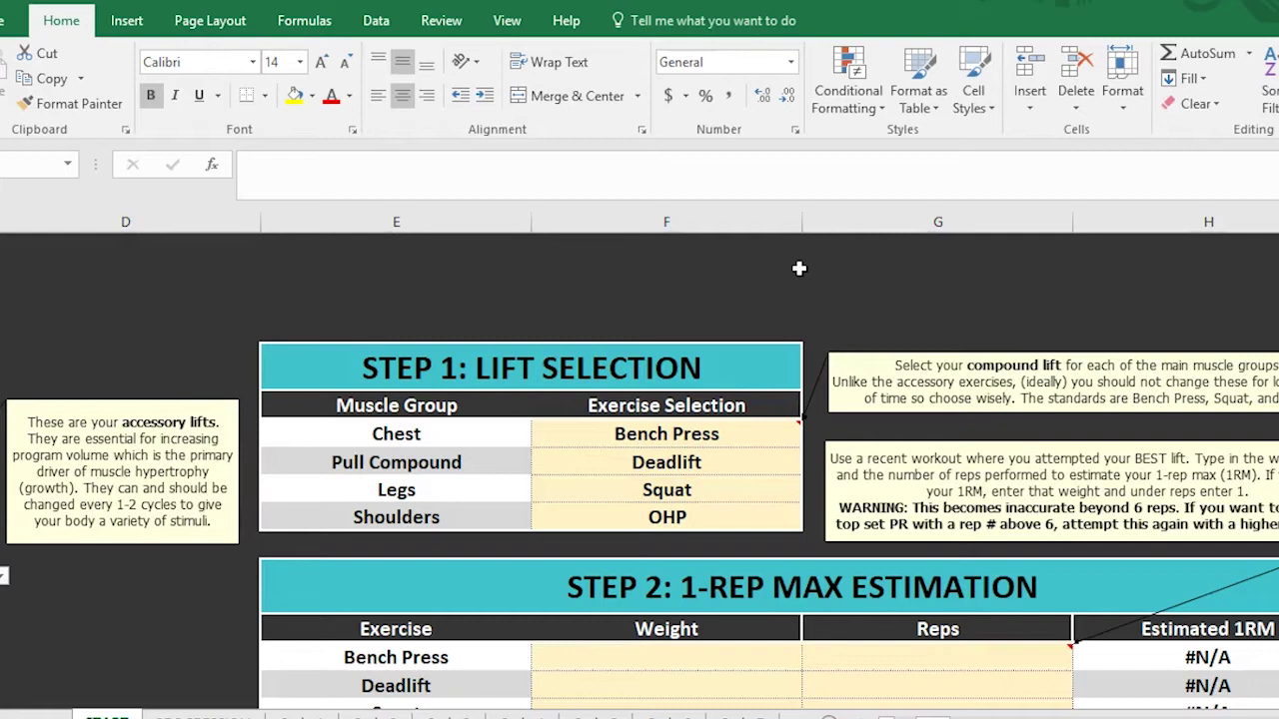
{"action": "left_click", "coordinate": [797, 431]}
{"action": "left_click", "coordinate": [810, 437]}
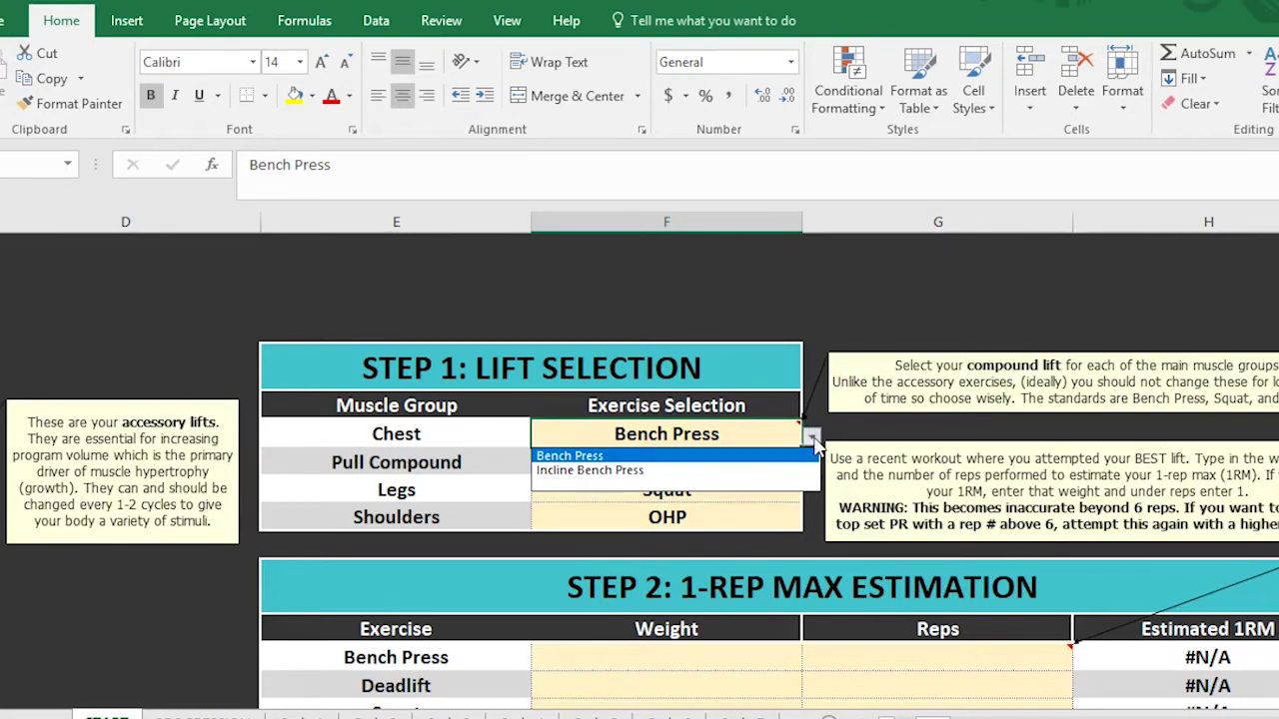
{"action": "left_click", "coordinate": [813, 439]}
{"action": "left_click", "coordinate": [813, 440]}
{"action": "left_click", "coordinate": [813, 439]}
{"action": "left_click", "coordinate": [770, 462]}
{"action": "left_click", "coordinate": [811, 465]}
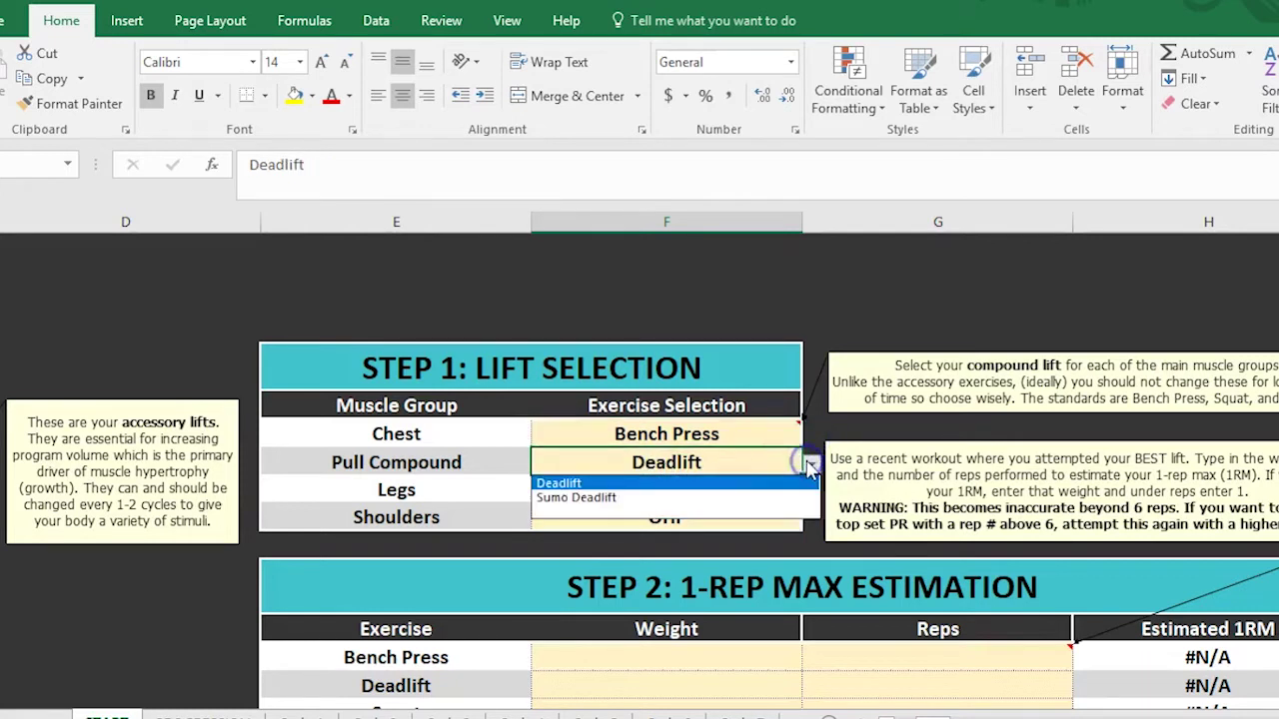
{"action": "left_click", "coordinate": [810, 463]}
View the available exercises for Legs and Shoulders in the Step 1 Lift Selection table, leaving the current choices
{"action": "left_click", "coordinate": [783, 489]}
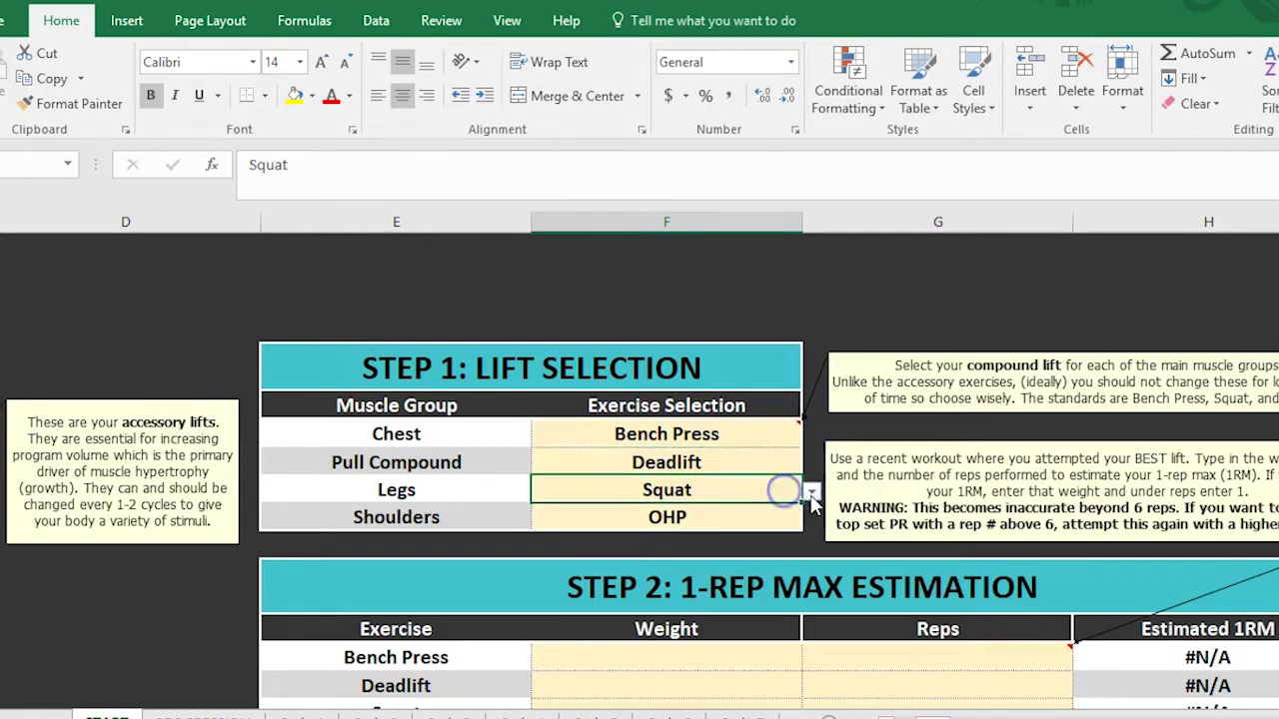
{"action": "left_click", "coordinate": [812, 495]}
{"action": "left_click", "coordinate": [810, 490]}
{"action": "left_click", "coordinate": [779, 522]}
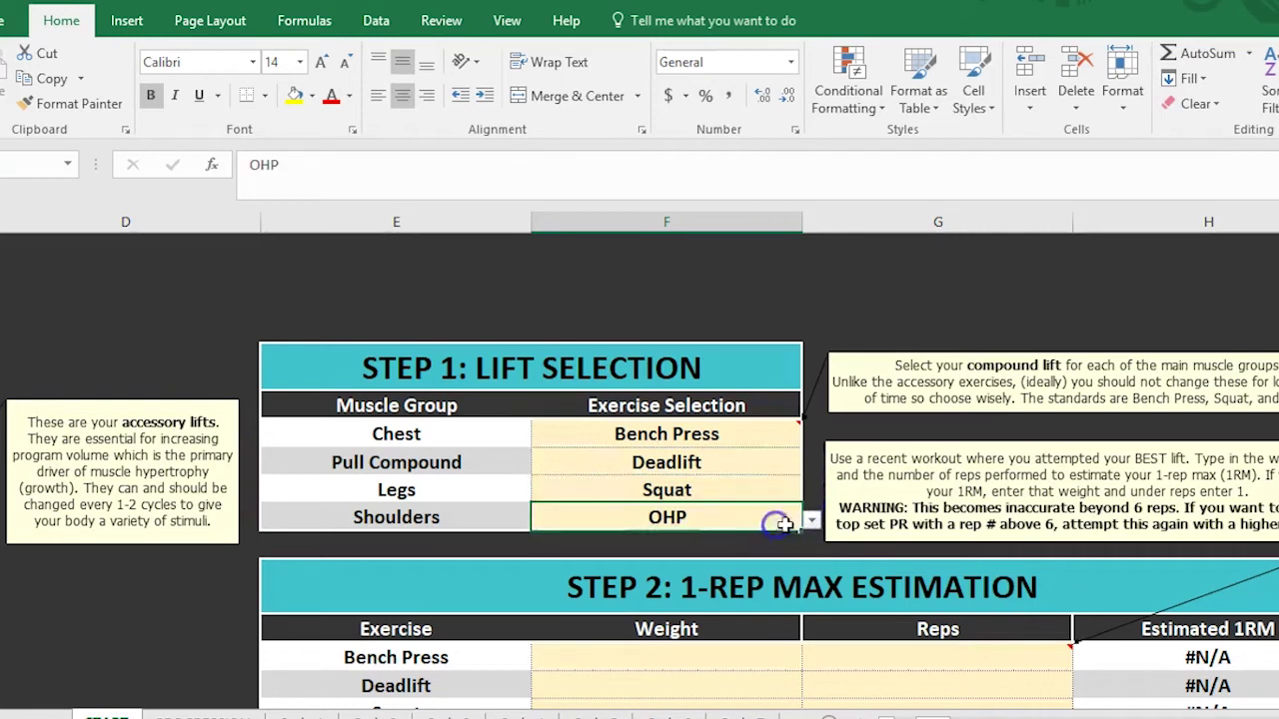
{"action": "left_click", "coordinate": [811, 521]}
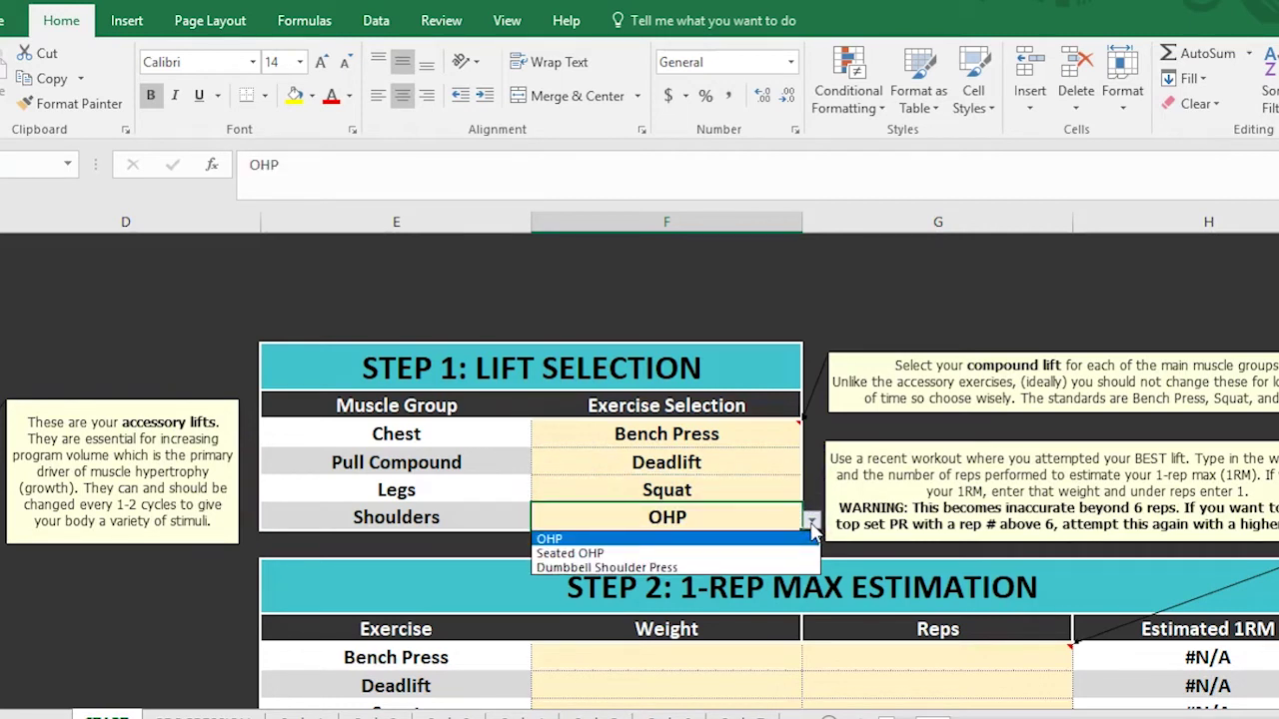
{"action": "left_click", "coordinate": [811, 525]}
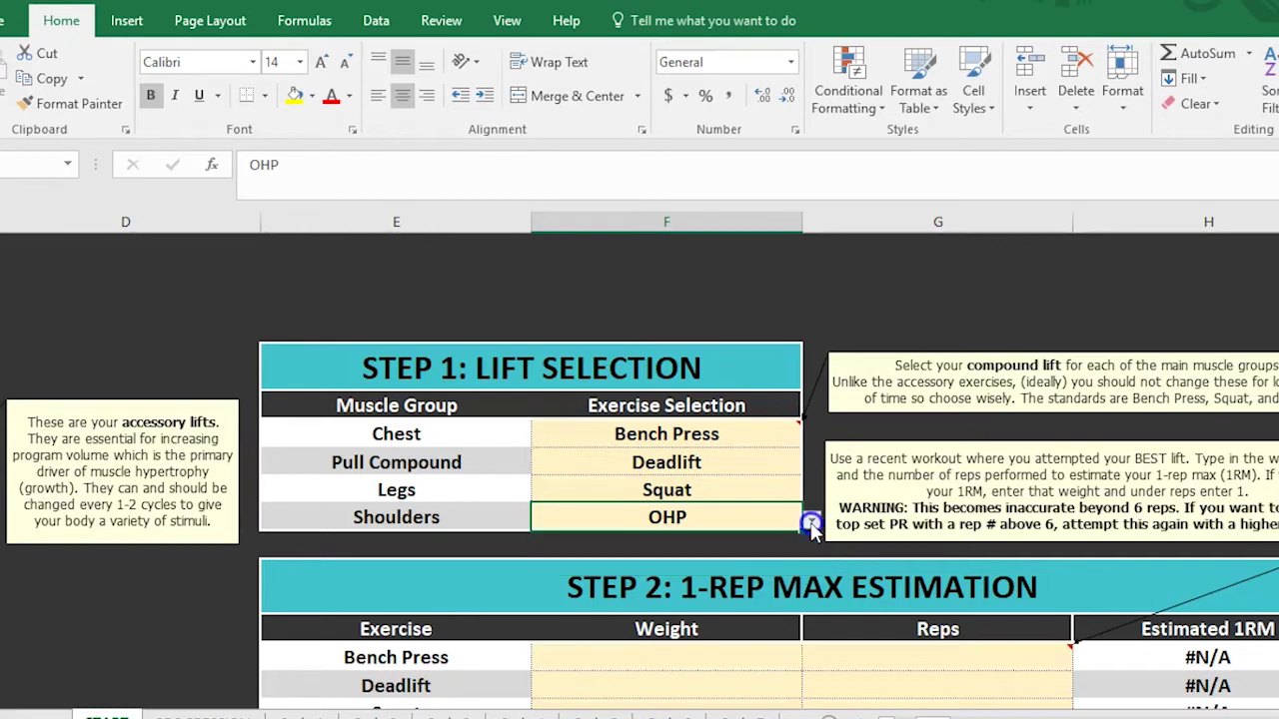
{"action": "left_click", "coordinate": [799, 303]}
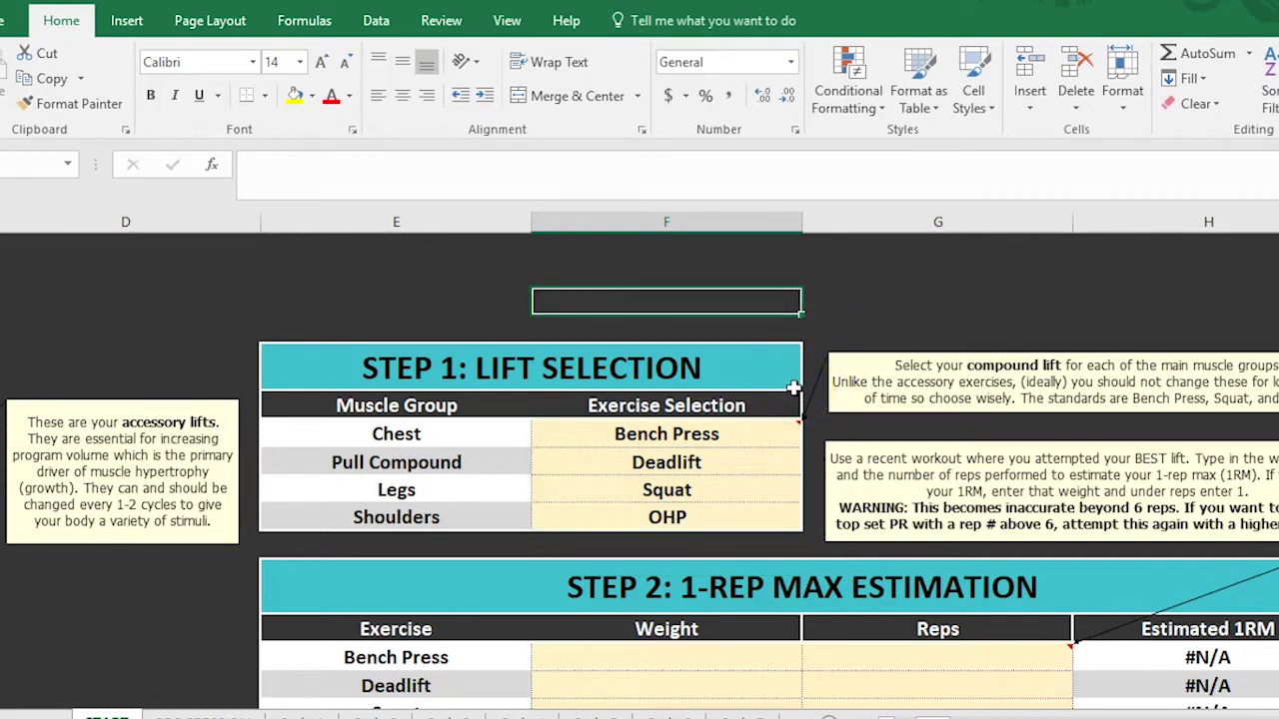
Examine the Step 5 Accessory Exercise Selections lists, including the Quadriceps Compound entries
{"action": "left_click", "coordinate": [739, 431]}
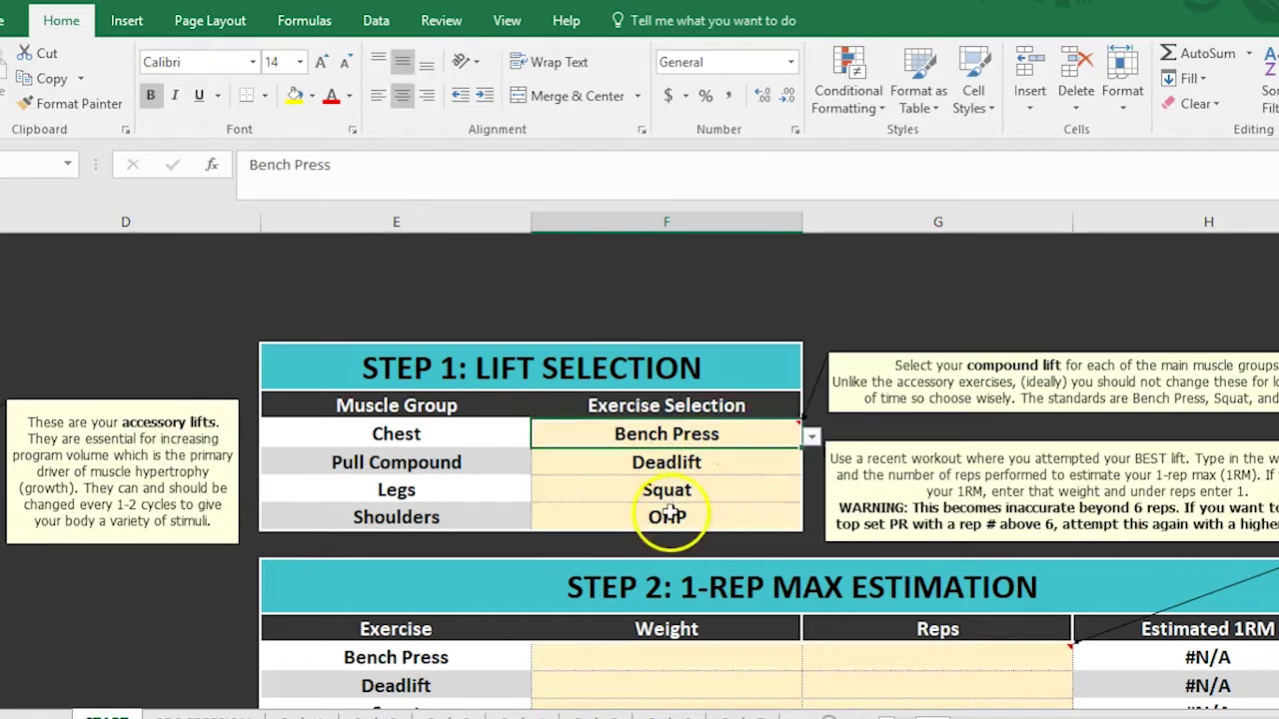
{"action": "scroll", "coordinate": [682, 514], "scroll_direction": "down", "scroll_amount": 1}
{"action": "scroll", "coordinate": [682, 514], "scroll_direction": "down", "scroll_amount": 8}
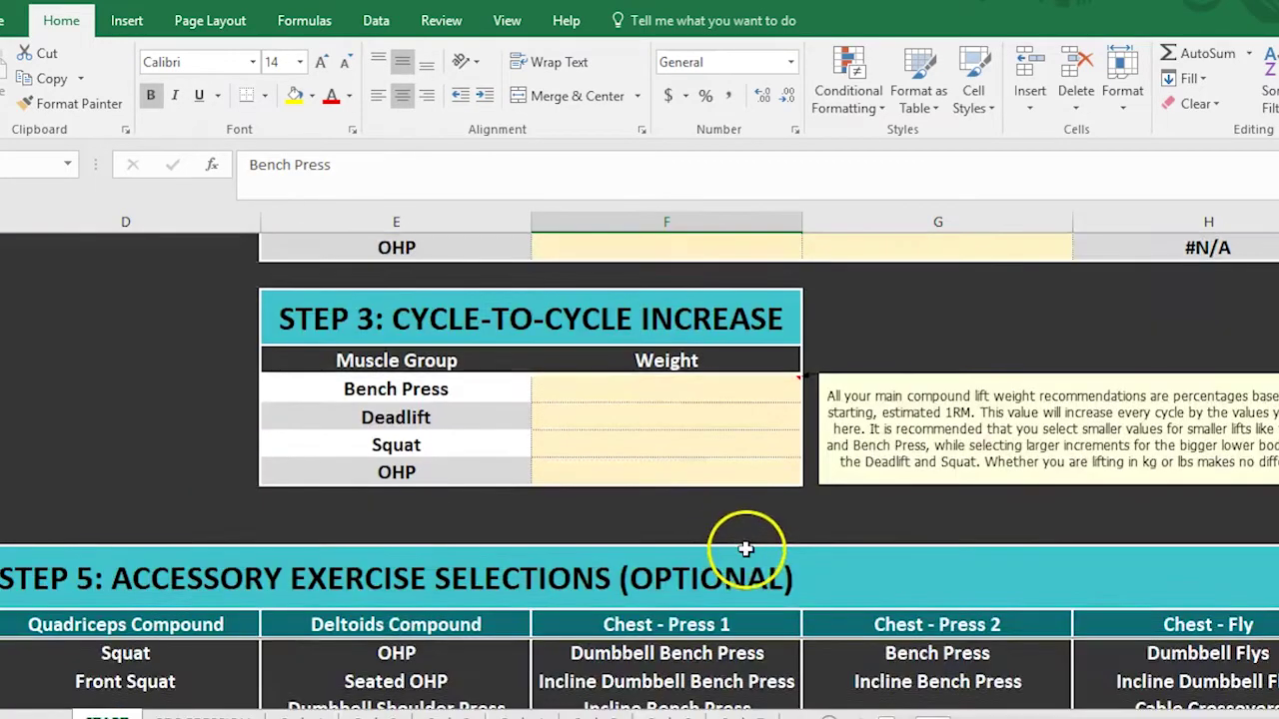
{"action": "scroll", "coordinate": [756, 555], "scroll_direction": "down", "scroll_amount": 1}
{"action": "scroll", "coordinate": [928, 694], "scroll_direction": "left", "scroll_amount": 2}
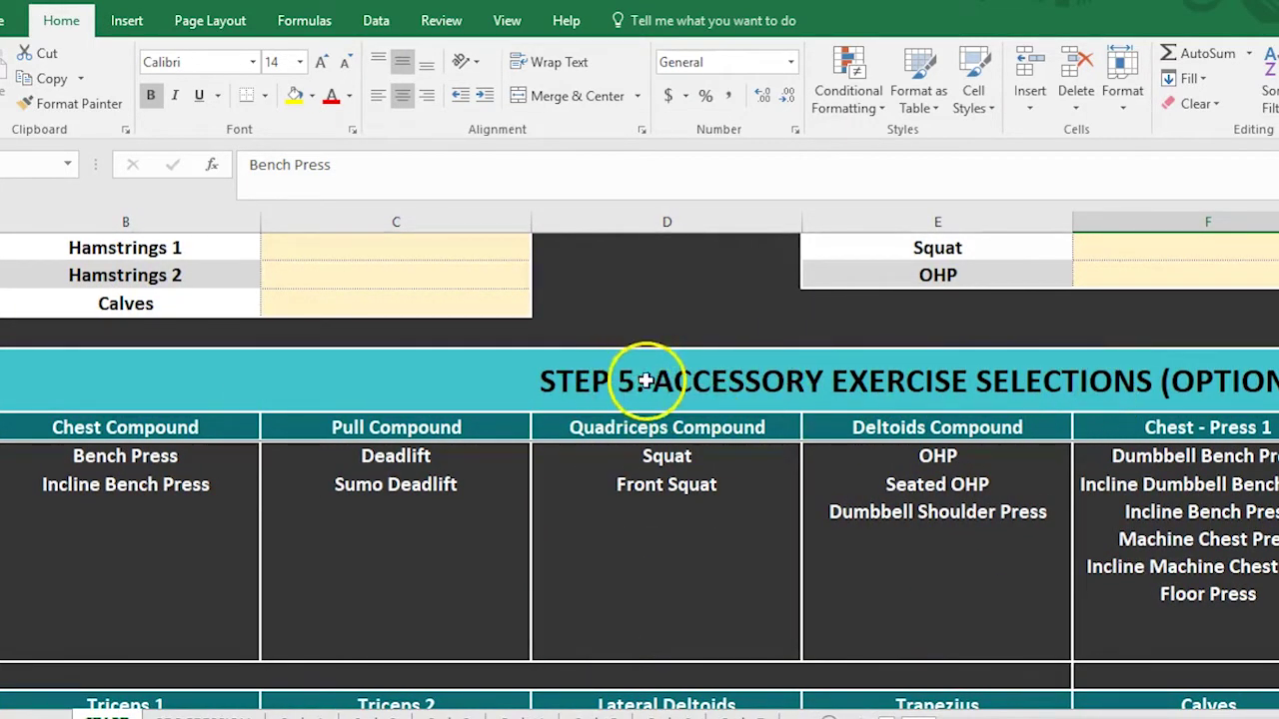
{"action": "left_click", "coordinate": [759, 539]}
{"action": "left_click", "coordinate": [913, 541]}
{"action": "left_click", "coordinate": [750, 510]}
{"action": "left_click", "coordinate": [736, 457]}
{"action": "left_click", "coordinate": [722, 484]}
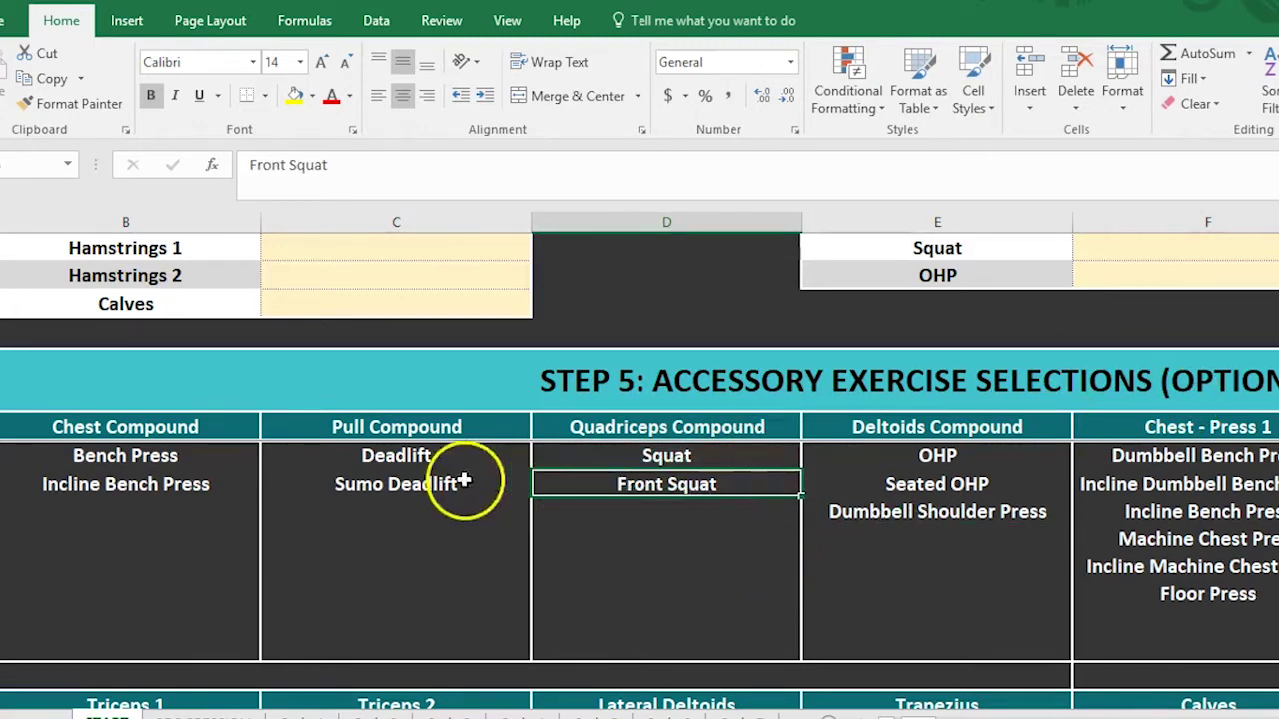
Add Trap Bar Deadlift to the Pull Compound list in Step 5, directly below Sumo Deadlift
{"action": "left_click", "coordinate": [440, 458]}
{"action": "left_click", "coordinate": [451, 485]}
{"action": "left_click", "coordinate": [465, 509]}
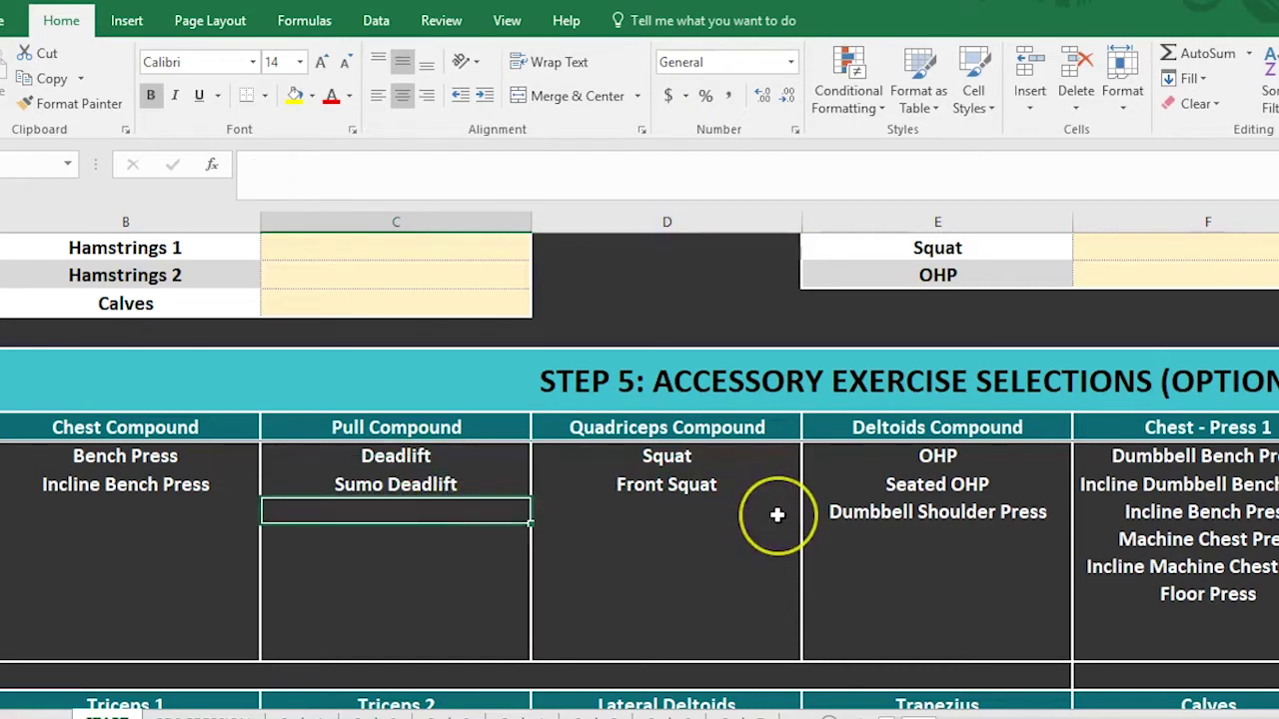
{"action": "type", "text": "Tra"}
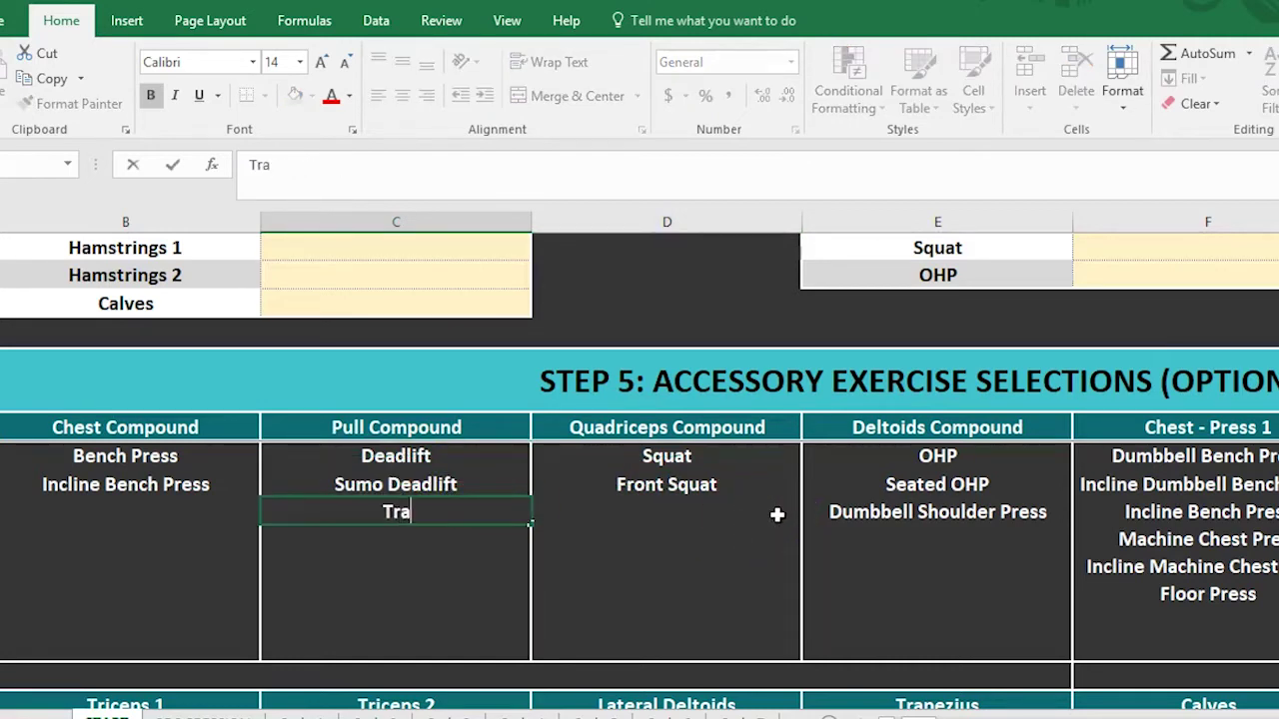
{"action": "type", "text": "p Bar Deadlift"}
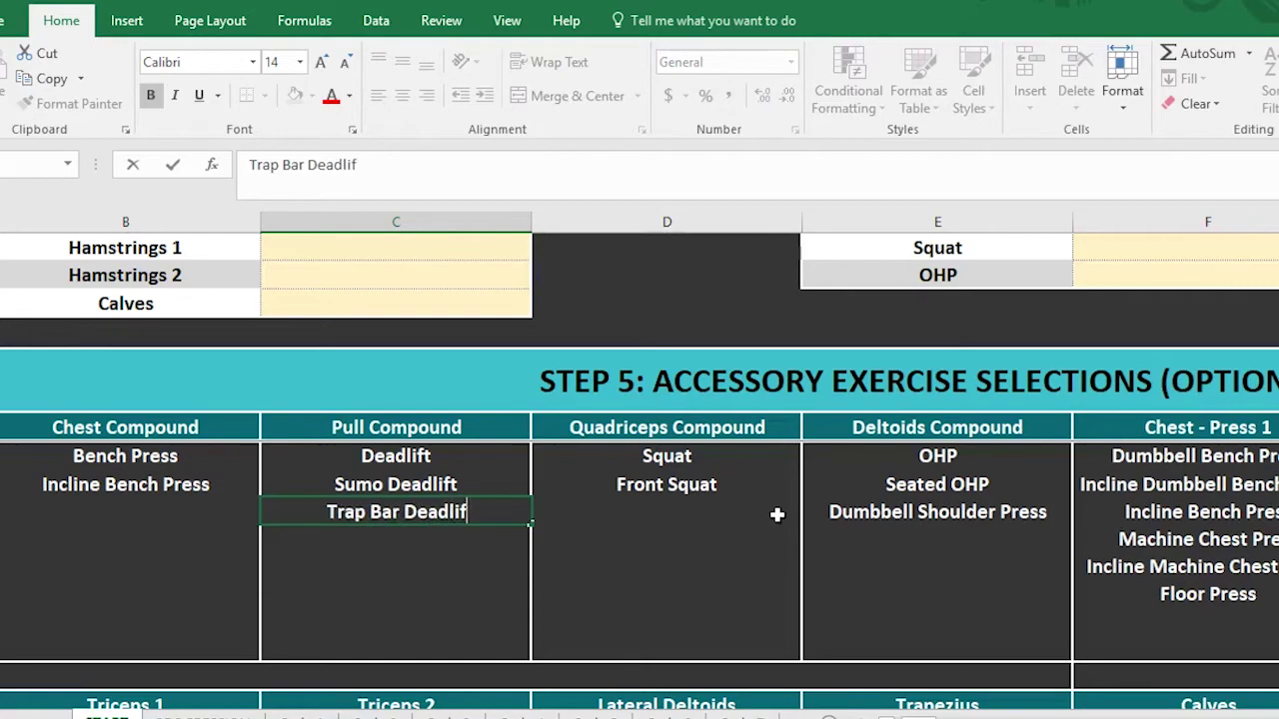
{"action": "key", "text": "Return"}
{"action": "key", "text": "Up"}
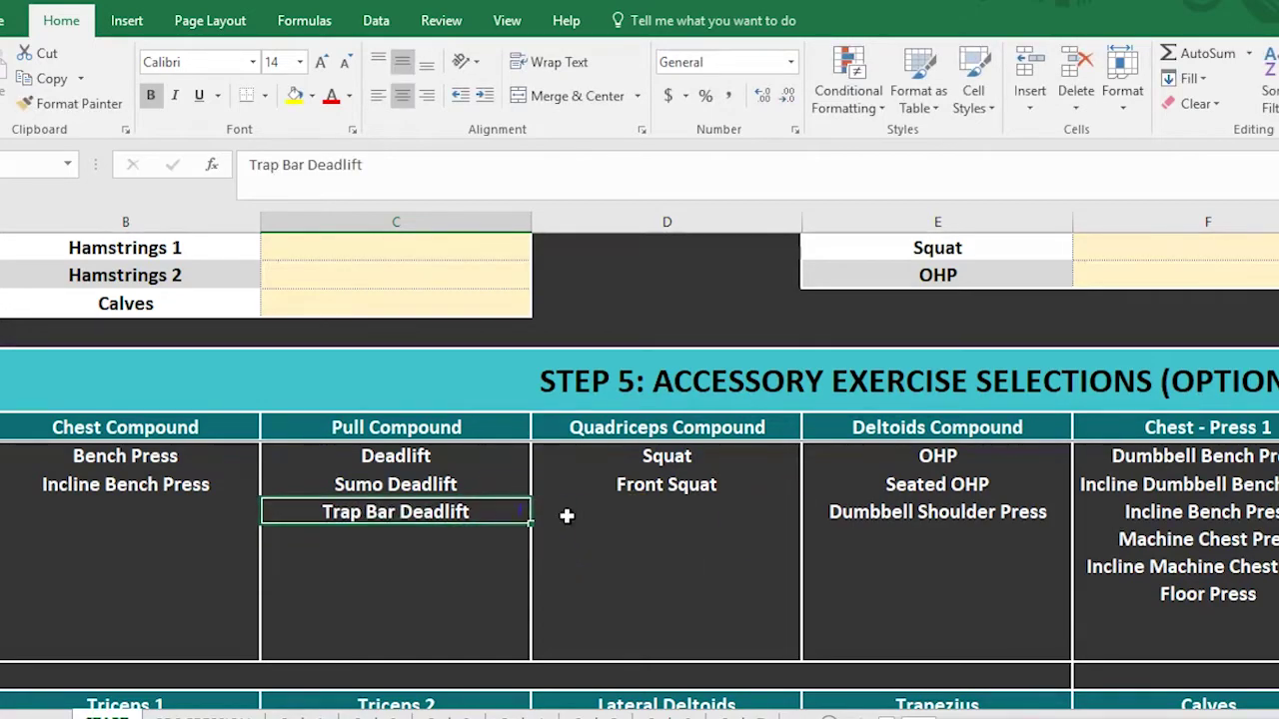
Check the Step 1 Pull Compound options for the Trap Bar Deadlift entry, keeping Deadlift selected
{"action": "scroll", "coordinate": [748, 522], "scroll_direction": "up", "scroll_amount": 4}
{"action": "scroll", "coordinate": [844, 504], "scroll_direction": "up", "scroll_amount": 5}
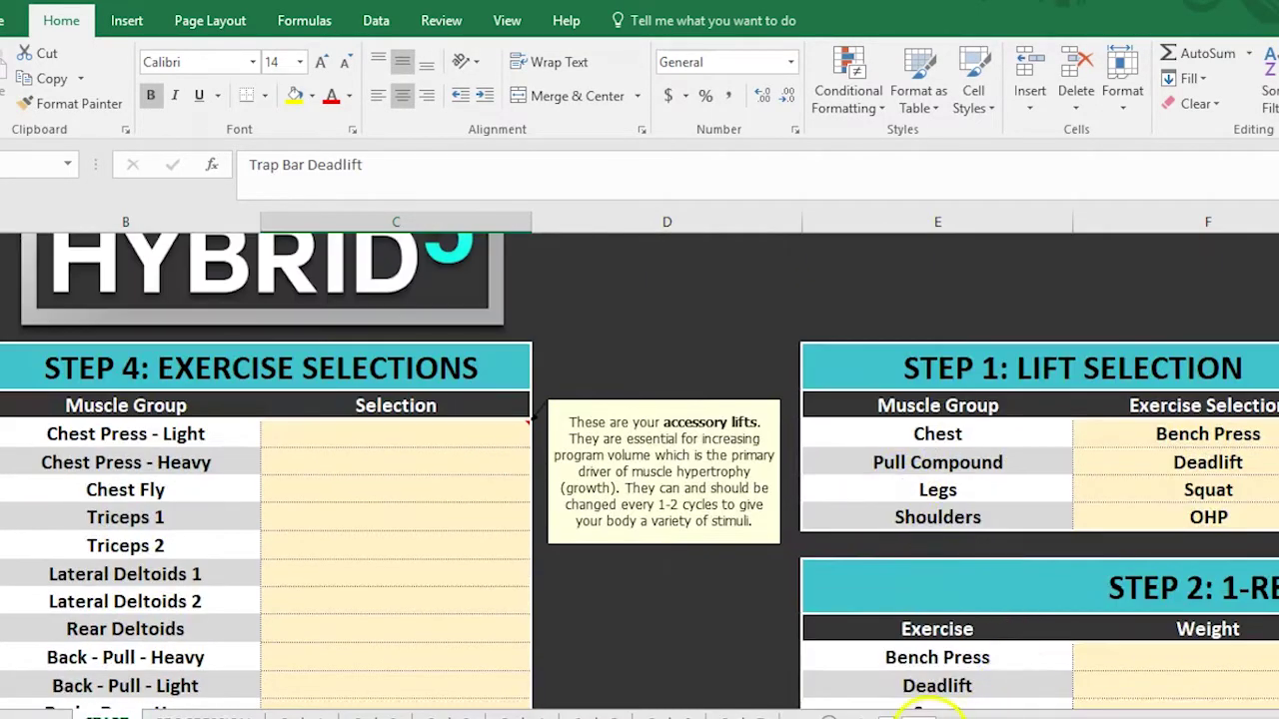
{"action": "left_click_drag", "start_coordinate": [921, 717], "coordinate": [929, 715]}
{"action": "left_click", "coordinate": [979, 459]}
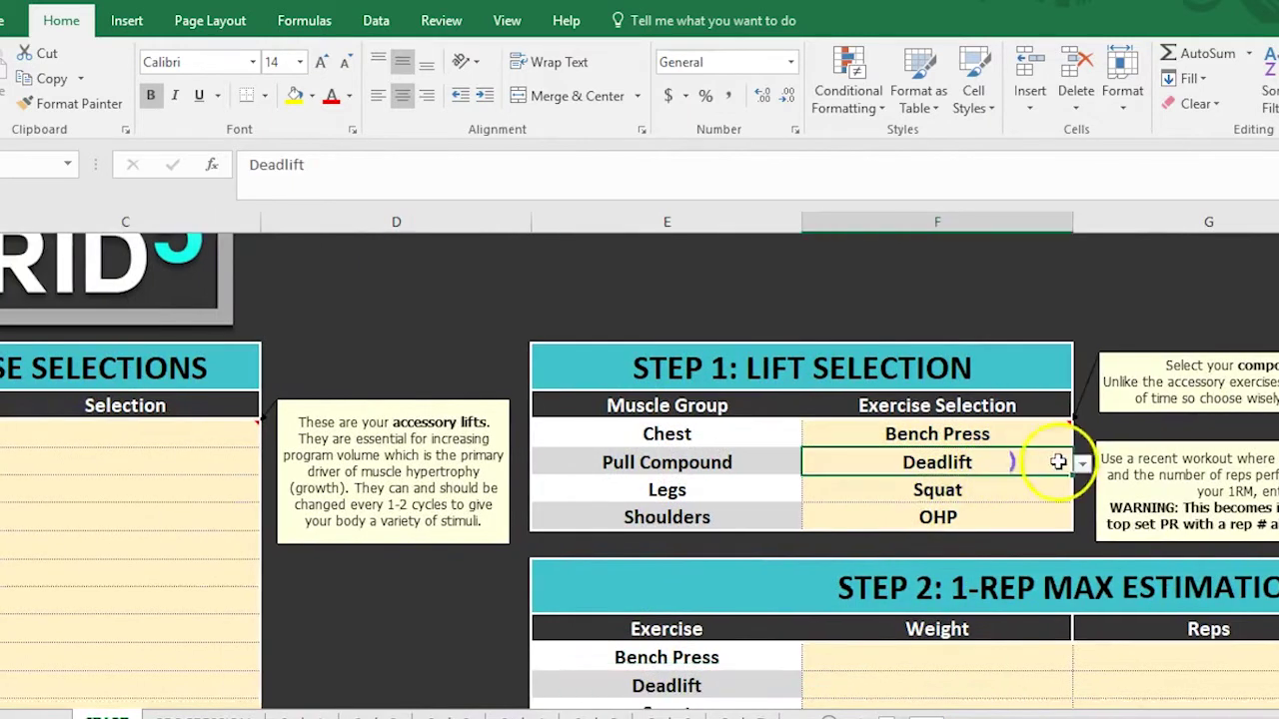
{"action": "left_click", "coordinate": [1082, 465]}
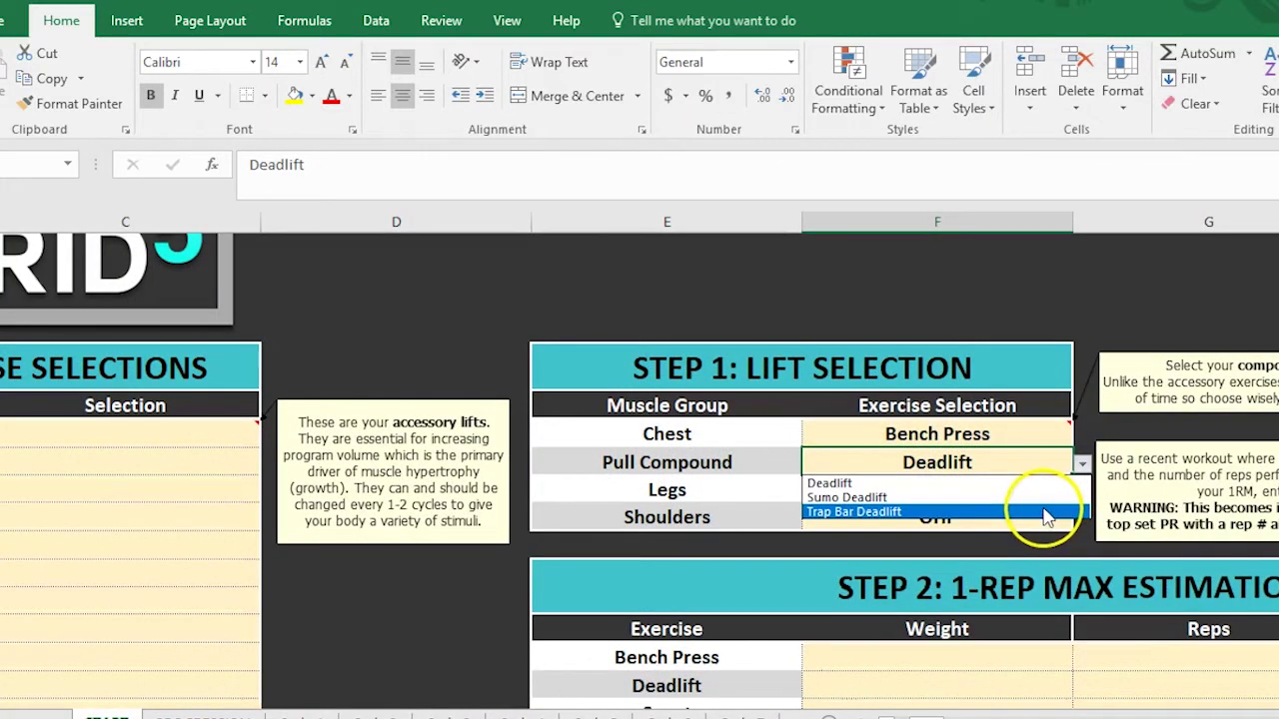
{"action": "left_click", "coordinate": [1096, 284]}
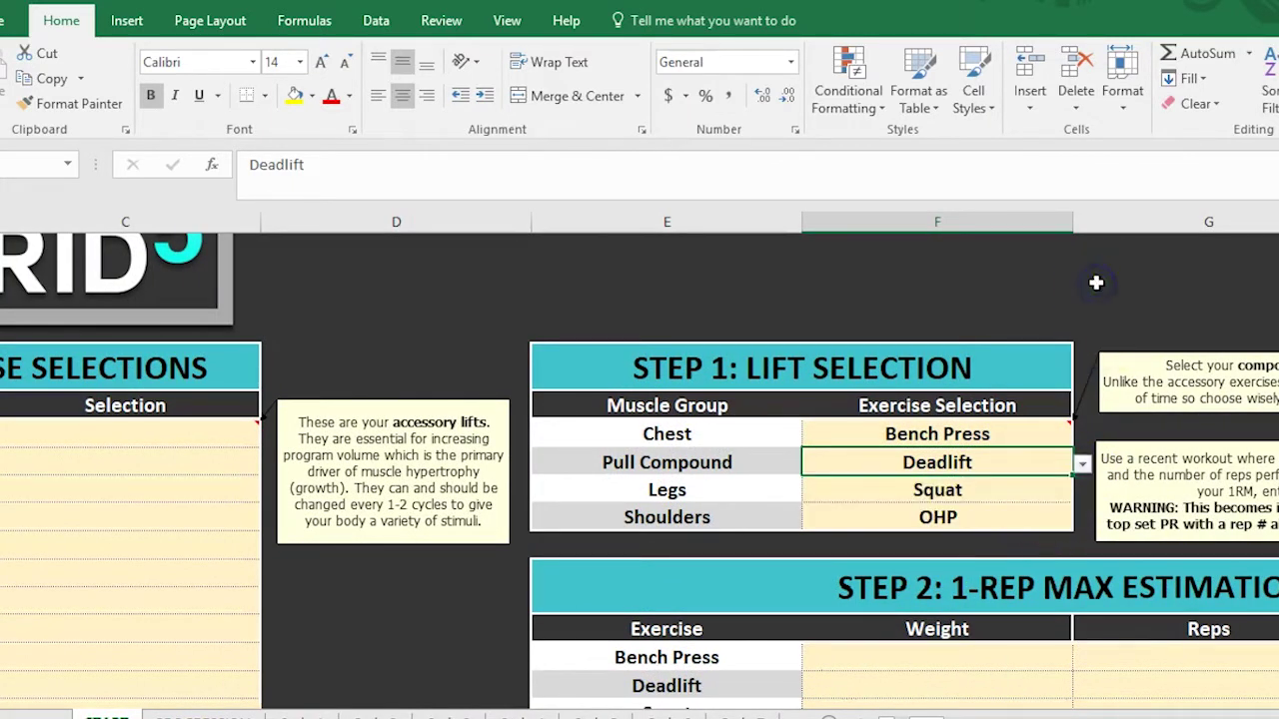
{"action": "left_click", "coordinate": [1096, 283]}
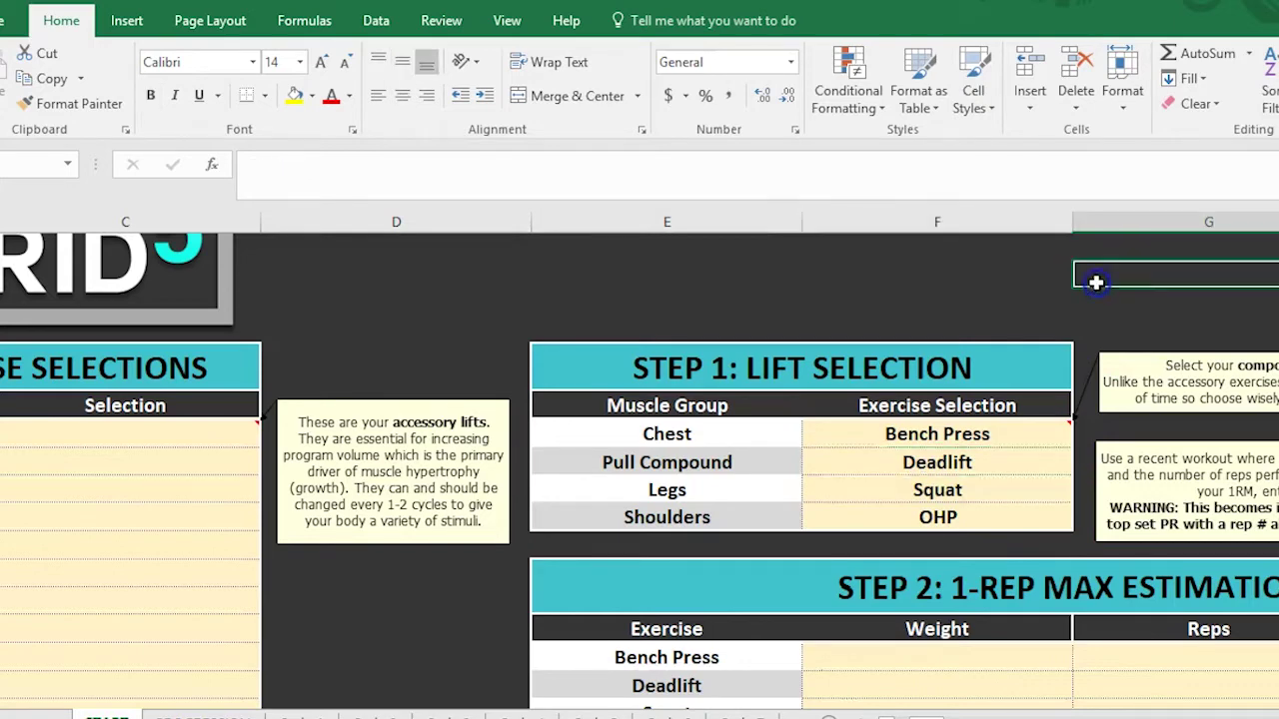
Inspect the Estimated 1RM formula for Bench Press in the Step 2 1-Rep Max Estimation table without changing it
{"action": "scroll", "coordinate": [939, 405], "scroll_direction": "down", "scroll_amount": 1}
{"action": "scroll", "coordinate": [939, 405], "scroll_direction": "down", "scroll_amount": 1}
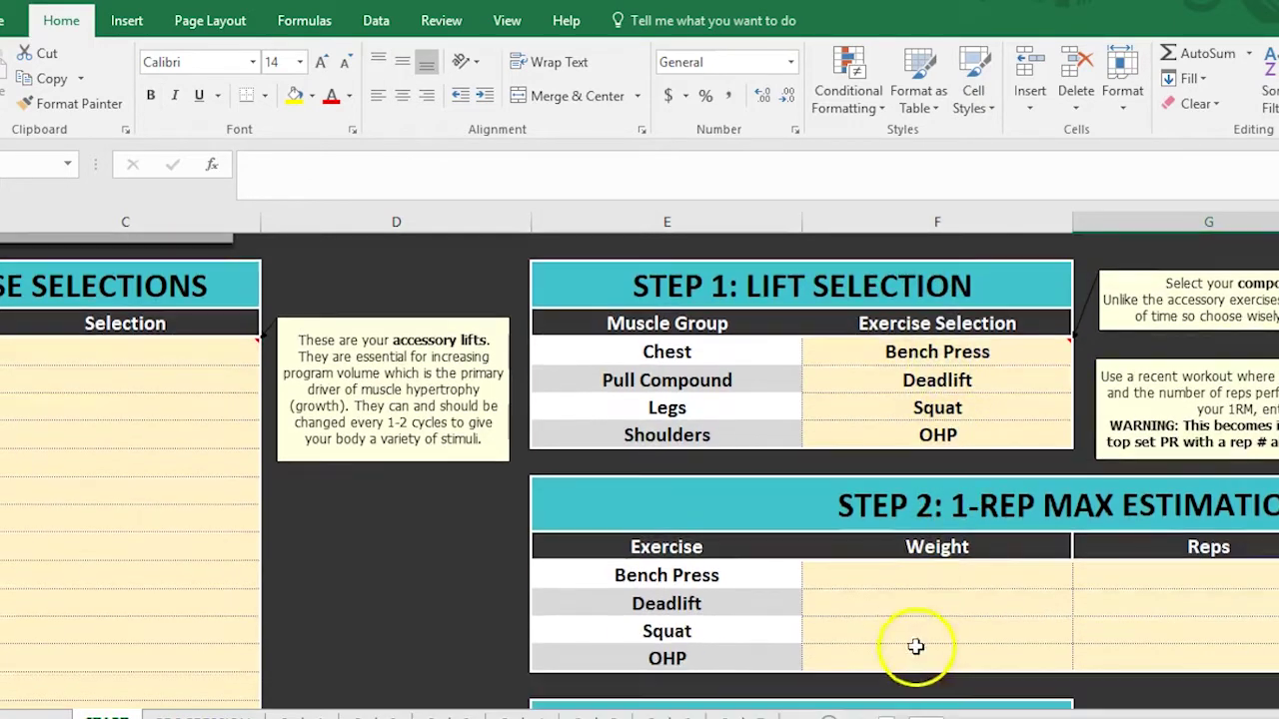
{"action": "left_click_drag", "start_coordinate": [928, 712], "coordinate": [944, 717]}
{"action": "scroll", "coordinate": [796, 599], "scroll_direction": "down", "scroll_amount": 3}
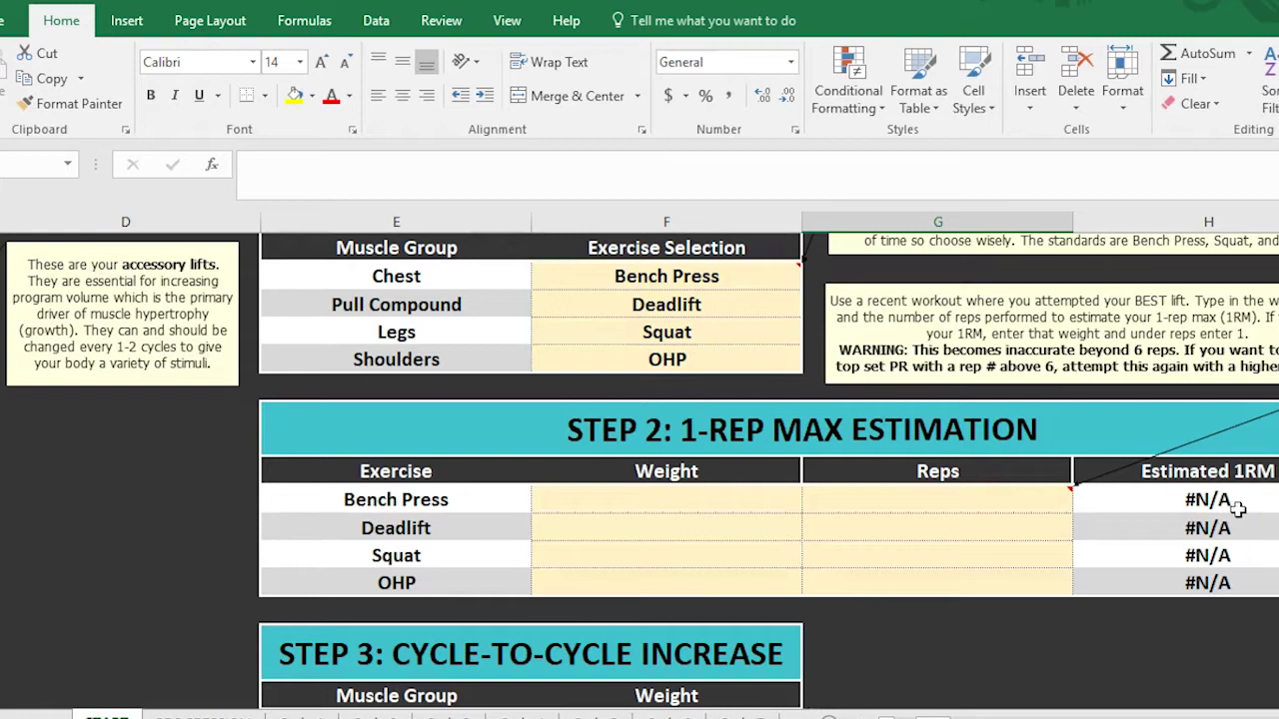
{"action": "left_click", "coordinate": [1235, 509]}
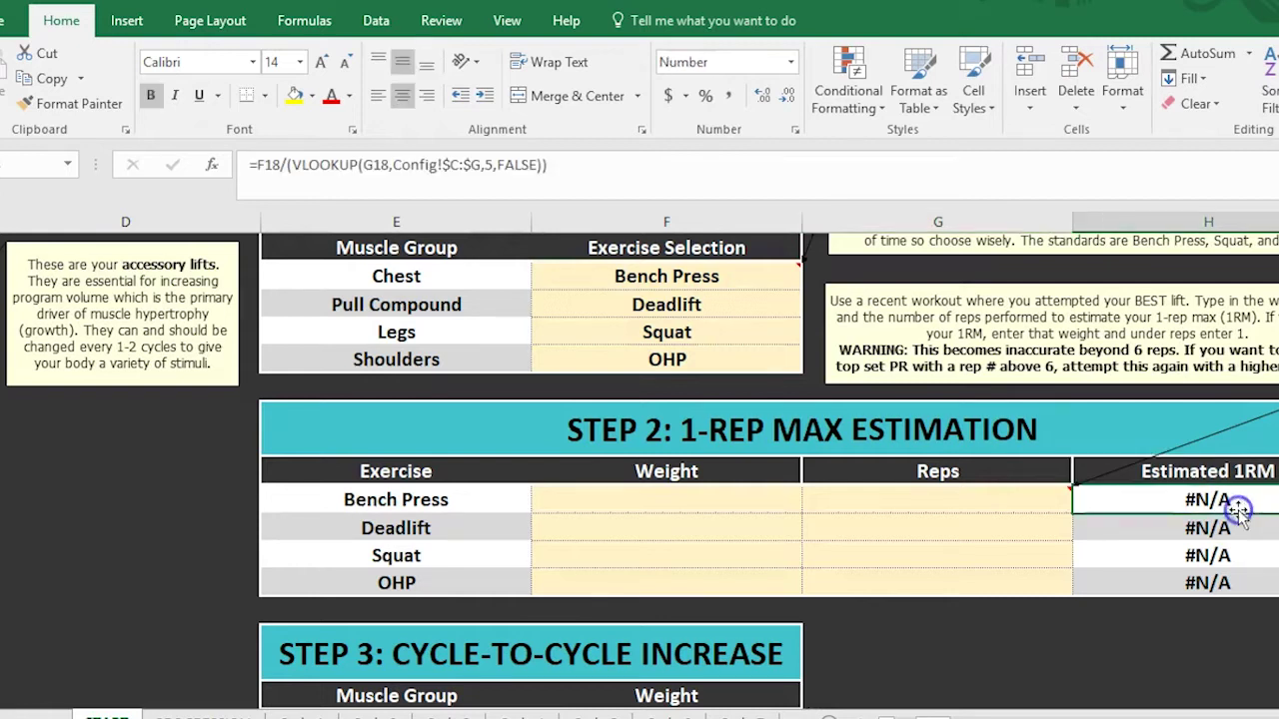
{"action": "left_click", "coordinate": [562, 165]}
{"action": "left_click", "coordinate": [1003, 581]}
{"action": "left_click", "coordinate": [1121, 507]}
{"action": "left_click", "coordinate": [811, 190]}
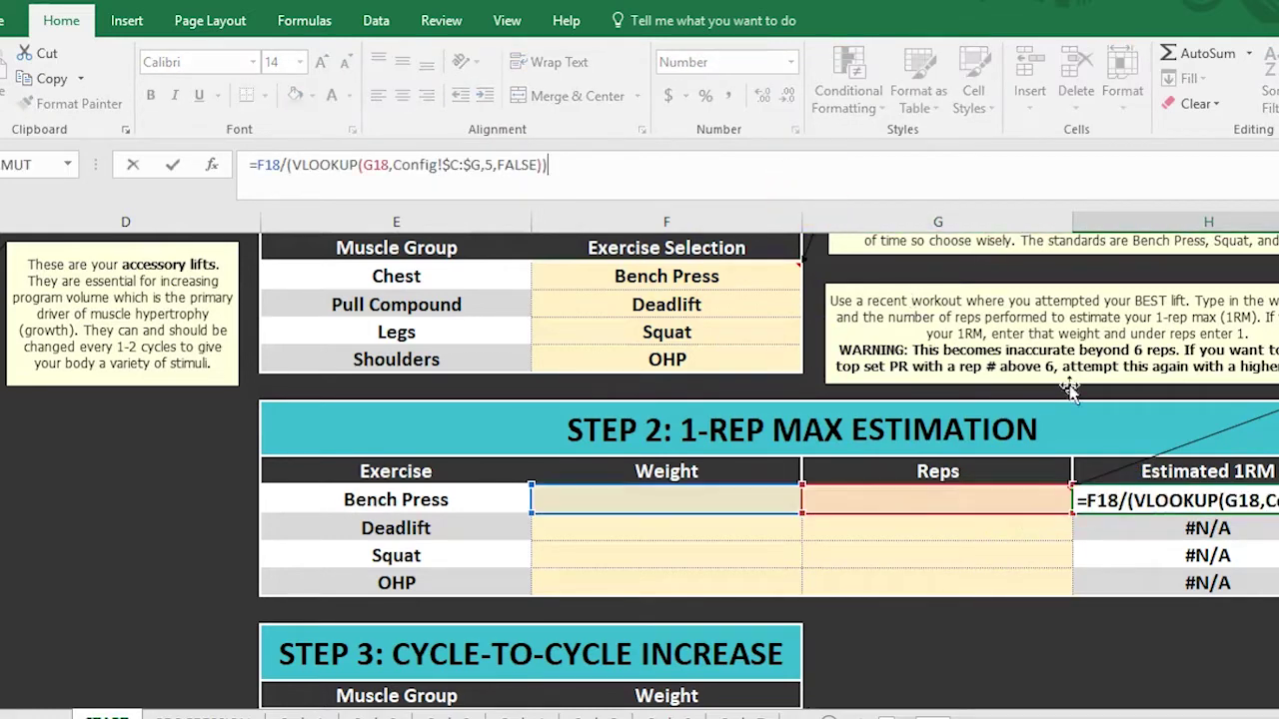
{"action": "left_click", "coordinate": [872, 530]}
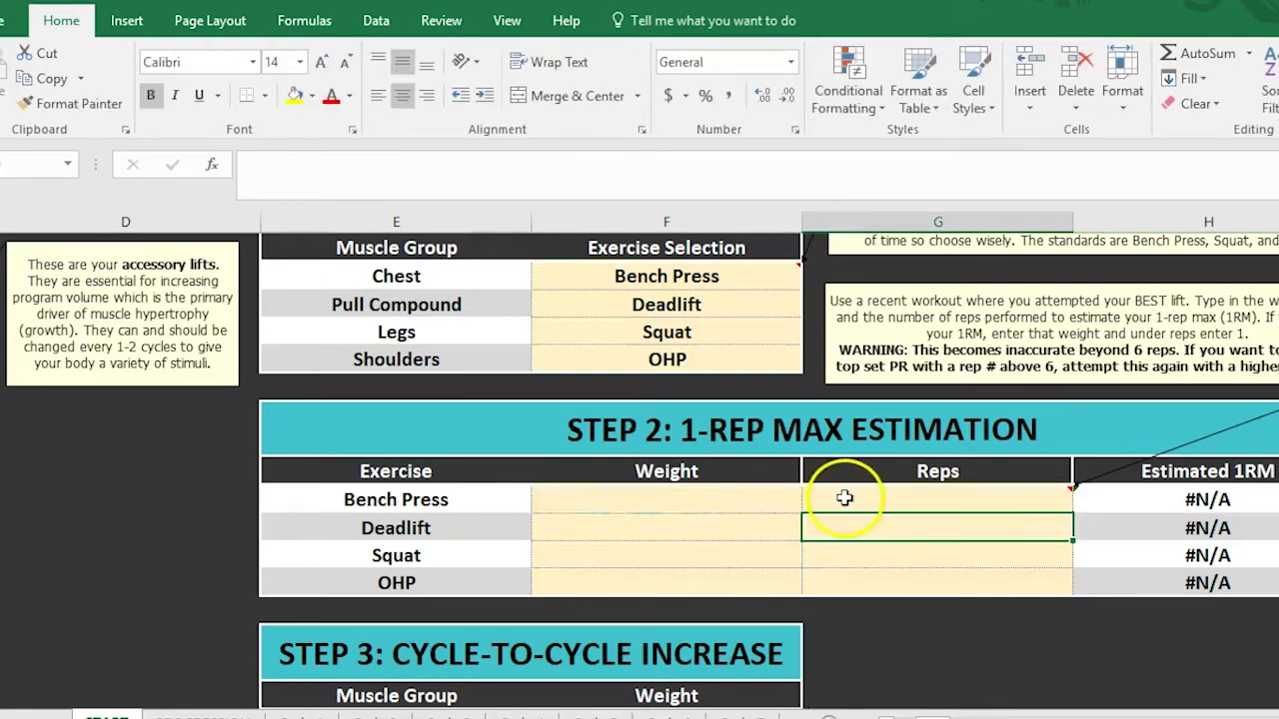
Enter a weight of 315 and 3 reps for Bench Press in Step 2, and check its estimated 1RM
{"action": "left_click", "coordinate": [763, 489]}
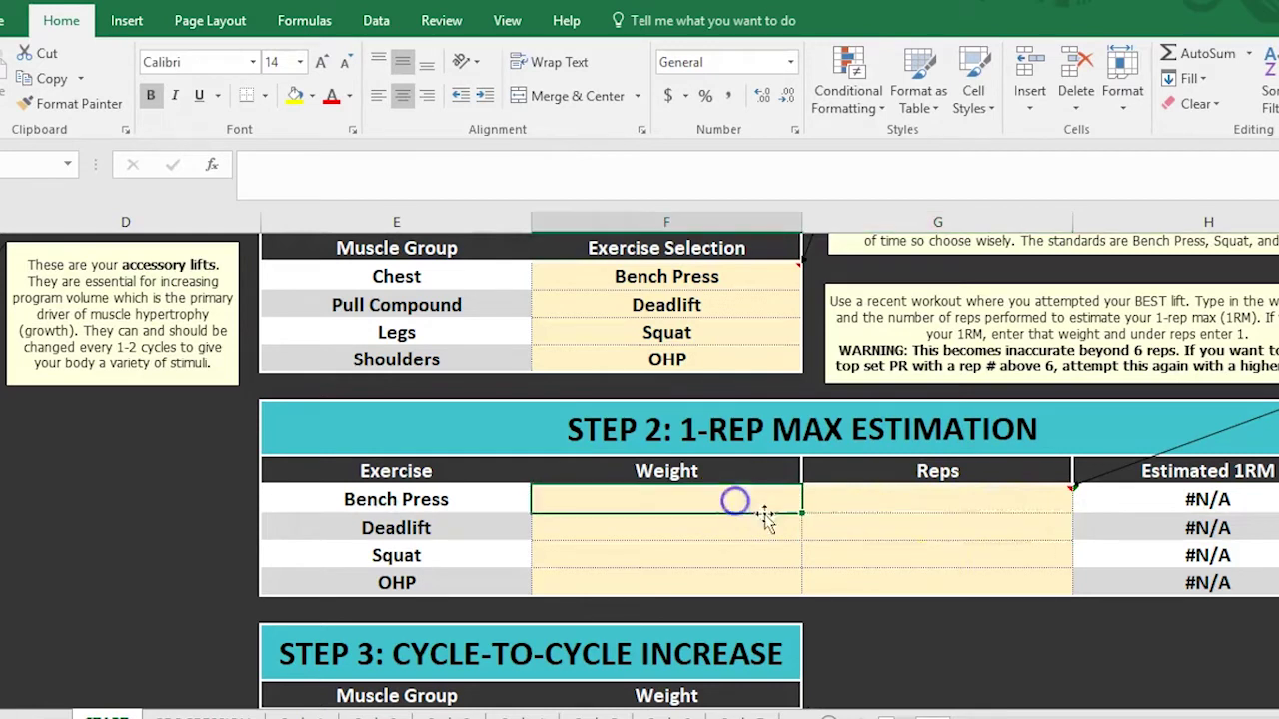
{"action": "type", "text": "31"}
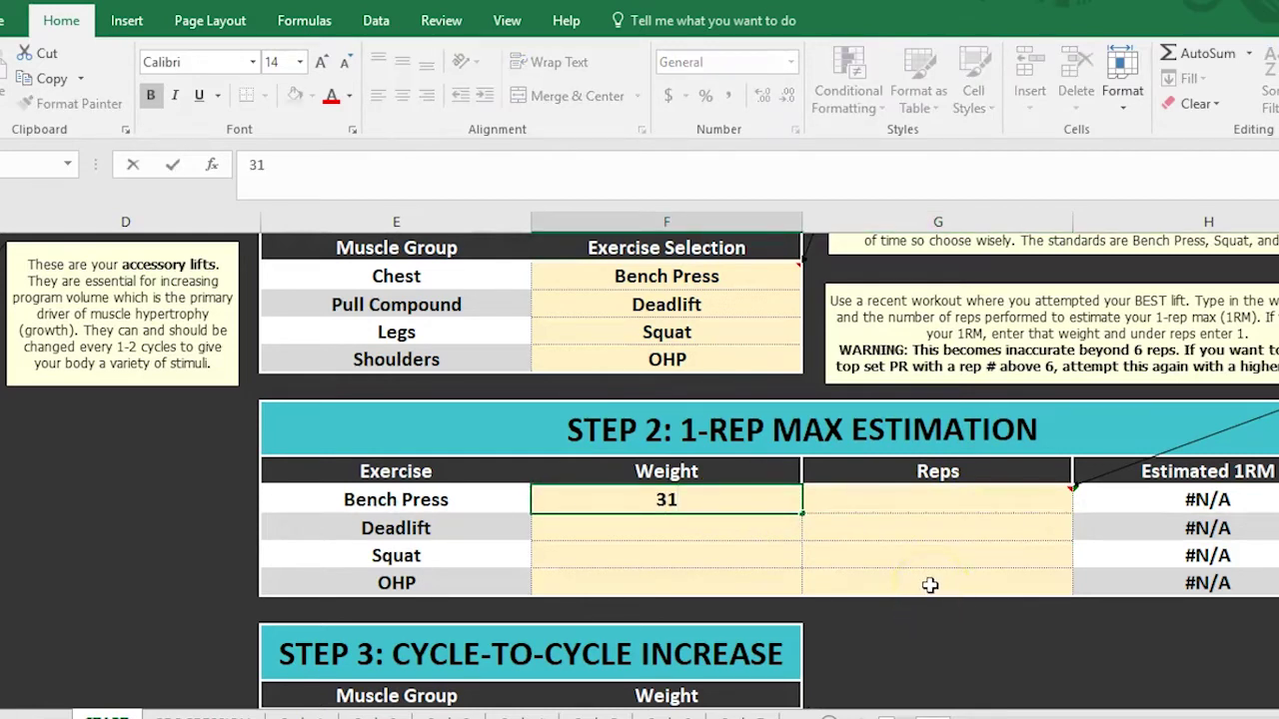
{"action": "type", "text": "5"}
{"action": "key", "text": "Tab"}
{"action": "type", "text": "3"}
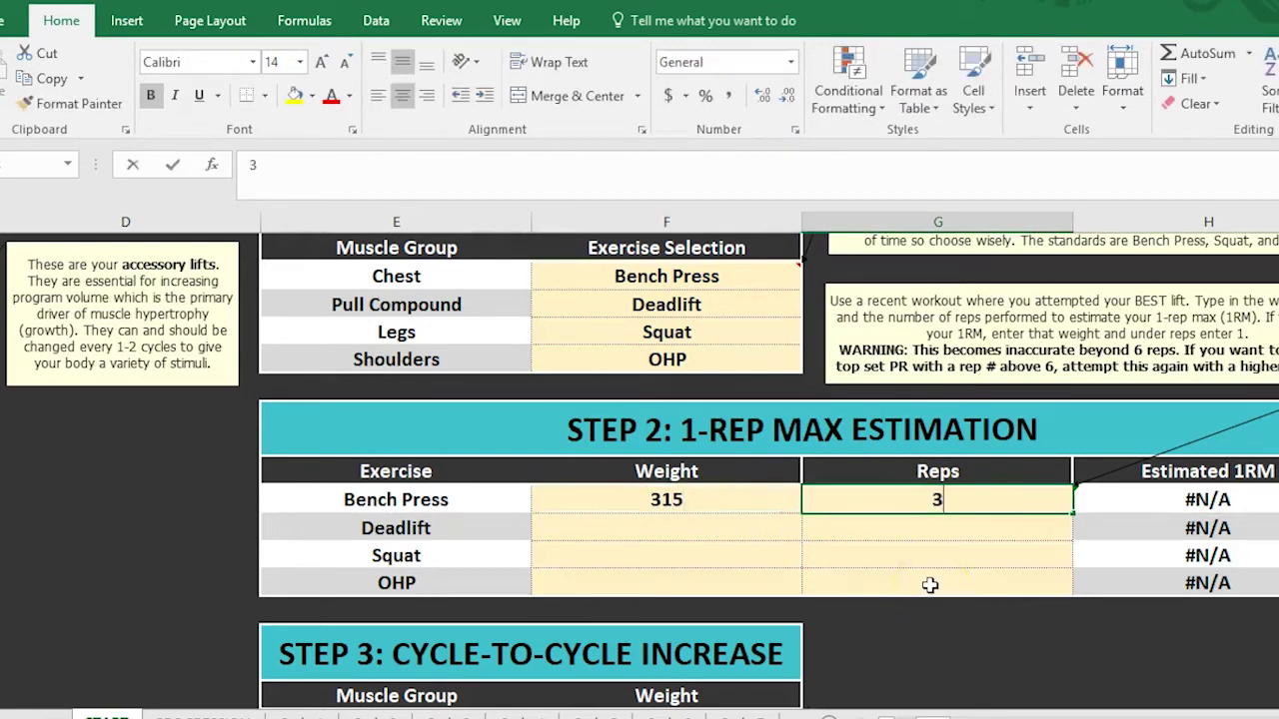
{"action": "key", "text": "Return"}
{"action": "key", "text": "Up"}
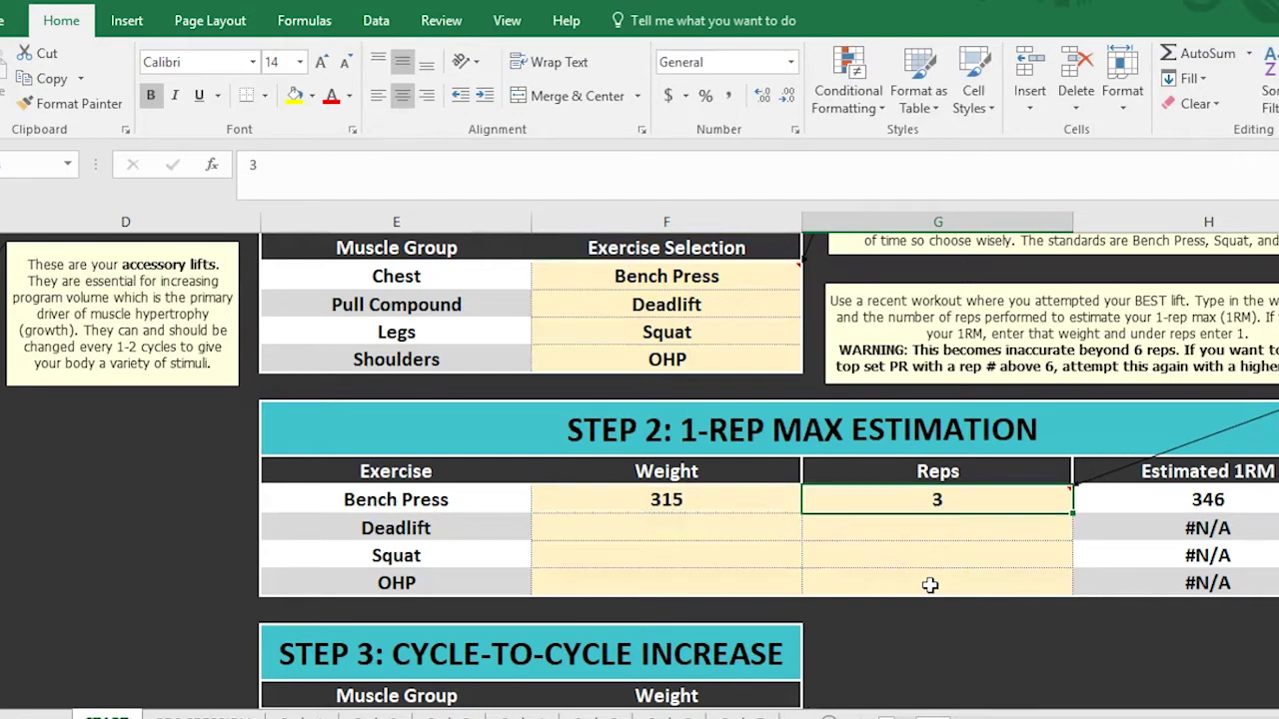
{"action": "key", "text": "Left"}
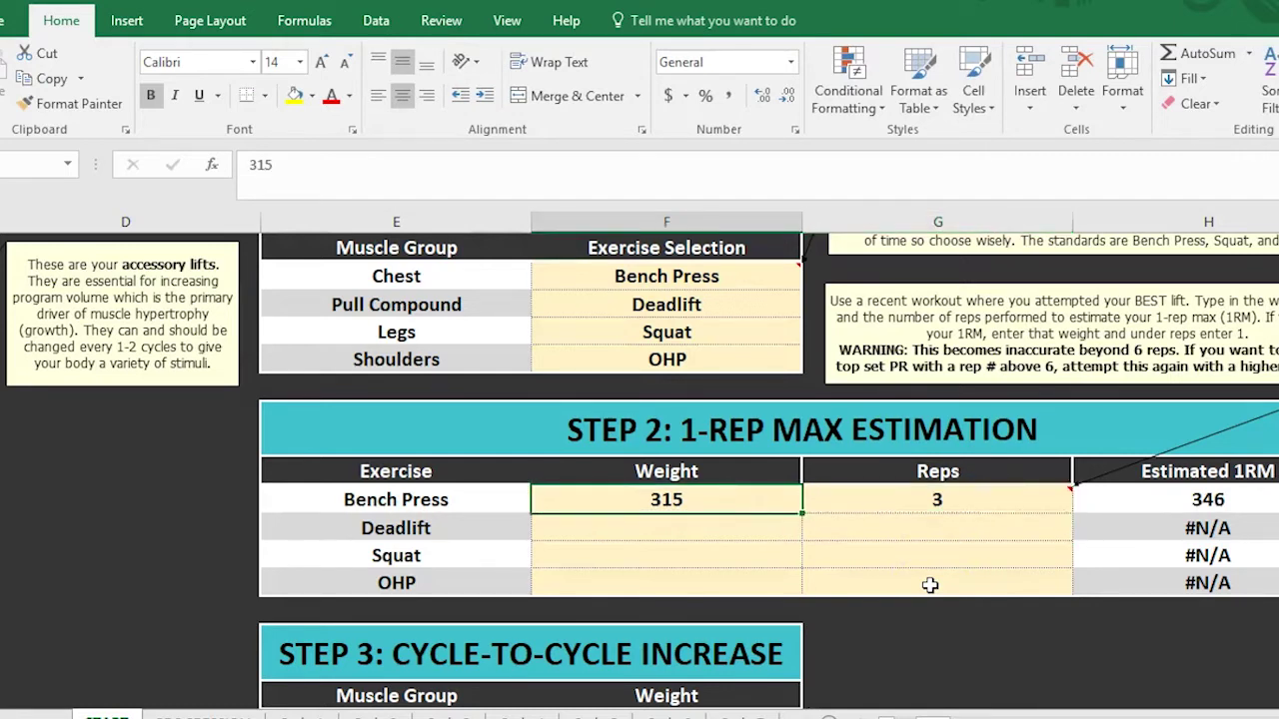
{"action": "key", "text": "Right"}
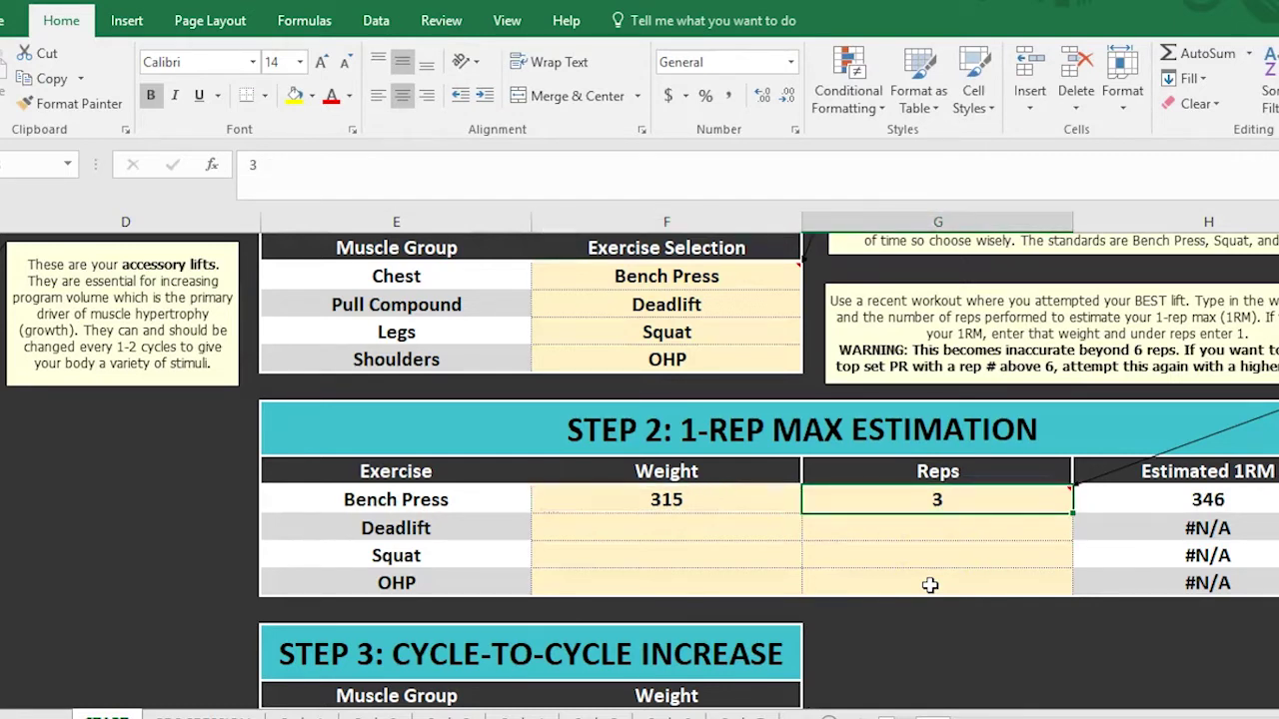
{"action": "key", "text": "Right"}
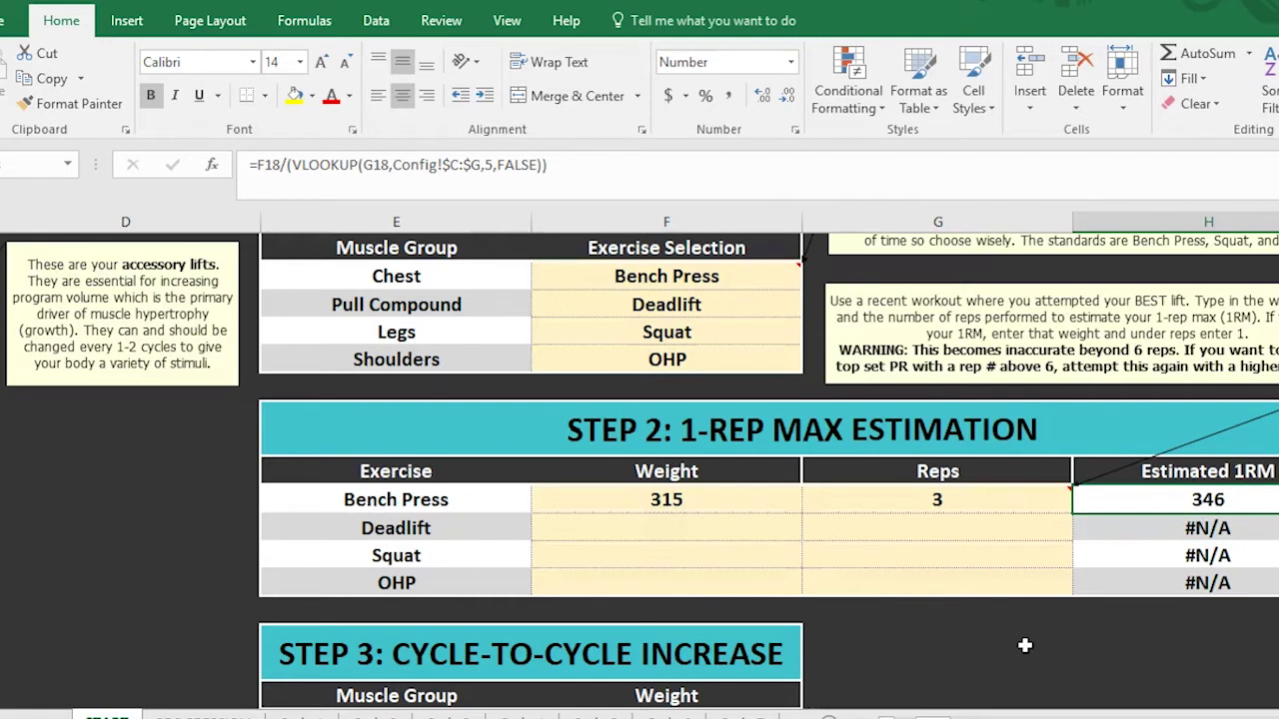
Enter a weight of 405 and 3 reps for Deadlift in Step 2, and check its estimated 1RM
{"action": "key", "text": "Down"}
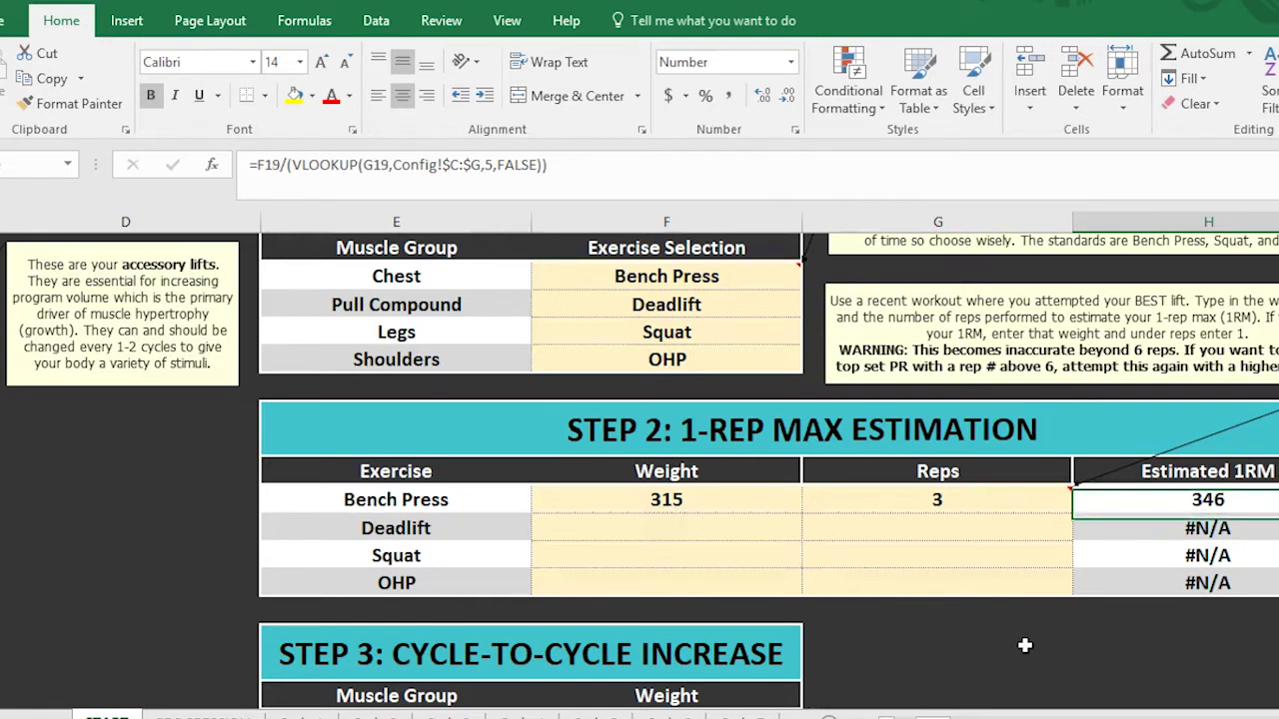
{"action": "key", "text": "Left"}
{"action": "key", "text": "Left"}
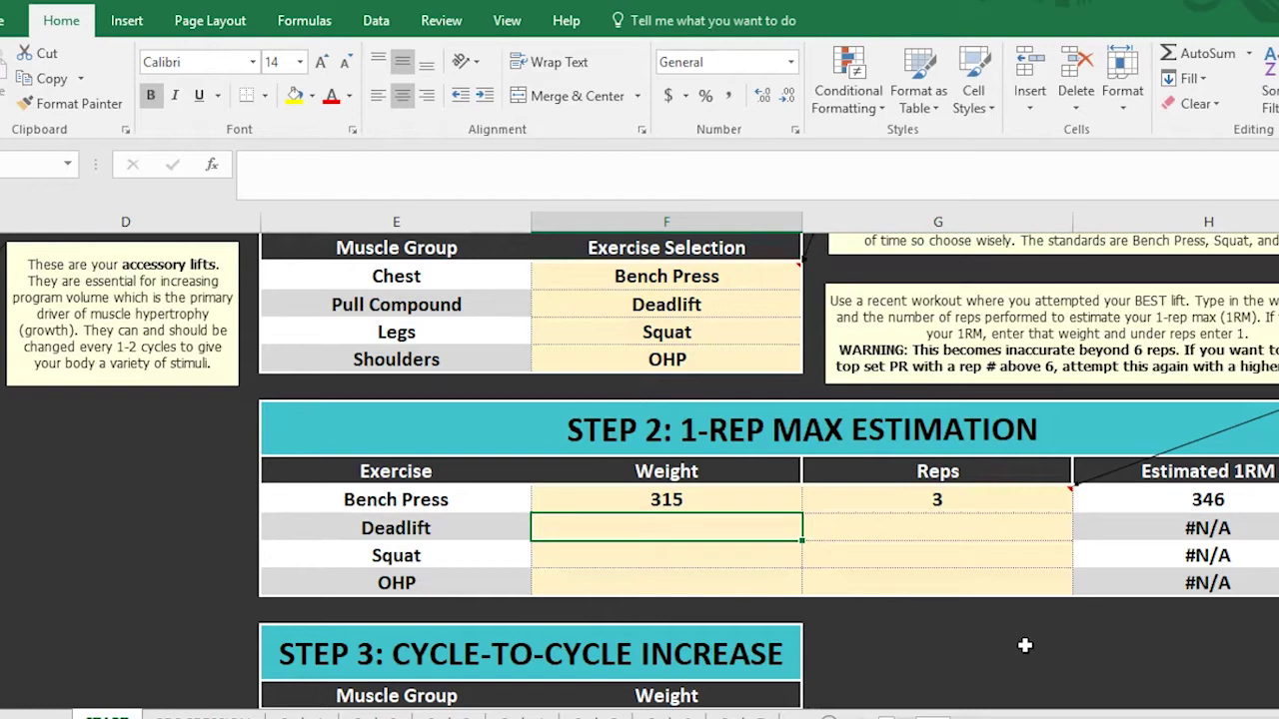
{"action": "type", "text": "405"}
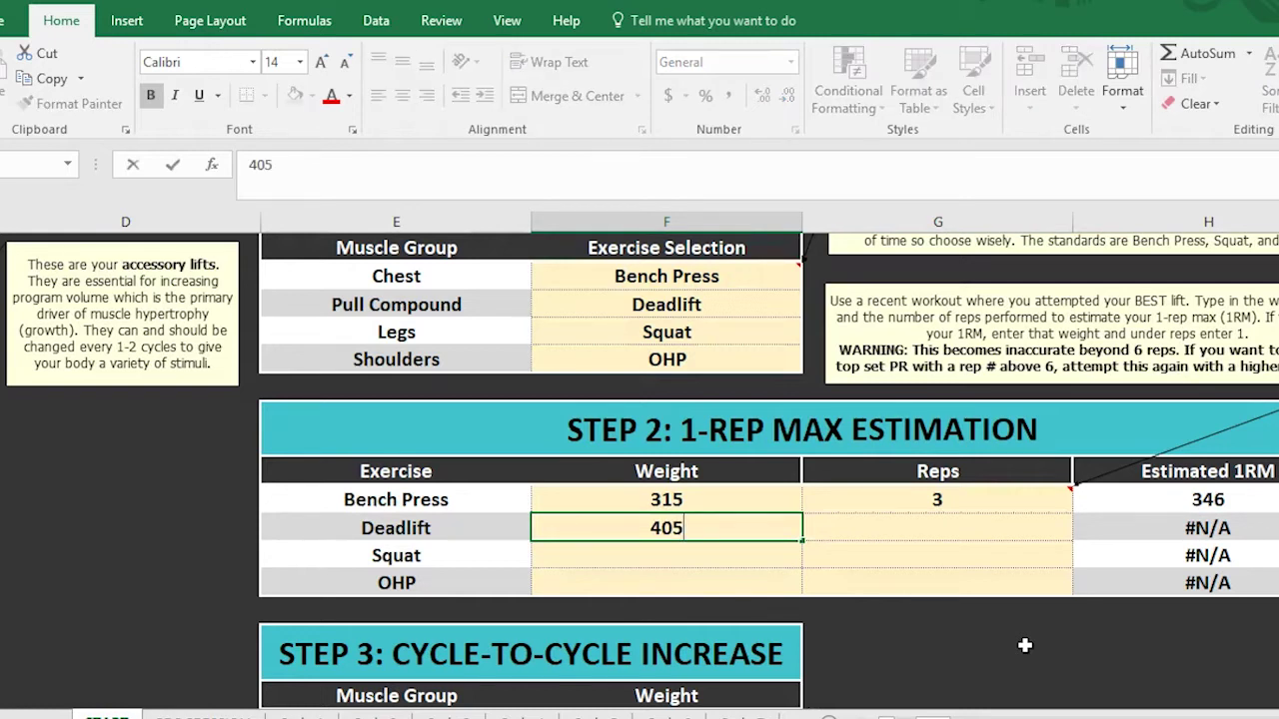
{"action": "key", "text": "Right"}
{"action": "type", "text": "3"}
{"action": "key", "text": "Left"}
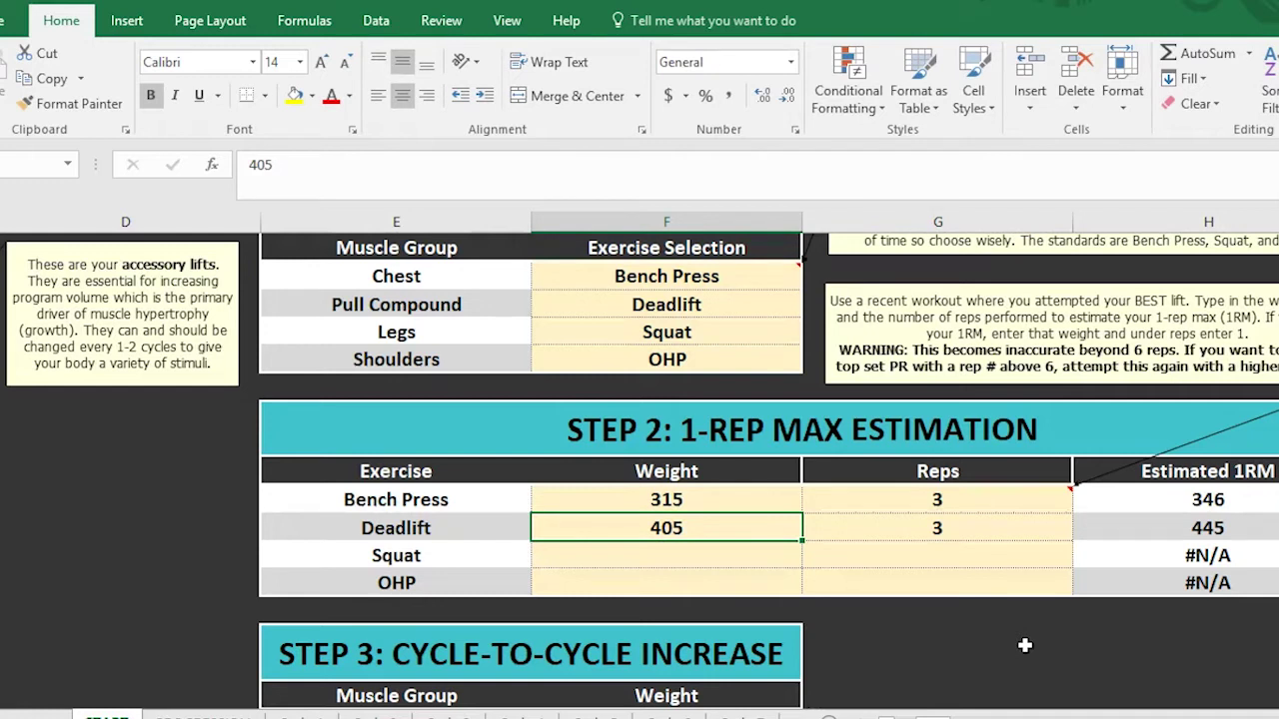
{"action": "key", "text": "Left"}
{"action": "key", "text": "Right"}
{"action": "key", "text": "Right"}
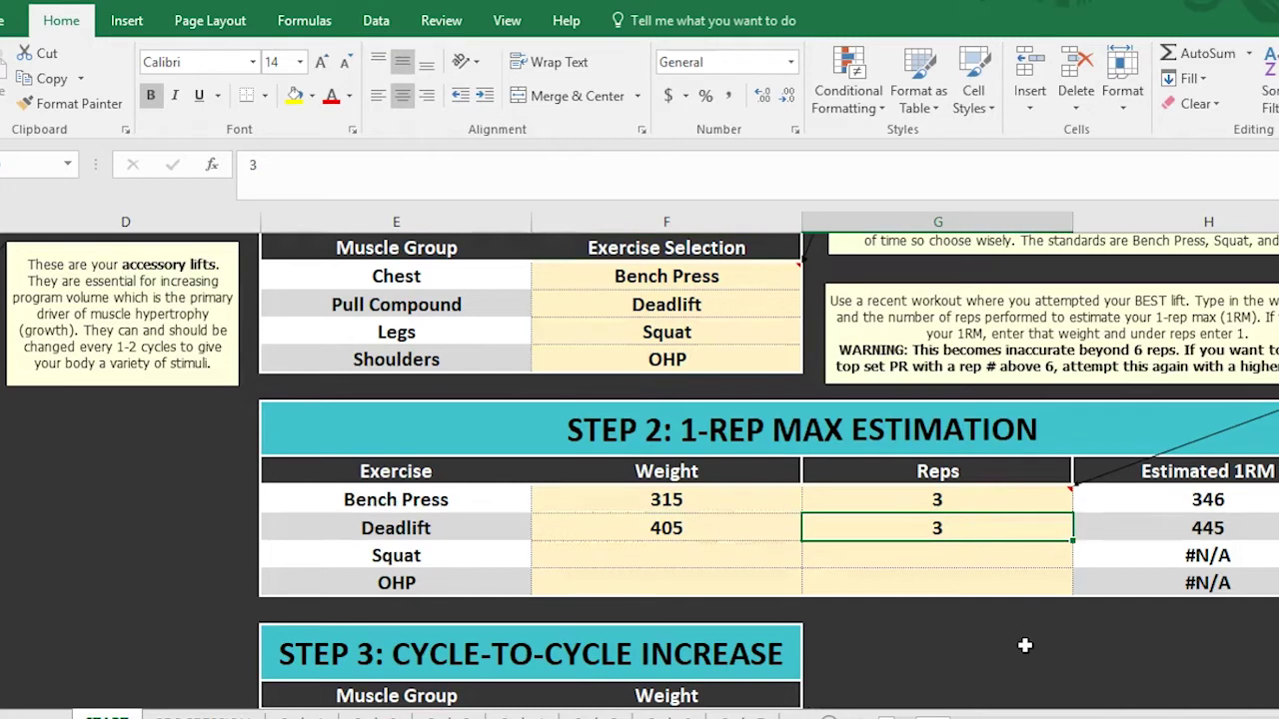
{"action": "key", "text": "Left"}
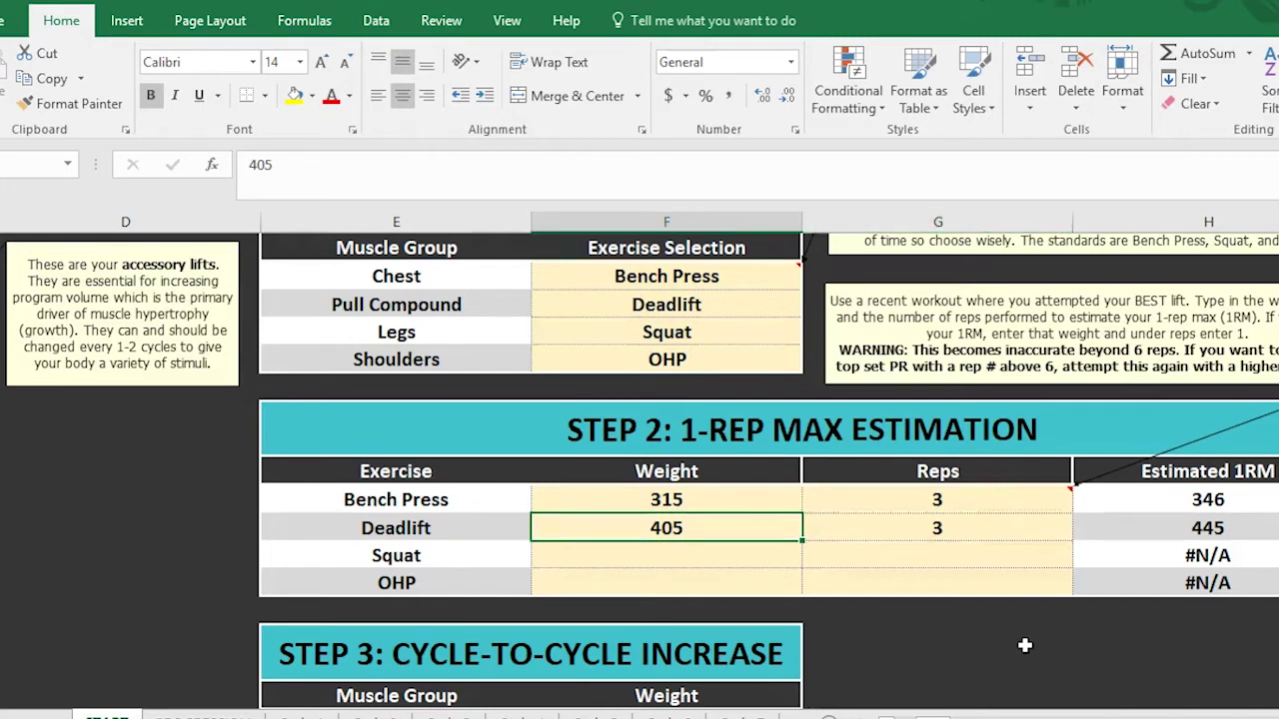
{"action": "key", "text": "Right"}
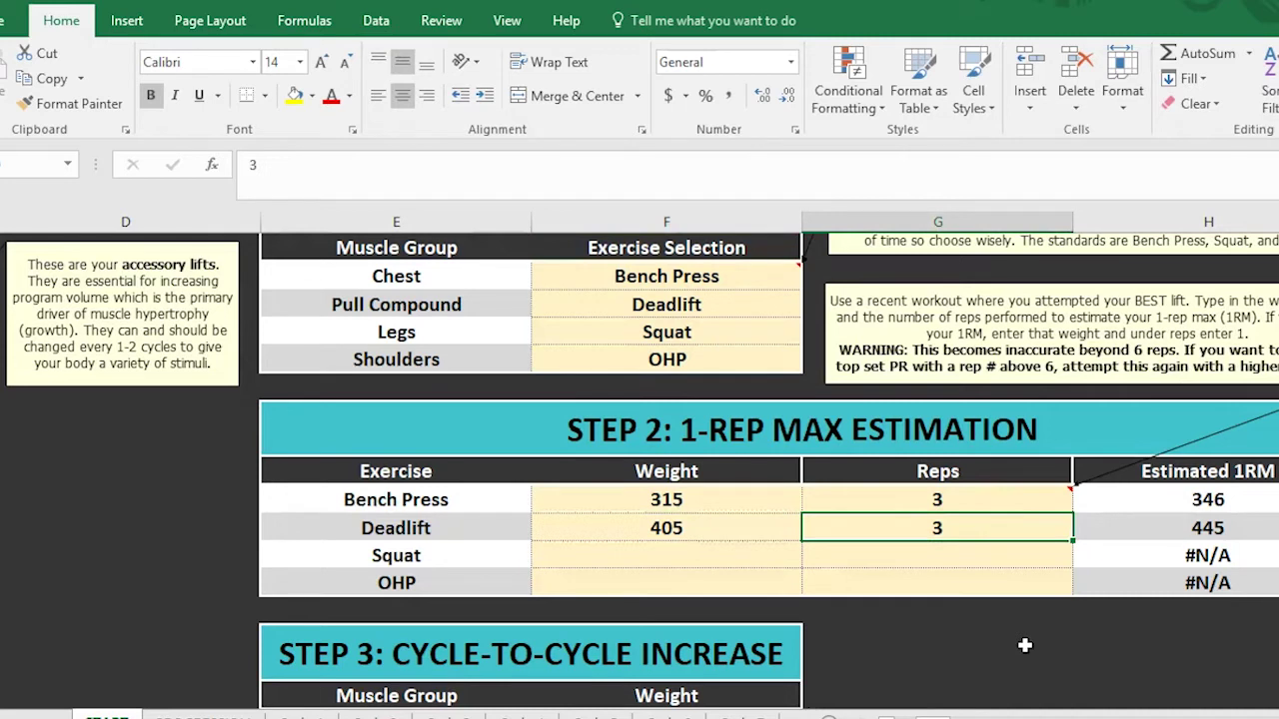
{"action": "key", "text": "Right"}
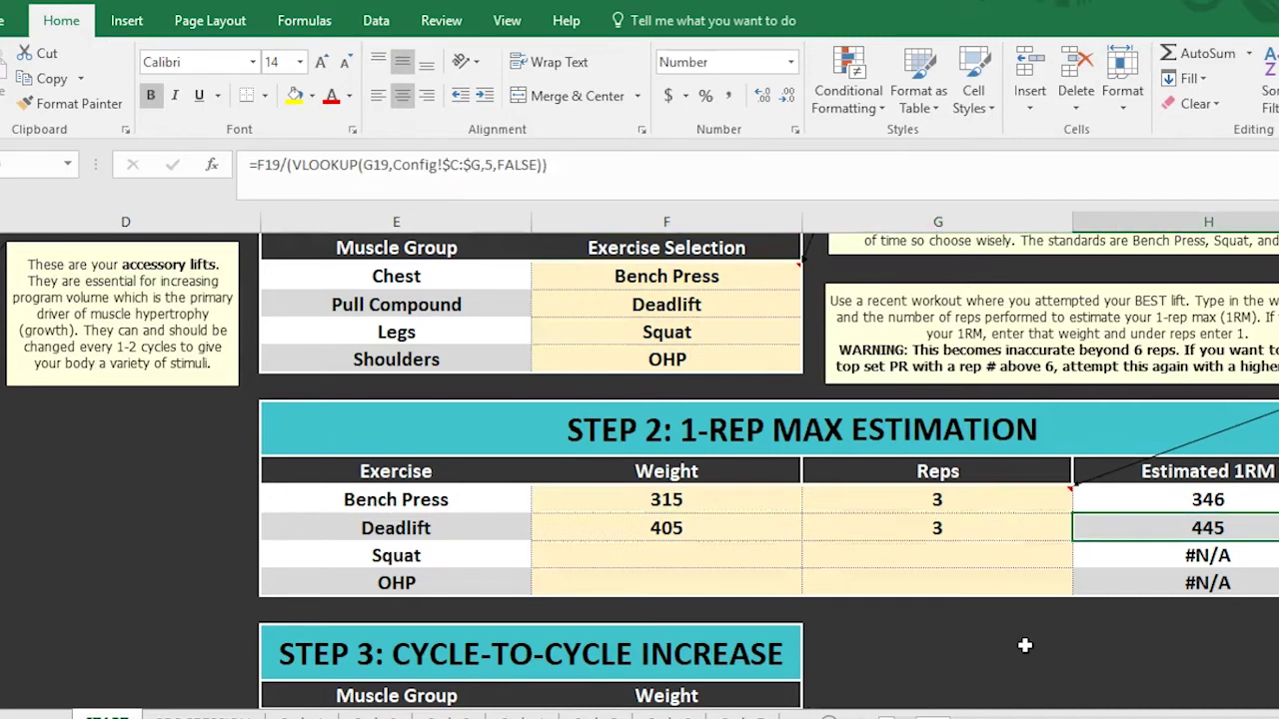
Enter a weight of 330 and 7 reps for Squat in the Step 2 table
{"action": "key", "text": "Down"}
{"action": "key", "text": "Left"}
{"action": "key", "text": "Left"}
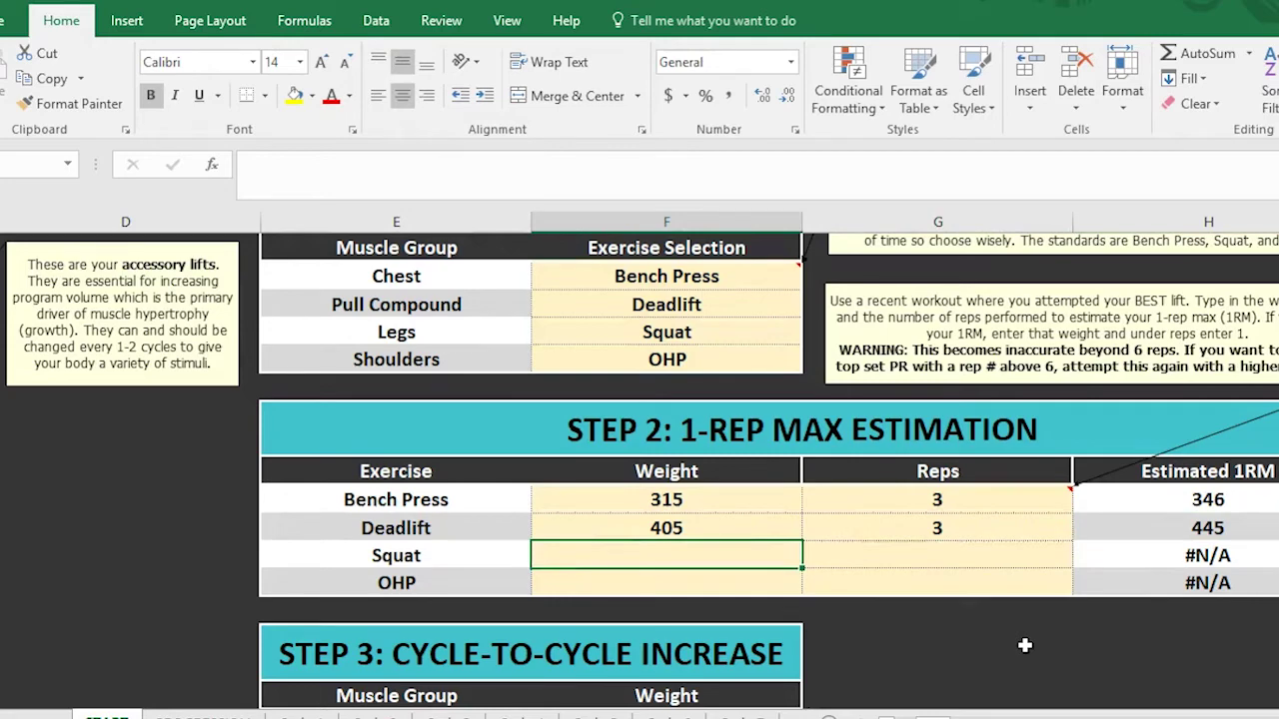
{"action": "type", "text": "330"}
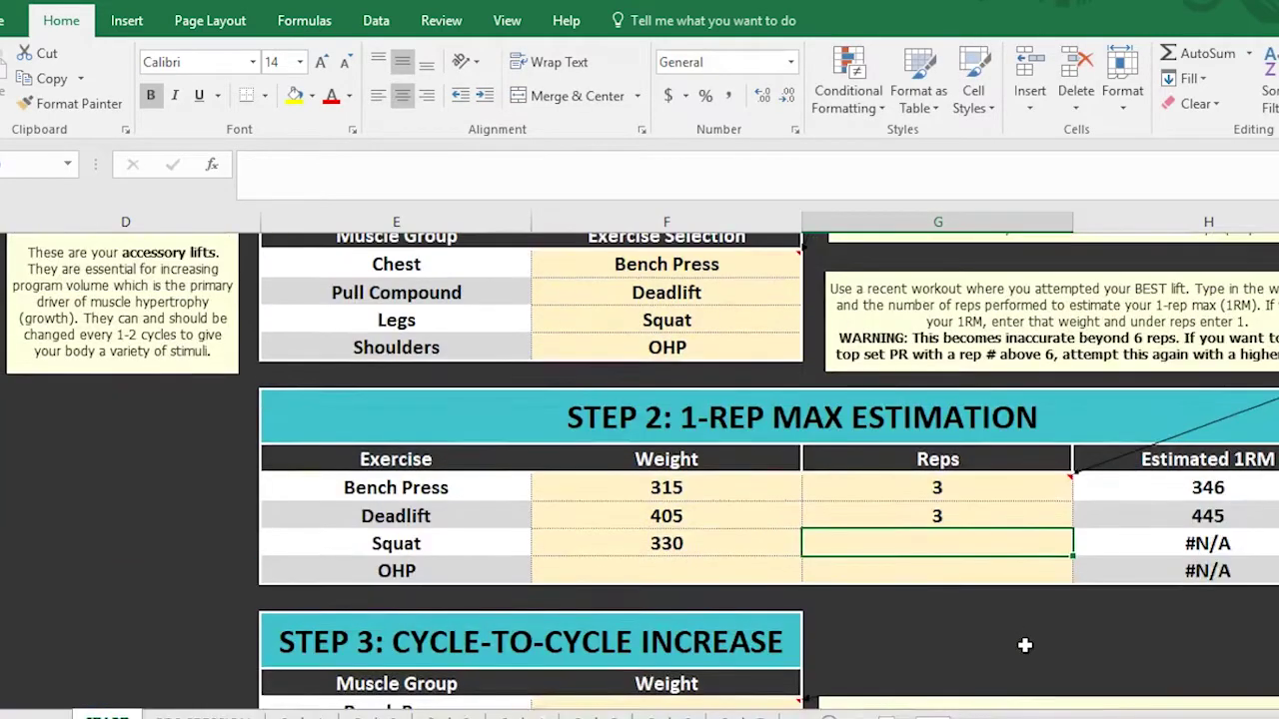
{"action": "key", "text": "Right"}
{"action": "key", "text": "Left"}
{"action": "type", "text": "7"}
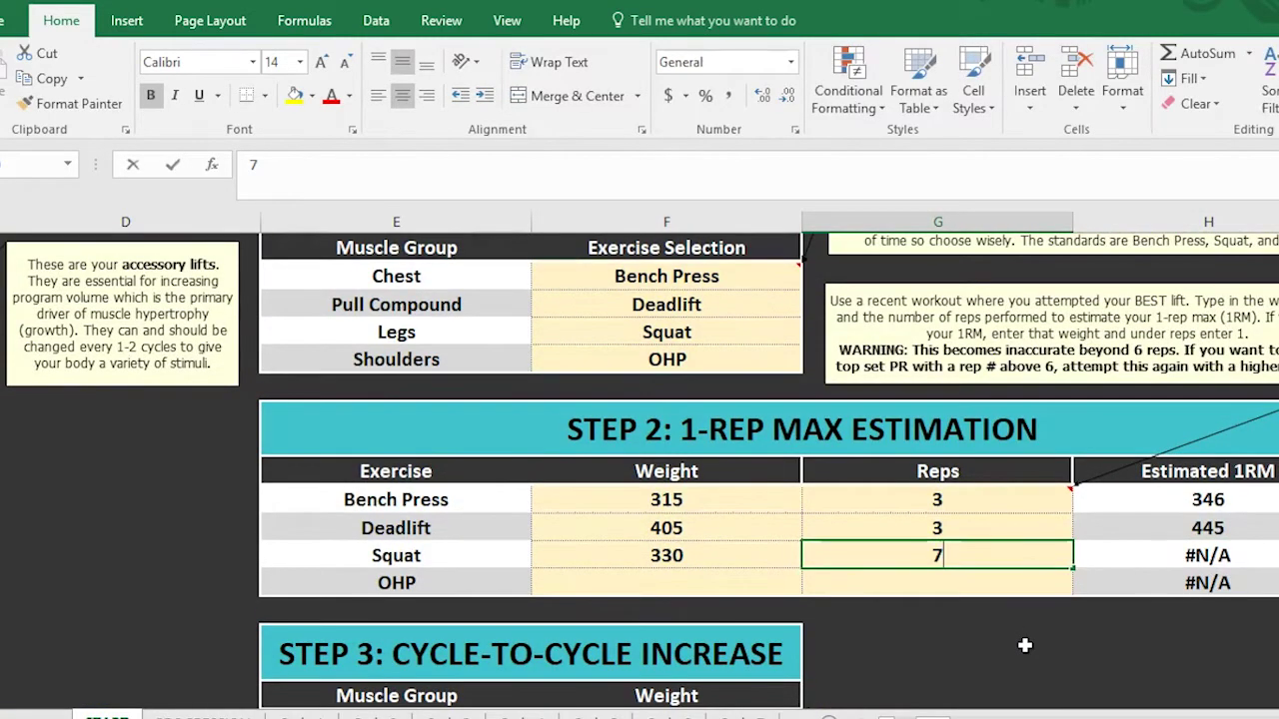
{"action": "key", "text": "Return"}
{"action": "key", "text": "Left"}
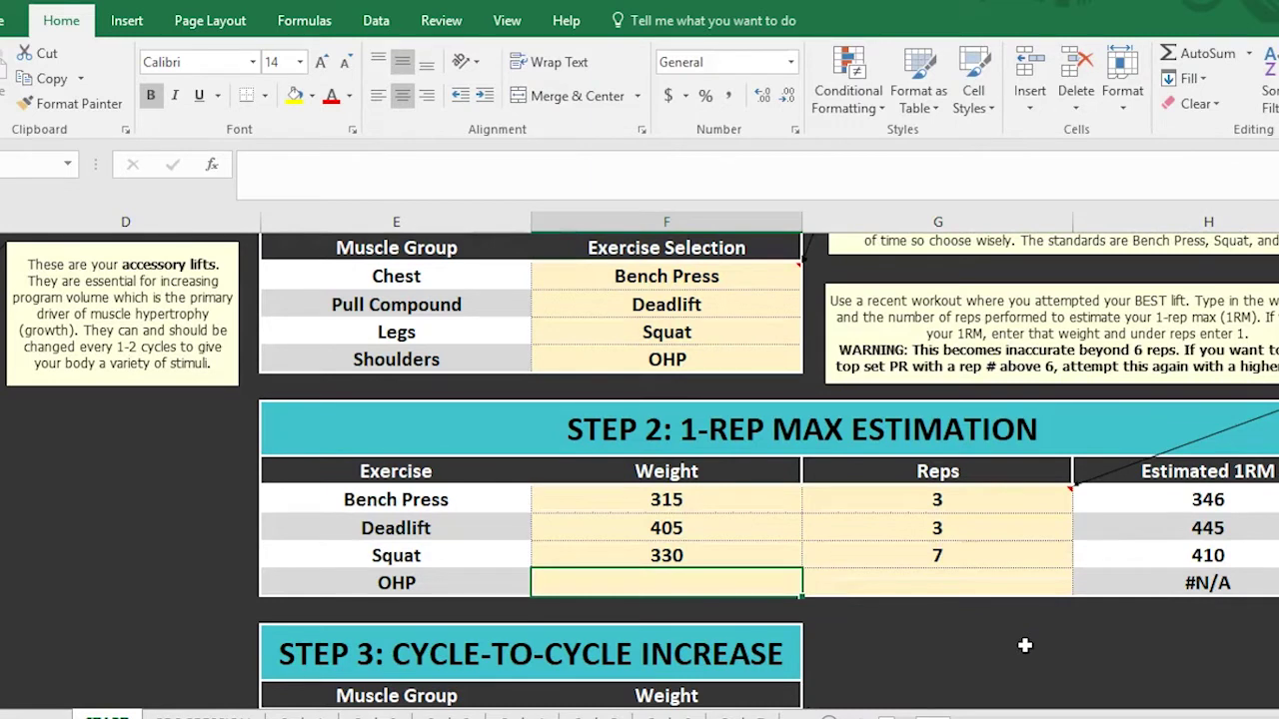
Change the Squat reps in Step 2 to 6
{"action": "key", "text": "Up"}
{"action": "key", "text": "Right"}
{"action": "type", "text": "6"}
{"action": "key", "text": "Return"}
{"action": "key", "text": "Up"}
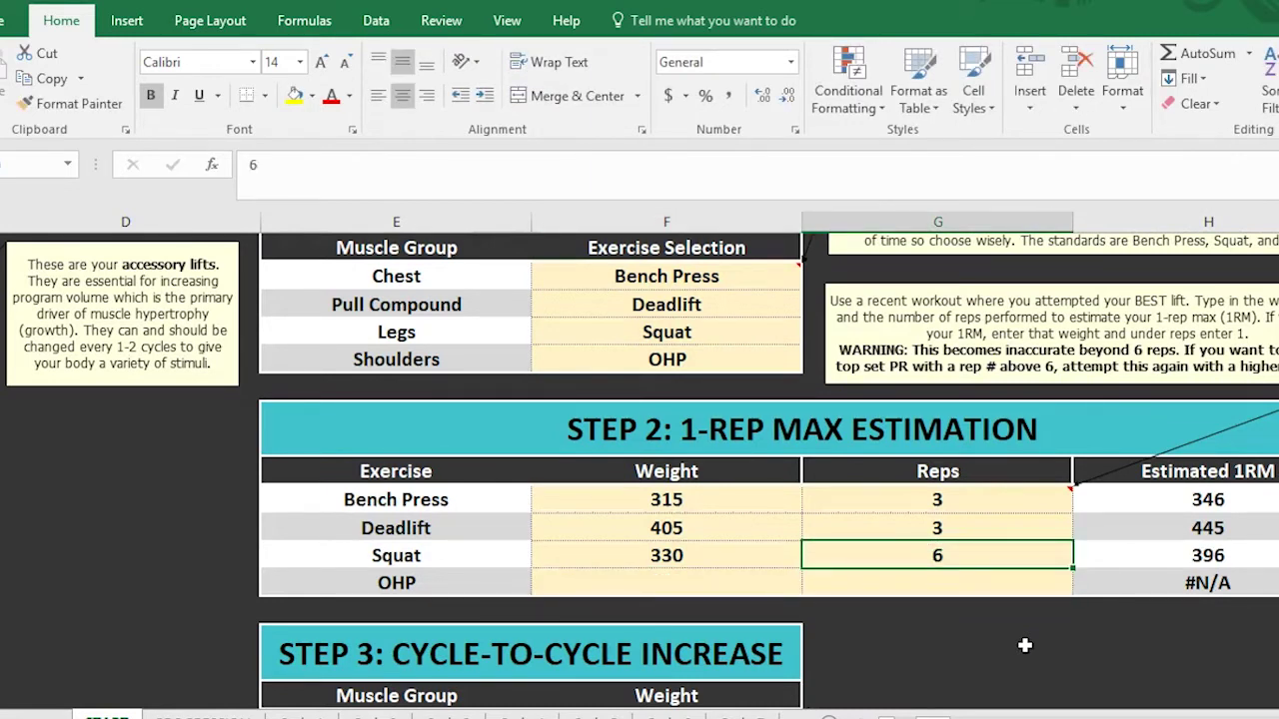
Enter a weight of 185 and 5 reps for OHP in the Step 2 table
{"action": "key", "text": "Down"}
{"action": "key", "text": "Left"}
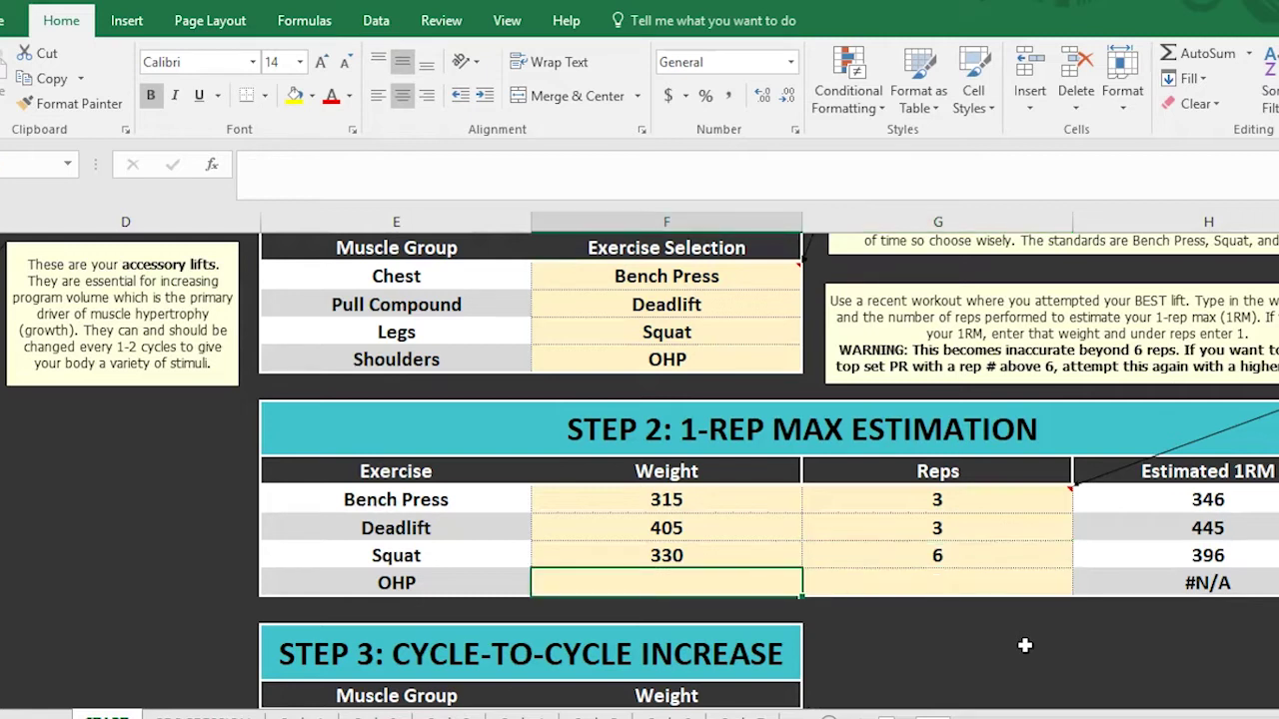
{"action": "type", "text": "185"}
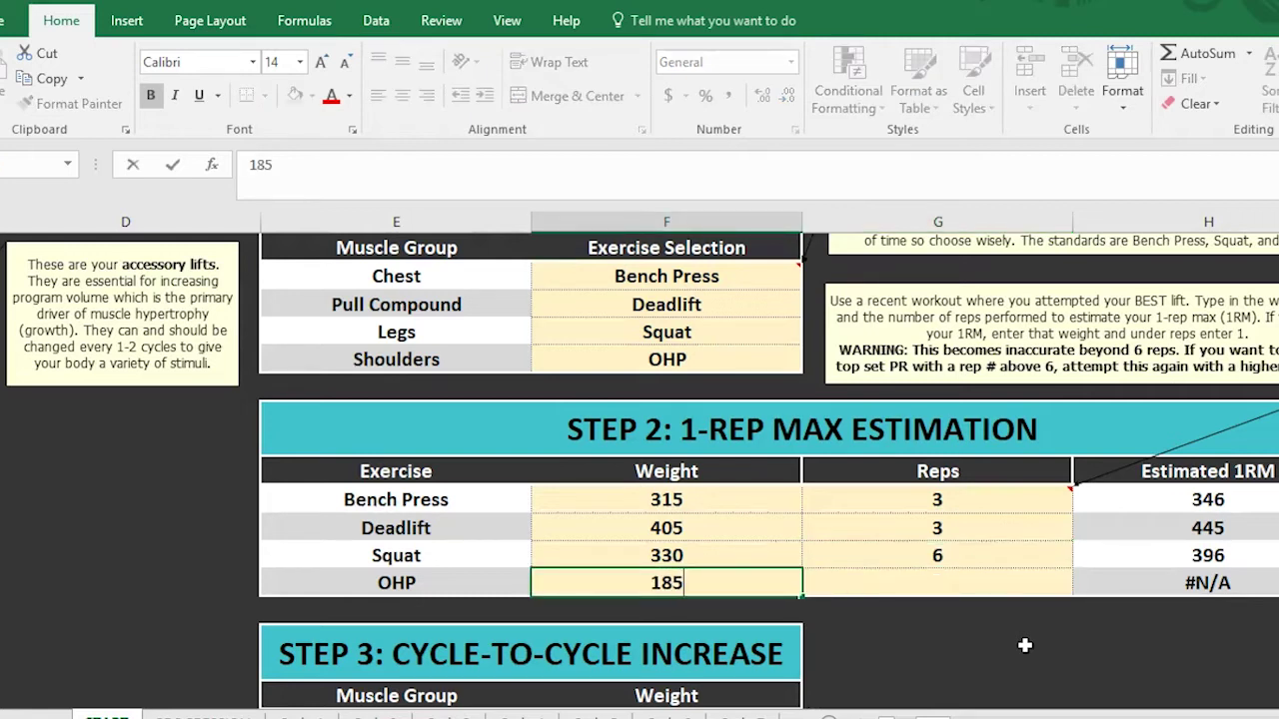
{"action": "key", "text": "Tab"}
{"action": "type", "text": "5"}
{"action": "key", "text": "Up"}
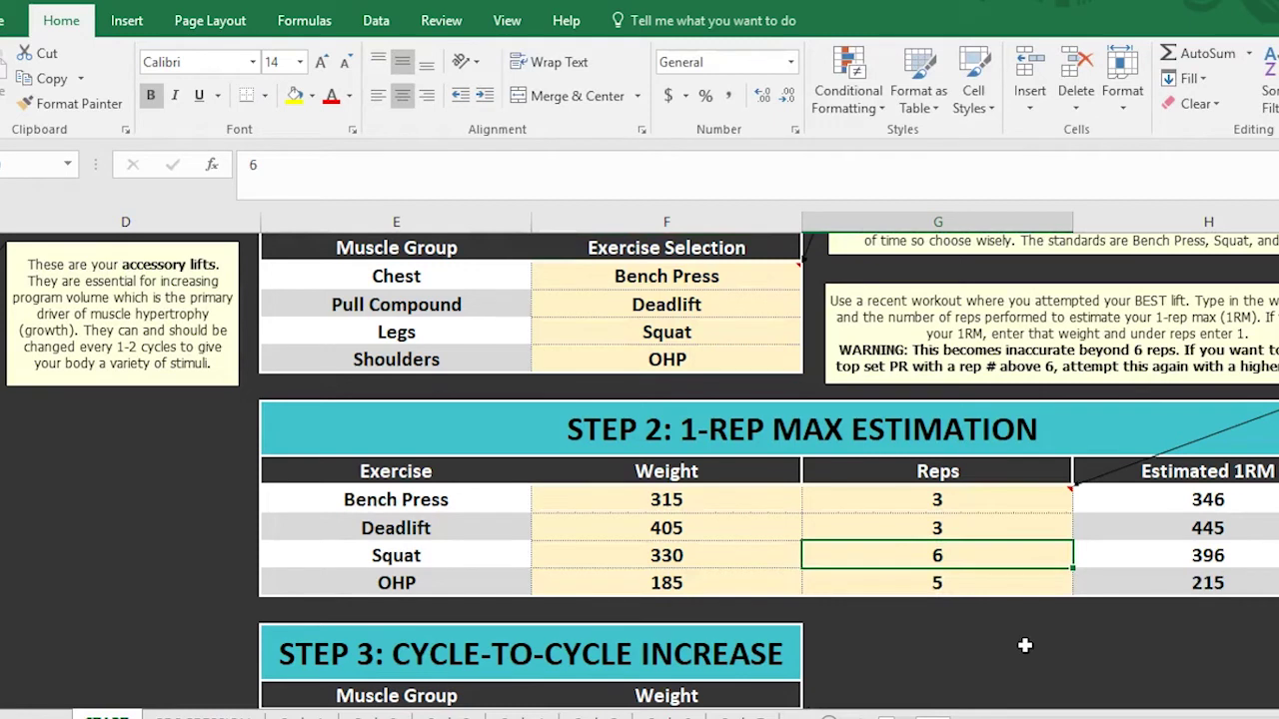
Change the OHP reps in Step 2 to 4
{"action": "key", "text": "Down"}
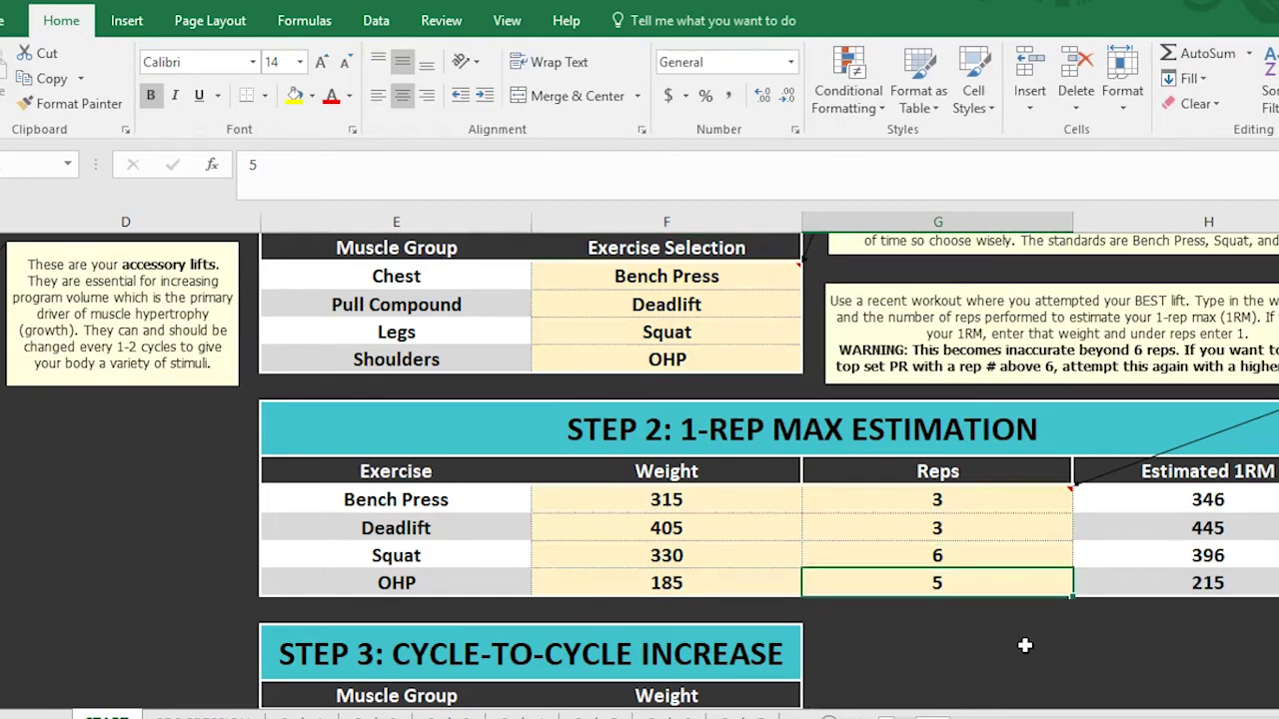
{"action": "type", "text": "4"}
{"action": "key", "text": "Up"}
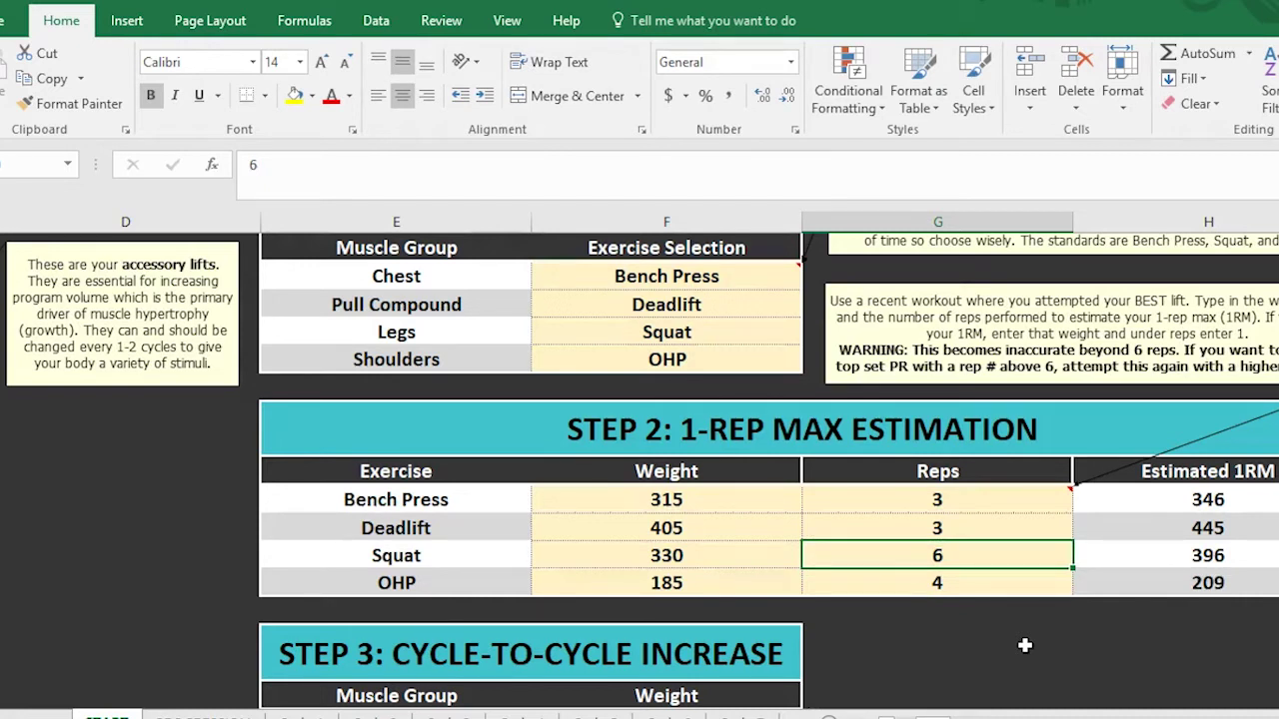
List the available Bench Press weight increases in the Step 3 cycle-to-cycle increase table
{"action": "key", "text": "Down"}
{"action": "key", "text": "Down"}
{"action": "key", "text": "Left"}
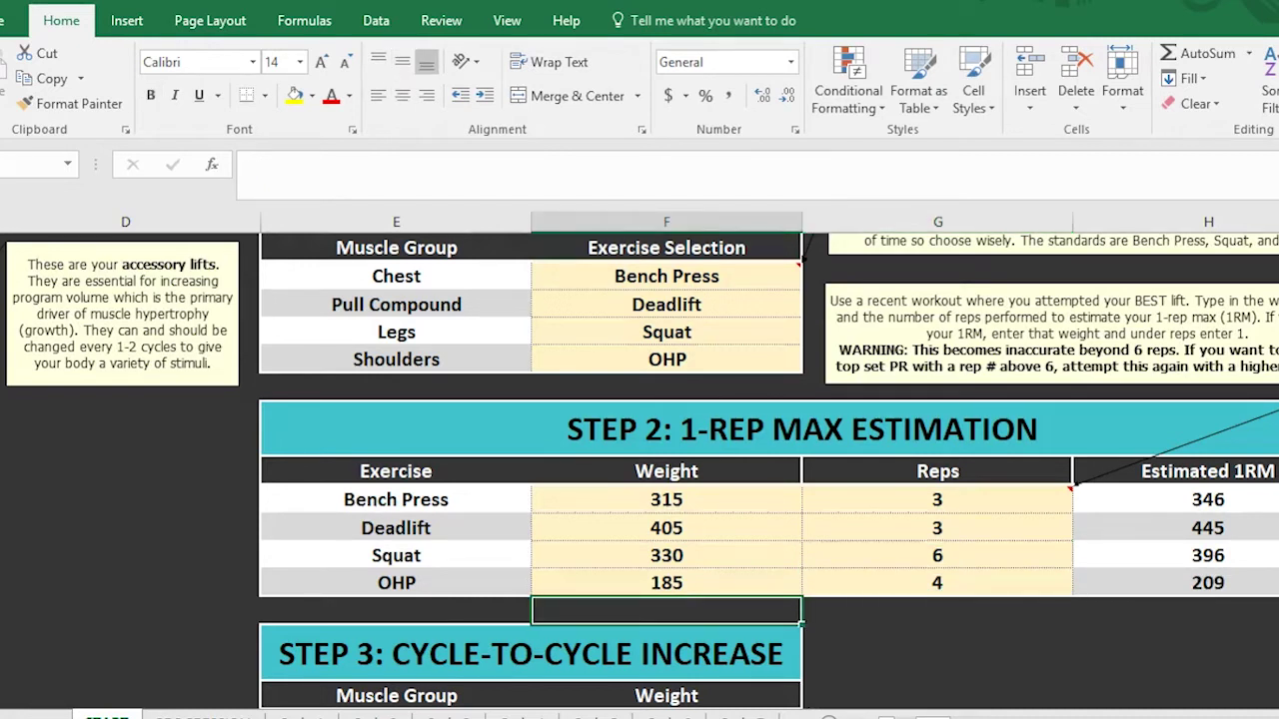
{"action": "scroll", "coordinate": [580, 363], "scroll_direction": "down", "scroll_amount": 1}
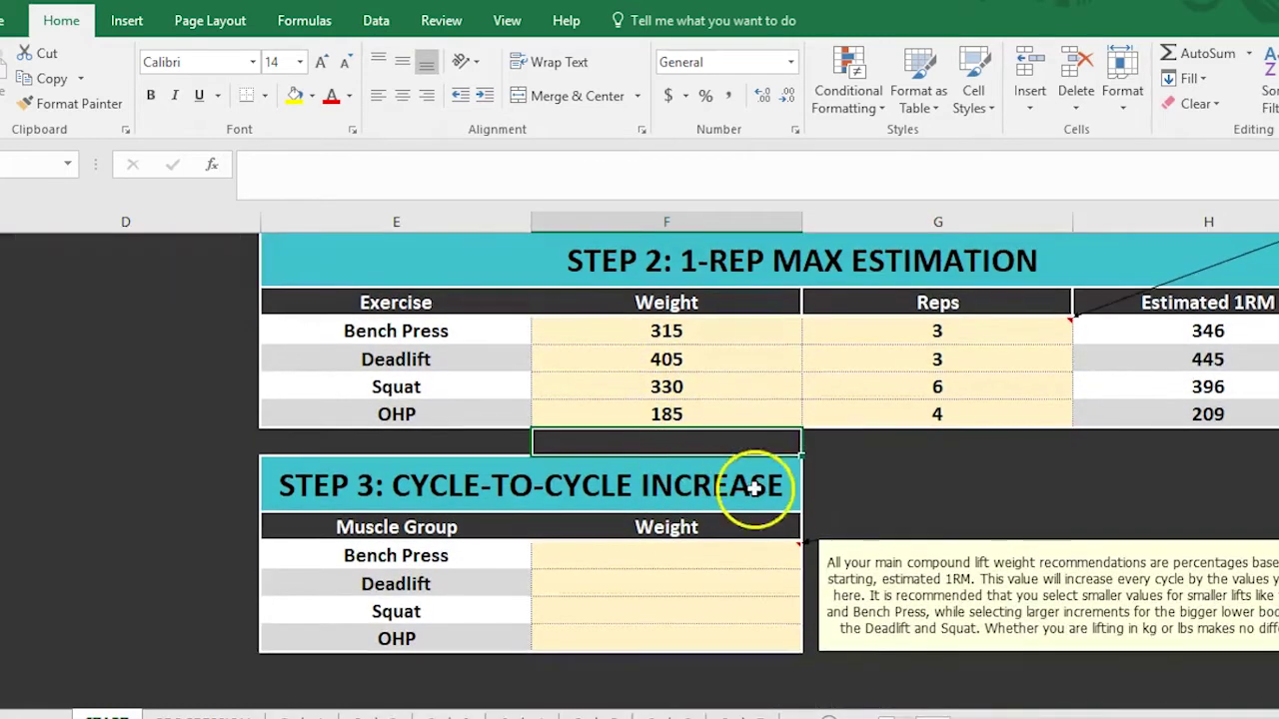
{"action": "scroll", "coordinate": [748, 491], "scroll_direction": "down", "scroll_amount": 1}
{"action": "left_click", "coordinate": [677, 534]}
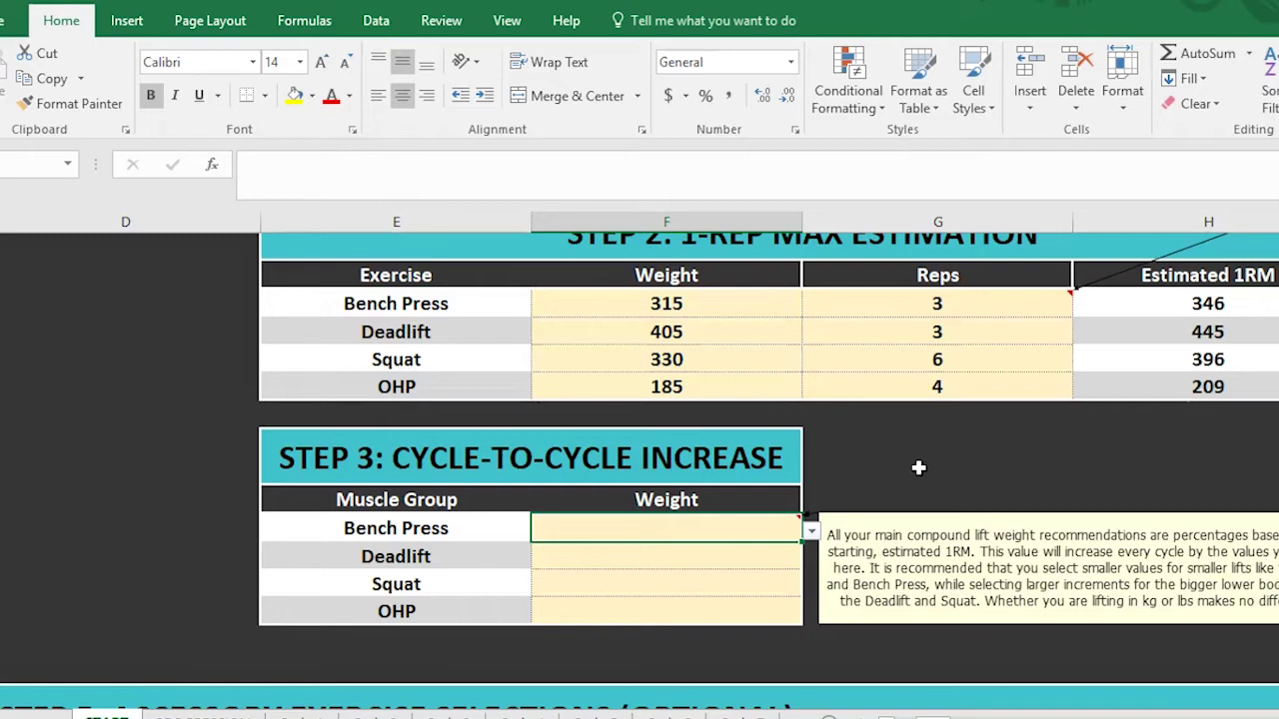
{"action": "scroll", "coordinate": [739, 519], "scroll_direction": "down", "scroll_amount": 1}
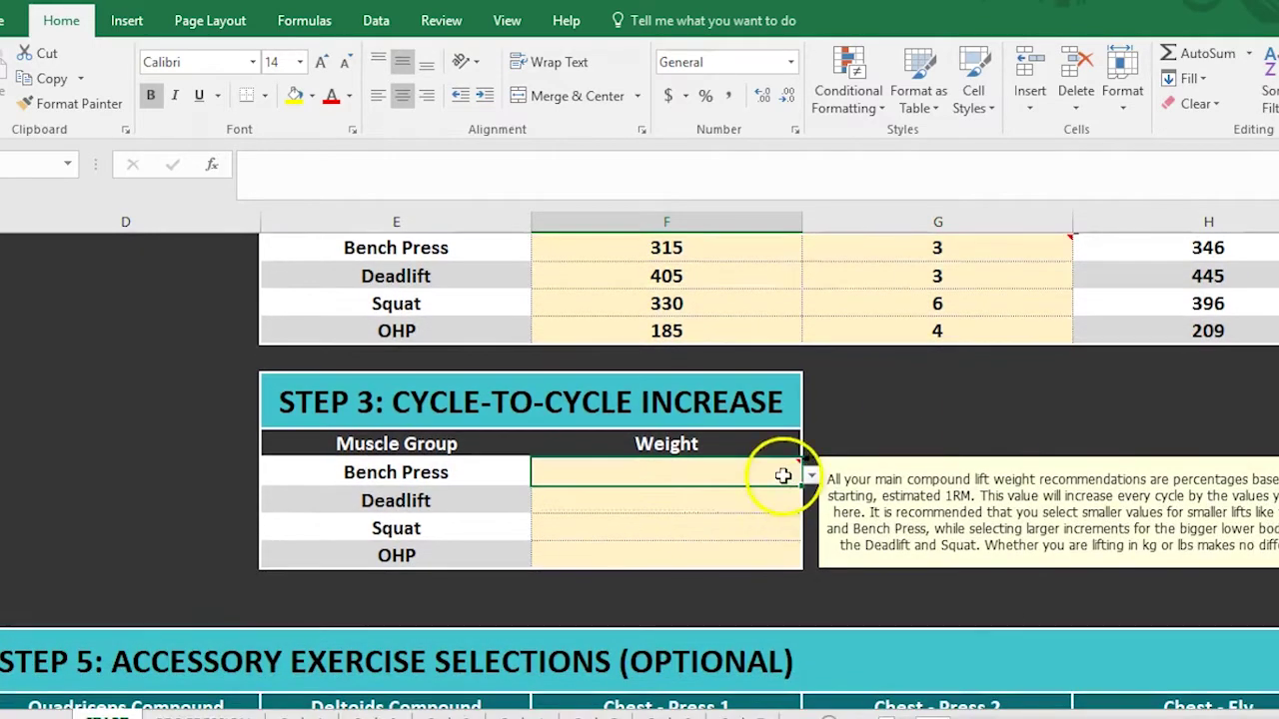
{"action": "left_click", "coordinate": [809, 478]}
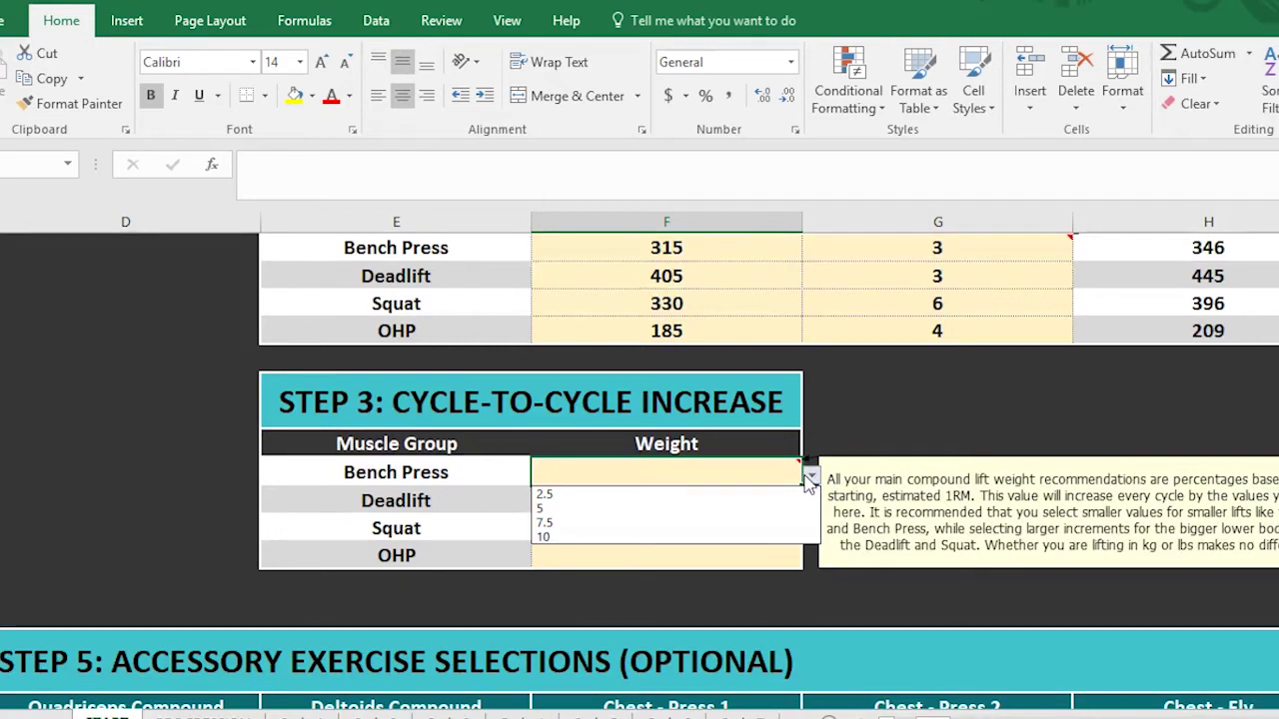
{"action": "left_click", "coordinate": [842, 417]}
Review the Step 1 and Step 2 tables, and view the Bench Press increase choices in Step 3 again without picking one
{"action": "scroll", "coordinate": [829, 453], "scroll_direction": "up", "scroll_amount": 1}
{"action": "scroll", "coordinate": [864, 476], "scroll_direction": "up", "scroll_amount": 1}
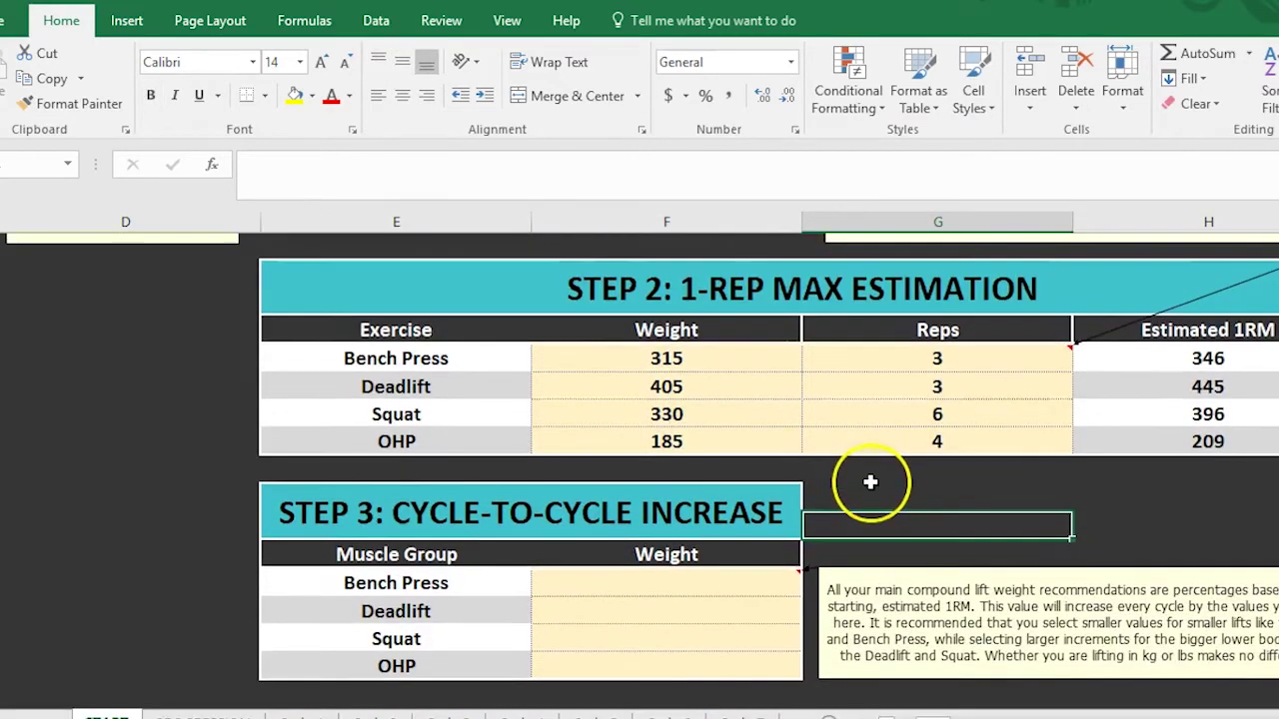
{"action": "scroll", "coordinate": [865, 495], "scroll_direction": "up", "scroll_amount": 3}
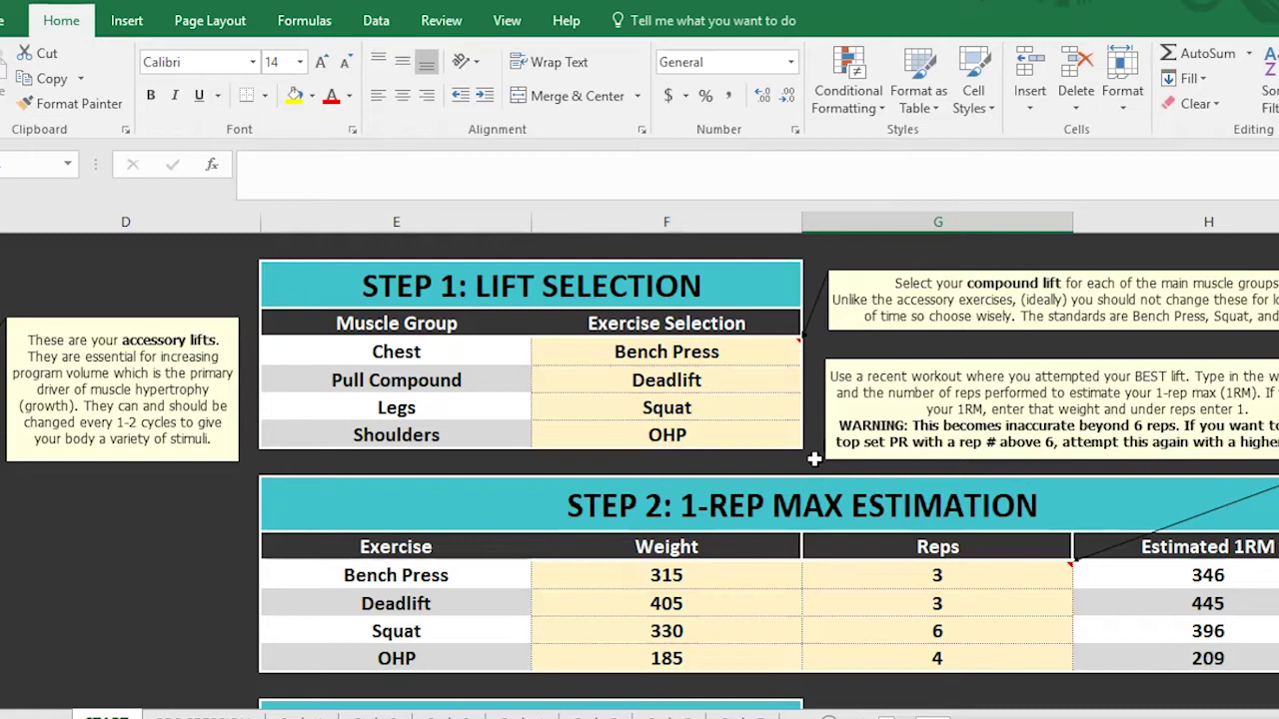
{"action": "scroll", "coordinate": [827, 469], "scroll_direction": "down", "scroll_amount": 3}
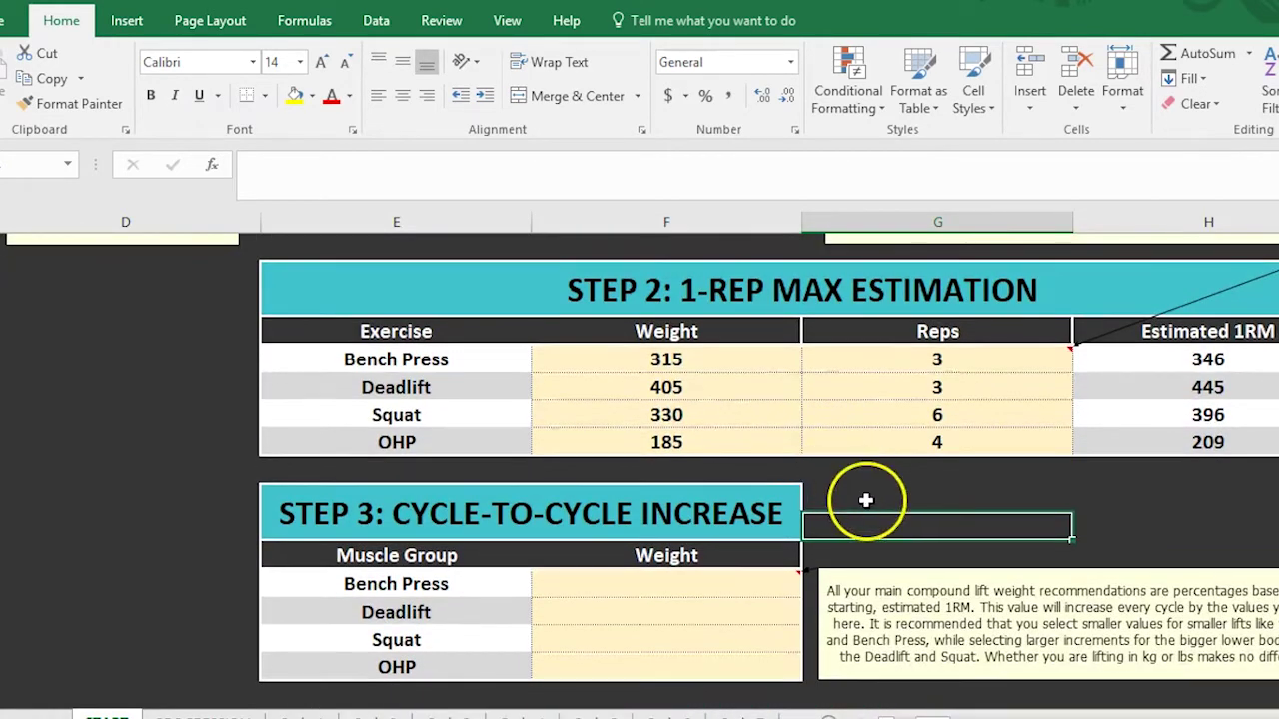
{"action": "left_click", "coordinate": [866, 501]}
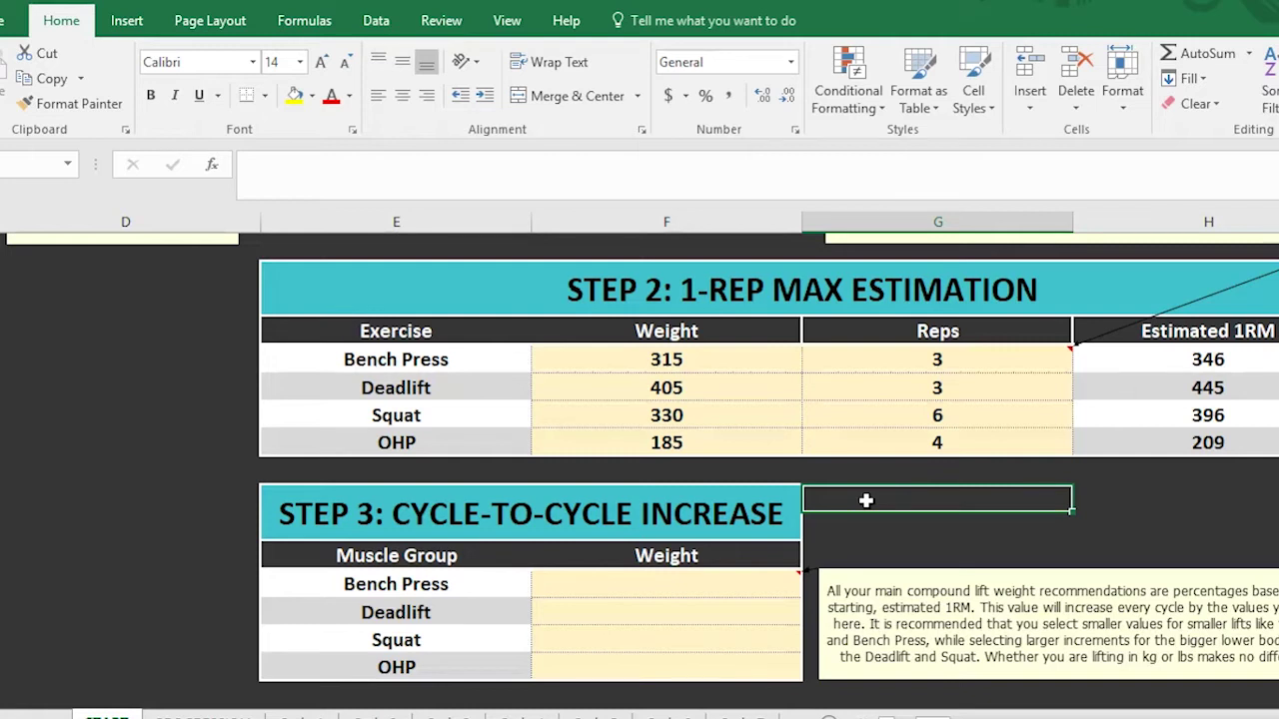
{"action": "scroll", "coordinate": [819, 530], "scroll_direction": "down", "scroll_amount": 1}
{"action": "left_click", "coordinate": [719, 523]}
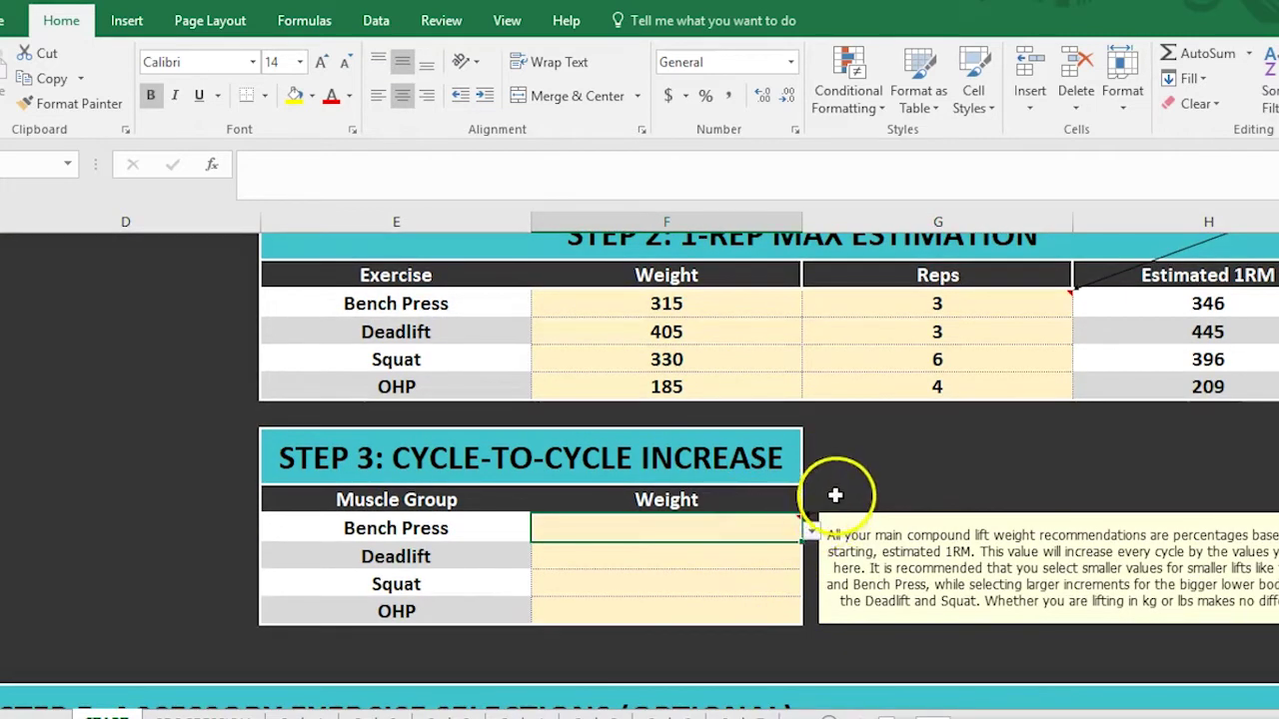
{"action": "left_click", "coordinate": [811, 531]}
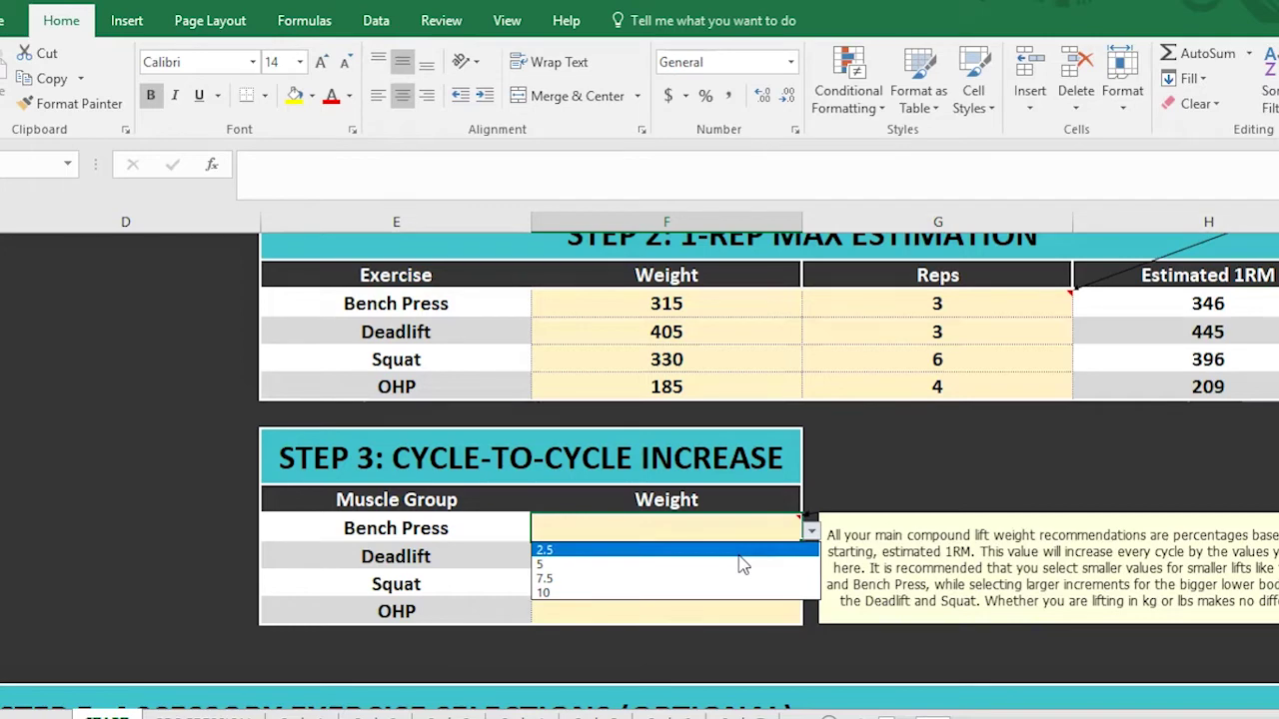
{"action": "left_click", "coordinate": [867, 434]}
{"action": "scroll", "coordinate": [664, 551], "scroll_direction": "down", "scroll_amount": 1}
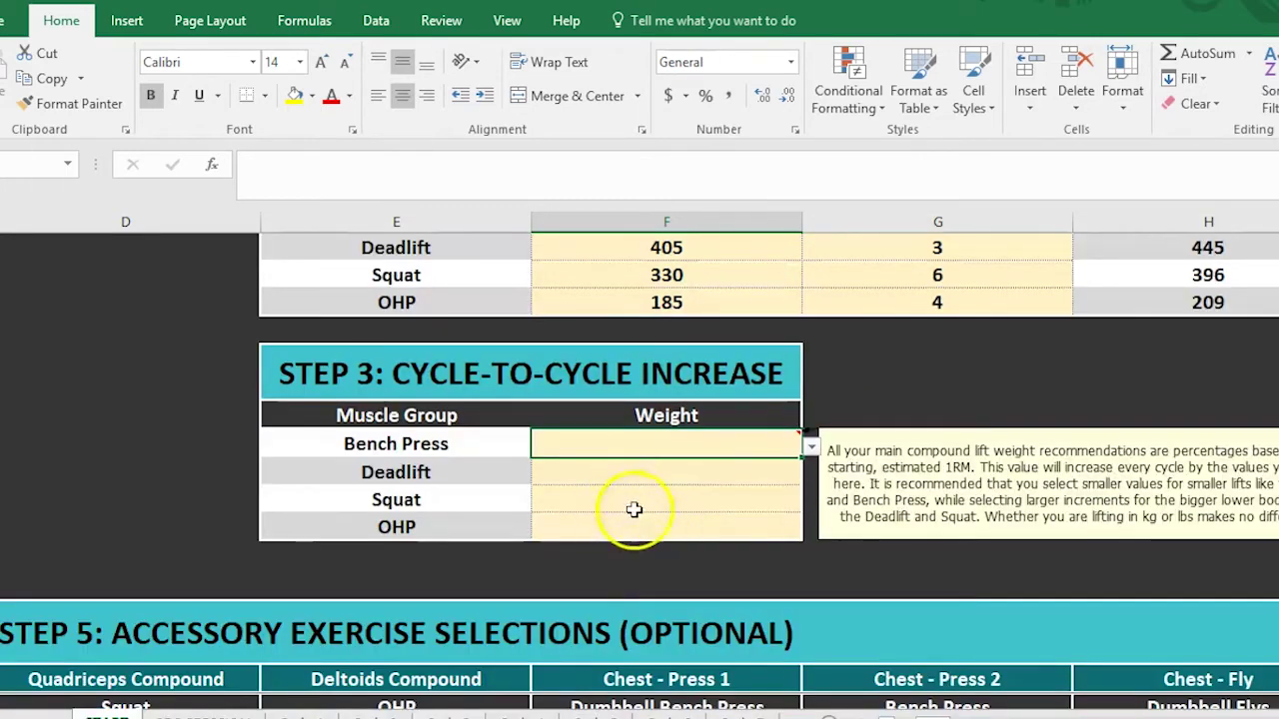
Set the cycle-to-cycle weight increase to 10 for both Deadlift and Squat in the Step 3 table
{"action": "left_click", "coordinate": [719, 500]}
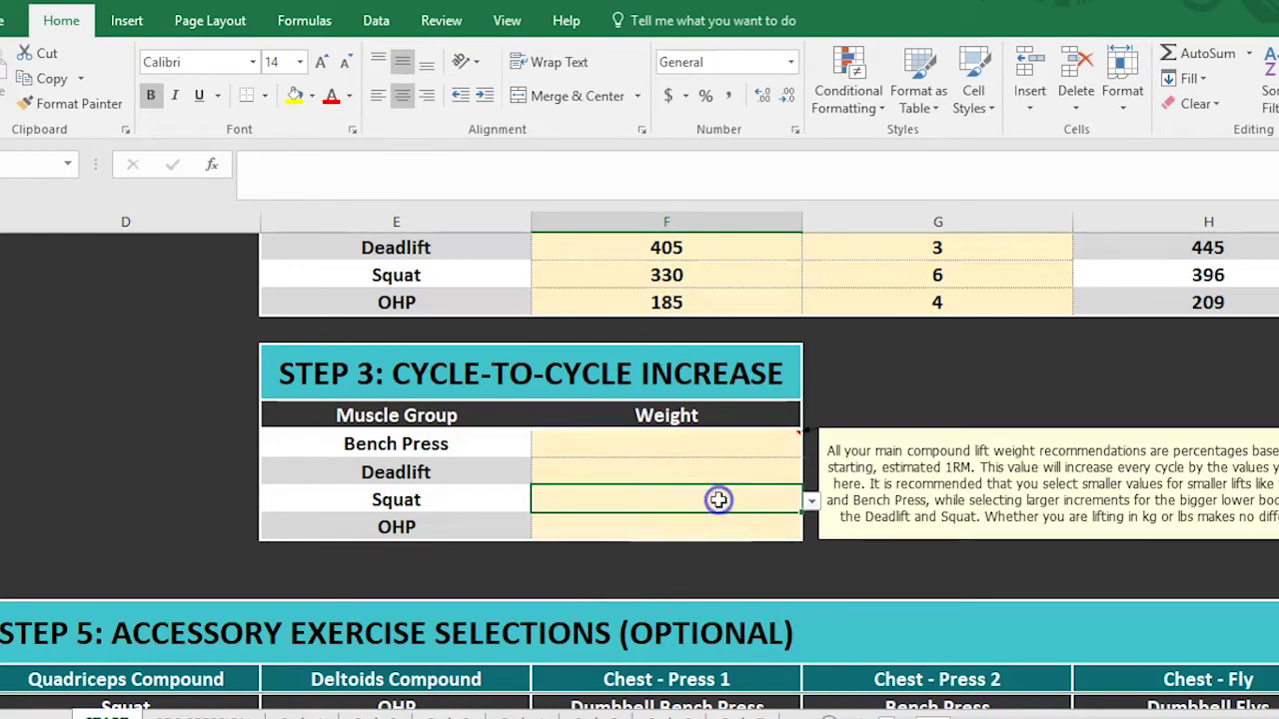
{"action": "left_click", "coordinate": [787, 473]}
{"action": "left_click", "coordinate": [811, 474]}
{"action": "left_click", "coordinate": [713, 534]}
{"action": "left_click", "coordinate": [774, 497]}
{"action": "left_click", "coordinate": [808, 500]}
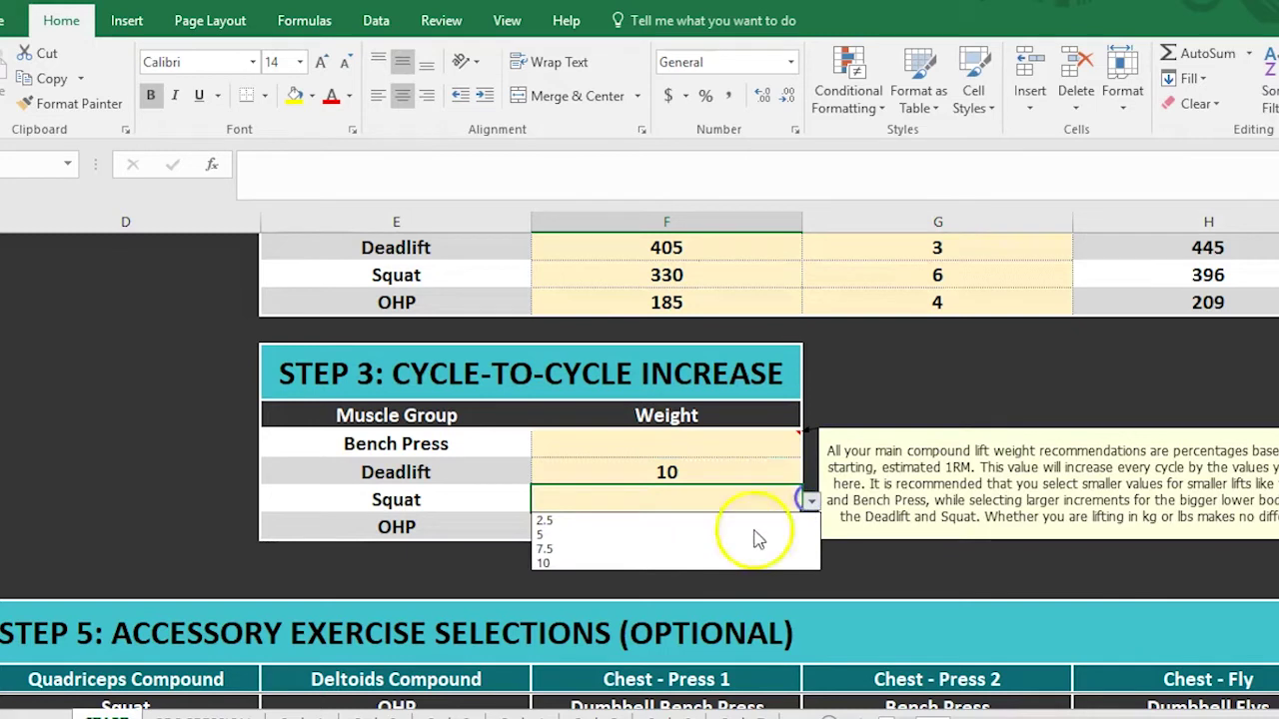
{"action": "left_click", "coordinate": [700, 559]}
Set the cycle-to-cycle weight increase to 5 for OHP and 7.5 for Bench Press in the Step 3 table
{"action": "left_click", "coordinate": [753, 441]}
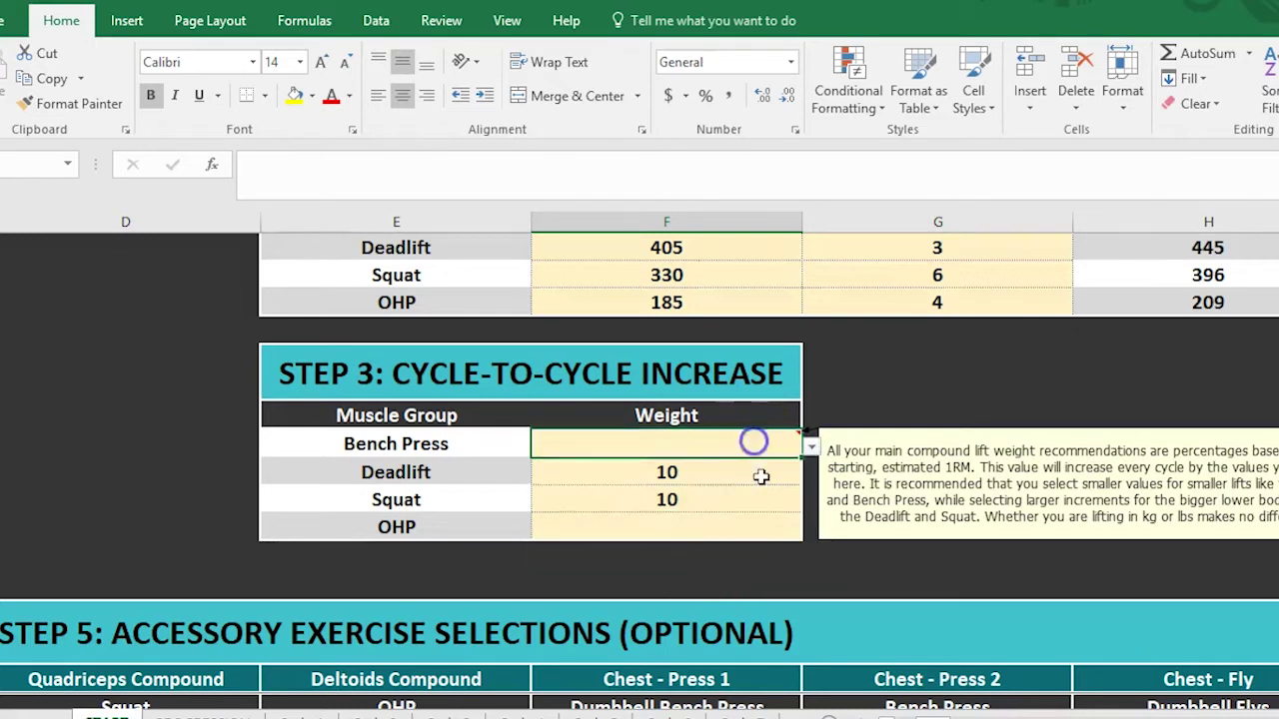
{"action": "left_click", "coordinate": [736, 531]}
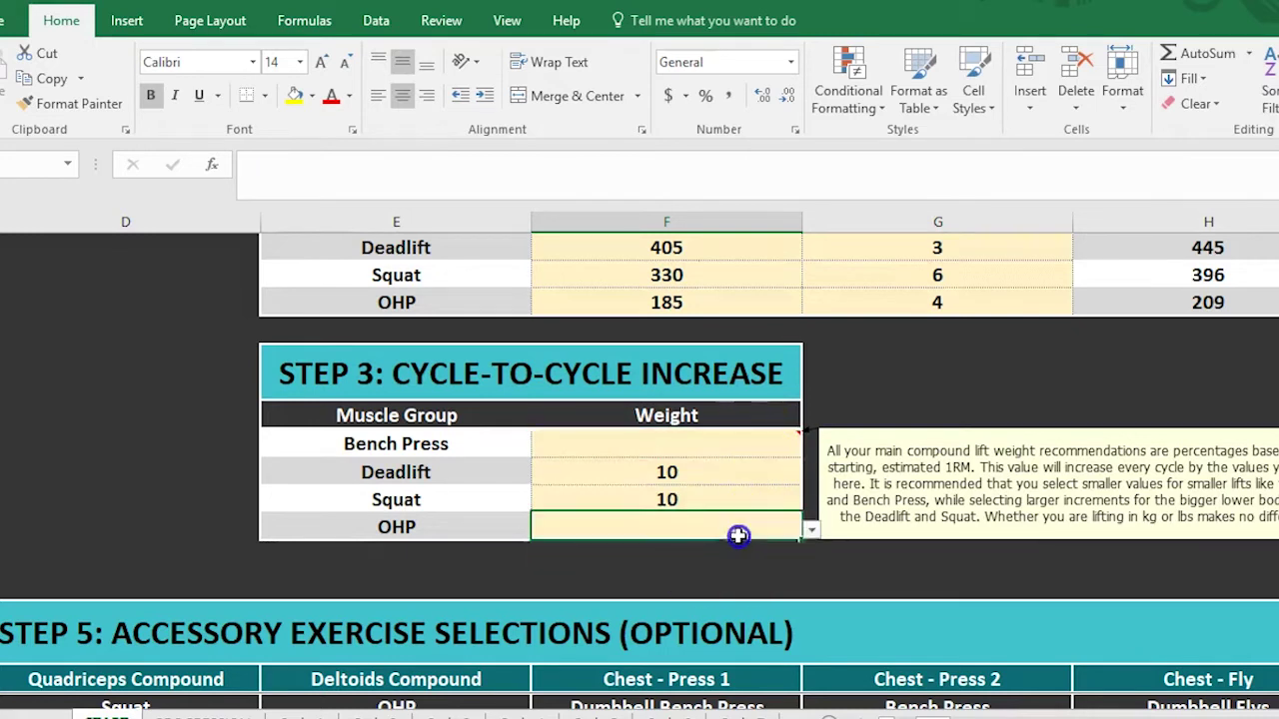
{"action": "left_click", "coordinate": [810, 533]}
{"action": "left_click", "coordinate": [636, 570]}
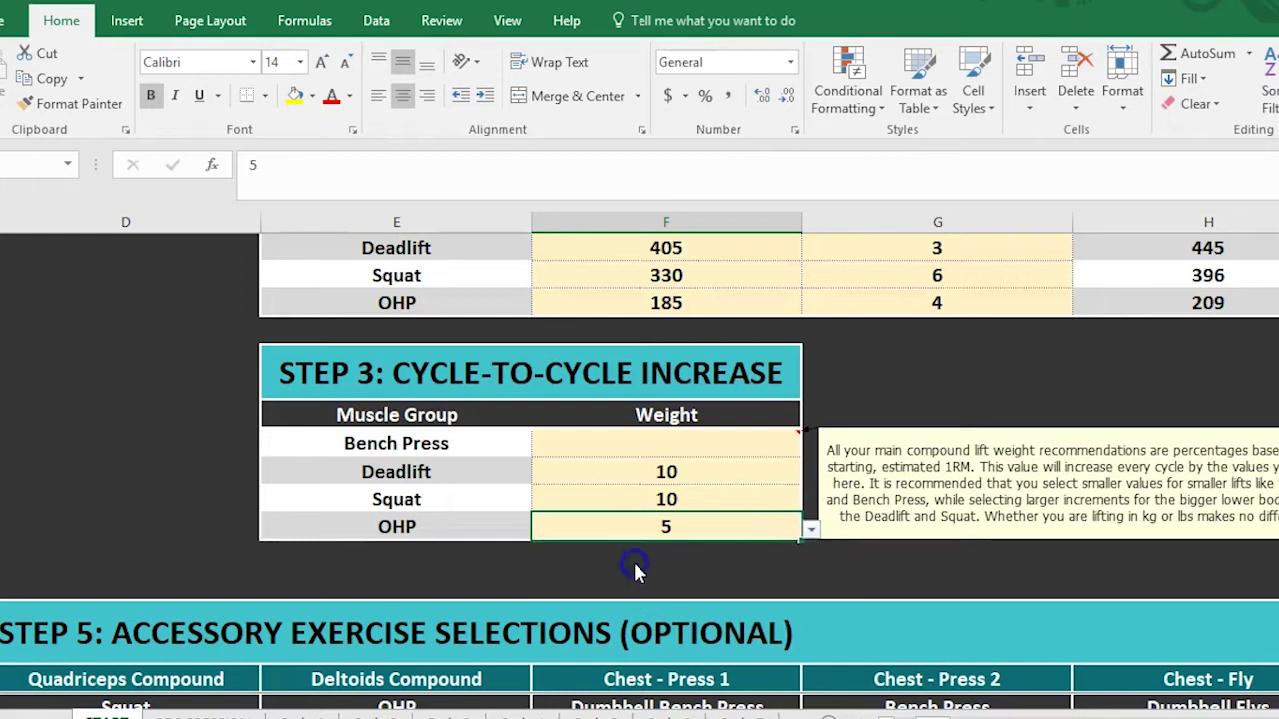
{"action": "left_click", "coordinate": [745, 451]}
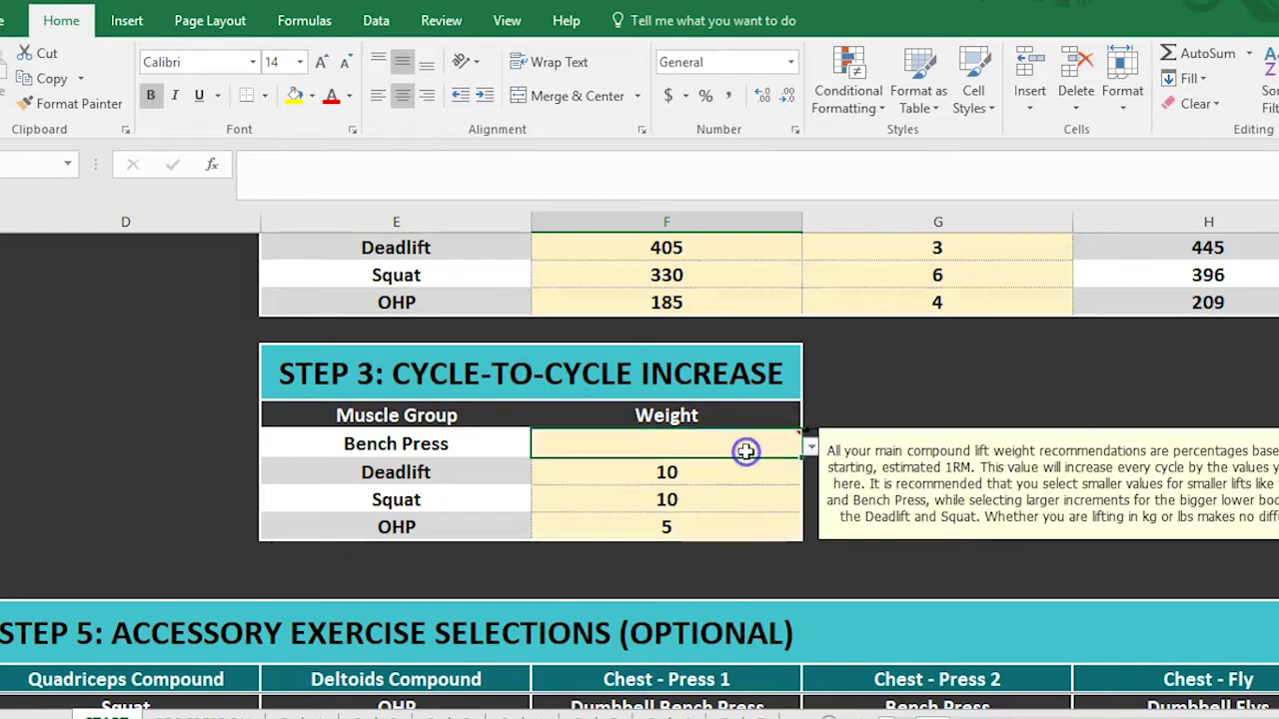
{"action": "left_click", "coordinate": [811, 448]}
{"action": "left_click", "coordinate": [704, 495]}
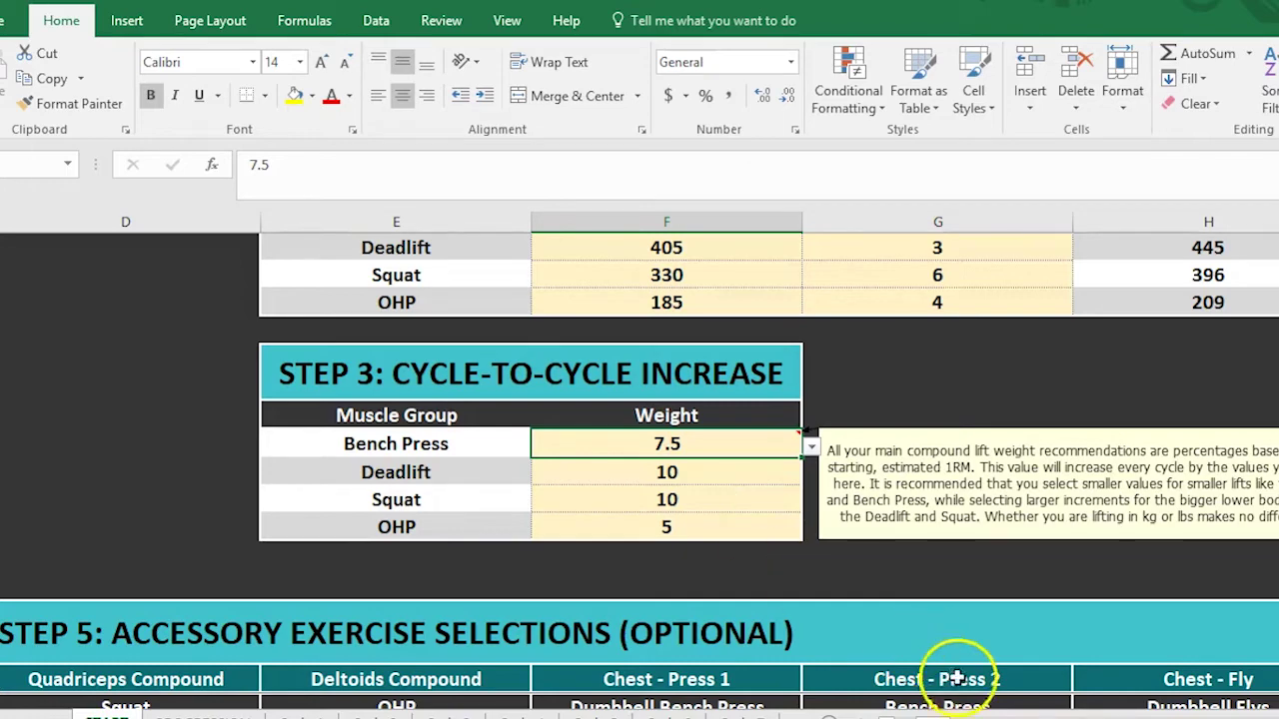
Look over the Step 4 exercise selections table and list the exercise options for Chest Fly
{"action": "scroll", "coordinate": [920, 689], "scroll_direction": "left", "scroll_amount": 3}
{"action": "scroll", "coordinate": [731, 476], "scroll_direction": "up", "scroll_amount": 5}
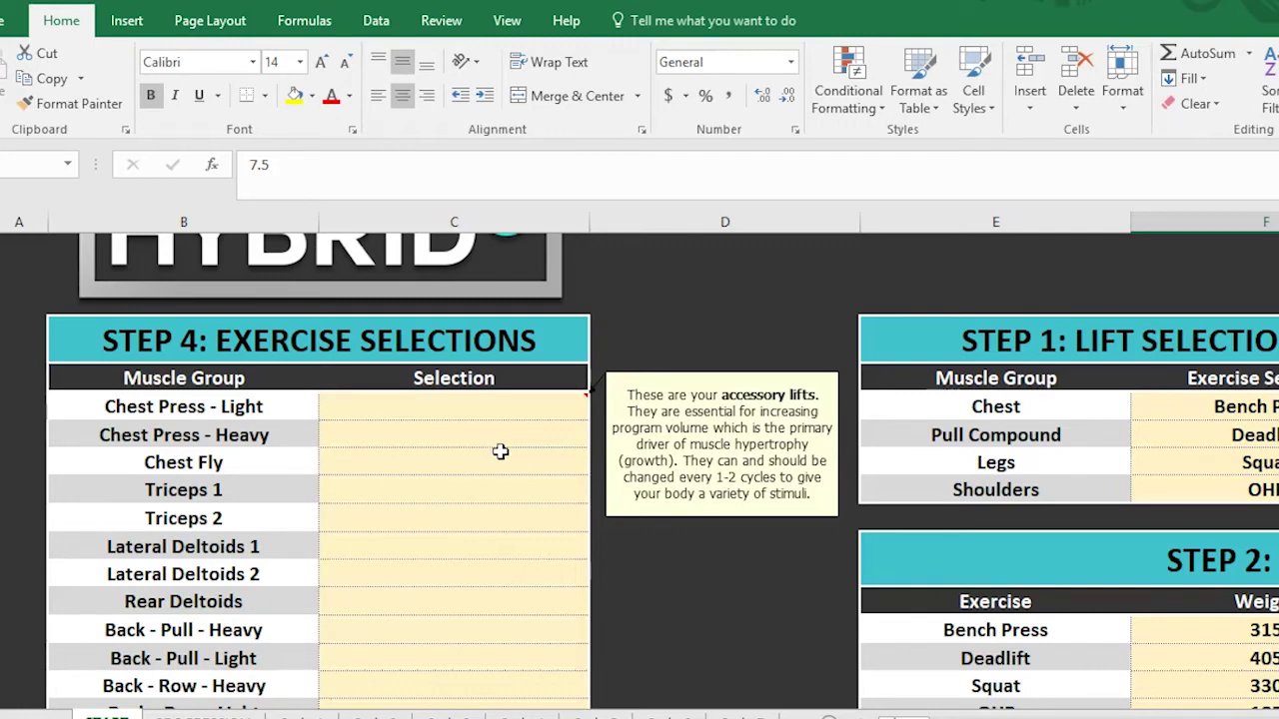
{"action": "left_click", "coordinate": [500, 452]}
{"action": "scroll", "coordinate": [599, 408], "scroll_direction": "down", "scroll_amount": 1}
{"action": "left_click", "coordinate": [598, 408]}
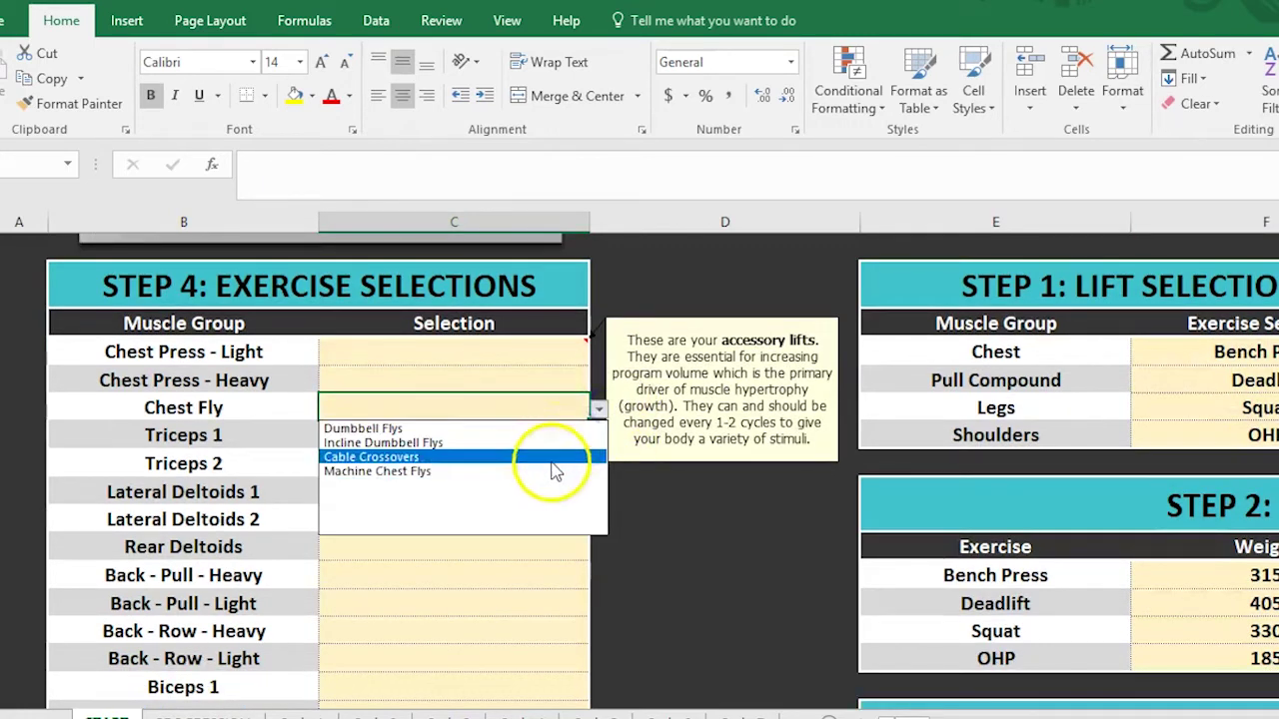
{"action": "left_click", "coordinate": [508, 465]}
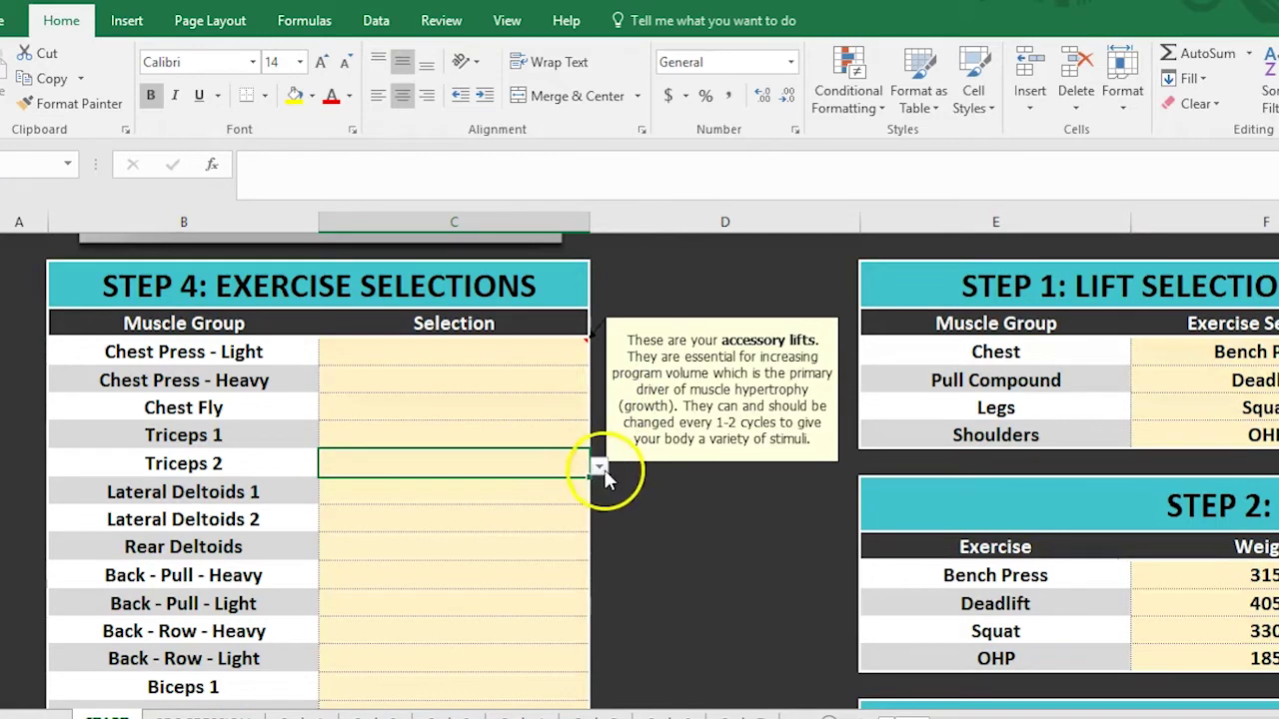
{"action": "left_click", "coordinate": [727, 544]}
{"action": "scroll", "coordinate": [472, 471], "scroll_direction": "down", "scroll_amount": 2}
{"action": "scroll", "coordinate": [329, 449], "scroll_direction": "up", "scroll_amount": 1}
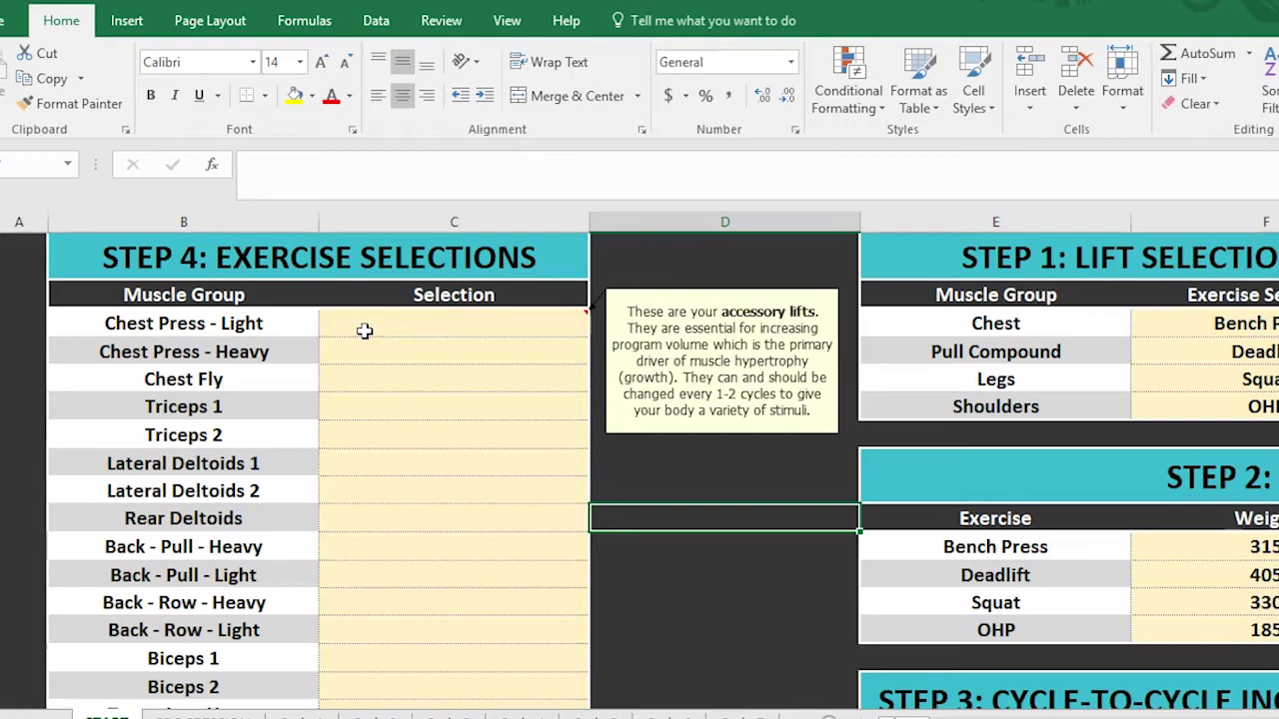
Choose Lat Pulldowns as the Back - Pull - Heavy exercise in the Step 4 table
{"action": "left_click", "coordinate": [391, 353]}
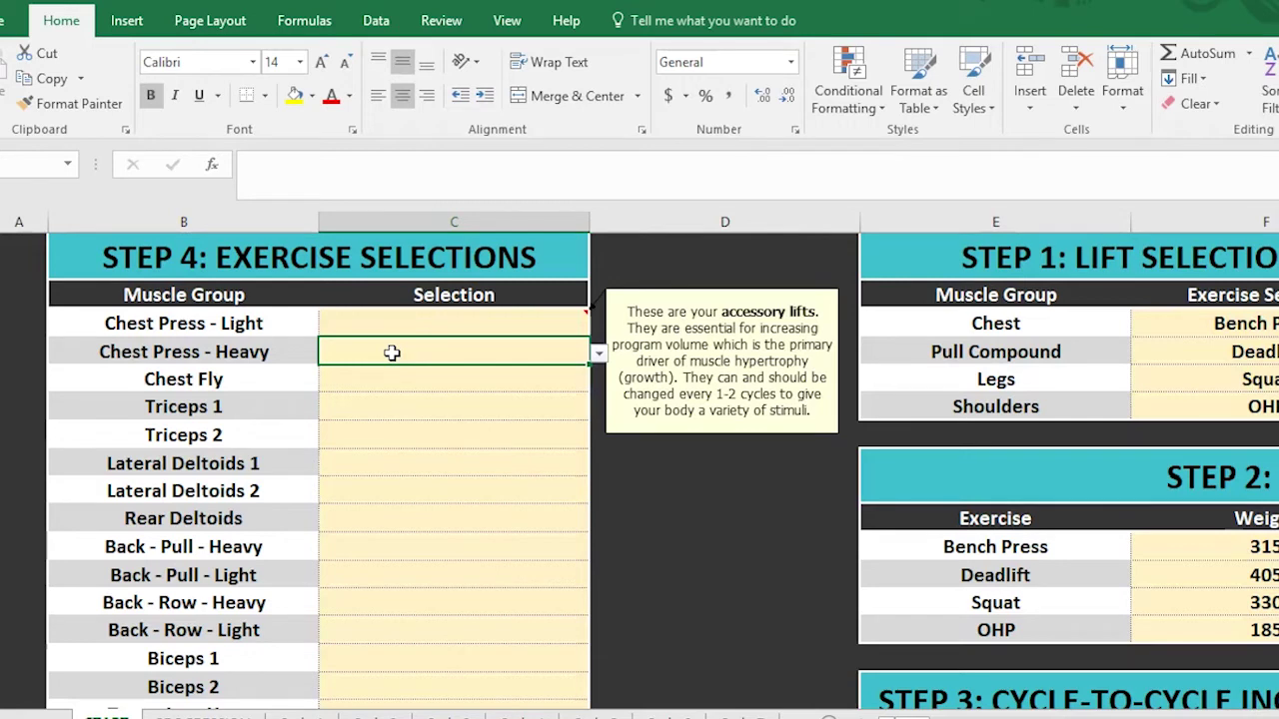
{"action": "scroll", "coordinate": [417, 377], "scroll_direction": "down", "scroll_amount": 2}
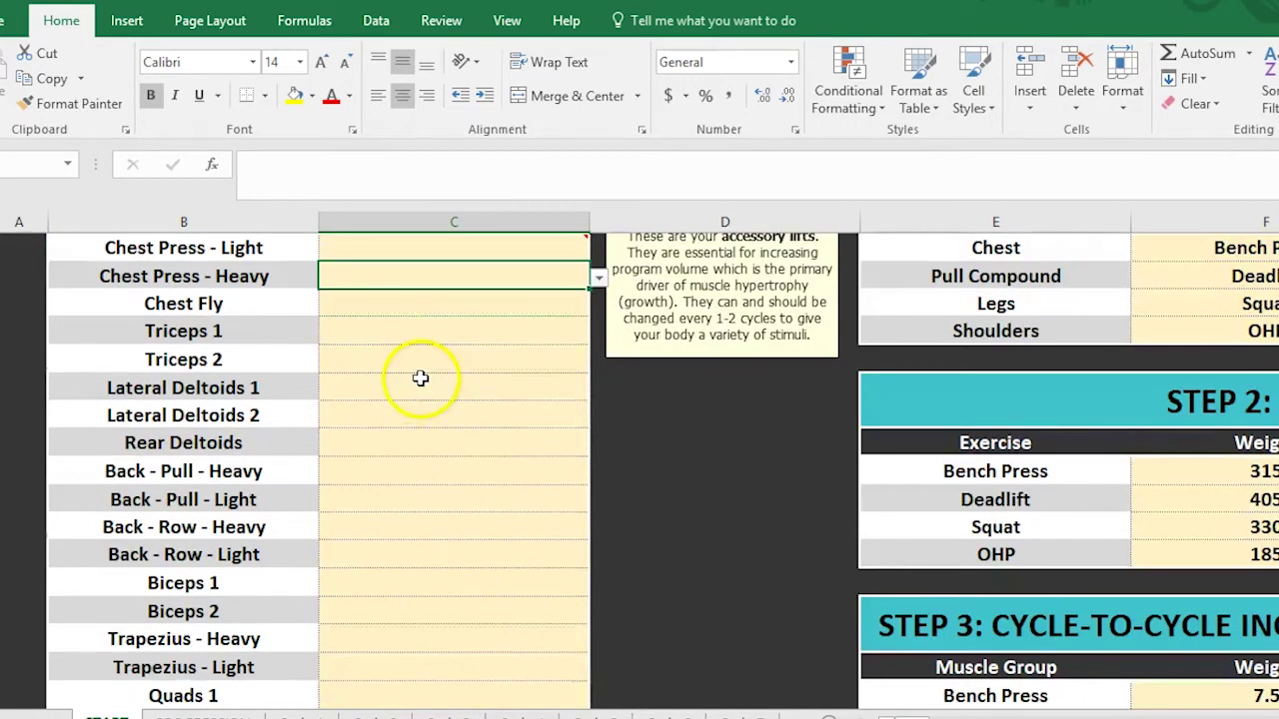
{"action": "scroll", "coordinate": [441, 444], "scroll_direction": "down", "scroll_amount": 1}
{"action": "left_click", "coordinate": [540, 362]}
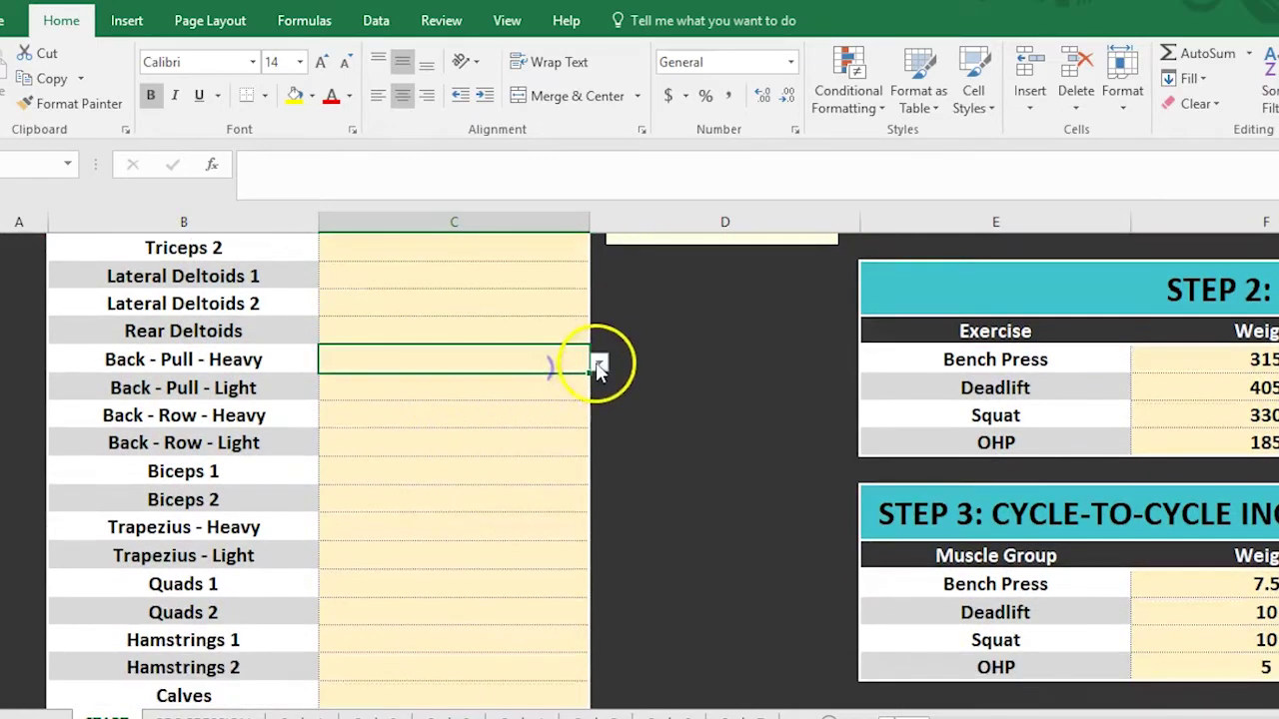
{"action": "left_click", "coordinate": [600, 362]}
{"action": "left_click", "coordinate": [527, 419]}
Choose Seated Cable Rows as the Back - Row - Light exercise in the Step 4 table
{"action": "left_click", "coordinate": [514, 440]}
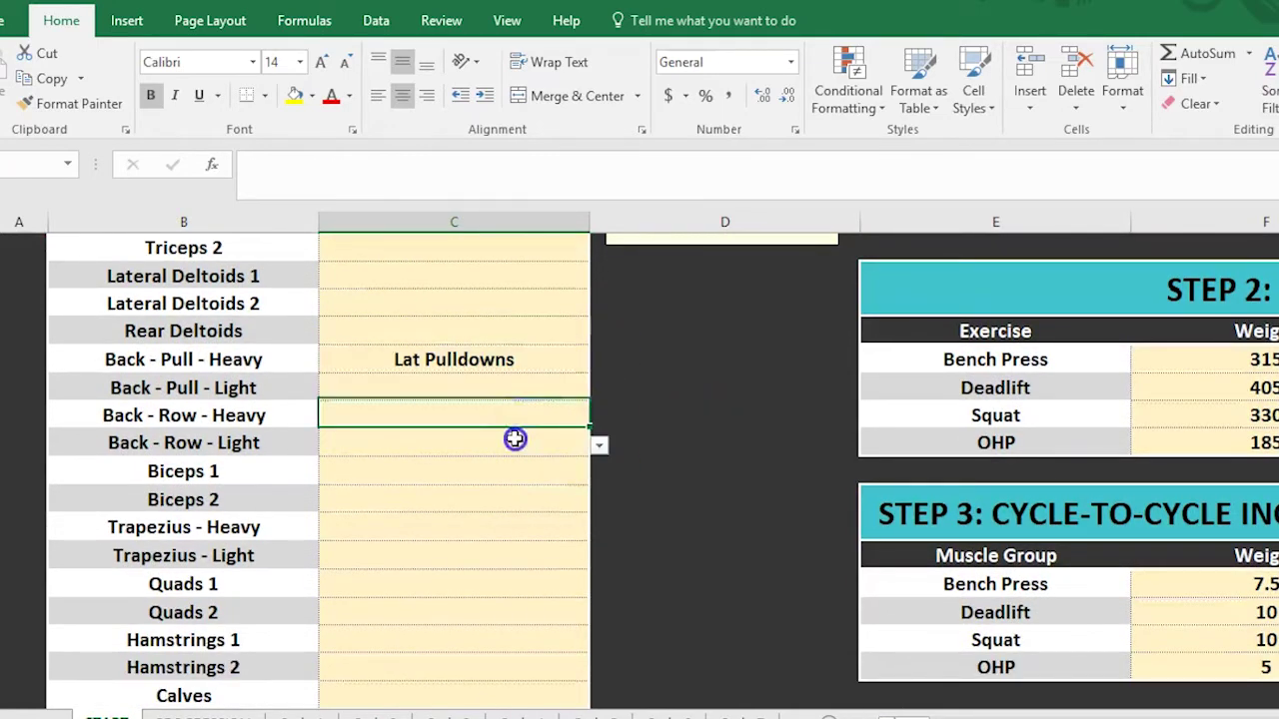
{"action": "left_click", "coordinate": [599, 443]}
{"action": "left_click", "coordinate": [544, 466]}
Choose Cable Y Raise as the Lateral Deltoids 2 exercise in the Step 4 table
{"action": "left_click", "coordinate": [567, 304]}
{"action": "left_click", "coordinate": [599, 304]}
{"action": "left_click", "coordinate": [542, 366]}
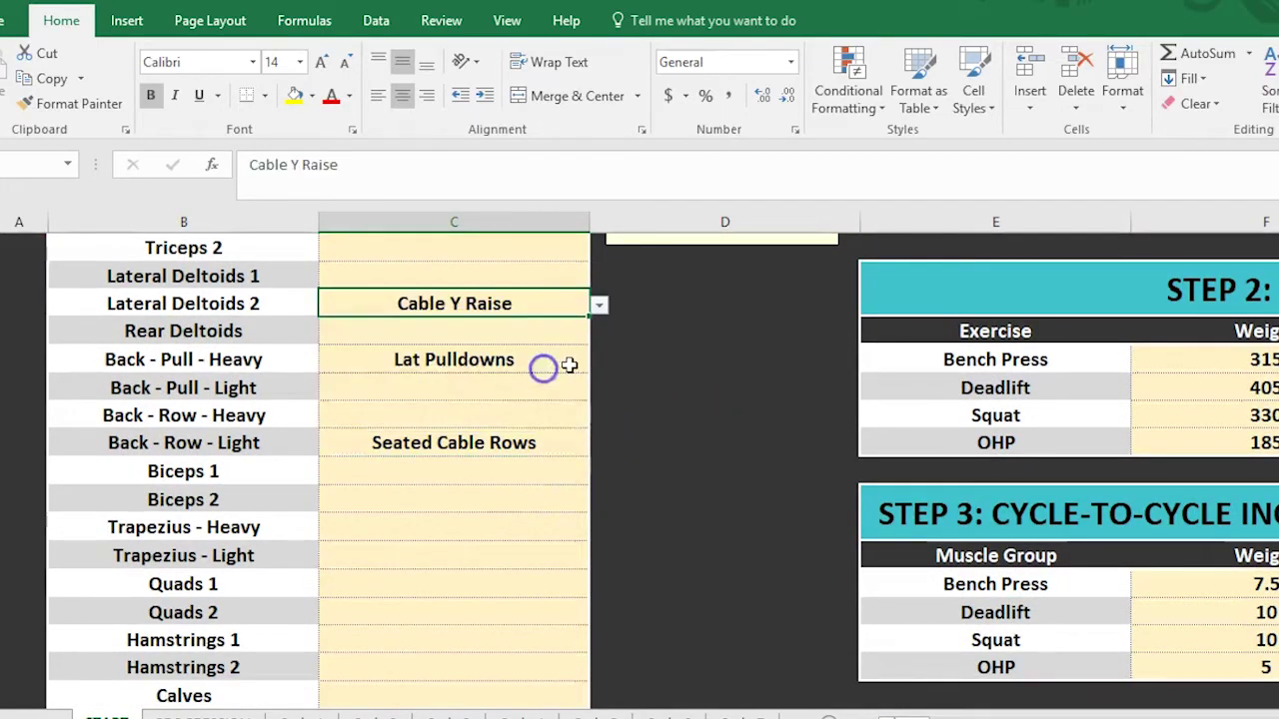
Choose Dumbbell Bench Press for Chest Press - Light and Incline Bench Press for Chest Press - Heavy in the Step 4 table
{"action": "scroll", "coordinate": [564, 420], "scroll_direction": "up", "scroll_amount": 3}
{"action": "left_click", "coordinate": [584, 345]}
{"action": "left_click", "coordinate": [599, 352]}
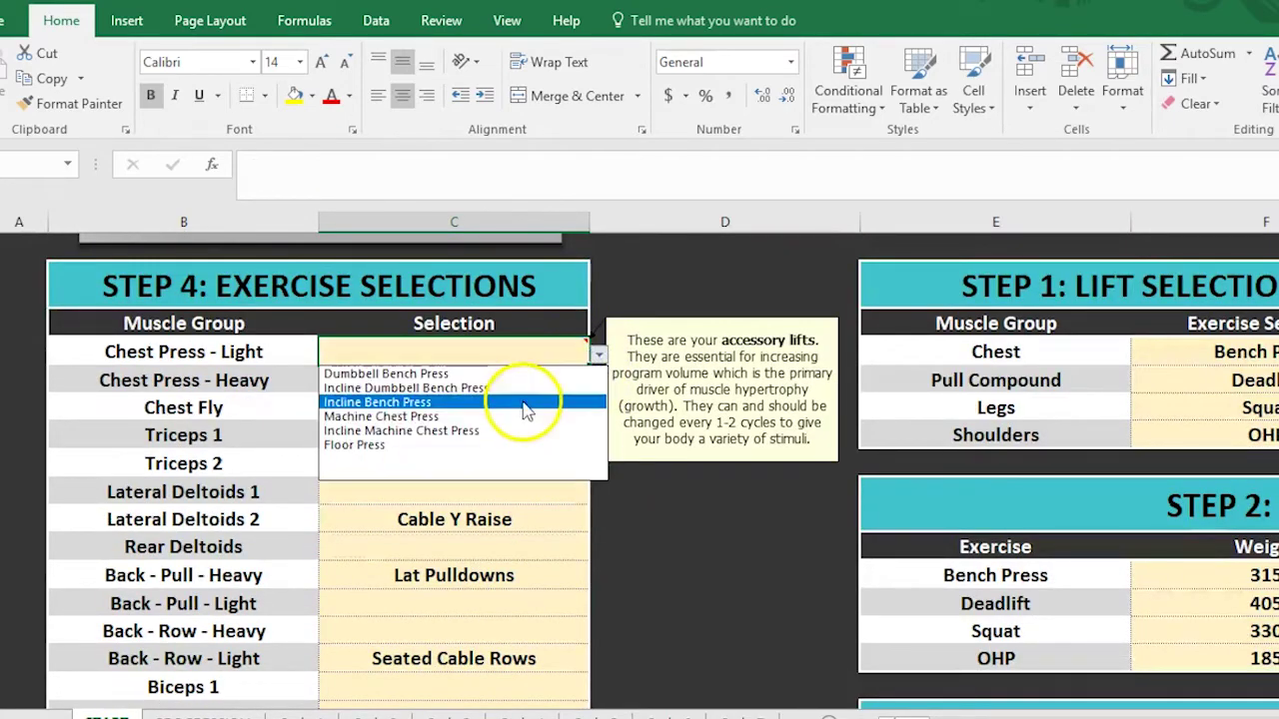
{"action": "left_click", "coordinate": [526, 371]}
{"action": "left_click", "coordinate": [545, 380]}
{"action": "left_click", "coordinate": [599, 382]}
{"action": "left_click", "coordinate": [545, 416]}
Fill the empty Chest Fly to Back - Pull - Light selections with Incline Dumbbell Flys, Dips, Cable Tricep Extensions, Machine Lateral Raise, Face Pulls and Chin-Ups
{"action": "left_click", "coordinate": [561, 490]}
{"action": "scroll", "coordinate": [560, 490], "scroll_direction": "down", "scroll_amount": 1}
Select Seated Cable Rows, Machine Rows, Preacher Curls, Concentration Curls, Trap Bar Shrugs, Cable Shrugs and Leg Press for Back - Row - Heavy through Quads 1
{"action": "left_click", "coordinate": [599, 501]}
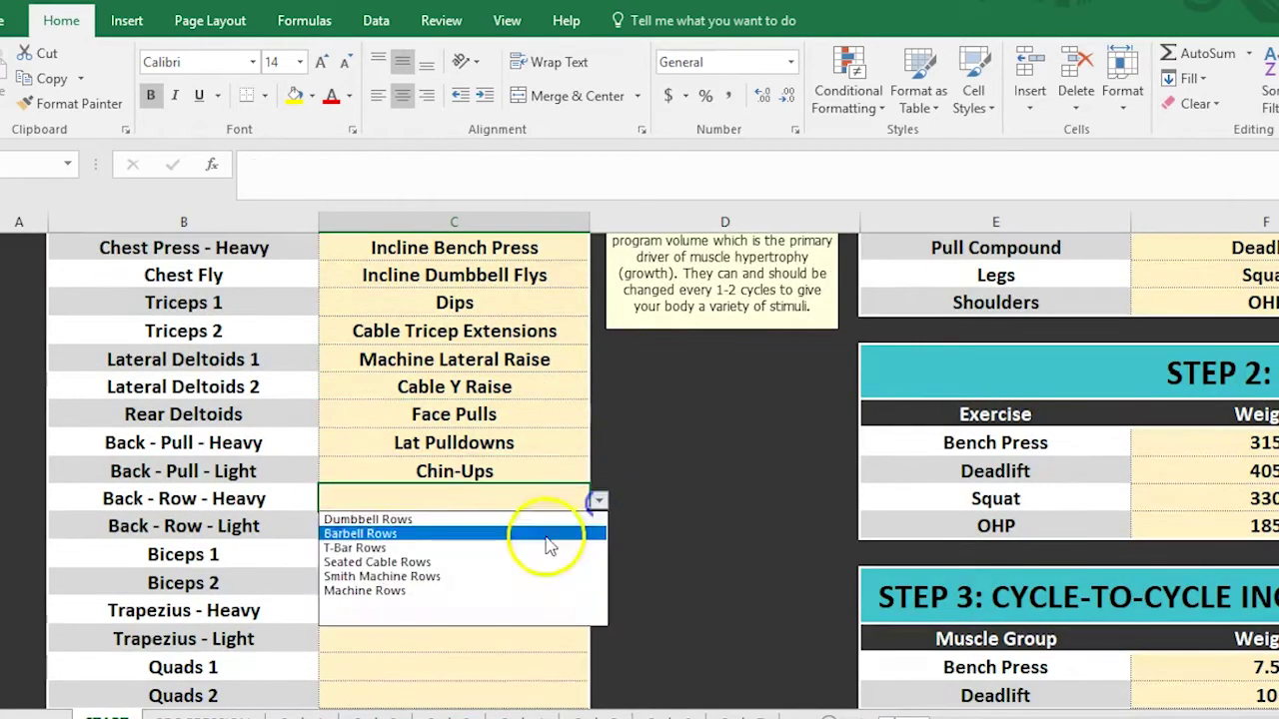
{"action": "scroll", "coordinate": [560, 500], "scroll_direction": "down", "scroll_amount": 1}
{"action": "left_click", "coordinate": [599, 477]}
{"action": "scroll", "coordinate": [560, 489], "scroll_direction": "down", "scroll_amount": 1}
Select Leg Extensions for Quads 2, Dumbbell Stiff-Leg Deadlifts and Stiff-Leg Deadlifts for Hamstrings 1 and 2, and Seated Calve Raises for Calves
{"action": "left_click", "coordinate": [610, 506]}
{"action": "left_click", "coordinate": [599, 500]}
{"action": "left_click", "coordinate": [600, 528]}
{"action": "left_click", "coordinate": [599, 557]}
{"action": "left_click", "coordinate": [542, 579]}
{"action": "left_click", "coordinate": [600, 584]}
{"action": "left_click", "coordinate": [545, 617]}
{"action": "left_click", "coordinate": [673, 565]}
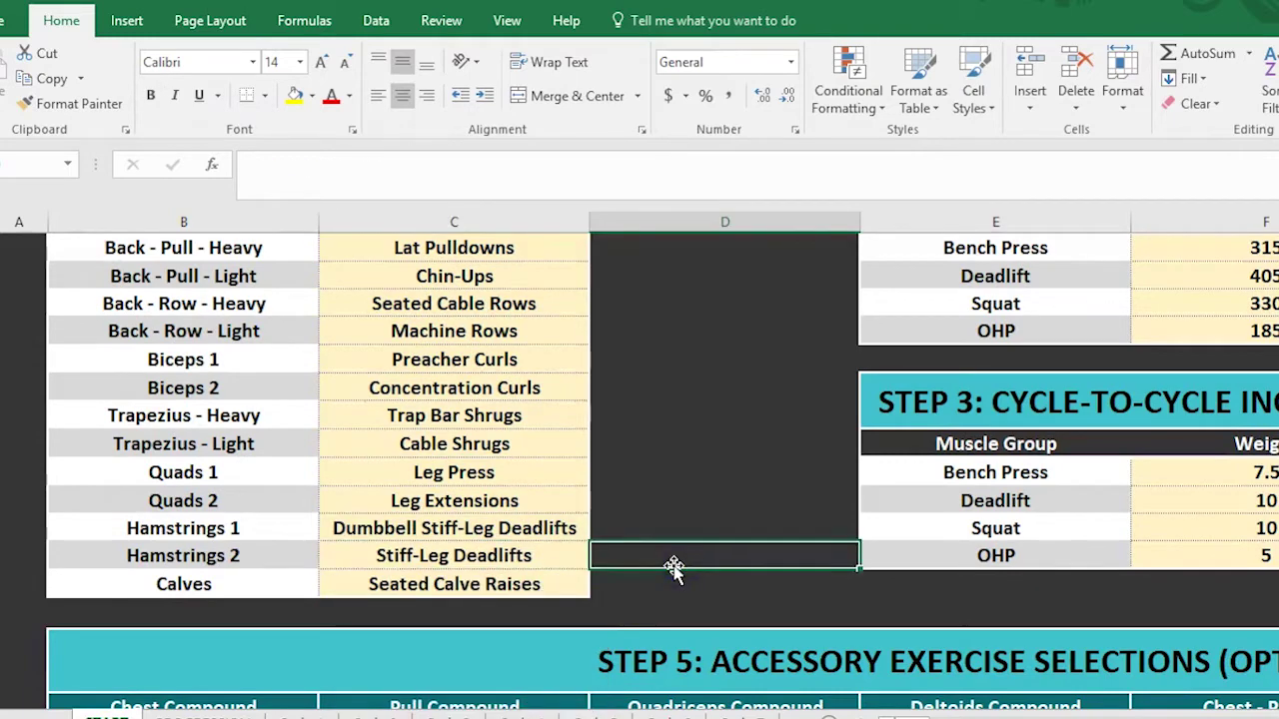
Review the exercises chosen for every muscle group in the Step 4 table
{"action": "scroll", "coordinate": [665, 559], "scroll_direction": "up", "scroll_amount": 5}
{"action": "scroll", "coordinate": [509, 429], "scroll_direction": "down", "scroll_amount": 4}
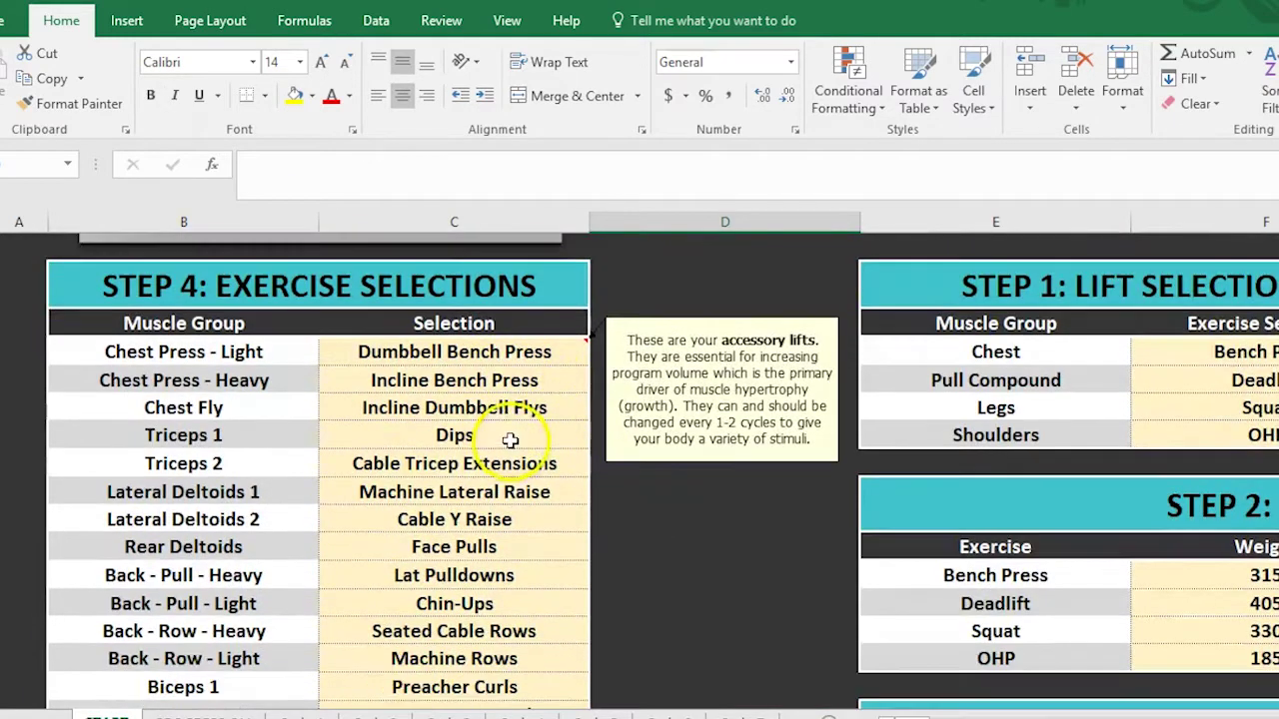
{"action": "scroll", "coordinate": [539, 489], "scroll_direction": "down", "scroll_amount": 1}
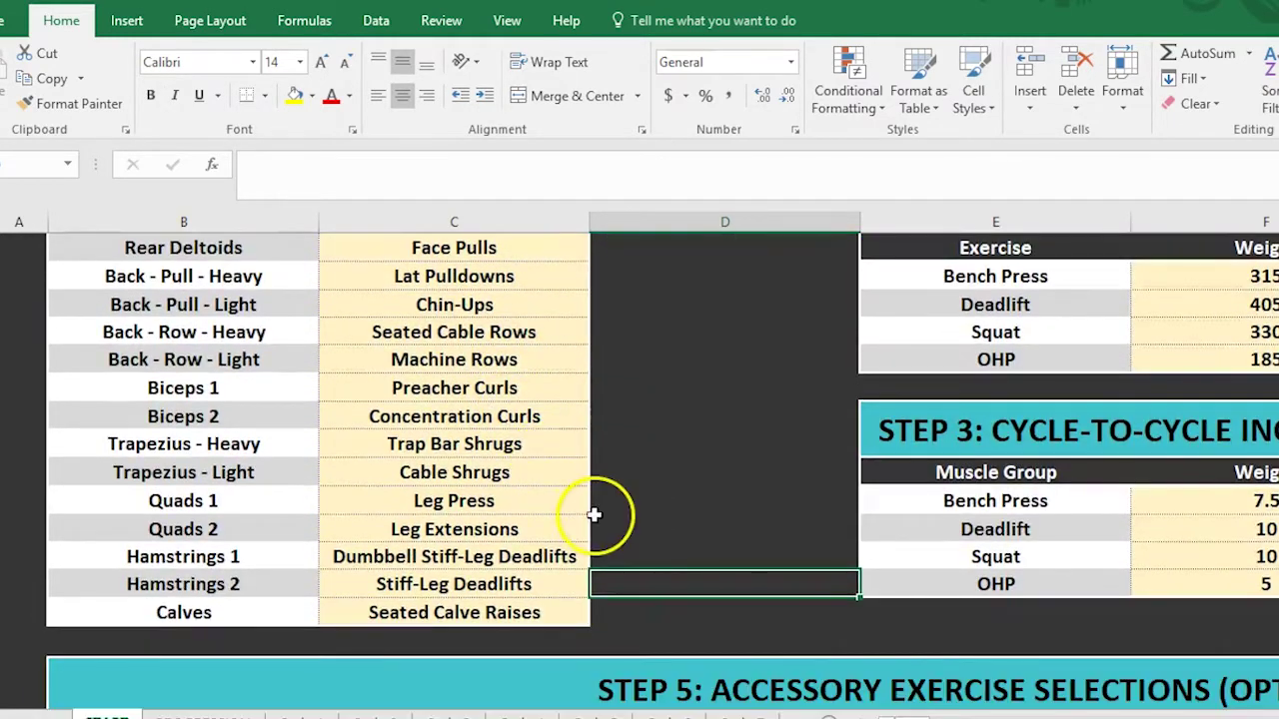
{"action": "scroll", "coordinate": [549, 524], "scroll_direction": "up", "scroll_amount": 2}
{"action": "scroll", "coordinate": [507, 526], "scroll_direction": "up", "scroll_amount": 1}
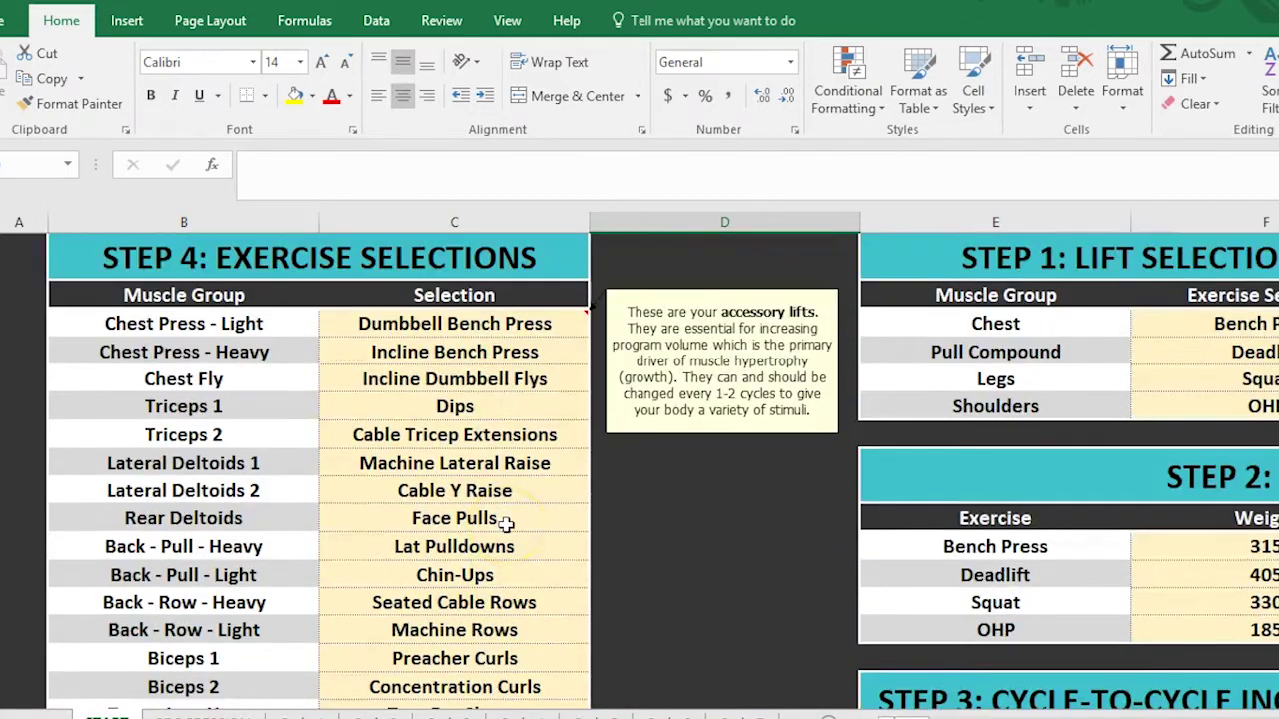
{"action": "scroll", "coordinate": [507, 525], "scroll_direction": "up", "scroll_amount": 1}
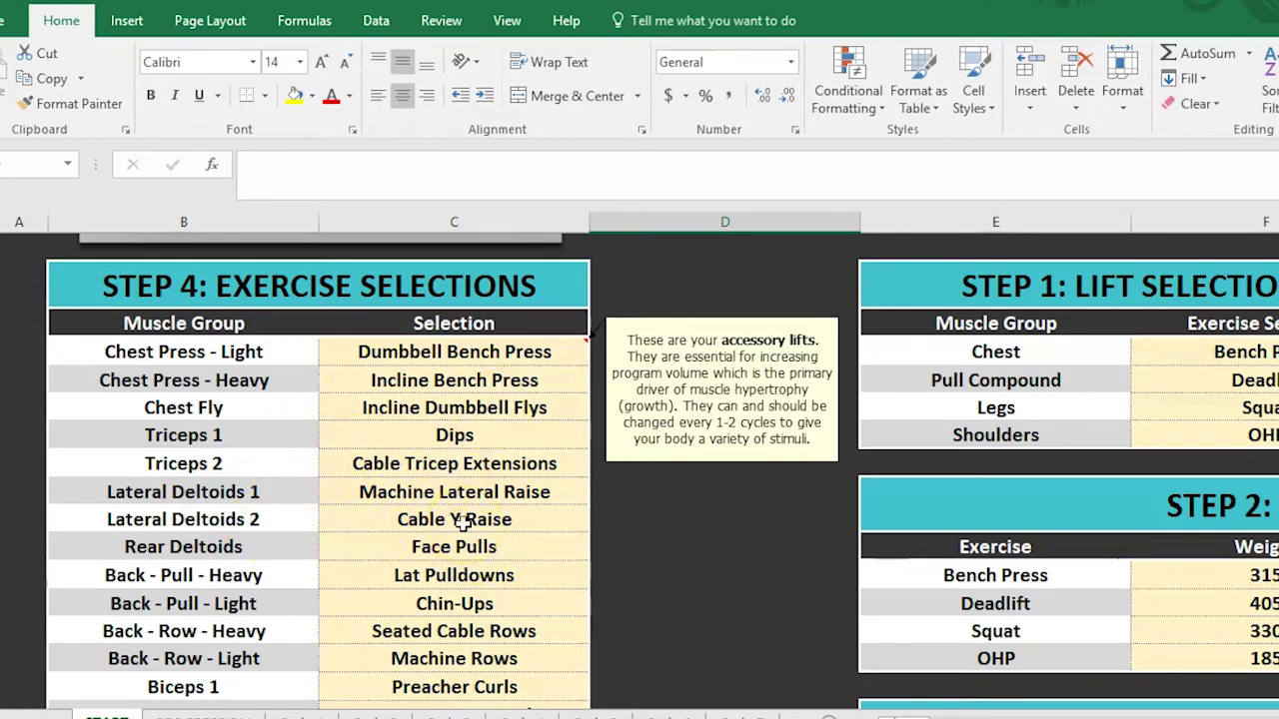
Check the exercise options offered for Chest Press - Light and look through the remaining Step 4 selections down to Calves
{"action": "left_click", "coordinate": [561, 357]}
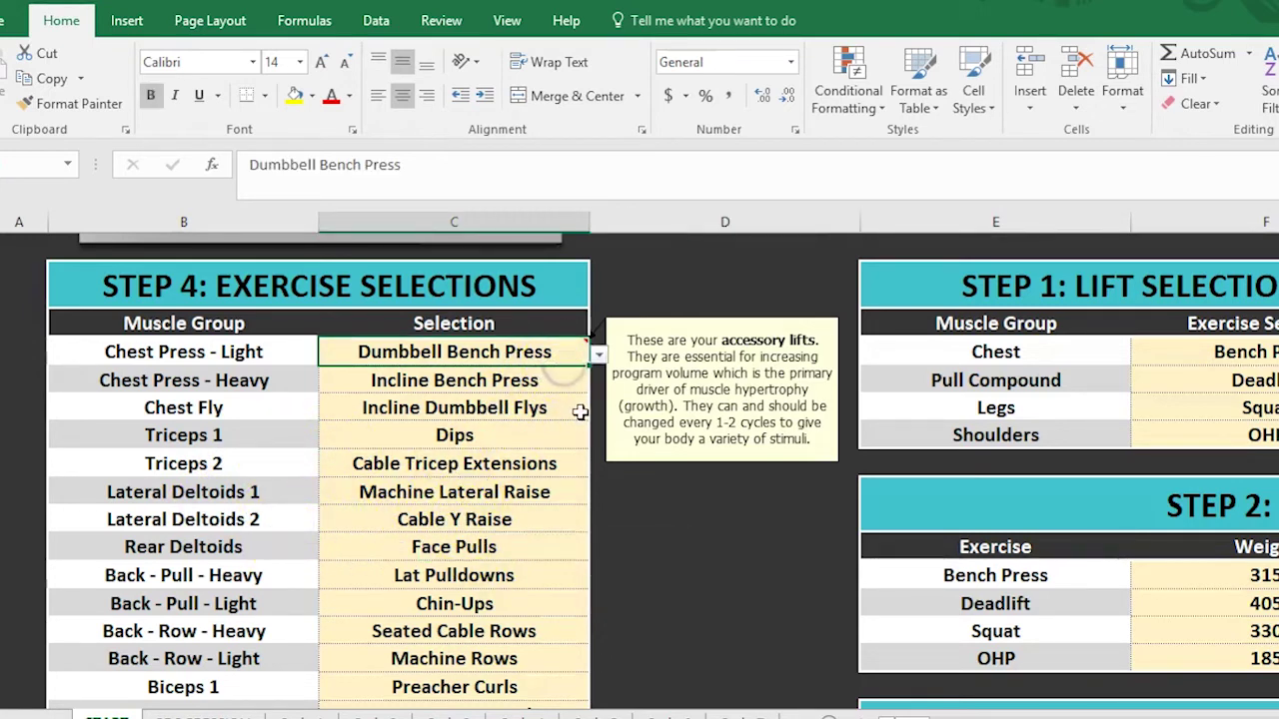
{"action": "left_click", "coordinate": [598, 358]}
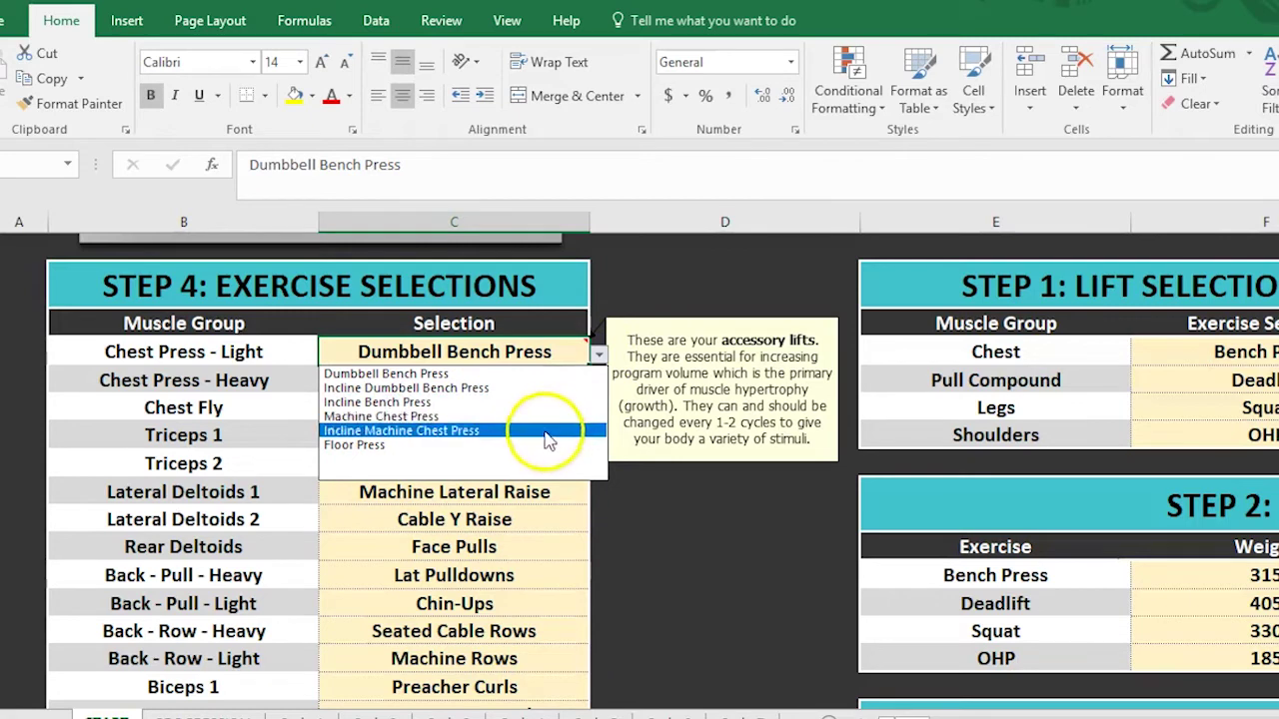
{"action": "left_click", "coordinate": [651, 508]}
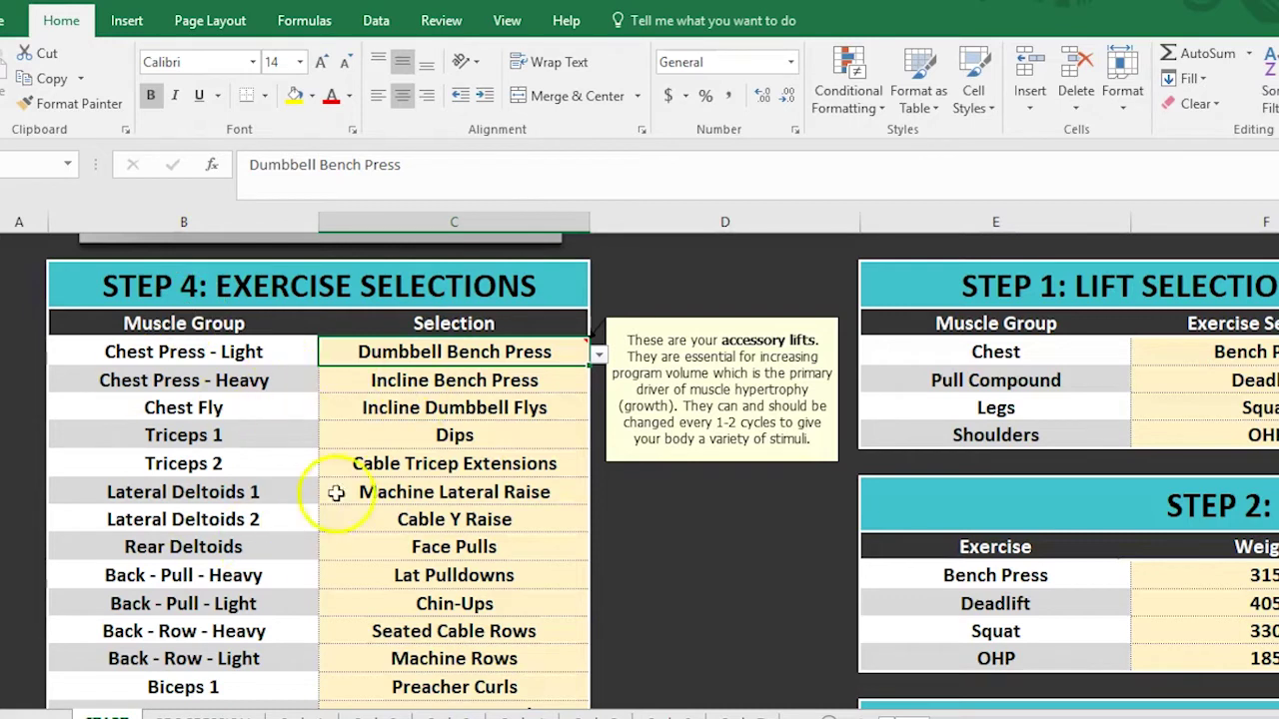
{"action": "scroll", "coordinate": [392, 436], "scroll_direction": "down", "scroll_amount": 1}
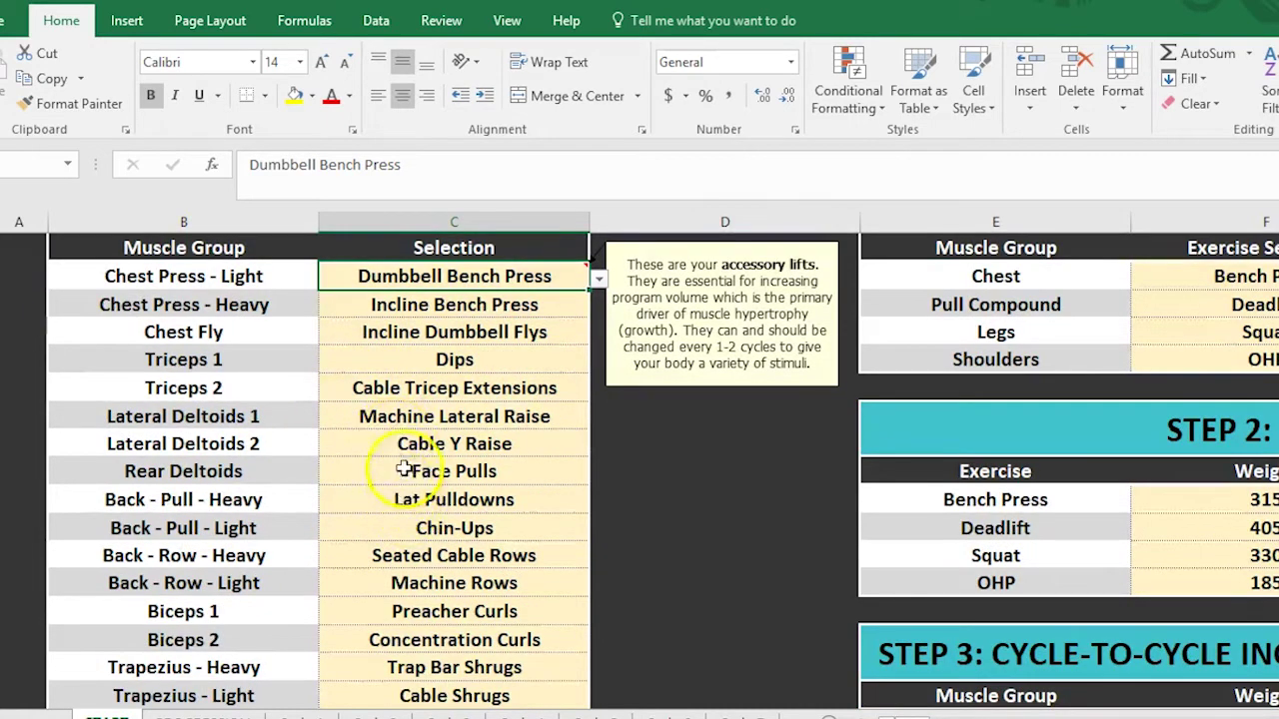
{"action": "scroll", "coordinate": [420, 443], "scroll_direction": "down", "scroll_amount": 1}
{"action": "scroll", "coordinate": [480, 470], "scroll_direction": "down", "scroll_amount": 1}
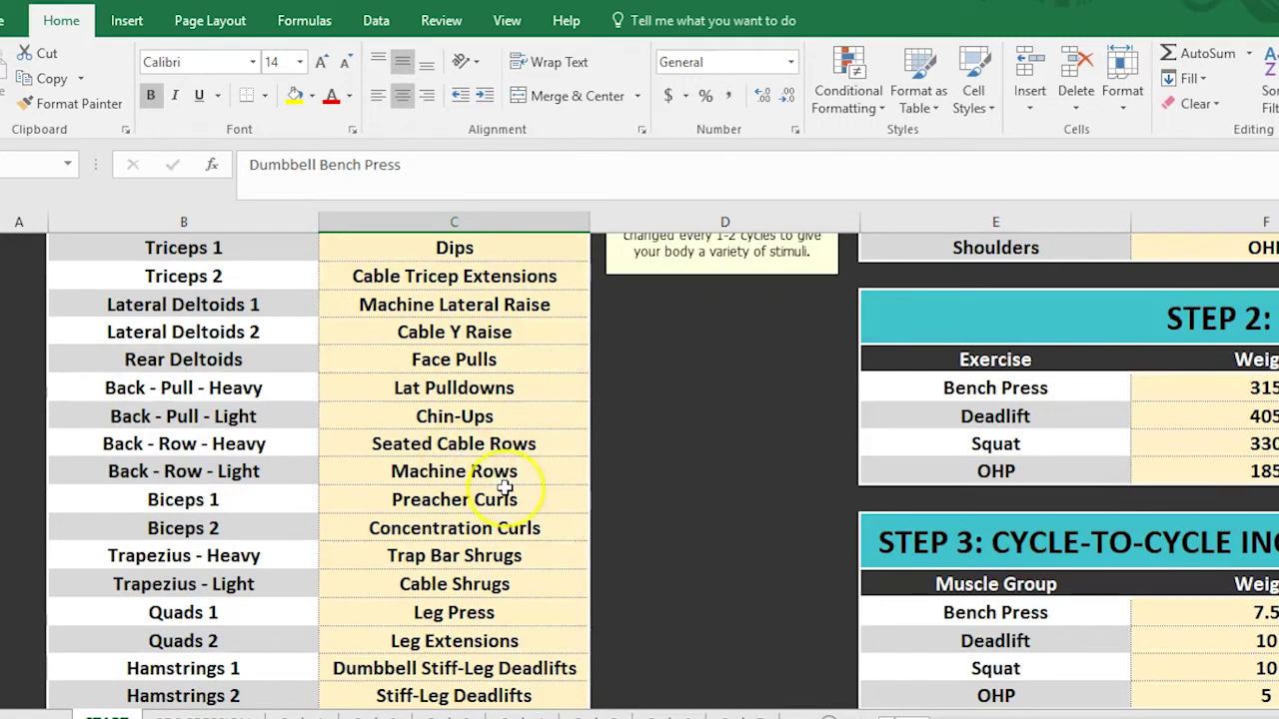
{"action": "scroll", "coordinate": [503, 489], "scroll_direction": "down", "scroll_amount": 3}
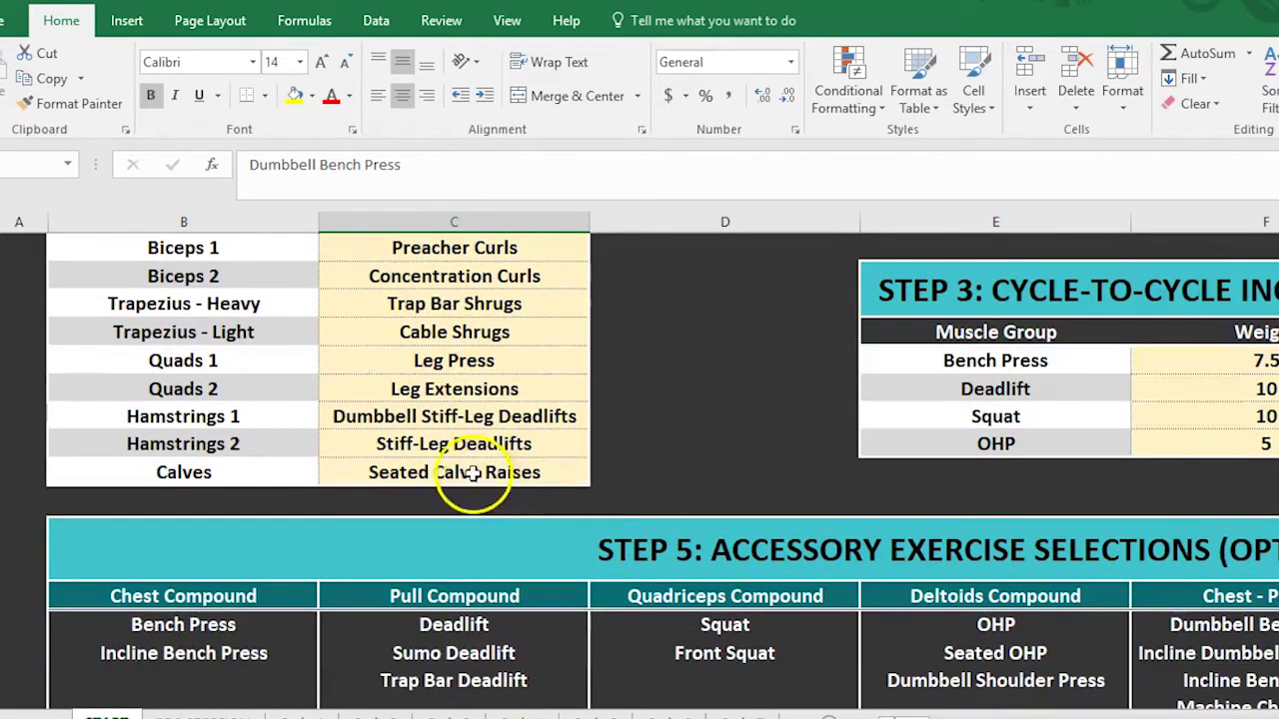
Check the exercise options offered for the Trapezius - Heavy selection in Step 4
{"action": "scroll", "coordinate": [473, 474], "scroll_direction": "up", "scroll_amount": 1}
{"action": "left_click", "coordinate": [465, 387]}
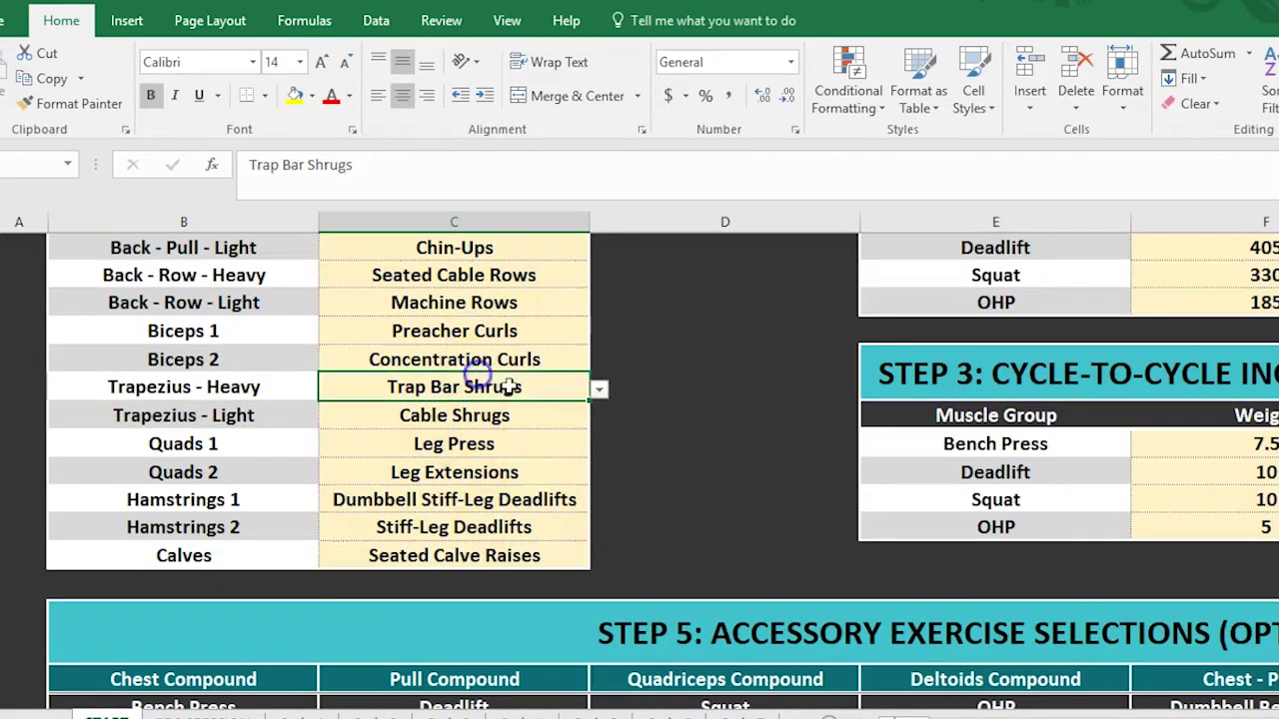
{"action": "left_click", "coordinate": [600, 393]}
{"action": "left_click", "coordinate": [671, 388]}
Try to enter "whatev" as an additional exercise below Cable Y Raise in the Lateral Deltoids list of Step 5
{"action": "scroll", "coordinate": [481, 514], "scroll_direction": "down", "scroll_amount": 5}
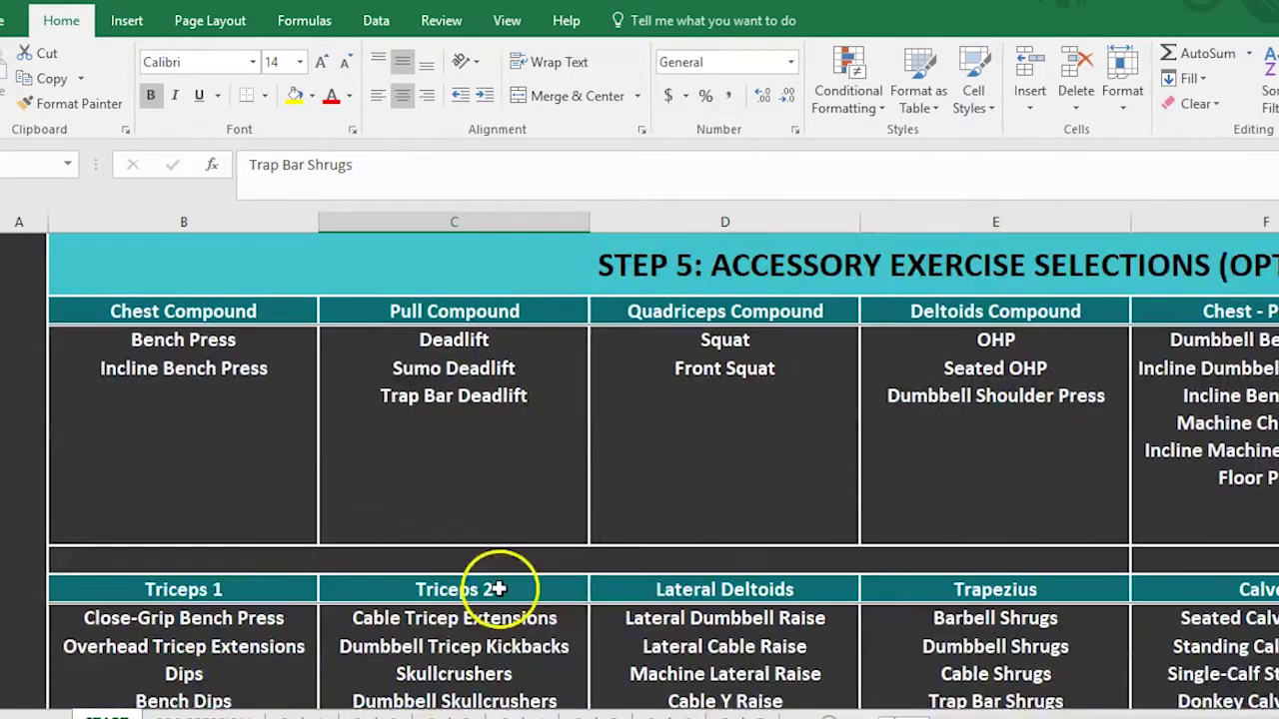
{"action": "scroll", "coordinate": [520, 619], "scroll_direction": "down", "scroll_amount": 2}
{"action": "left_click", "coordinate": [711, 630]}
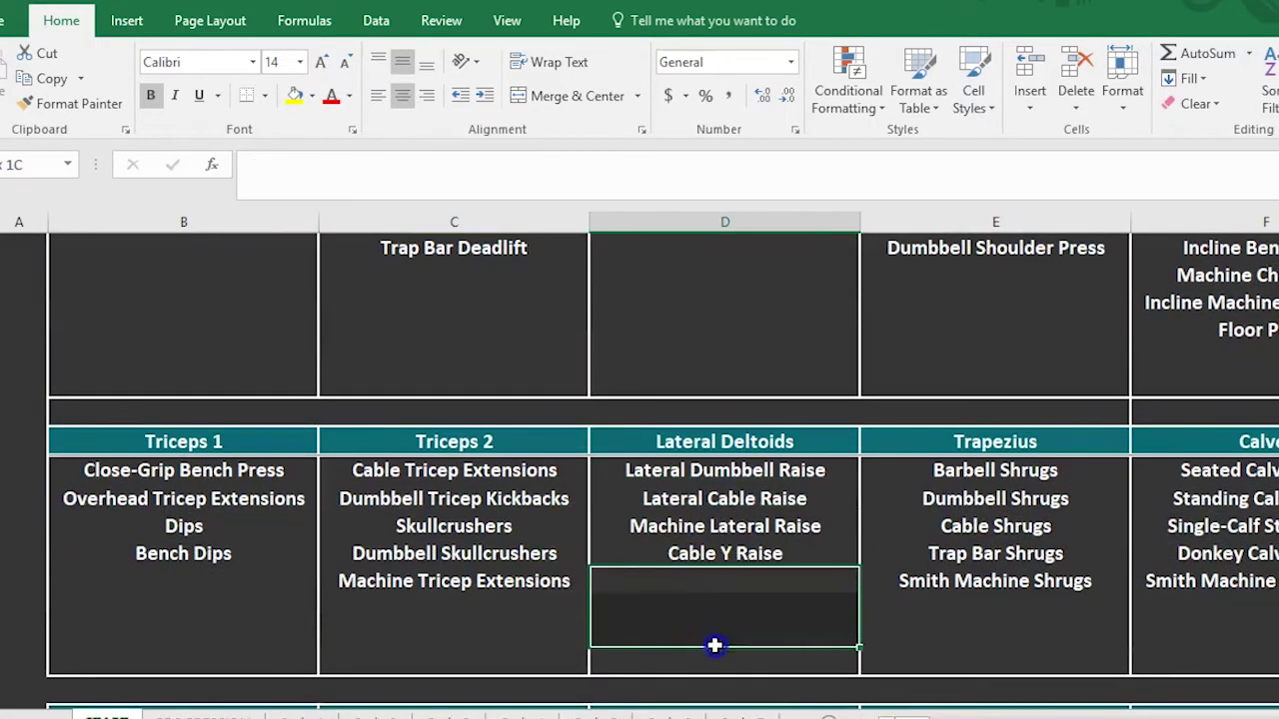
{"action": "left_click", "coordinate": [782, 631]}
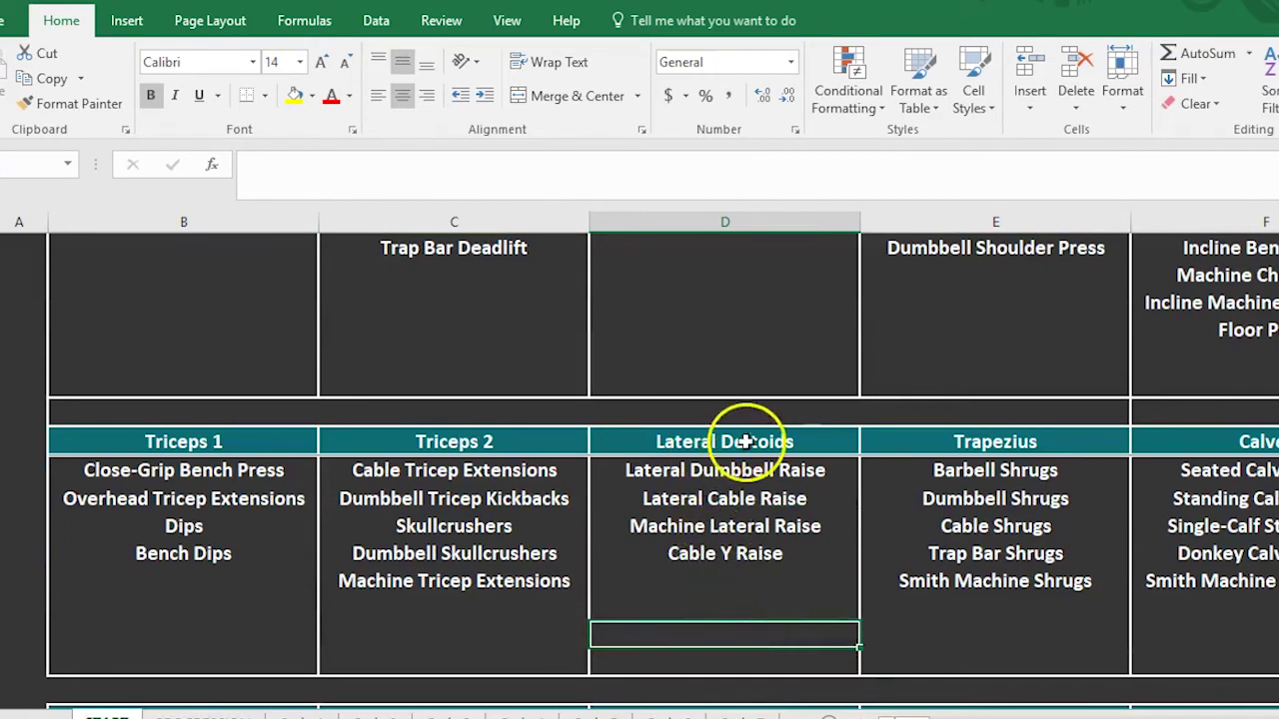
{"action": "left_click", "coordinate": [714, 573]}
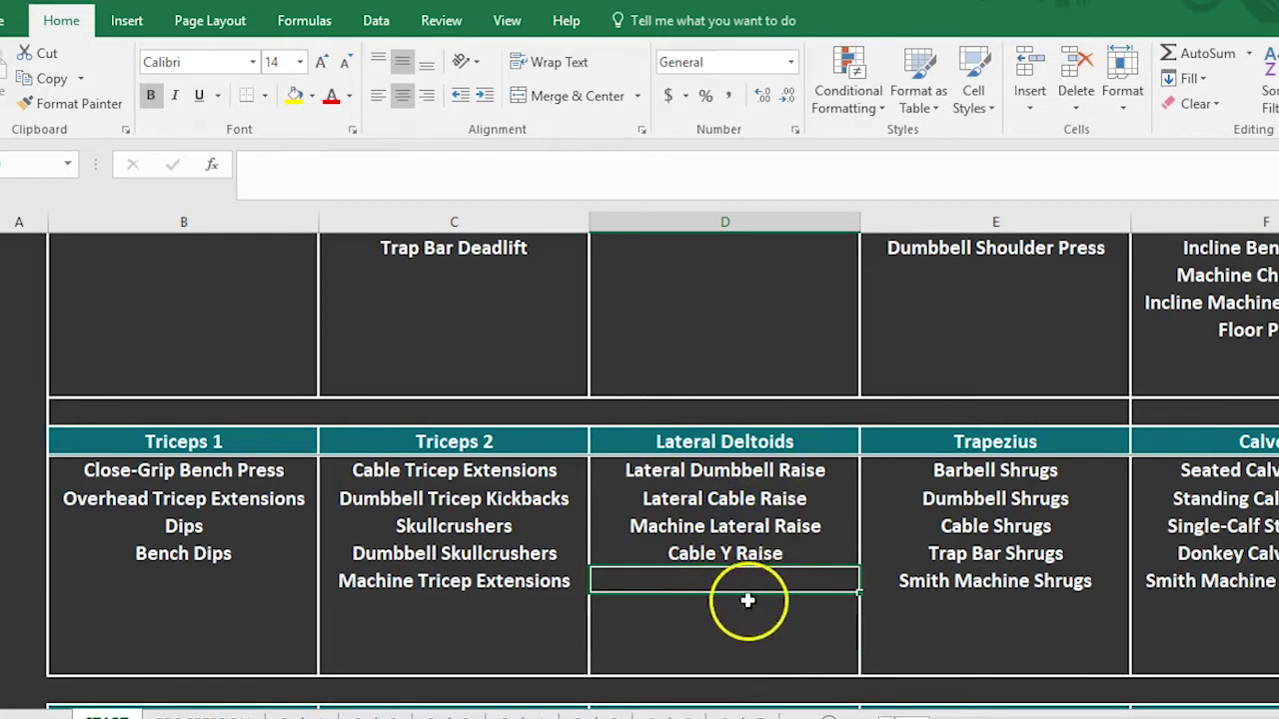
{"action": "double_click", "coordinate": [756, 588]}
{"action": "type", "text": "whatev"}
{"action": "key", "text": "Escape"}
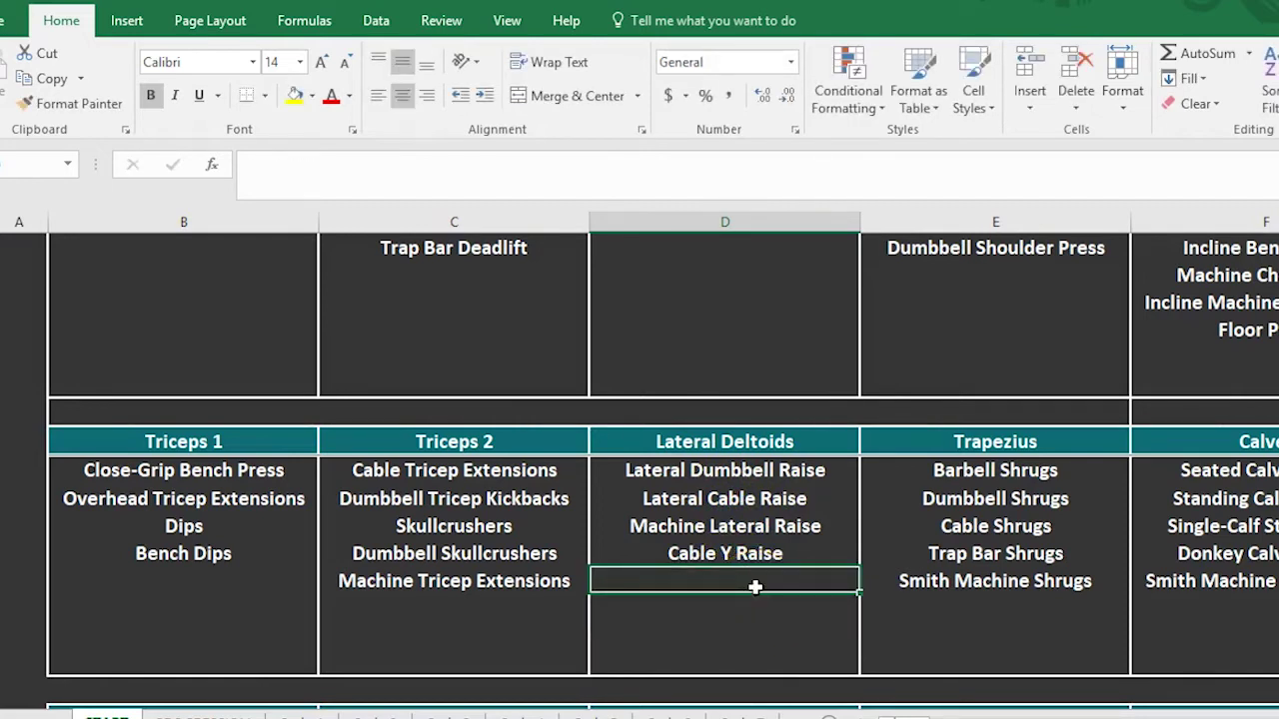
Switch to the question list in Word, check question 7 about changing cycles, and return to the Excel workbook
{"action": "scroll", "coordinate": [428, 486], "scroll_direction": "up", "scroll_amount": 4}
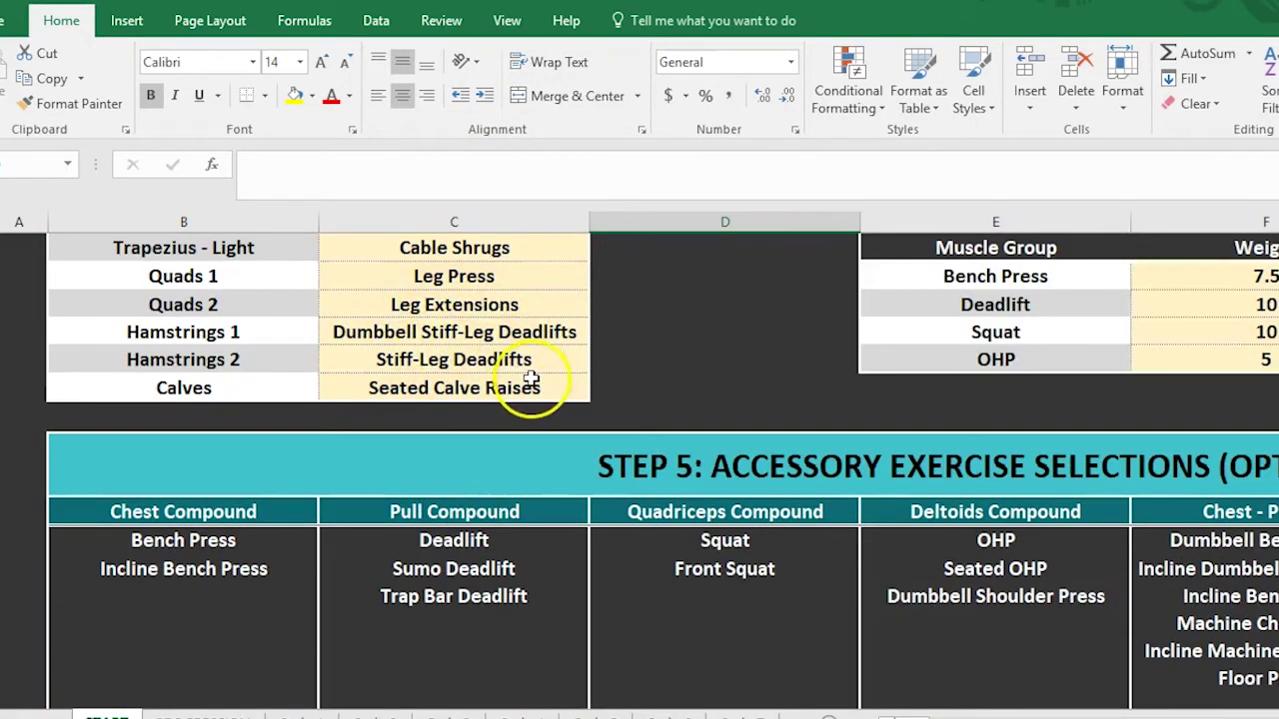
{"action": "key", "text": "alt+Tab"}
{"action": "left_click", "coordinate": [692, 459]}
{"action": "scroll", "coordinate": [799, 445], "scroll_direction": "down", "scroll_amount": 1}
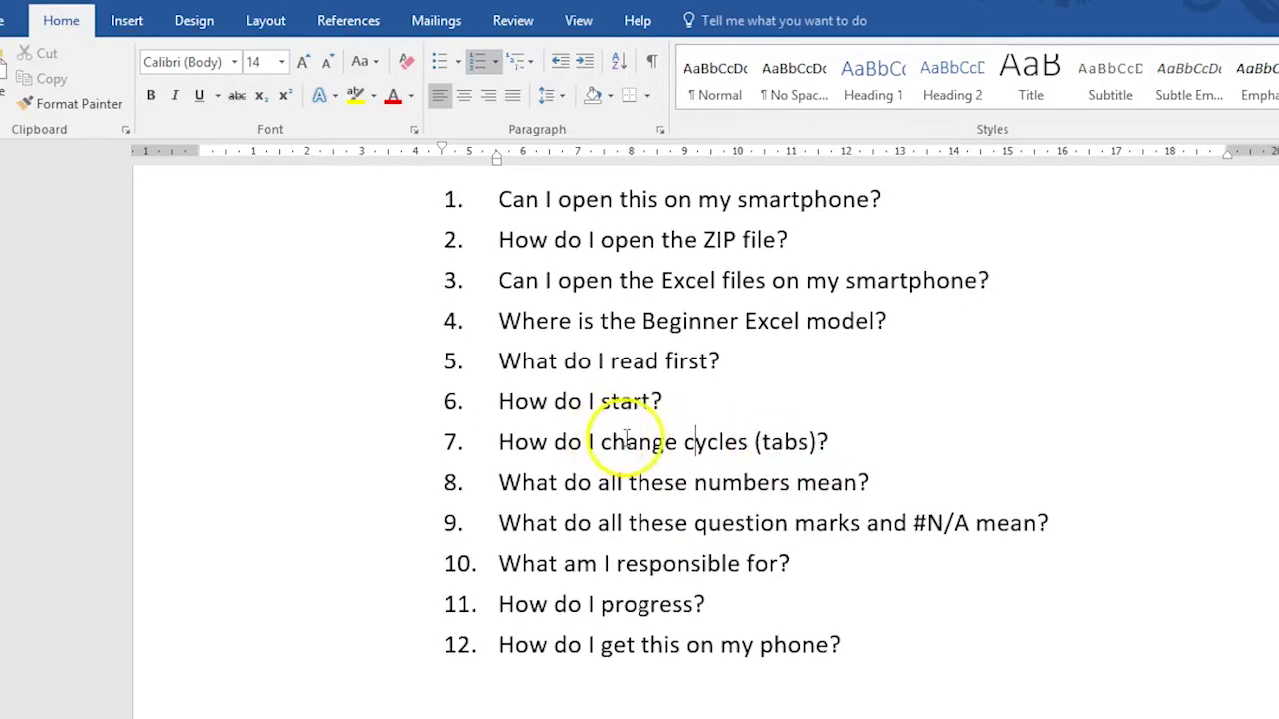
{"action": "key", "text": "alt+Tab"}
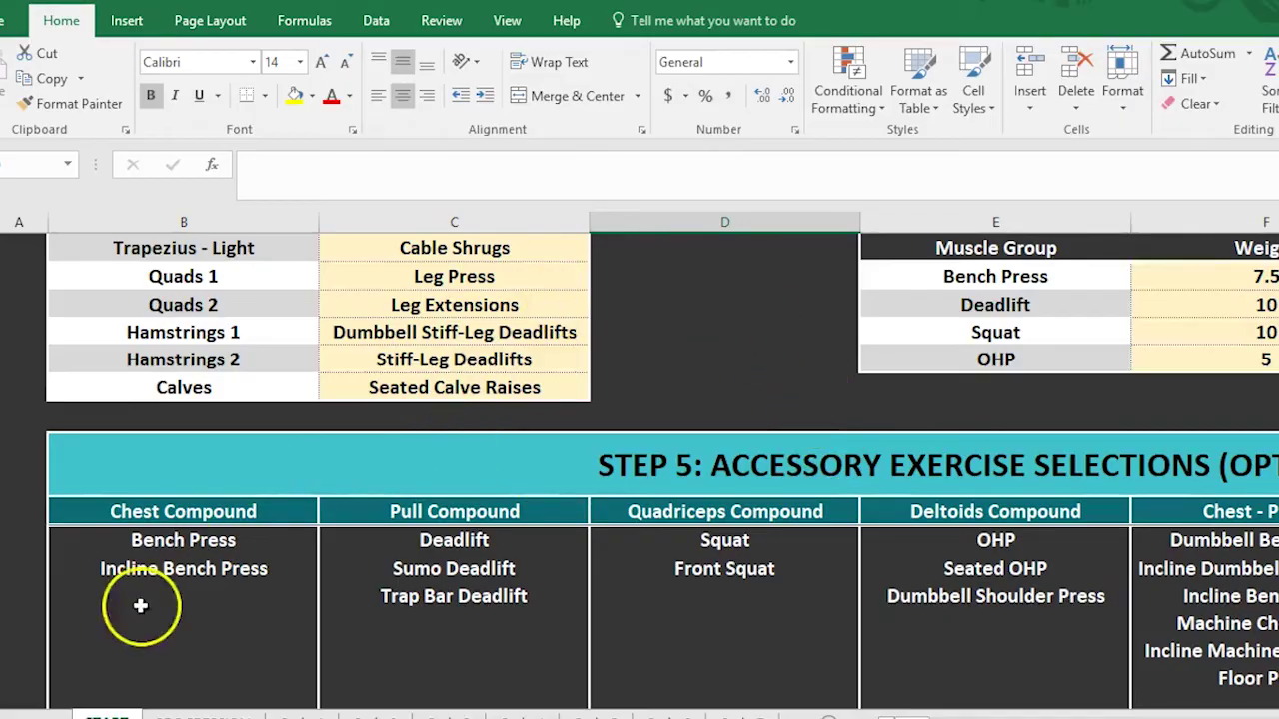
Open the PROGRESSION sheet and examine the Start row of the Estimated 1RM Progression table for all four lifts
{"action": "scroll", "coordinate": [271, 651], "scroll_direction": "down", "scroll_amount": 1}
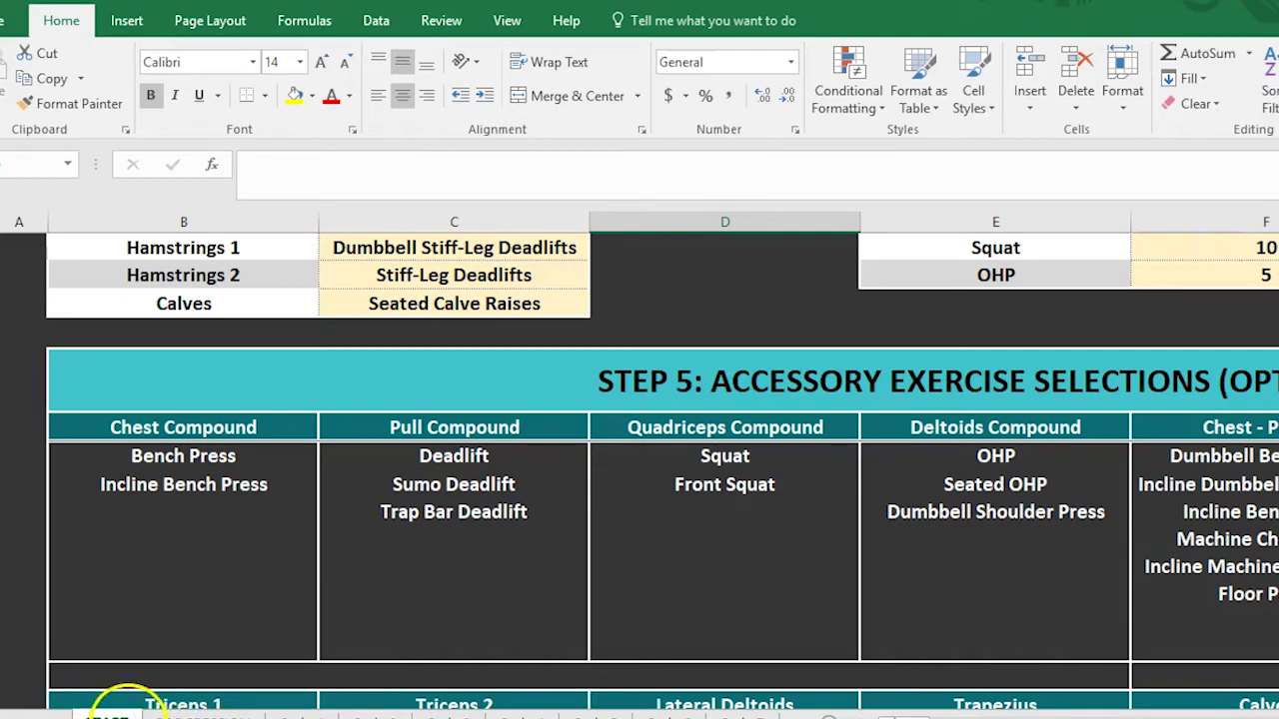
{"action": "left_click", "coordinate": [200, 713]}
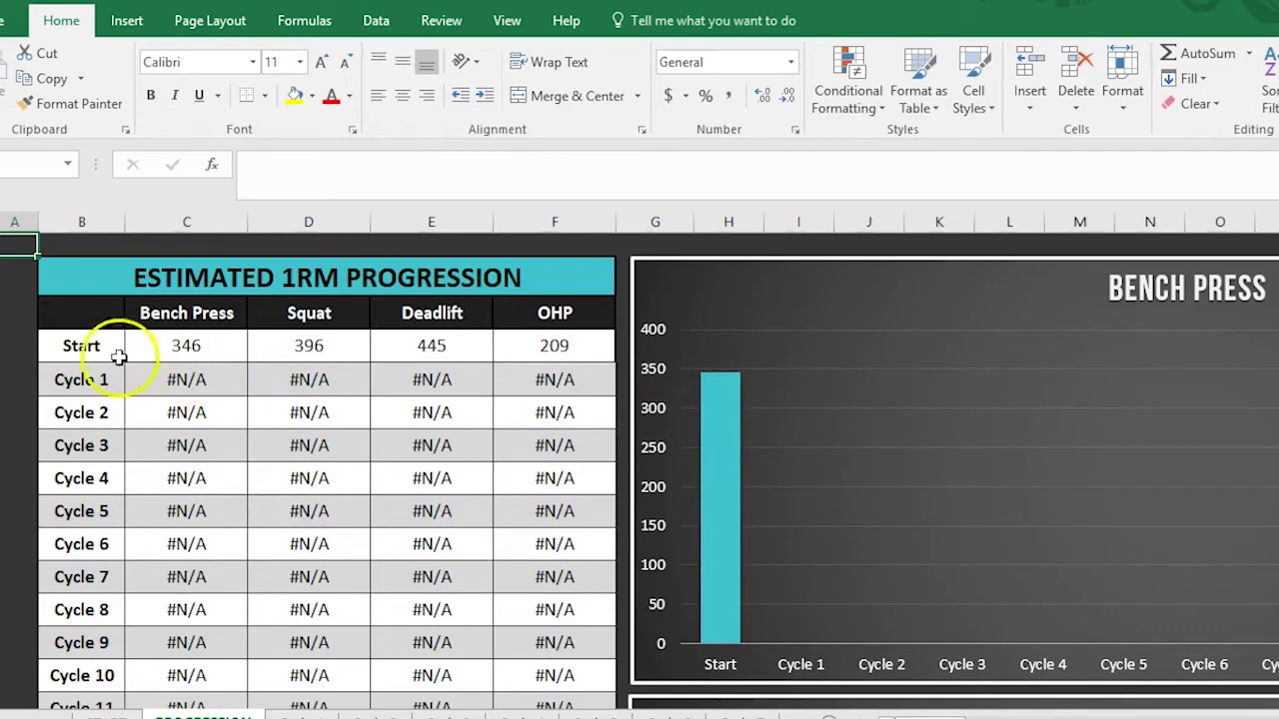
{"action": "left_click", "coordinate": [211, 346]}
{"action": "left_click", "coordinate": [514, 349]}
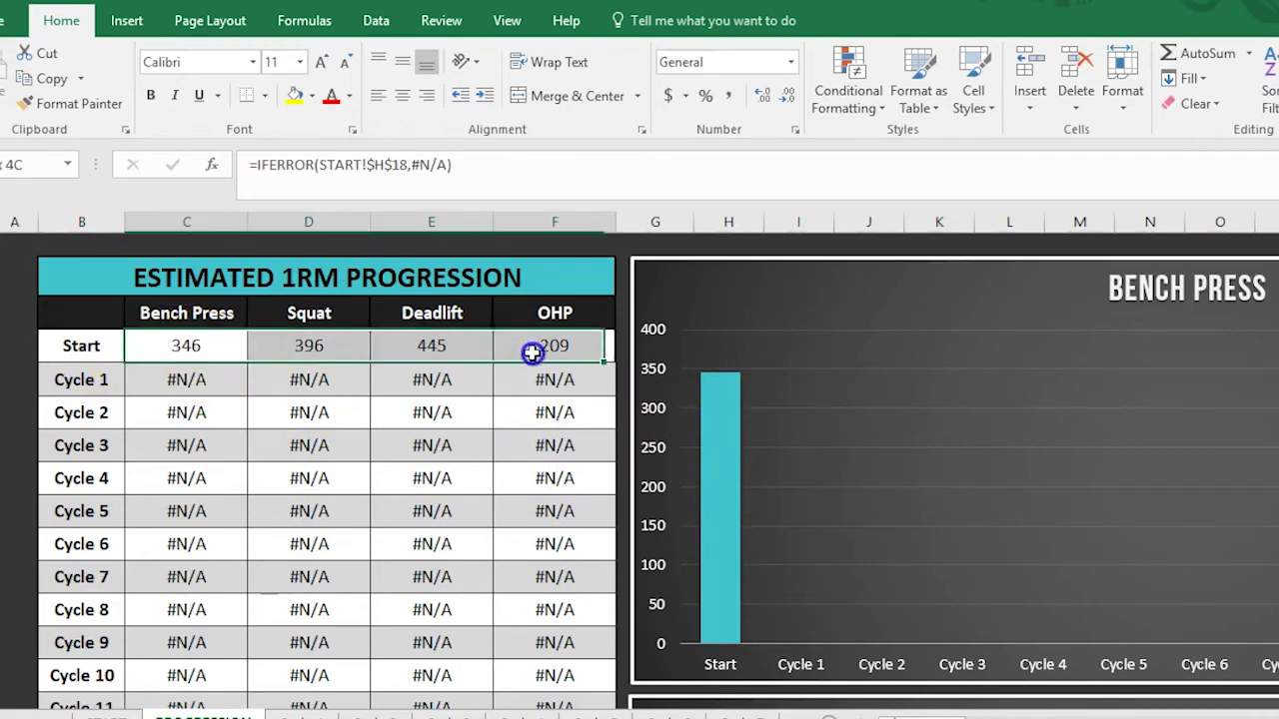
{"action": "left_click", "coordinate": [493, 437]}
{"action": "left_click_drag", "start_coordinate": [837, 717], "coordinate": [867, 715]}
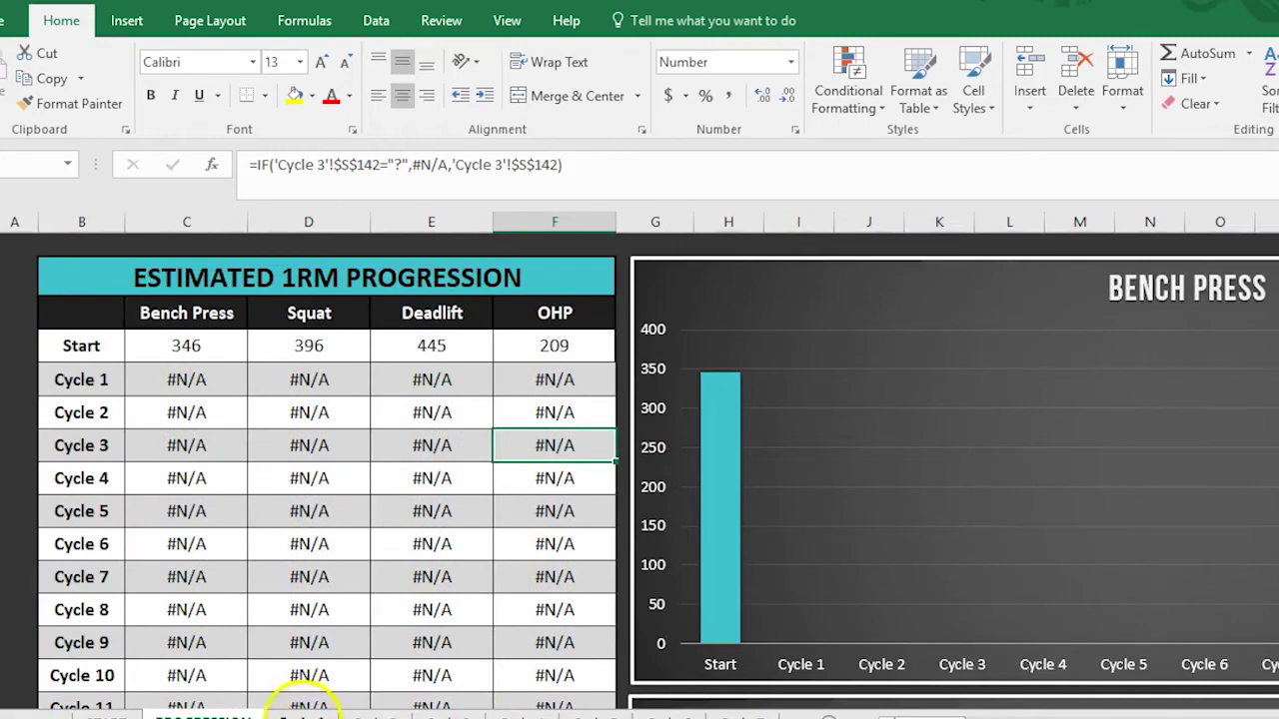
Look through the Cycle 1 to Cycle 4 sheets and return to the PROGRESSION sheet
{"action": "left_click", "coordinate": [309, 715]}
{"action": "left_click", "coordinate": [378, 715]}
{"action": "left_click", "coordinate": [446, 715]}
{"action": "left_click", "coordinate": [520, 714]}
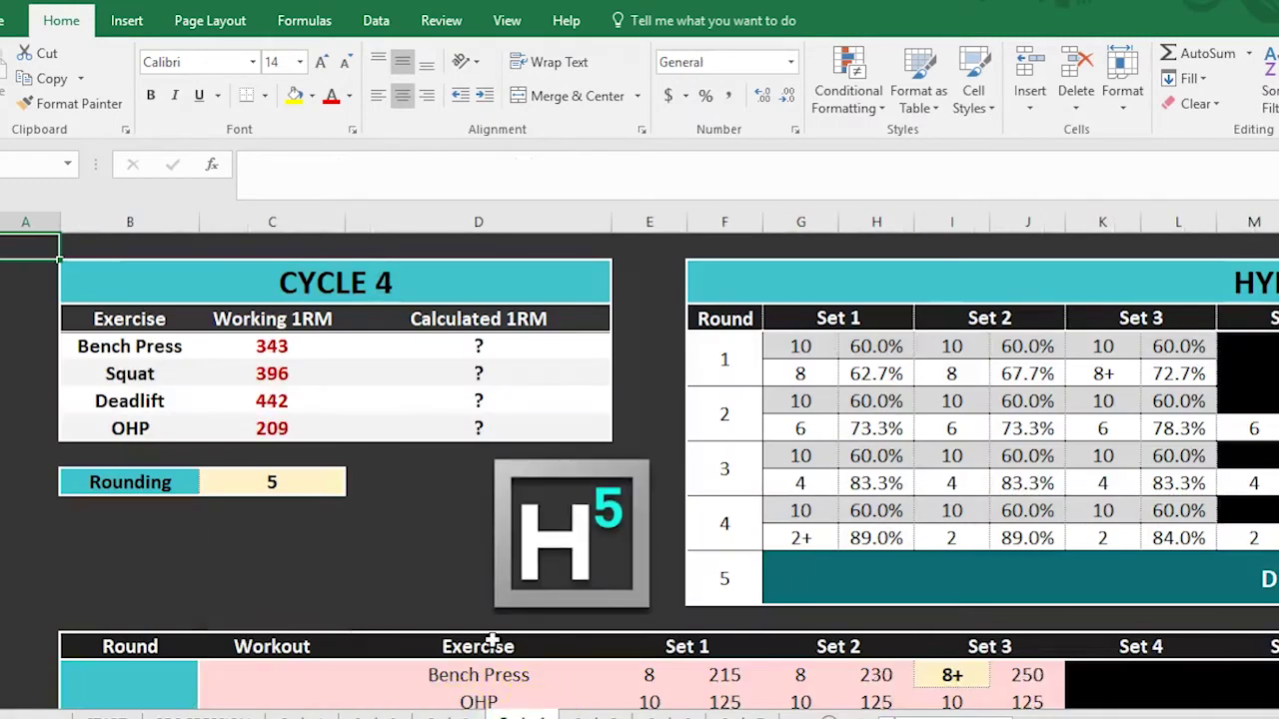
{"action": "left_click", "coordinate": [310, 715]}
{"action": "left_click", "coordinate": [205, 715]}
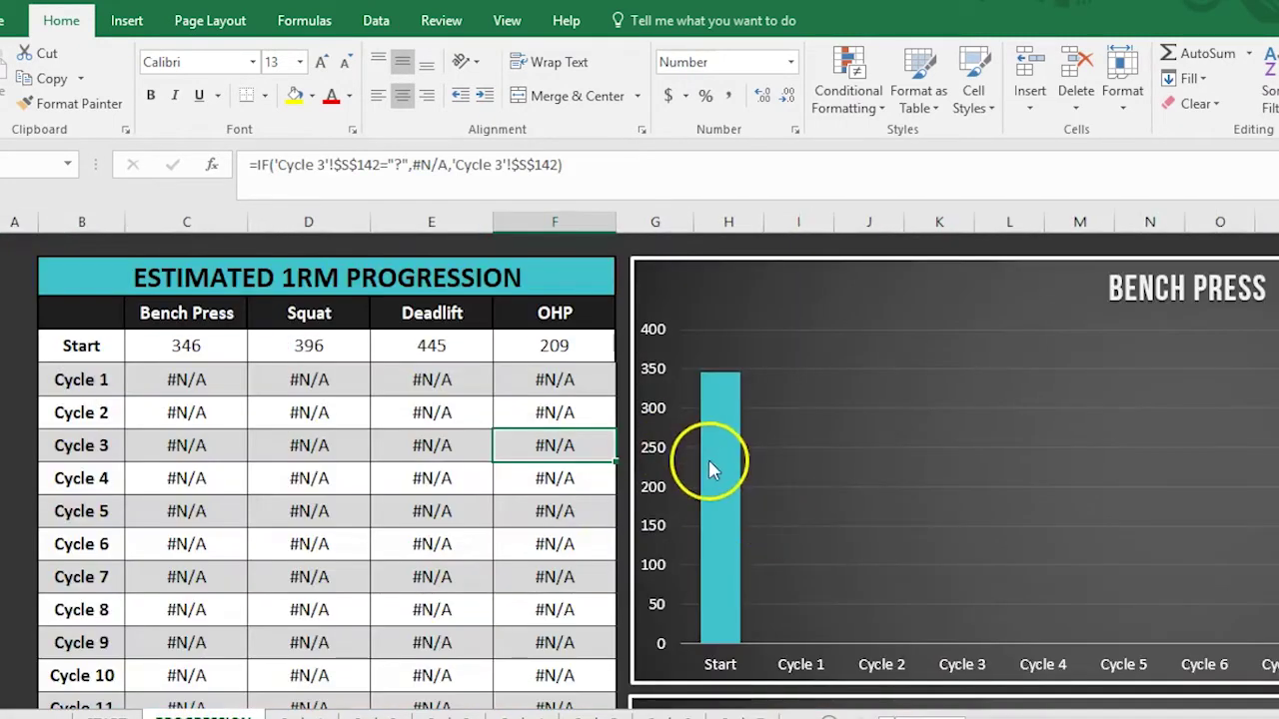
View the full Bench Press chart on the PROGRESSION sheet and go to the Cycle 1 sheet
{"action": "left_click_drag", "start_coordinate": [943, 715], "coordinate": [961, 717]}
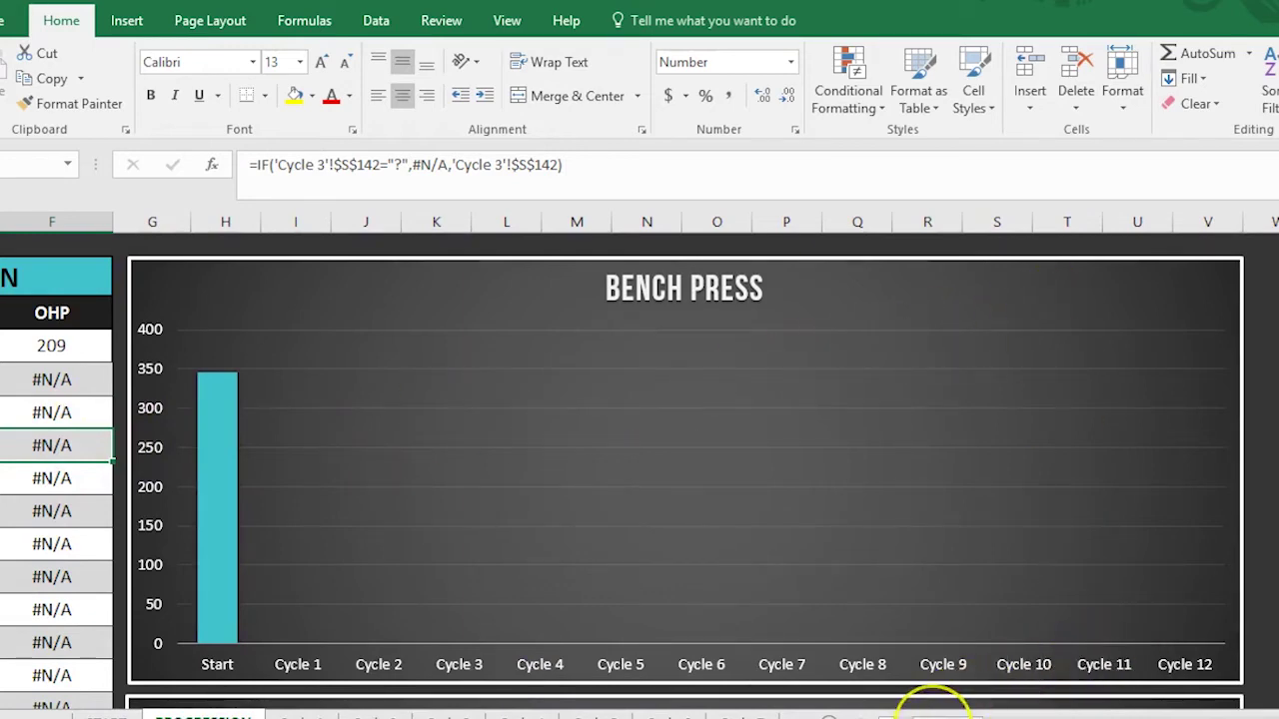
{"action": "left_click_drag", "start_coordinate": [934, 717], "coordinate": [912, 717]}
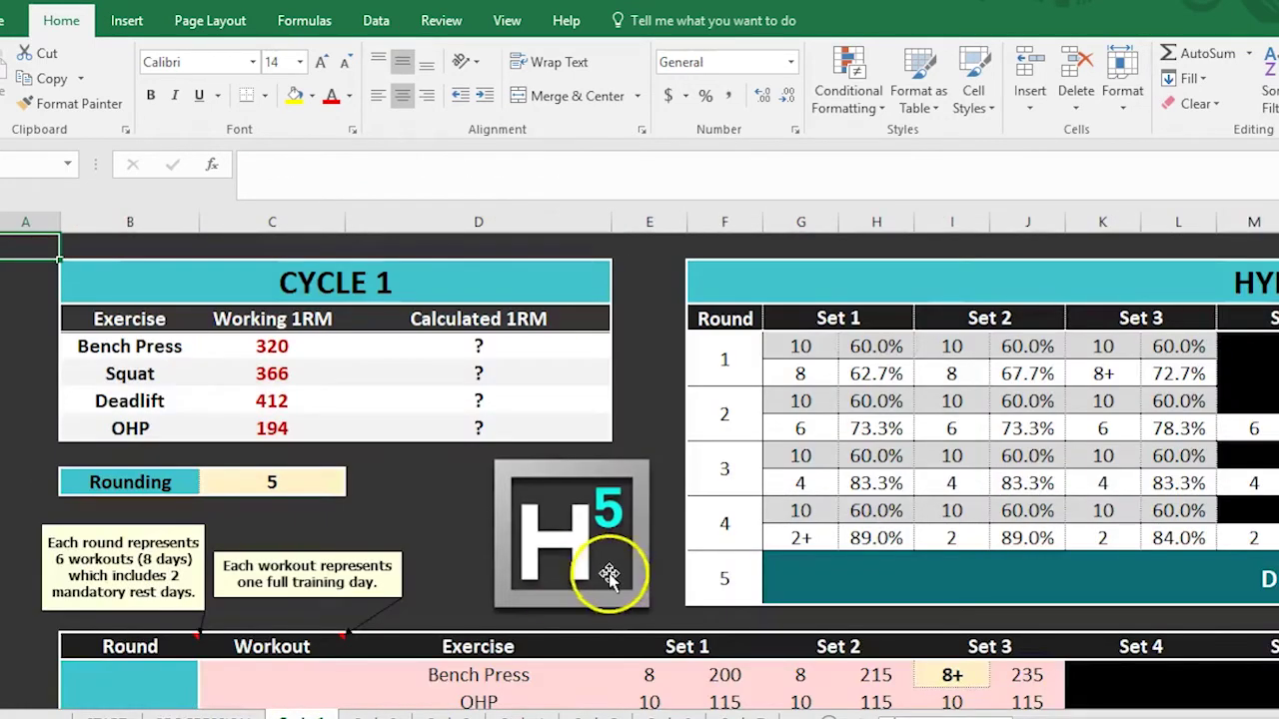
{"action": "mouse_move", "coordinate": [957, 718]}
{"action": "left_mouse_down"}
{"action": "mouse_move", "coordinate": [983, 718]}
{"action": "mouse_move", "coordinate": [944, 718]}
{"action": "left_mouse_up"}
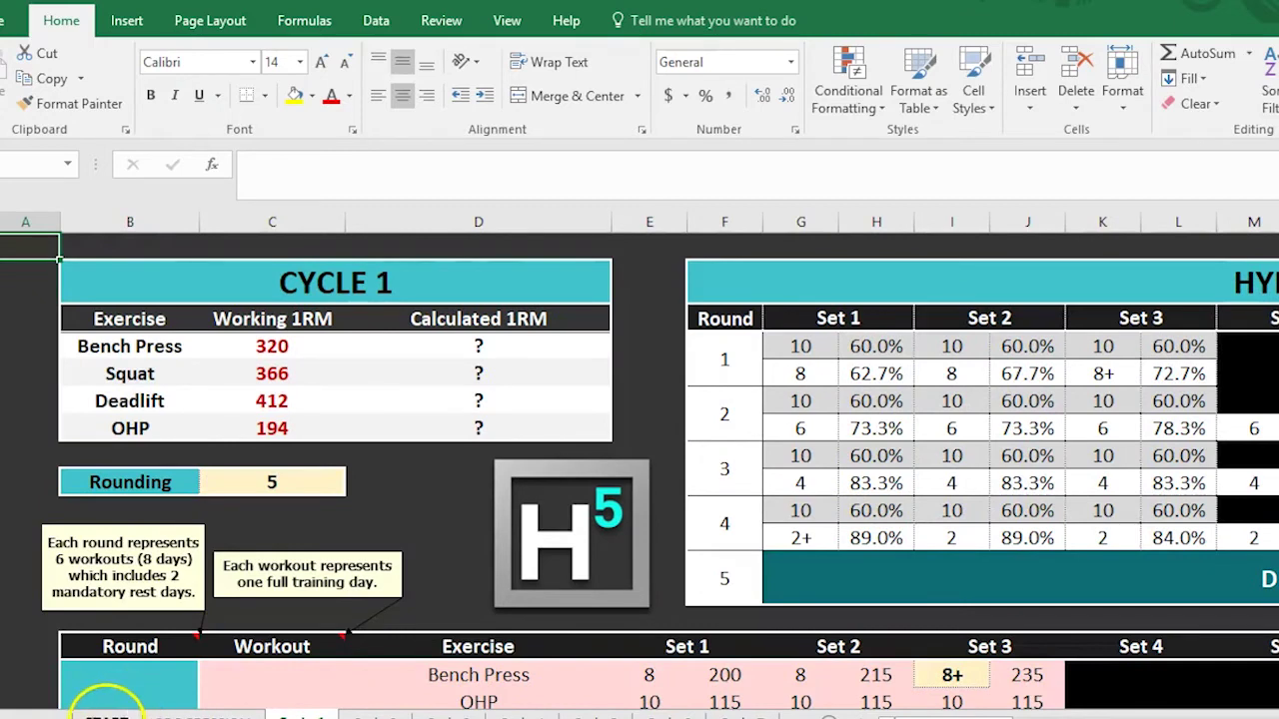
Revisit the START and PROGRESSION sheets in turn and return to the Cycle 1 sheet
{"action": "left_click", "coordinate": [124, 716]}
{"action": "left_click", "coordinate": [200, 717]}
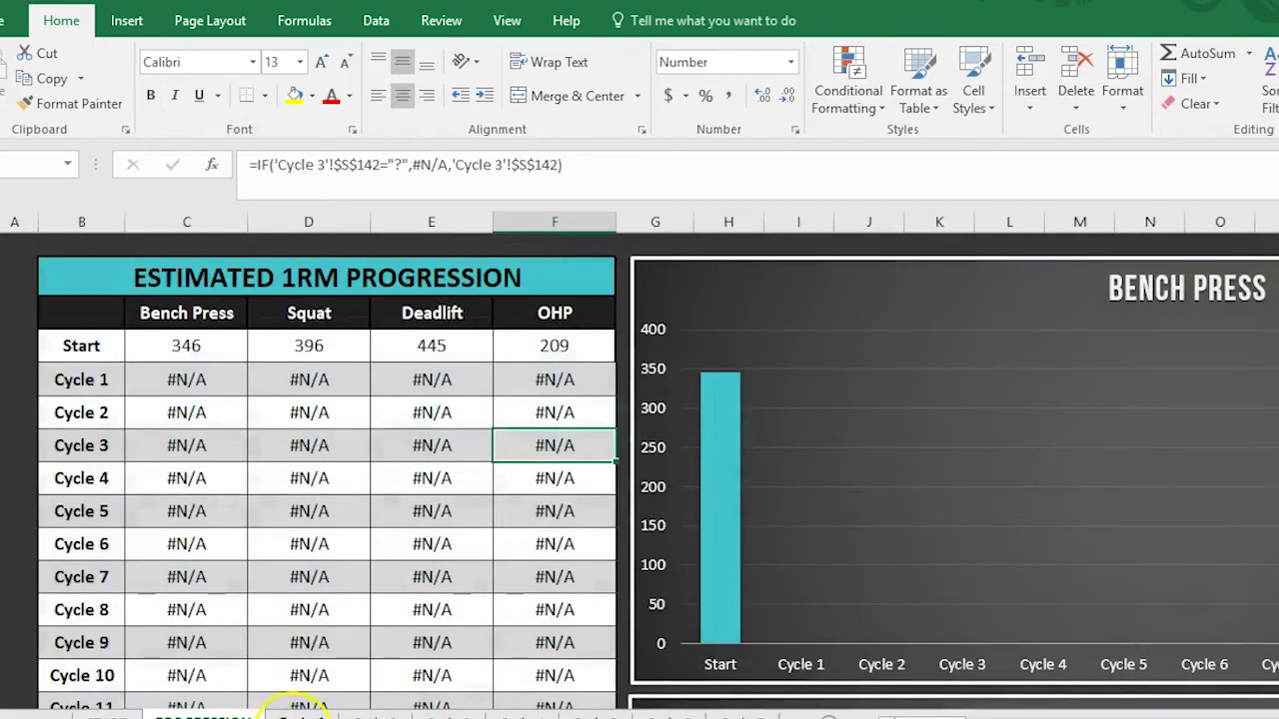
{"action": "left_click", "coordinate": [300, 716]}
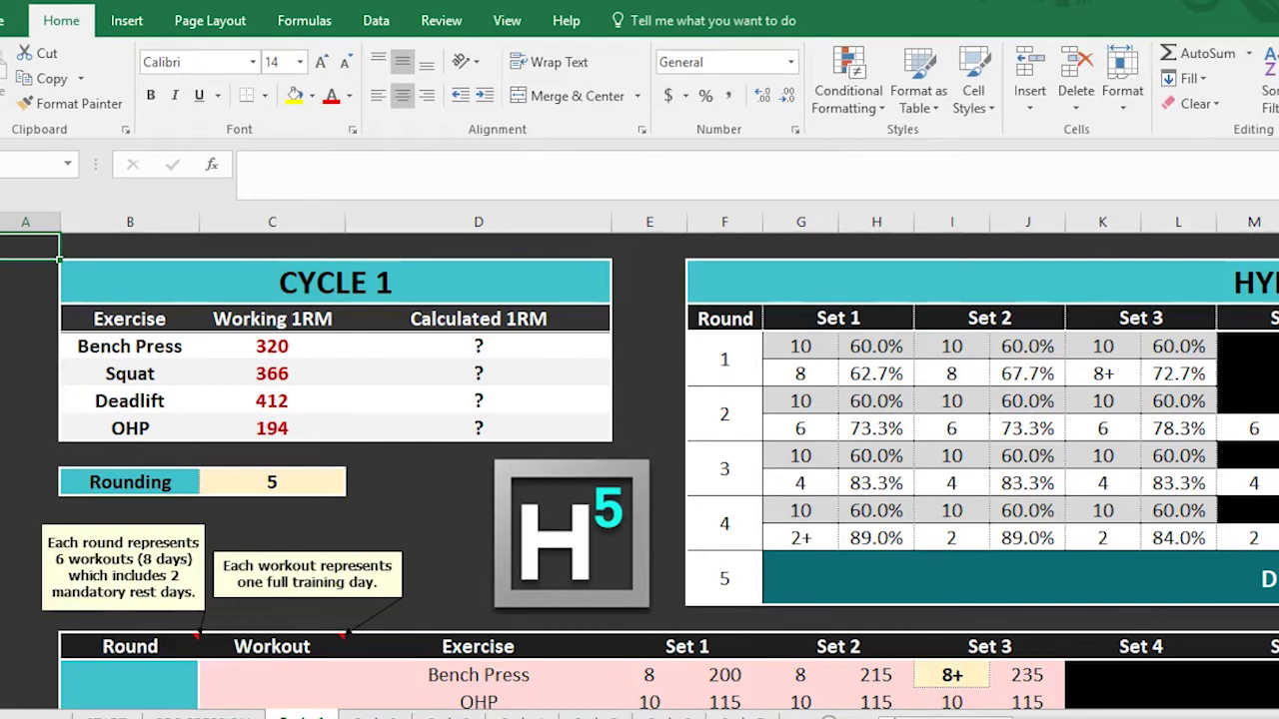
Examine the Heavy Bench workout on Cycle 1, including the blank Set 2 and Set 3 weight cells of the accessory exercises
{"action": "mouse_move", "coordinate": [956, 718]}
{"action": "left_mouse_down"}
{"action": "mouse_move", "coordinate": [985, 718]}
{"action": "mouse_move", "coordinate": [949, 718]}
{"action": "left_mouse_up"}
{"action": "scroll", "coordinate": [654, 435], "scroll_direction": "down", "scroll_amount": 3}
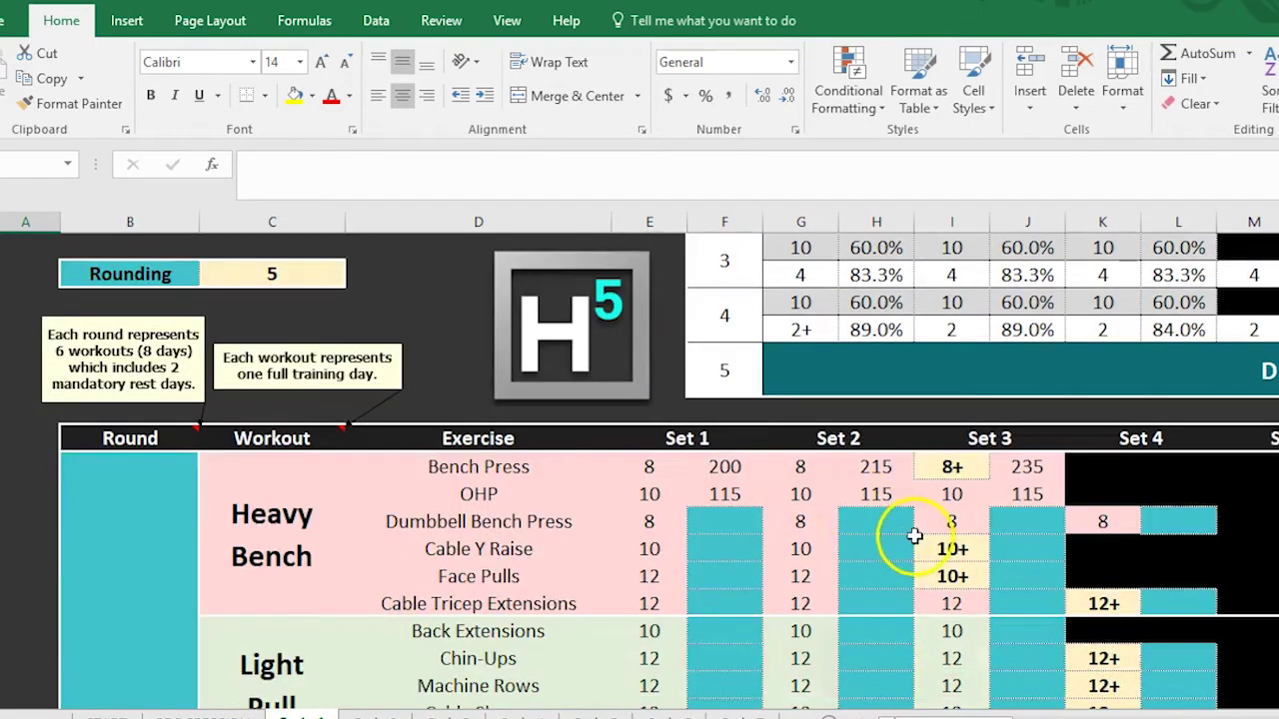
{"action": "left_click_drag", "start_coordinate": [890, 527], "coordinate": [890, 599]}
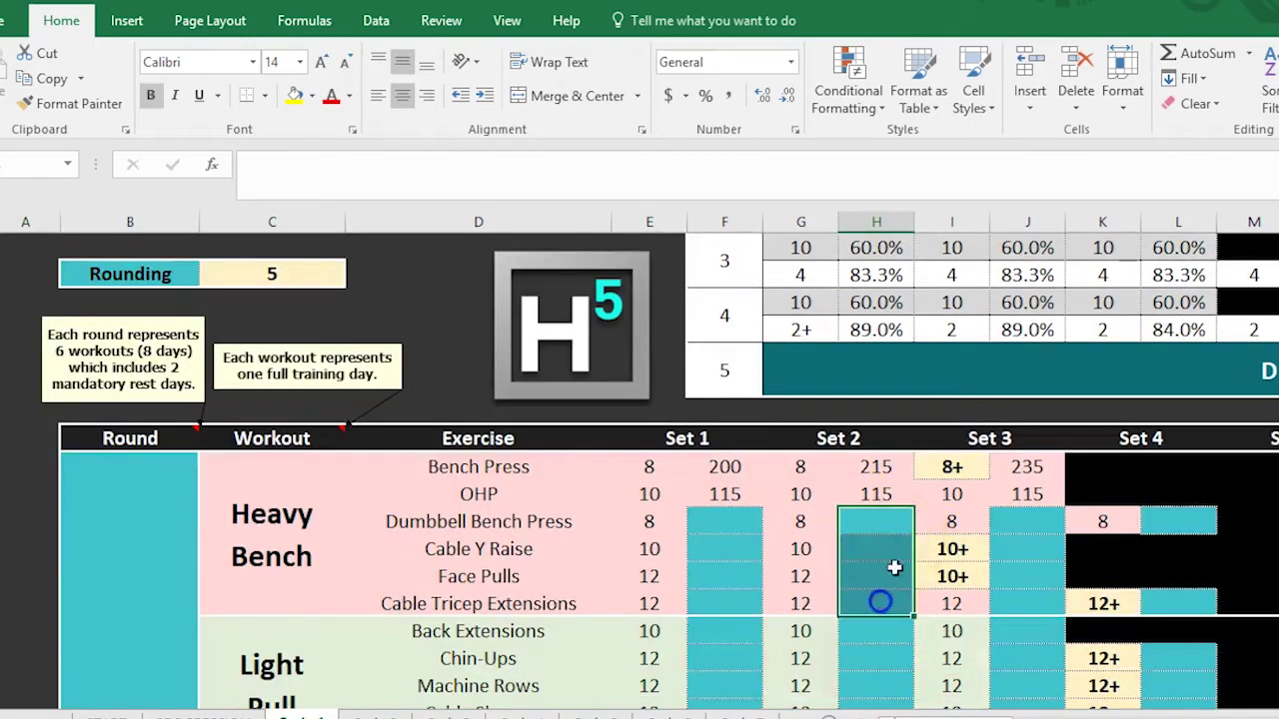
{"action": "left_click", "coordinate": [947, 470]}
{"action": "left_click_drag", "start_coordinate": [884, 521], "coordinate": [888, 602]}
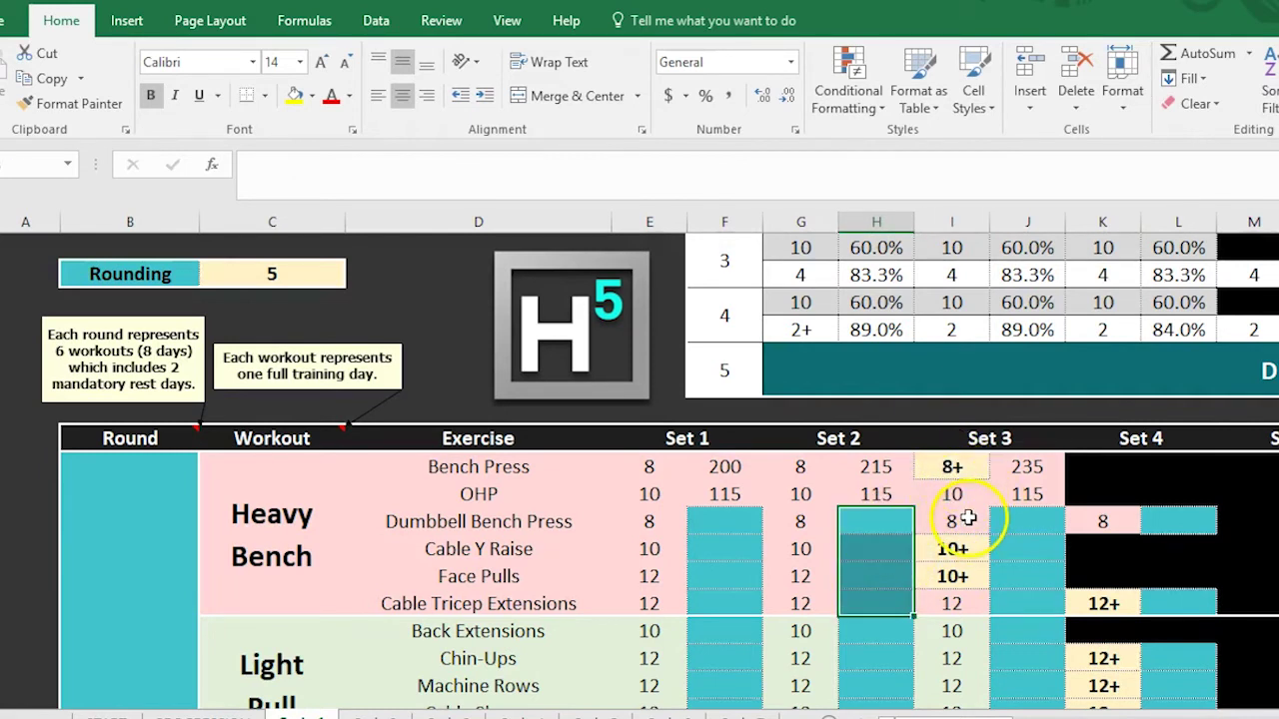
{"action": "left_click", "coordinate": [1036, 529]}
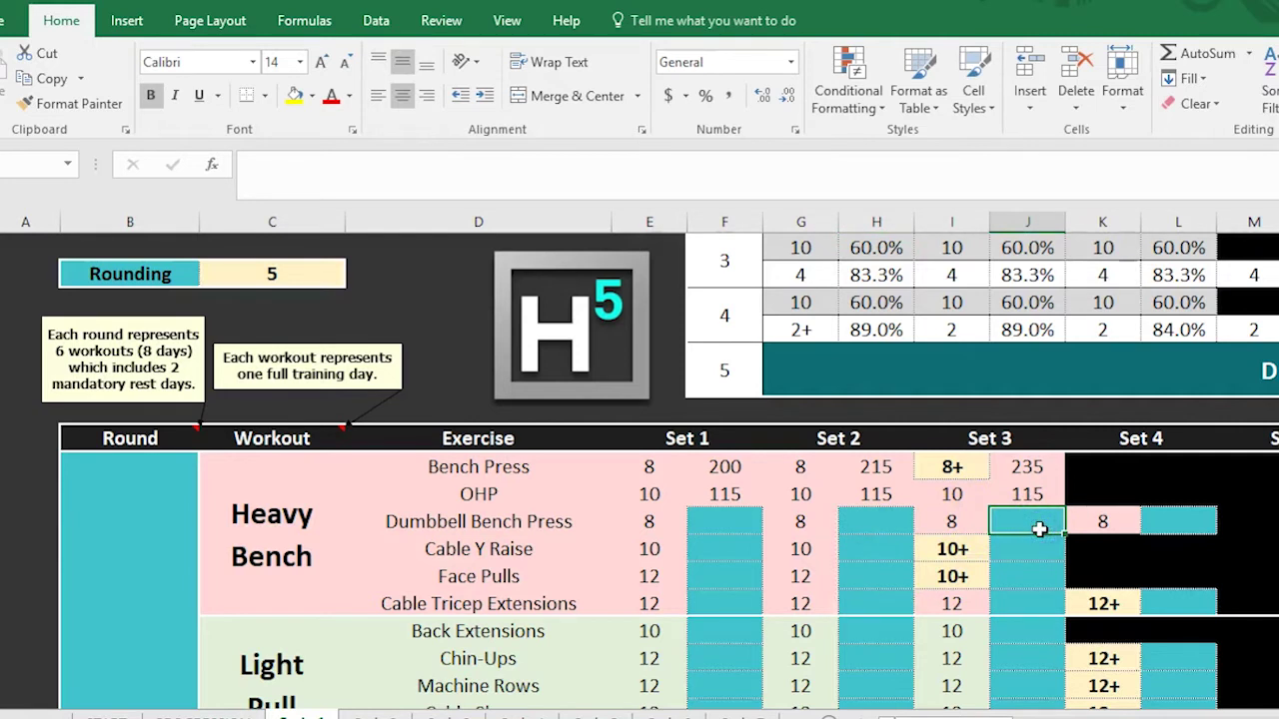
Examine the HYBRID 5 percentage table on Cycle 1, including the second value in its Deviation column
{"action": "scroll", "coordinate": [1009, 460], "scroll_direction": "up", "scroll_amount": 1}
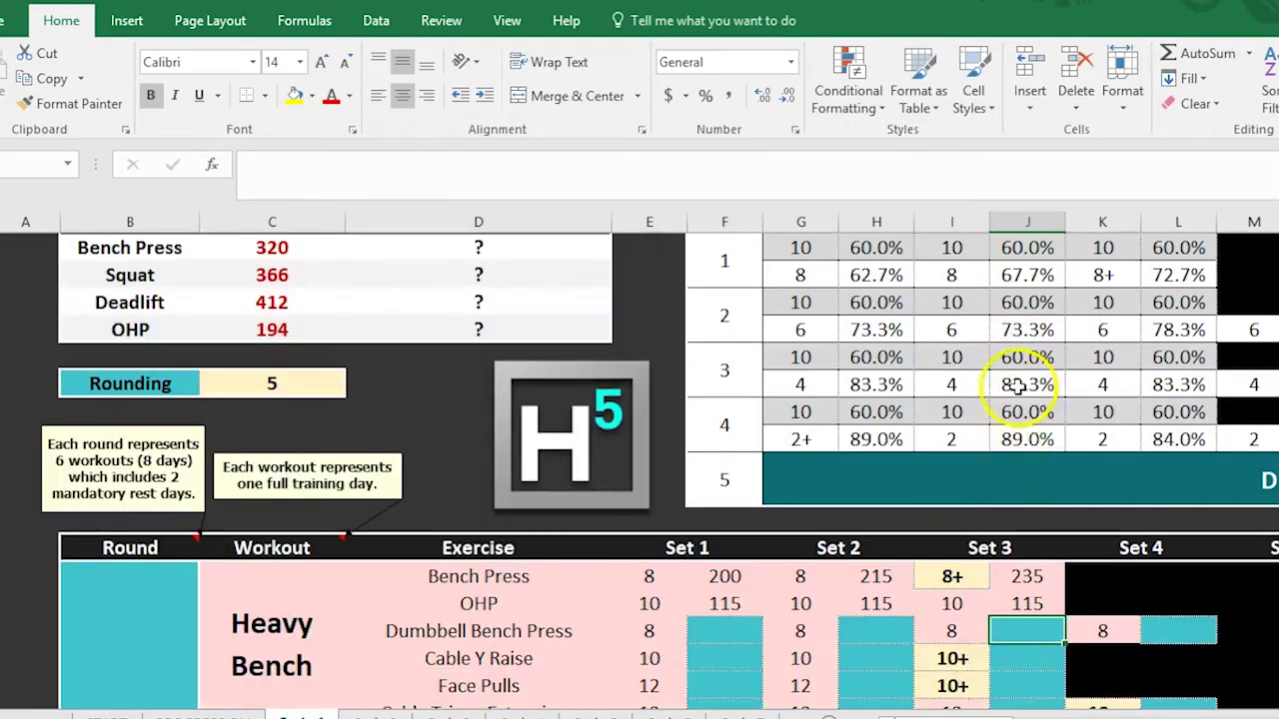
{"action": "scroll", "coordinate": [989, 400], "scroll_direction": "up", "scroll_amount": 2}
{"action": "left_click_drag", "start_coordinate": [993, 712], "coordinate": [999, 717]}
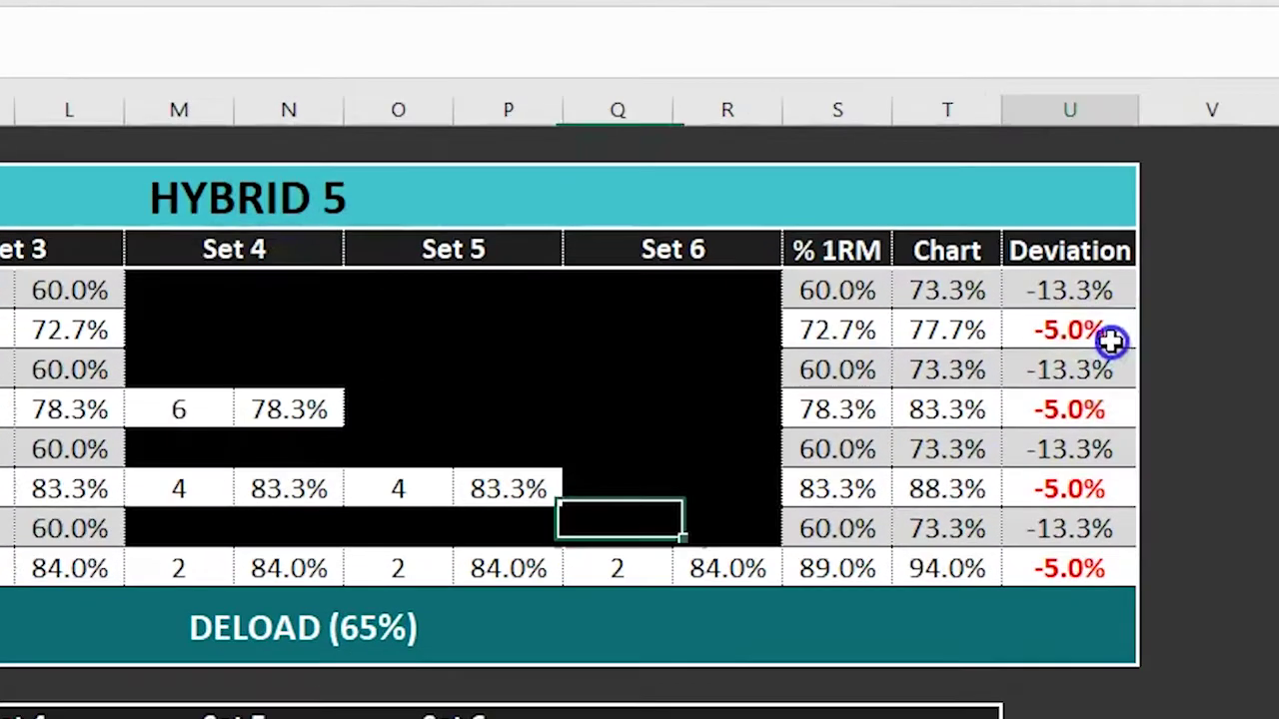
{"action": "left_click", "coordinate": [1261, 374]}
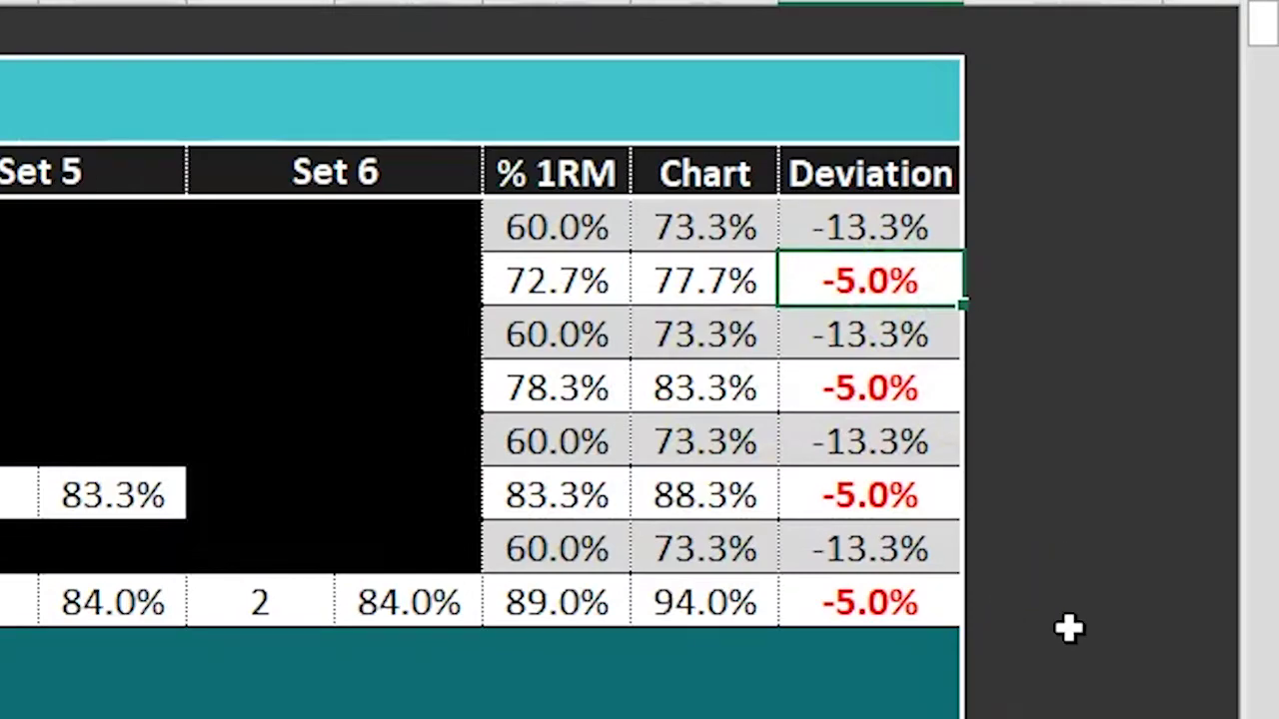
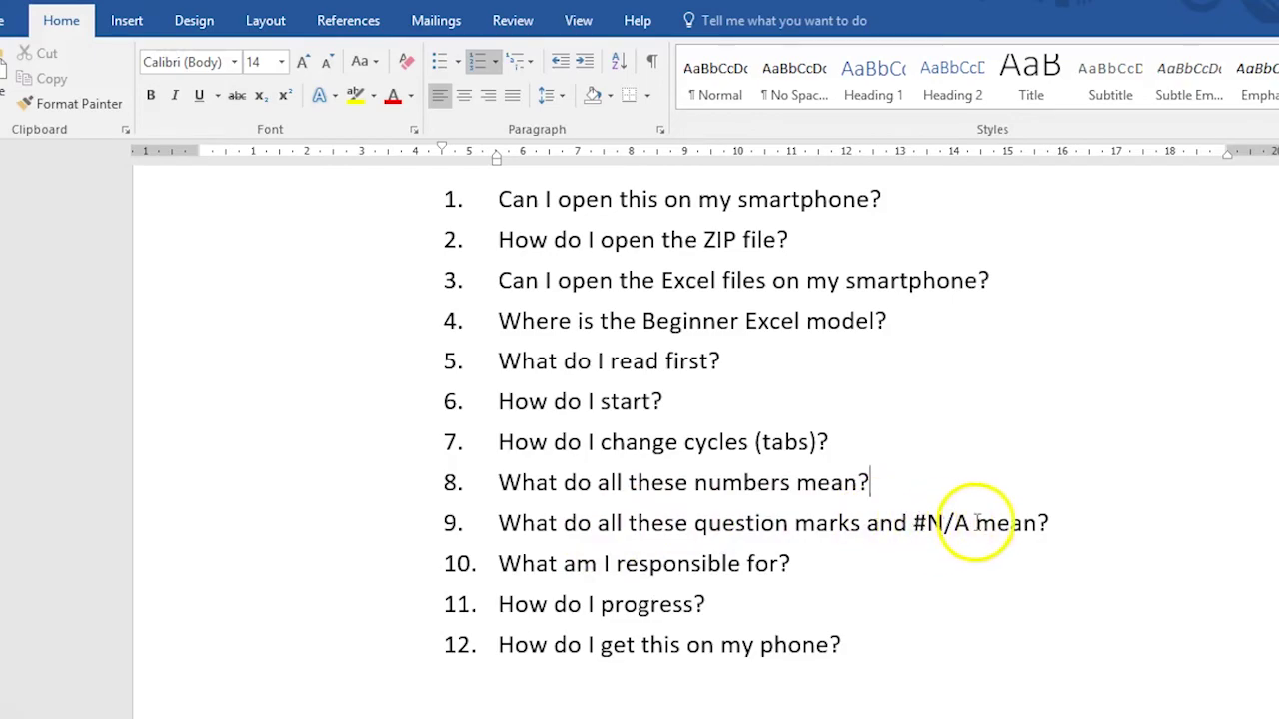
Switch to the Excel workbook and examine the HYBRID 5 percentage table on Cycle 1 across to its Deviation column
{"action": "key", "text": "alt+Tab"}
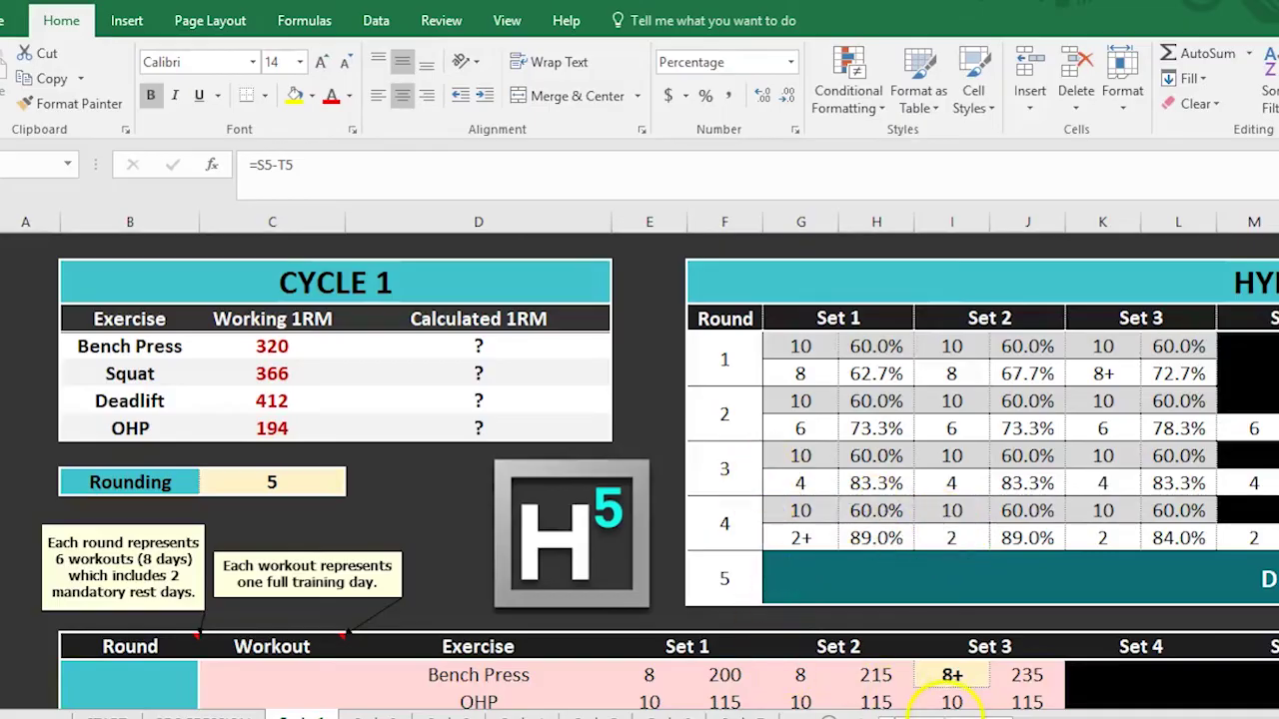
{"action": "left_click_drag", "start_coordinate": [947, 715], "coordinate": [974, 716]}
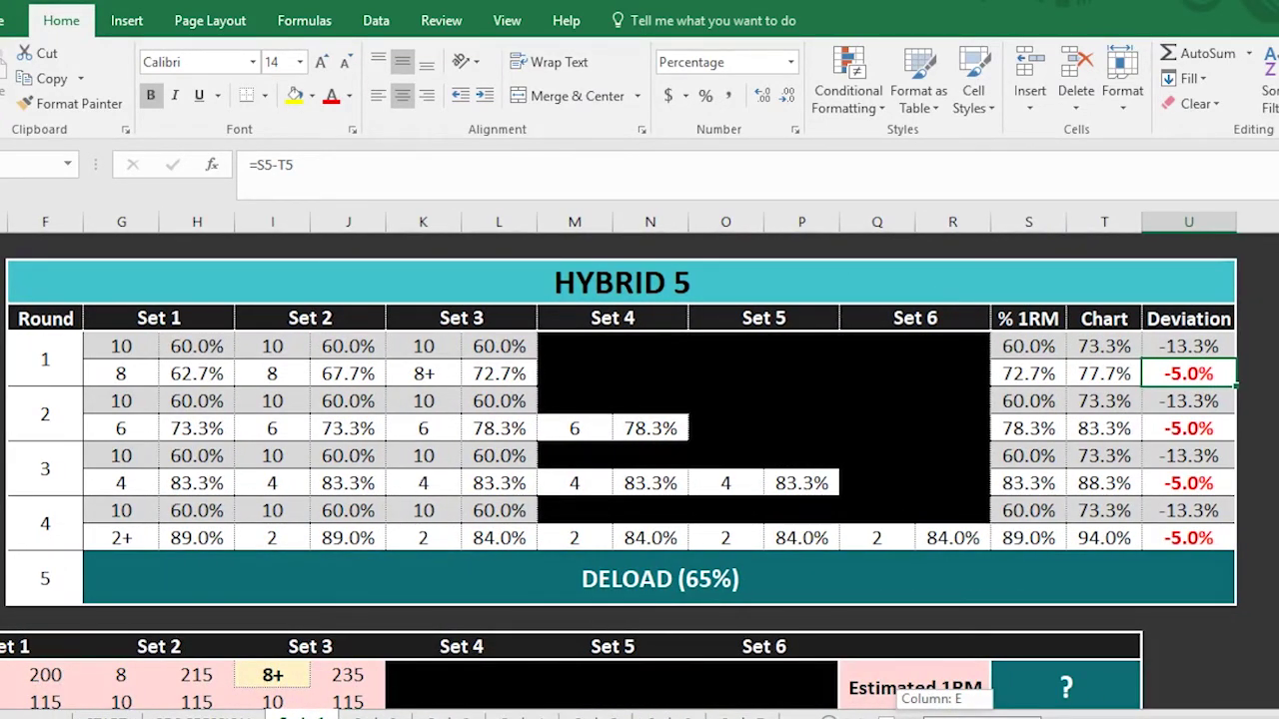
{"action": "left_click_drag", "start_coordinate": [974, 715], "coordinate": [939, 715]}
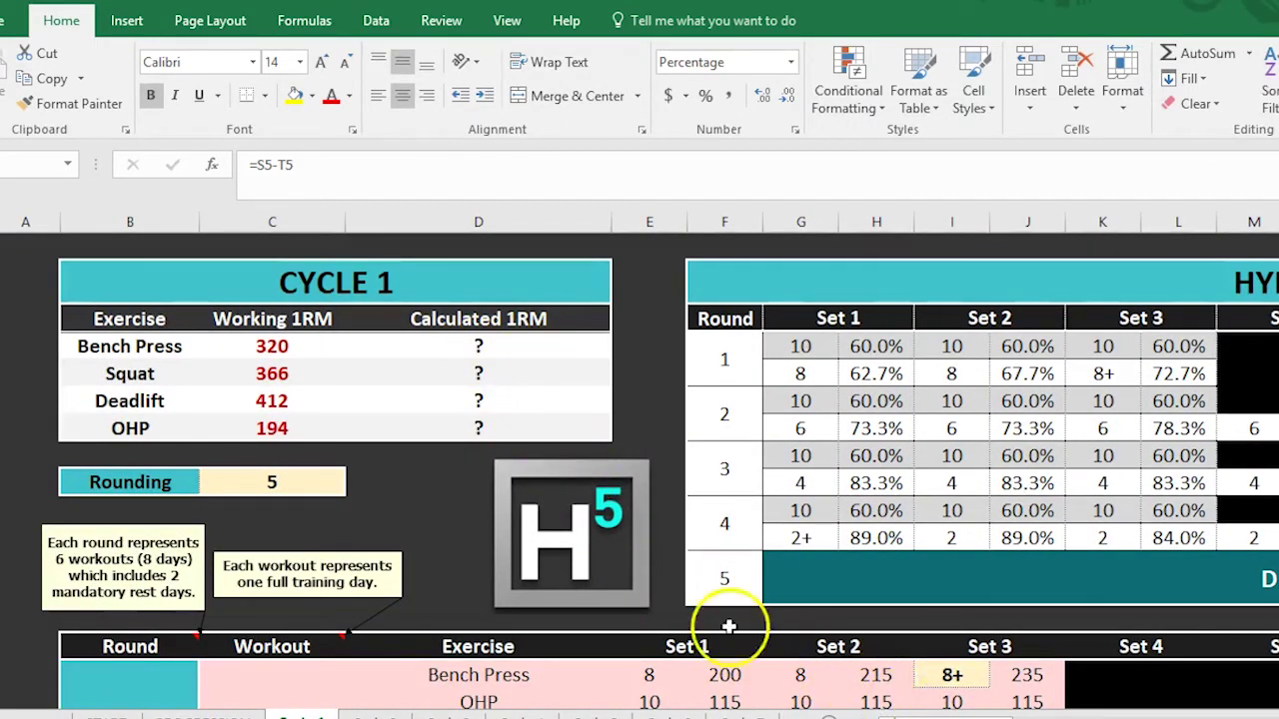
{"action": "left_click_drag", "start_coordinate": [967, 714], "coordinate": [989, 715]}
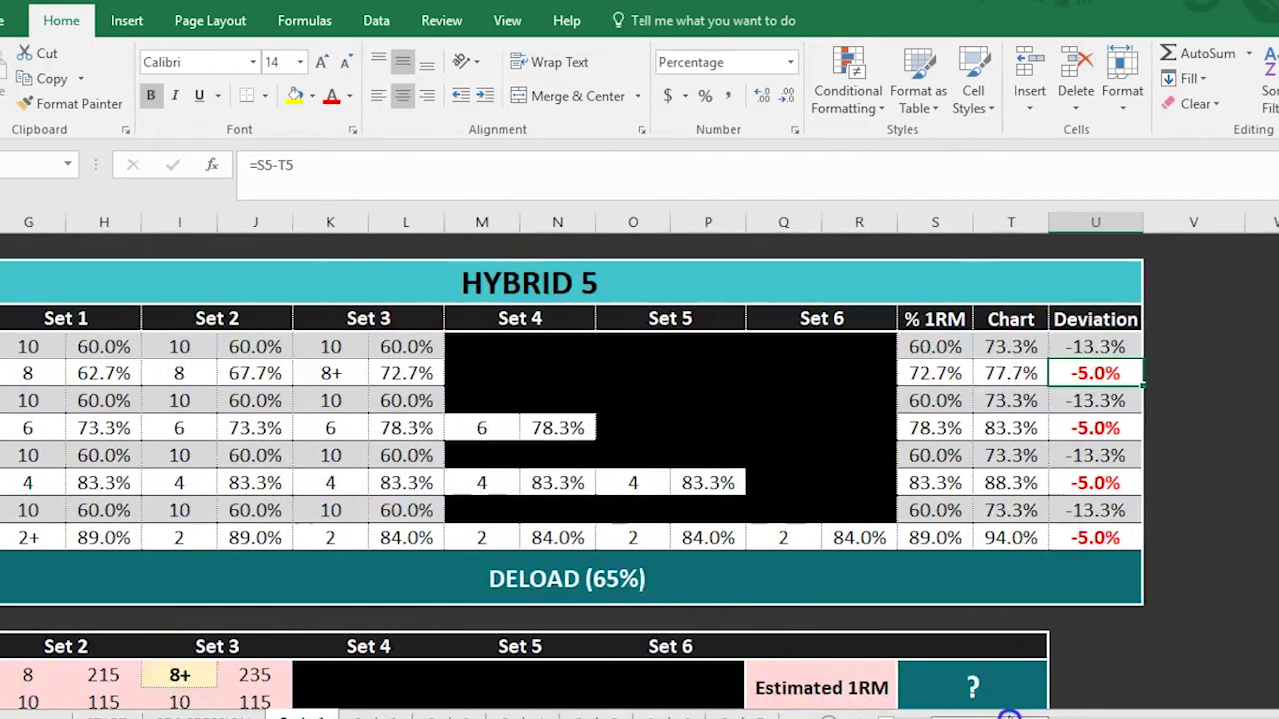
{"action": "scroll", "coordinate": [1128, 570], "scroll_direction": "down", "scroll_amount": 3}
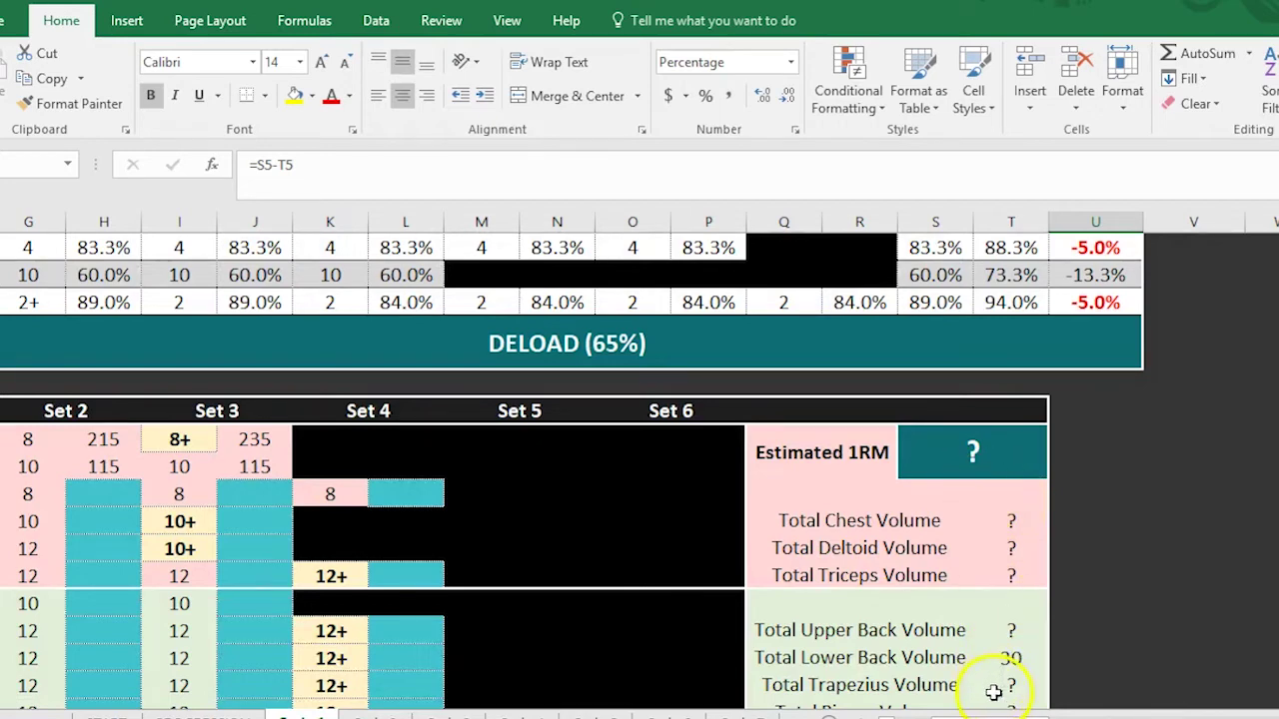
Examine the Heavy Bench workout's Bench Press Set 3 reps and the blank weight cells of its accessory exercises
{"action": "left_click_drag", "start_coordinate": [999, 715], "coordinate": [949, 715]}
{"action": "scroll", "coordinate": [950, 636], "scroll_direction": "up", "scroll_amount": 1}
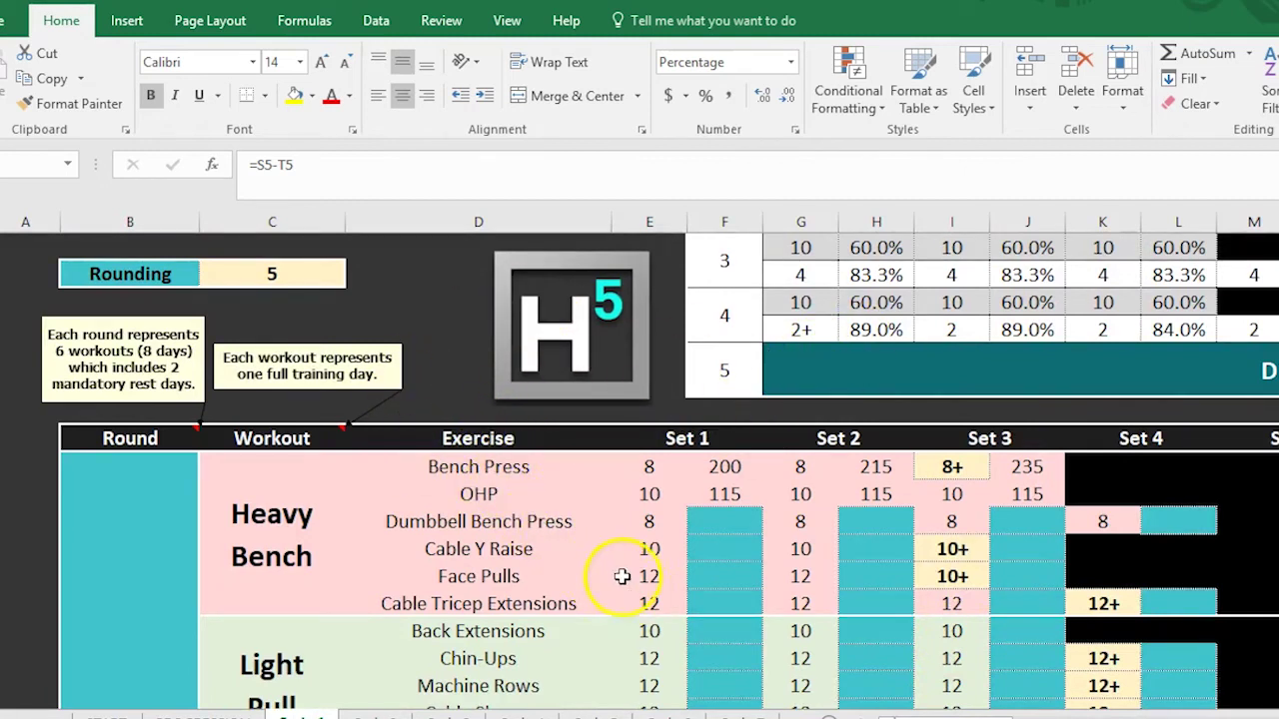
{"action": "left_click", "coordinate": [951, 466]}
{"action": "left_click", "coordinate": [895, 524]}
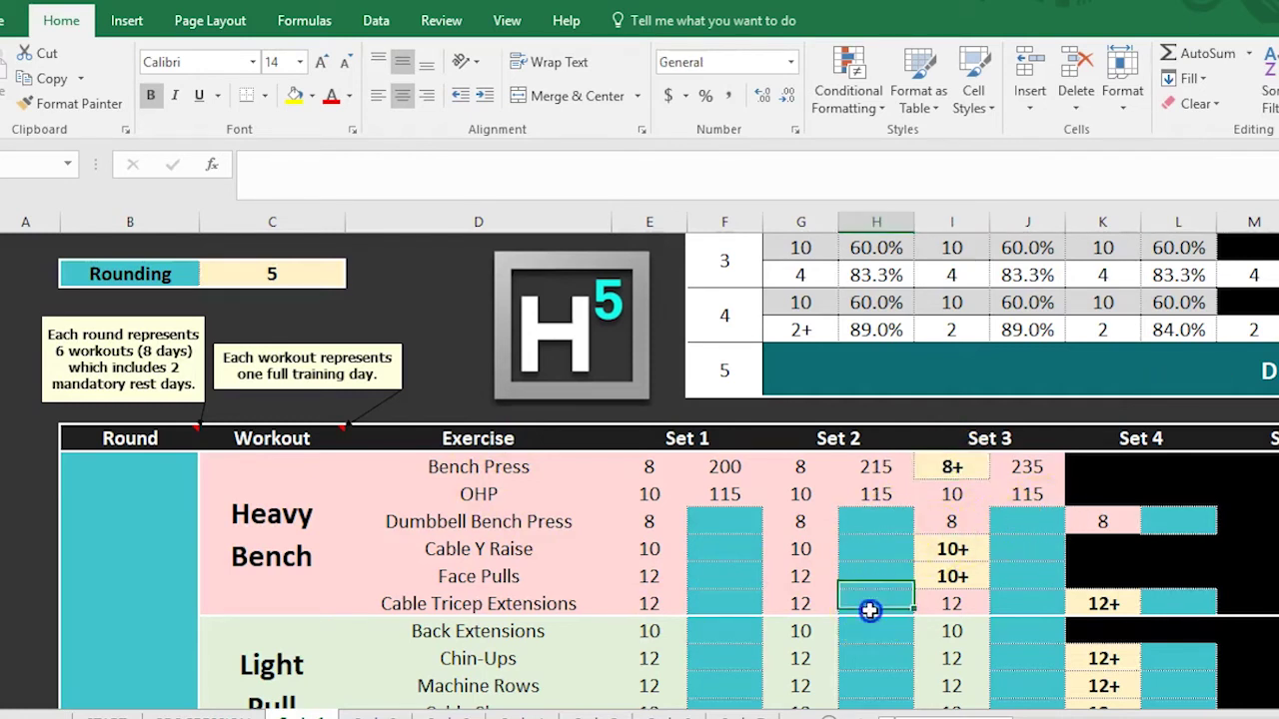
{"action": "left_click", "coordinate": [737, 522]}
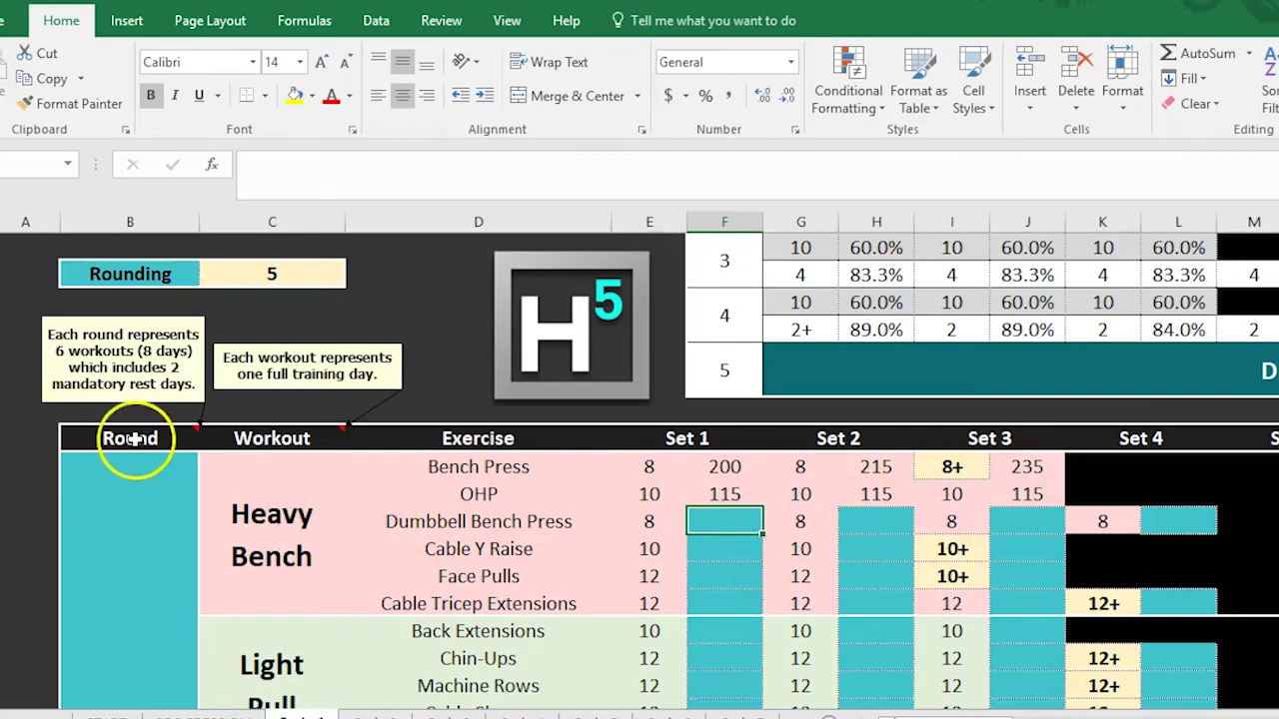
Look over the whole Cycle 1 sheet from Round 1 through the Deload and return to its top
{"action": "scroll", "coordinate": [124, 466], "scroll_direction": "down", "scroll_amount": 4}
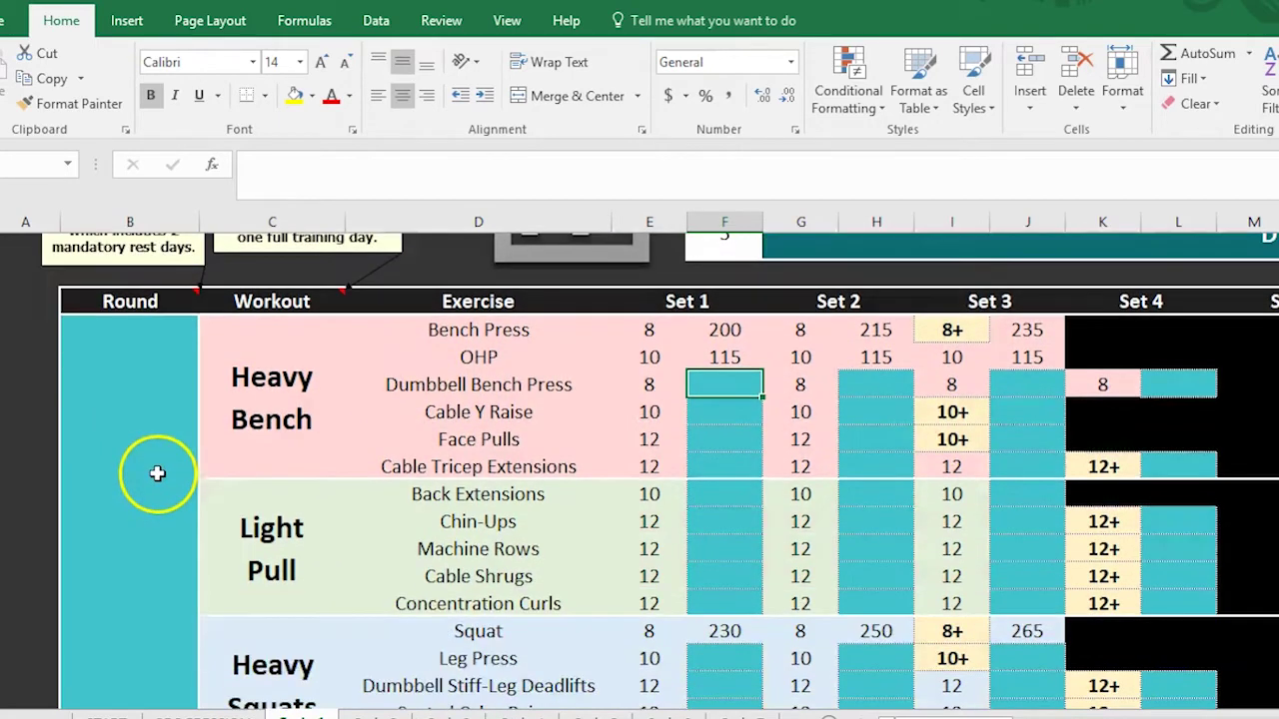
{"action": "scroll", "coordinate": [185, 468], "scroll_direction": "down", "scroll_amount": 5, "text": "ctrl"}
{"action": "scroll", "coordinate": [182, 471], "scroll_direction": "up", "scroll_amount": 3, "text": "ctrl"}
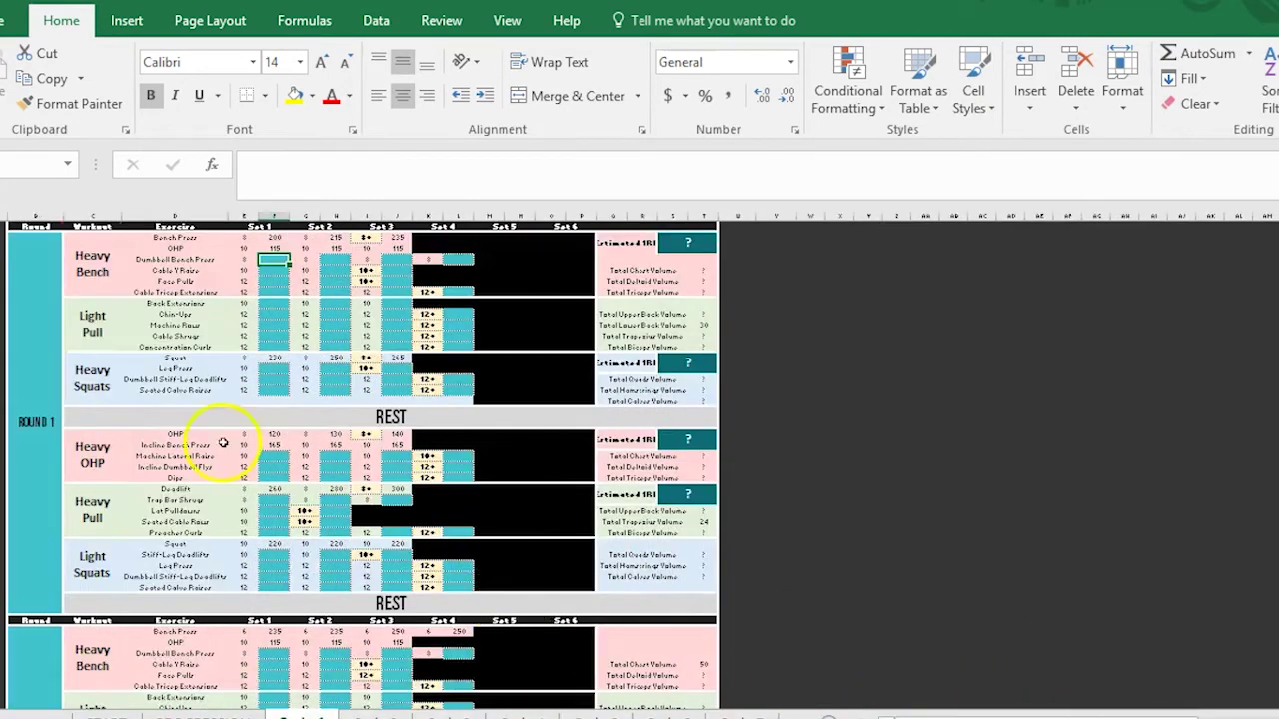
{"action": "scroll", "coordinate": [30, 420], "scroll_direction": "down", "scroll_amount": 5}
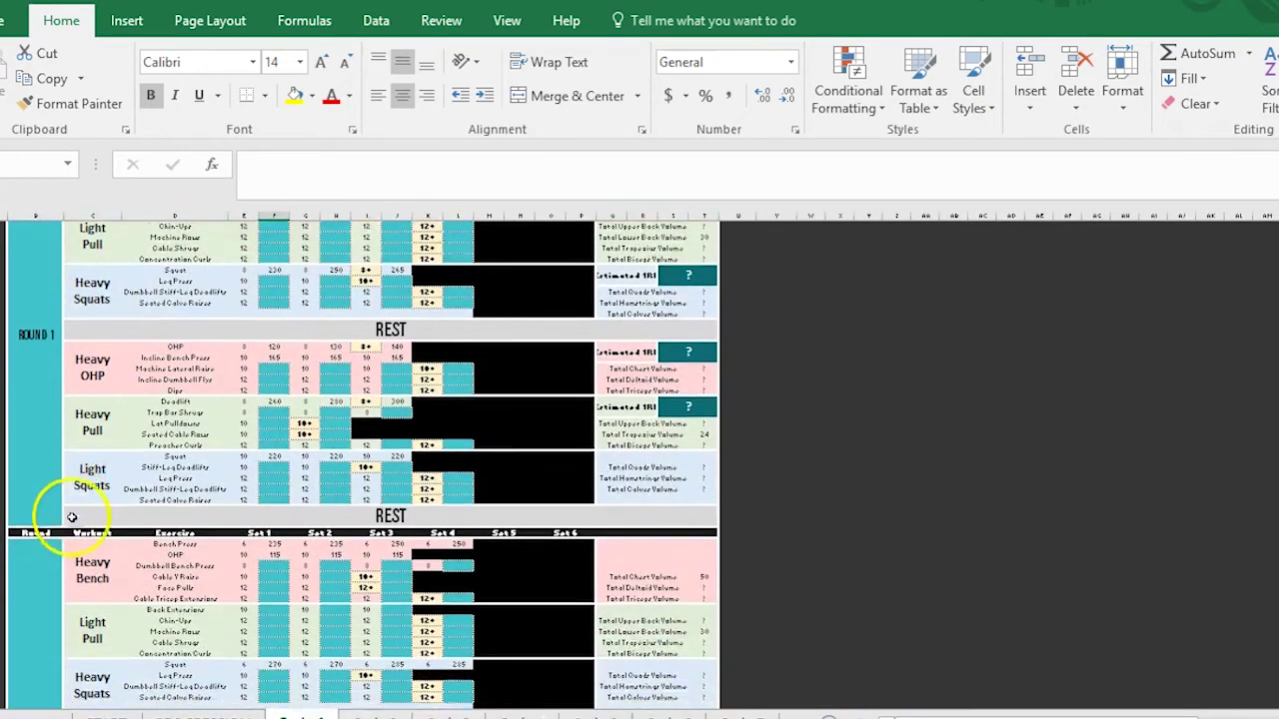
{"action": "scroll", "coordinate": [364, 464], "scroll_direction": "down", "scroll_amount": 15}
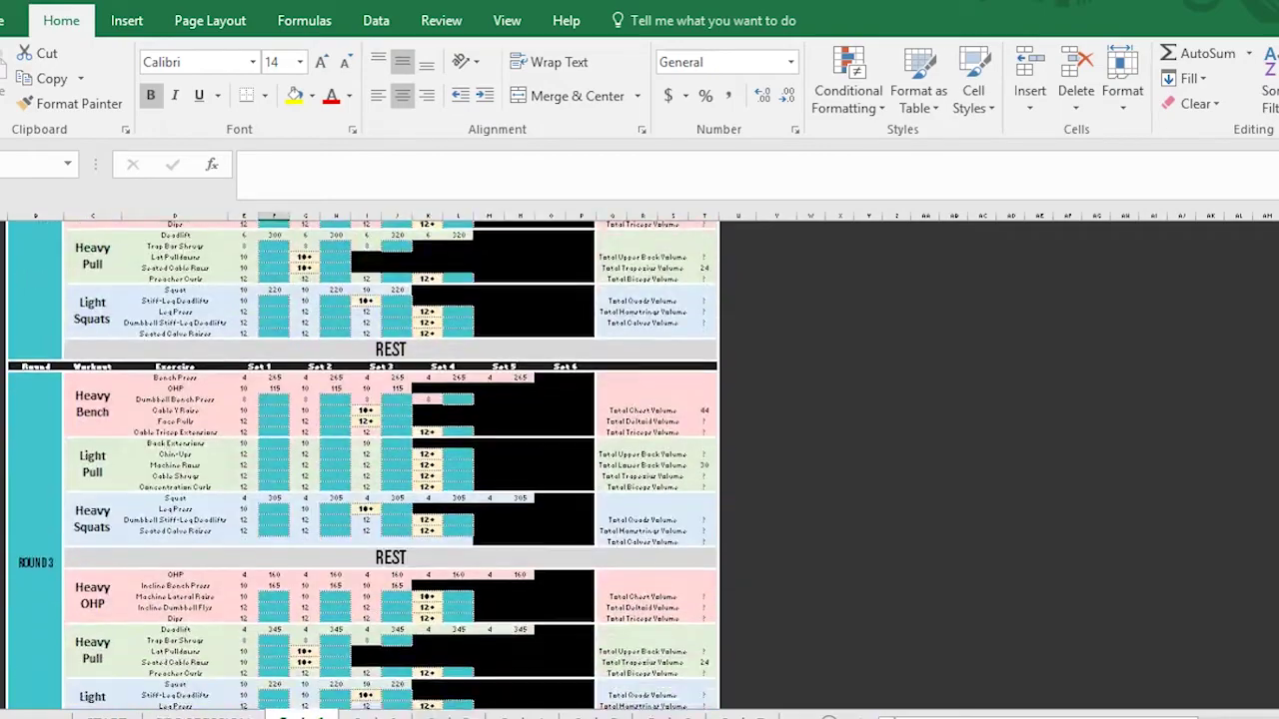
{"action": "scroll", "coordinate": [364, 463], "scroll_direction": "down", "scroll_amount": 3}
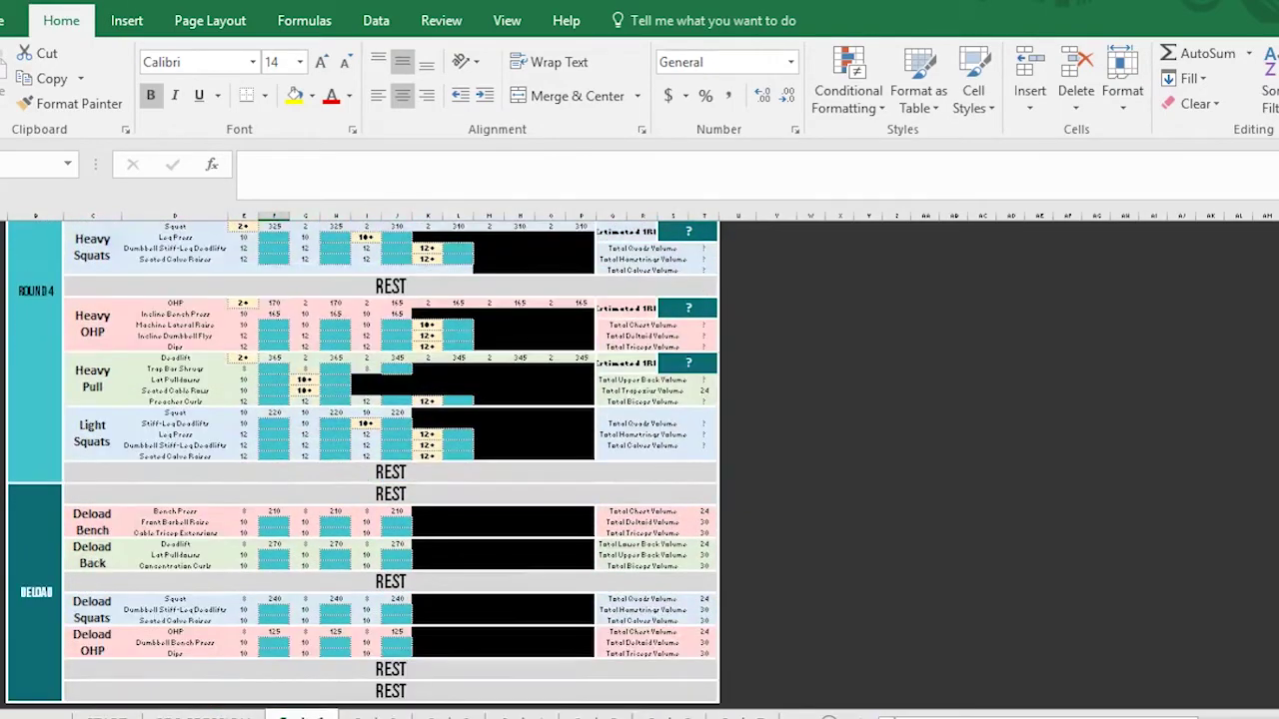
{"action": "scroll", "coordinate": [364, 463], "scroll_direction": "up", "scroll_amount": 20}
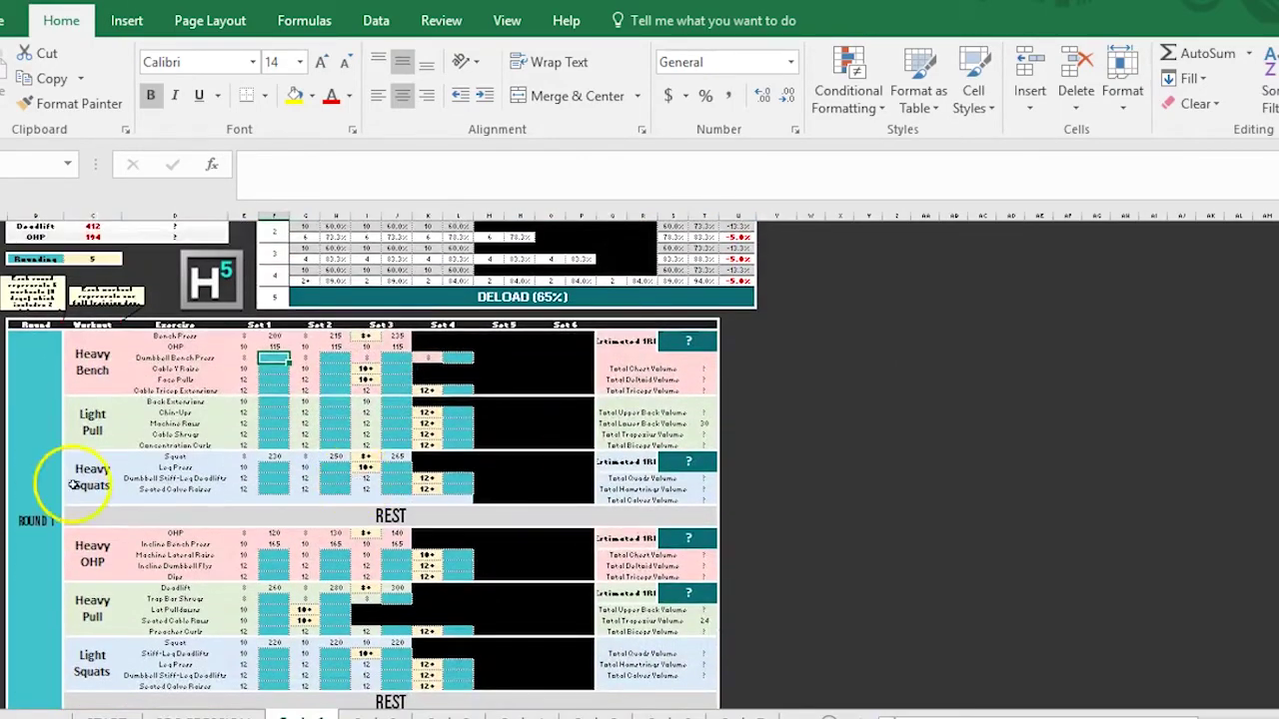
{"action": "scroll", "coordinate": [326, 480], "scroll_direction": "up", "scroll_amount": 3}
{"action": "scroll", "coordinate": [366, 502], "scroll_direction": "left", "scroll_amount": 1}
{"action": "key", "text": "ctrl+Home"}
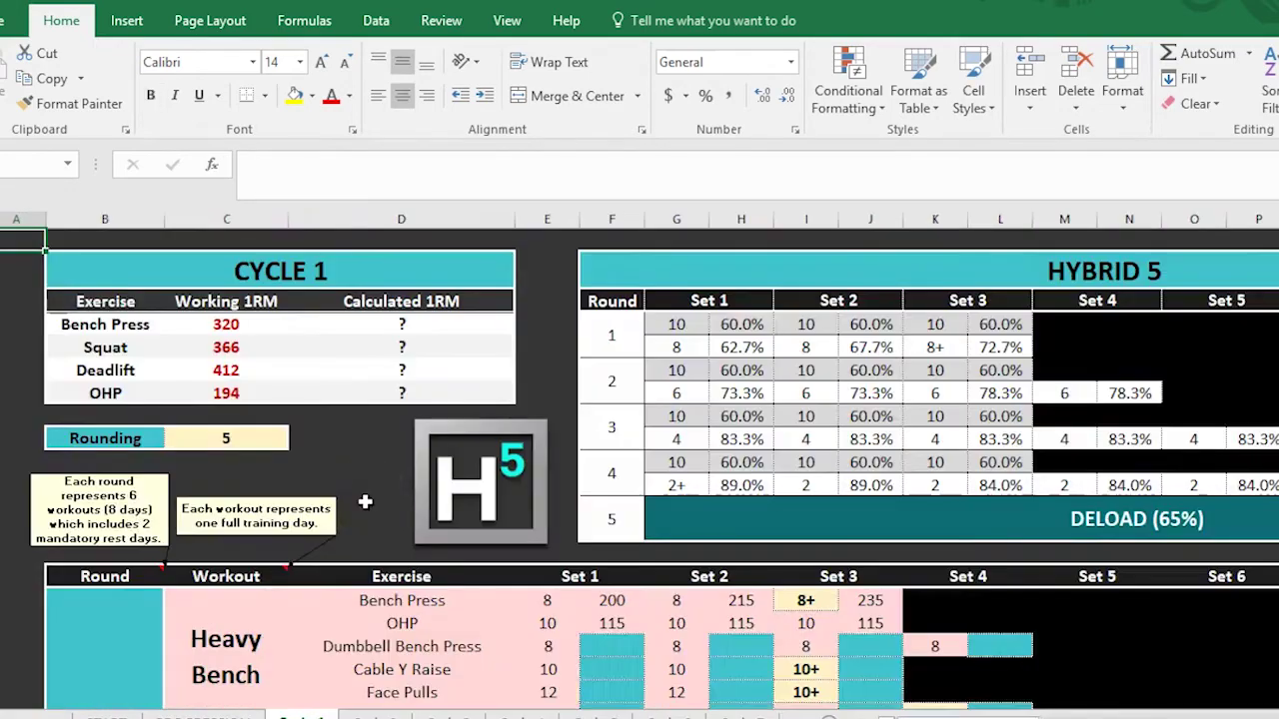
{"action": "scroll", "coordinate": [365, 501], "scroll_direction": "up", "scroll_amount": 3}
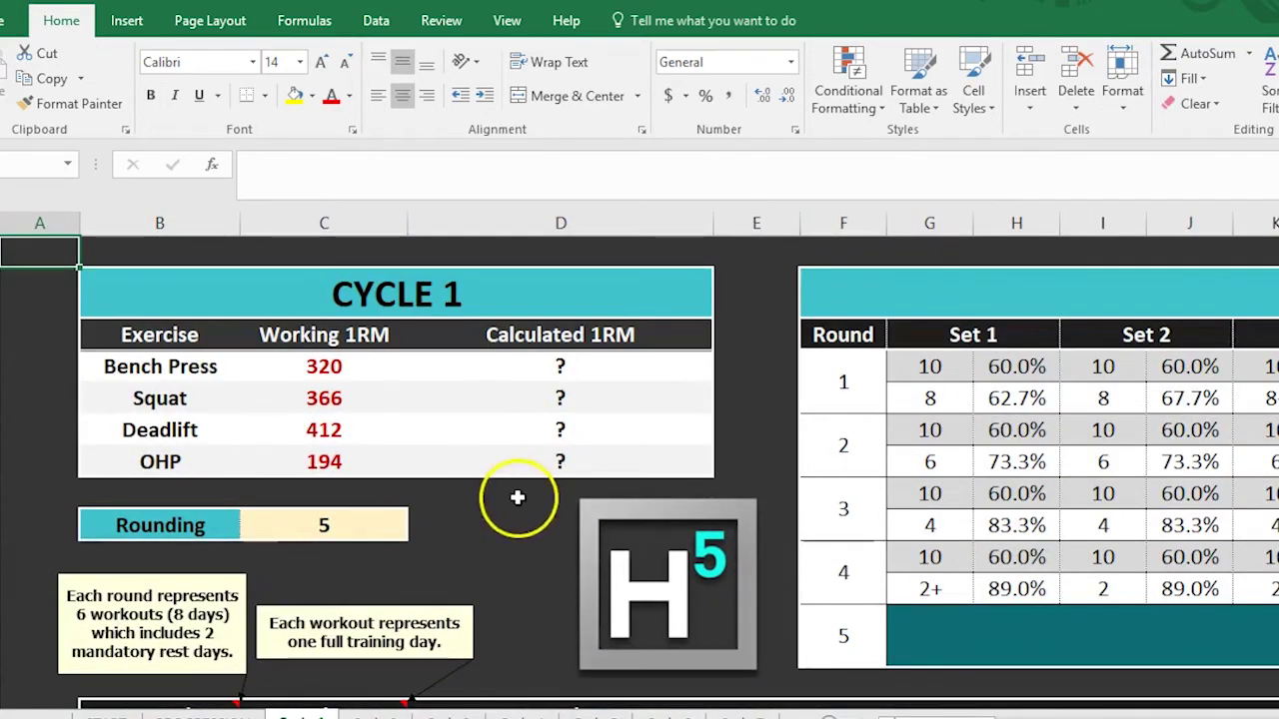
Trace the formula behind the Heavy Bench workout's Bench Press Set 1 weight to the cells it references
{"action": "scroll", "coordinate": [516, 500], "scroll_direction": "down", "scroll_amount": 3}
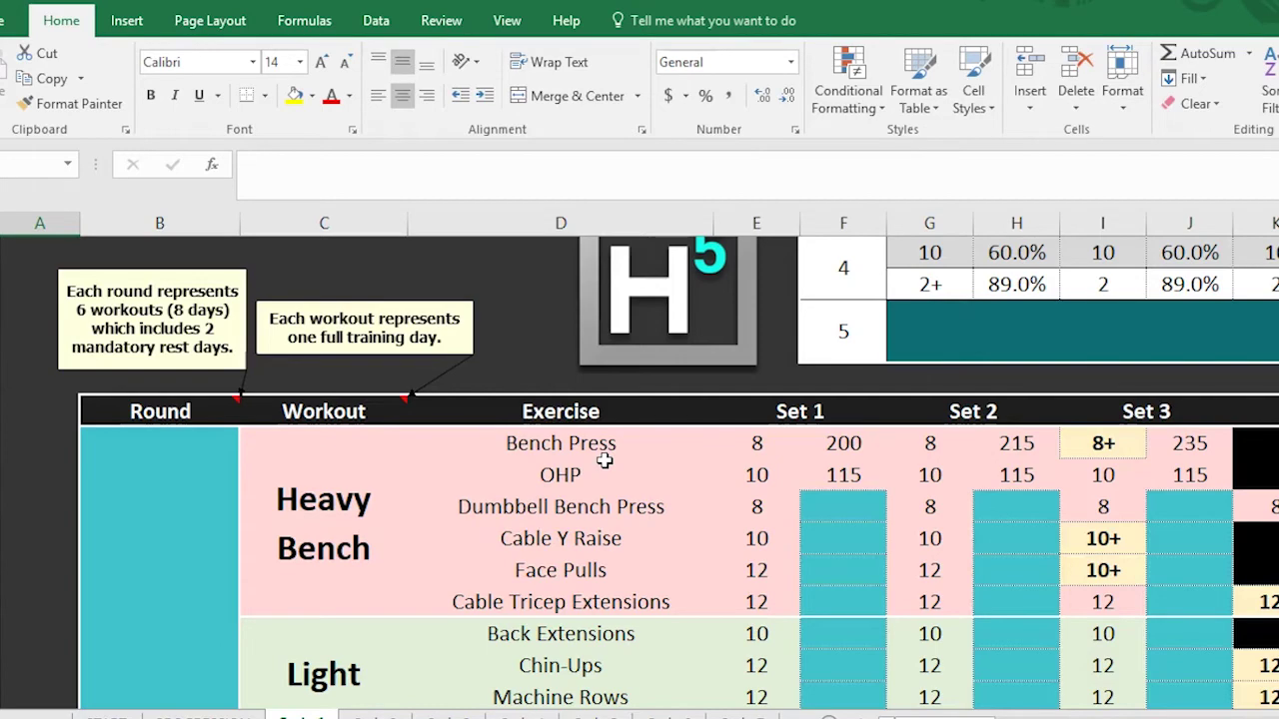
{"action": "left_click_drag", "start_coordinate": [938, 718], "coordinate": [920, 718]}
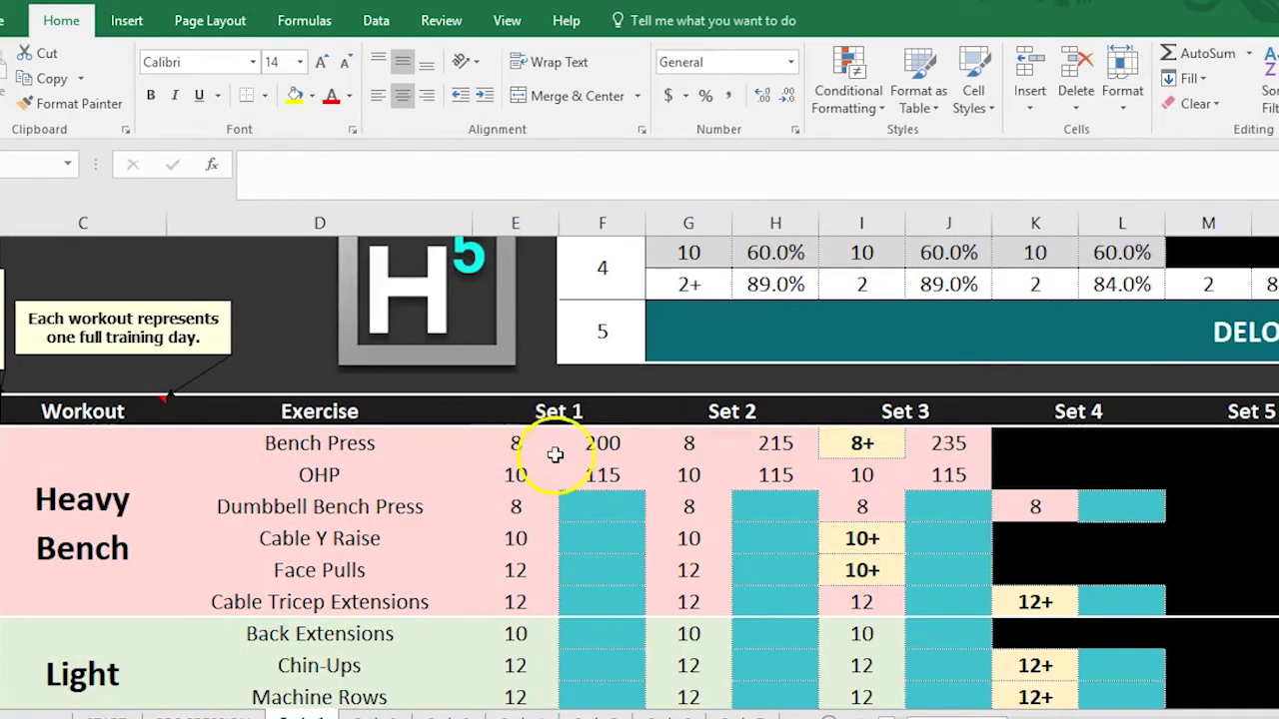
{"action": "left_click", "coordinate": [596, 447]}
{"action": "left_click", "coordinate": [490, 168]}
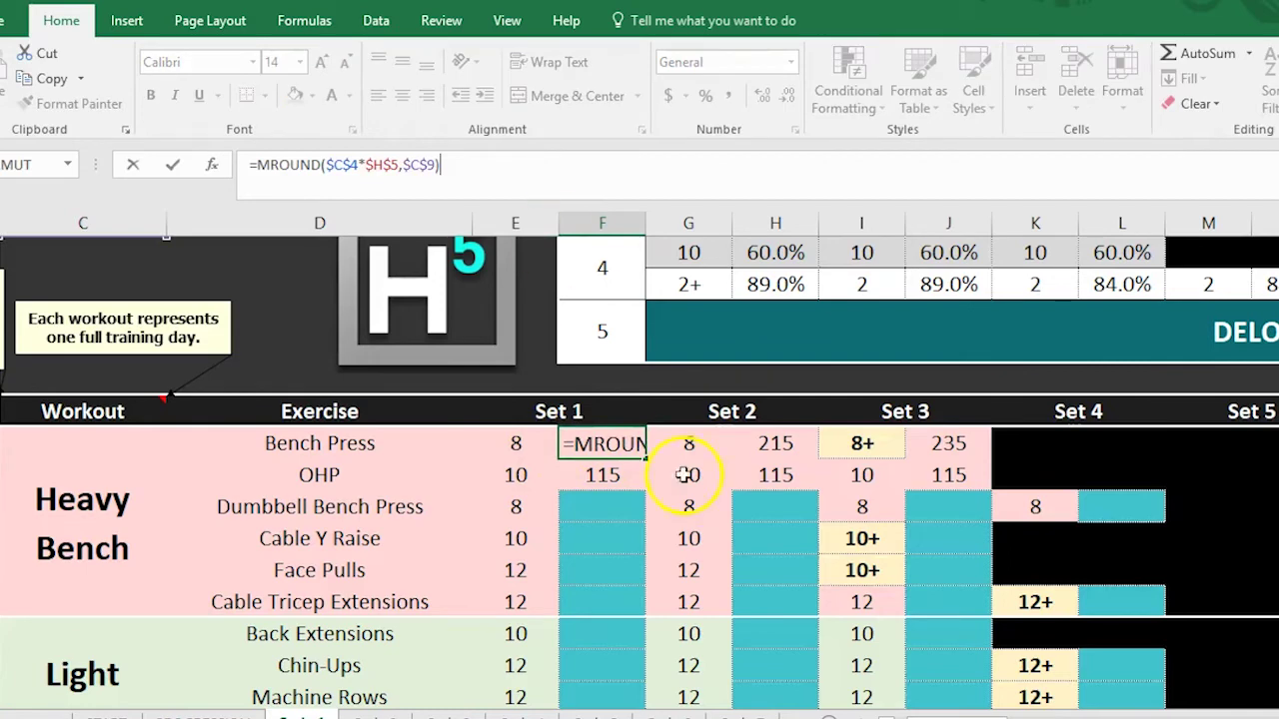
{"action": "scroll", "coordinate": [813, 413], "scroll_direction": "up", "scroll_amount": 3}
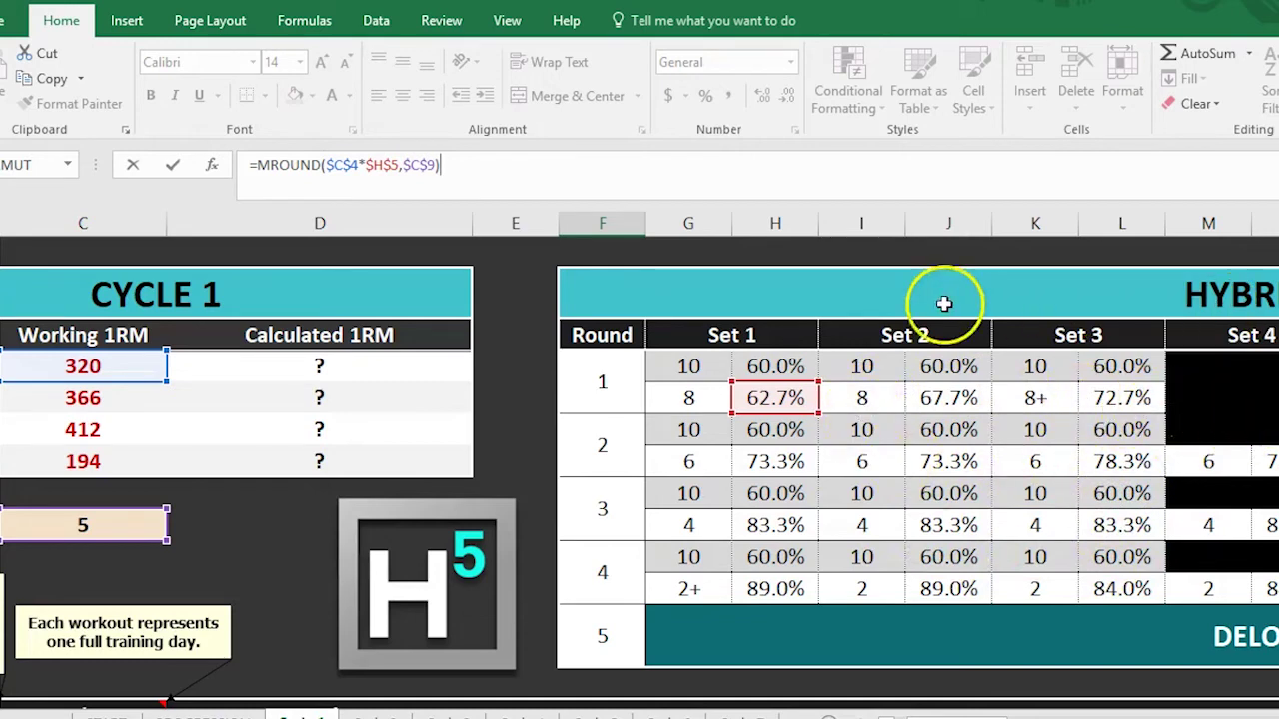
{"action": "left_click", "coordinate": [866, 464]}
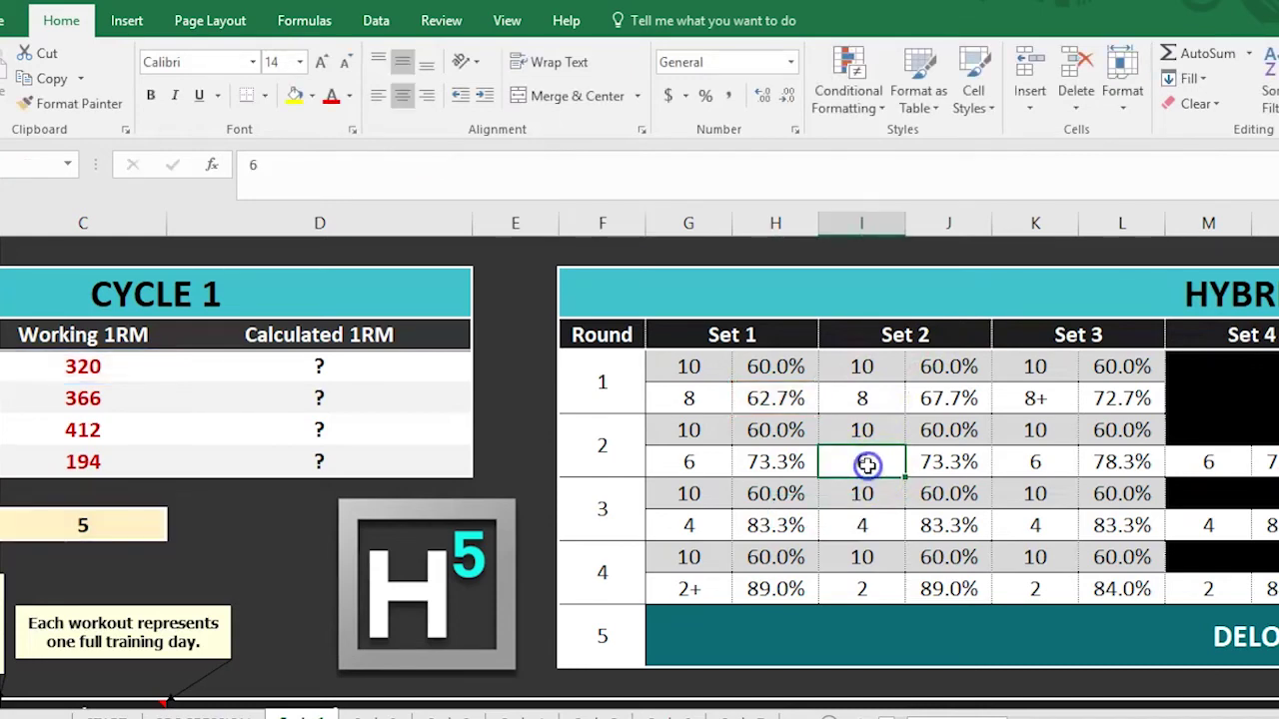
Enter 10 as the Bench Press Set 3 reps in the Round 1 Heavy Bench workout
{"action": "scroll", "coordinate": [789, 462], "scroll_direction": "down", "scroll_amount": 2}
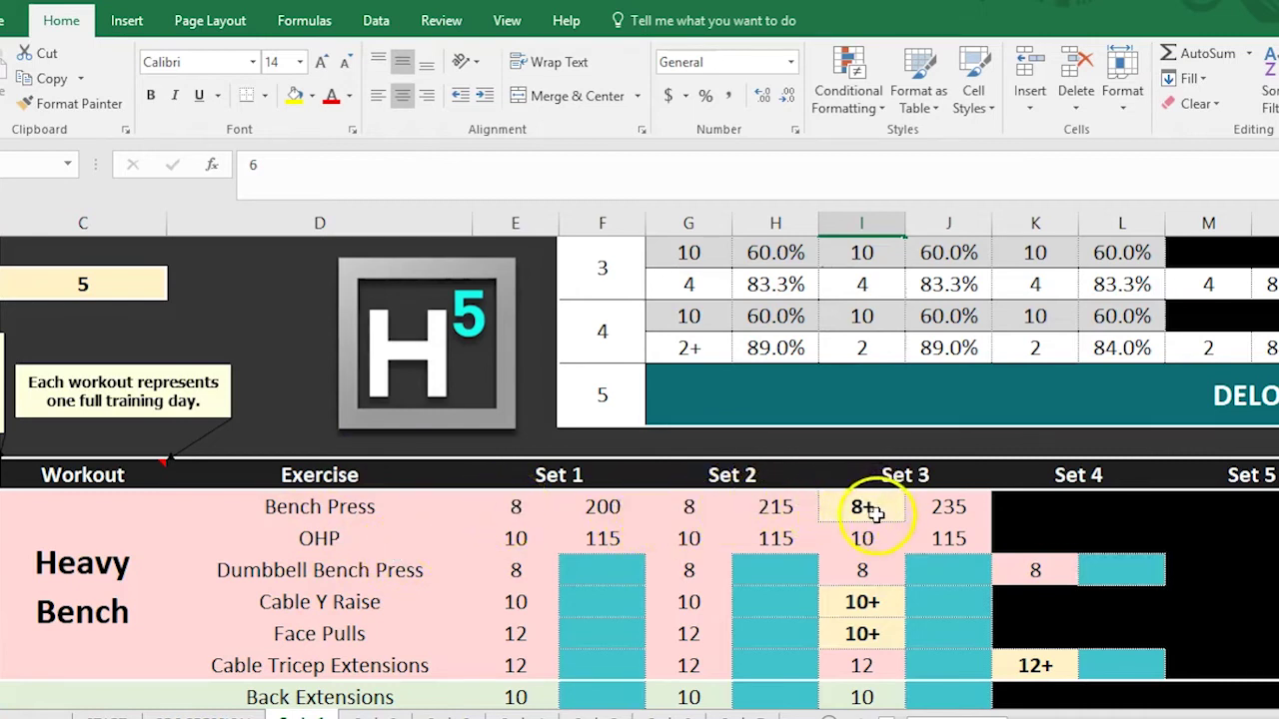
{"action": "left_click", "coordinate": [962, 509]}
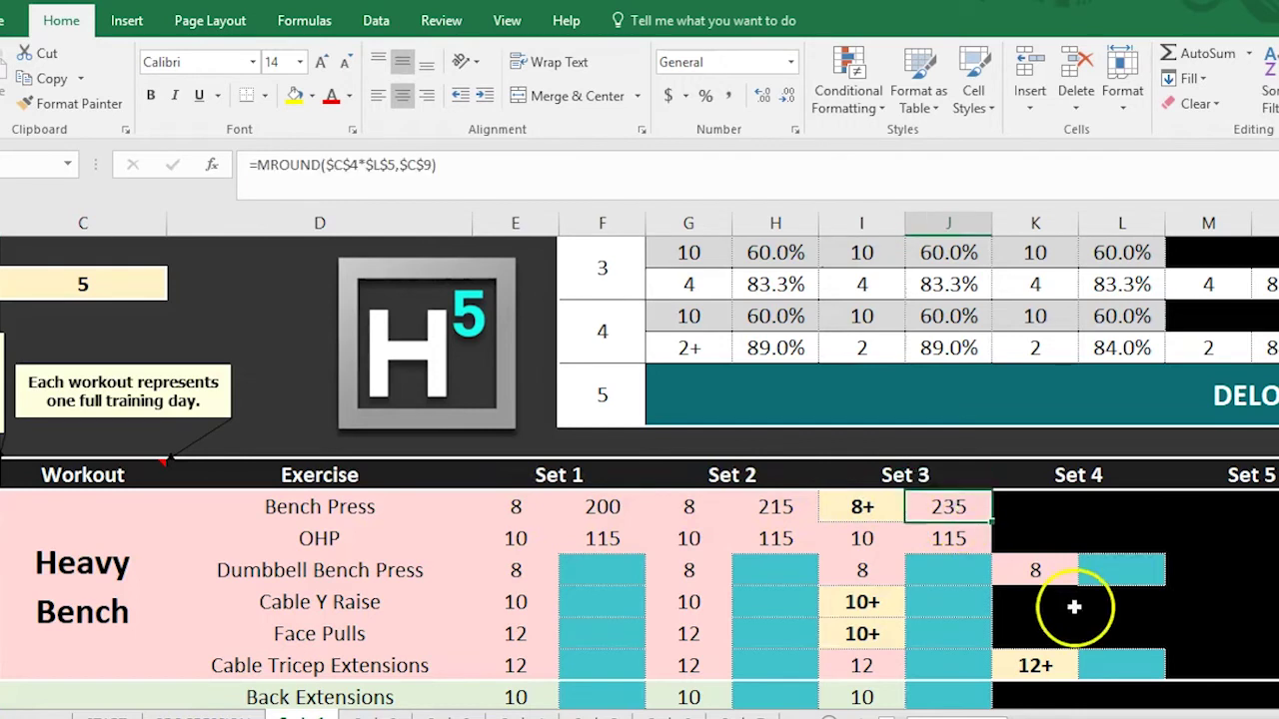
{"action": "left_click", "coordinate": [879, 511]}
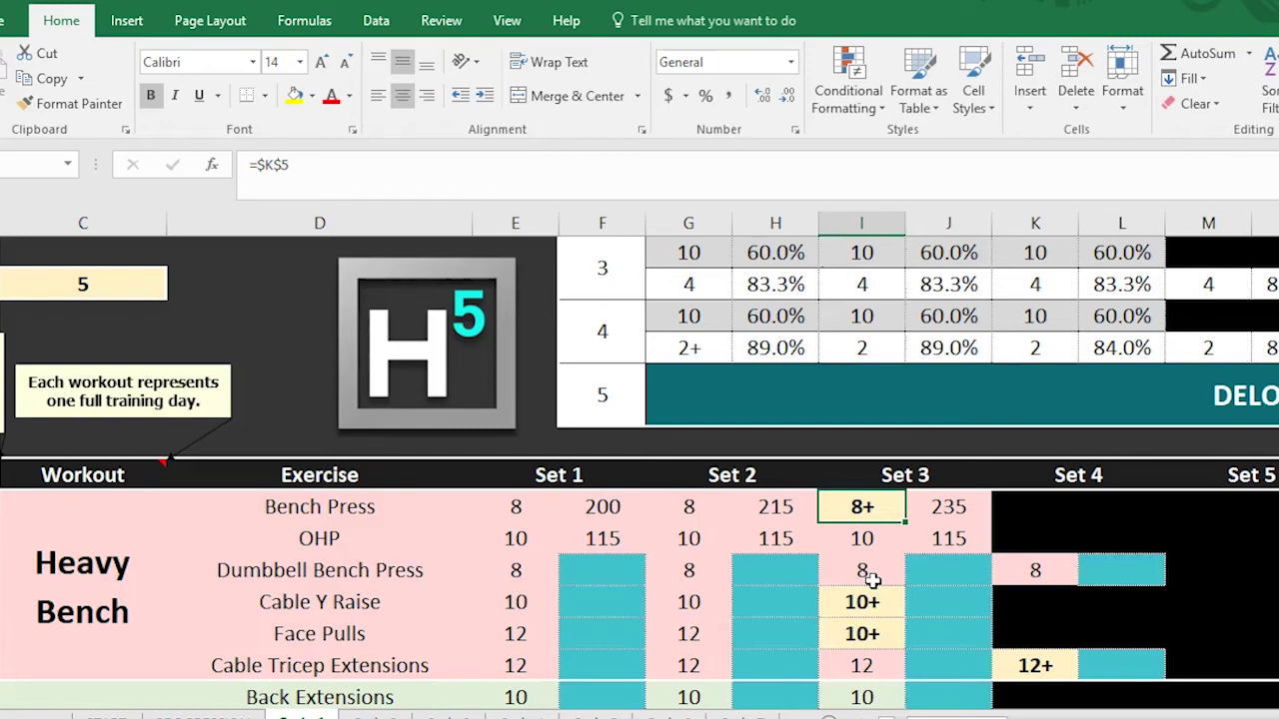
{"action": "type", "text": "`10"}
{"action": "key", "text": "BackSpace"}
{"action": "key", "text": "BackSpace"}
{"action": "type", "text": "1"}
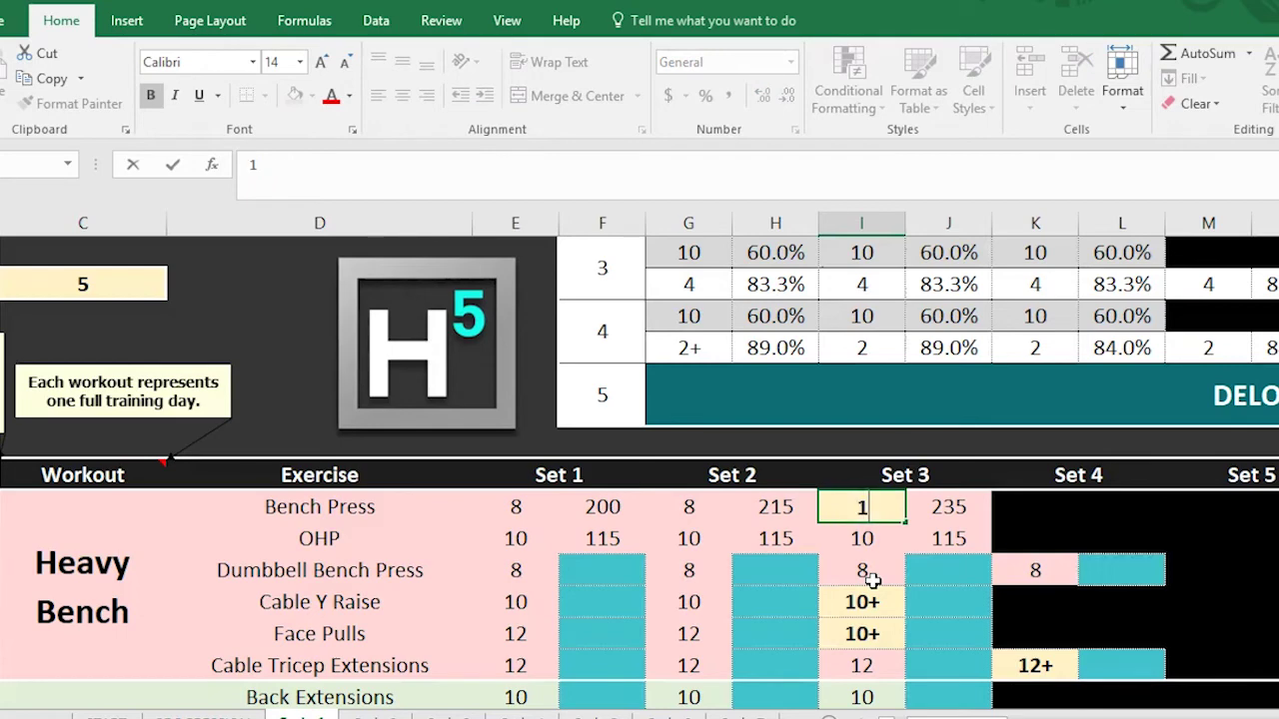
{"action": "type", "text": "0"}
{"action": "key", "text": "Return"}
Inspect the Estimated 1RM cell of the Heavy Bench workout and its formula
{"action": "key", "text": "Up"}
{"action": "key", "text": "Right"}
{"action": "key", "text": "Right"}
{"action": "key", "text": "Right"}
{"action": "key", "text": "Right"}
{"action": "key", "text": "Right"}
{"action": "key", "text": "Right"}
{"action": "key", "text": "Right"}
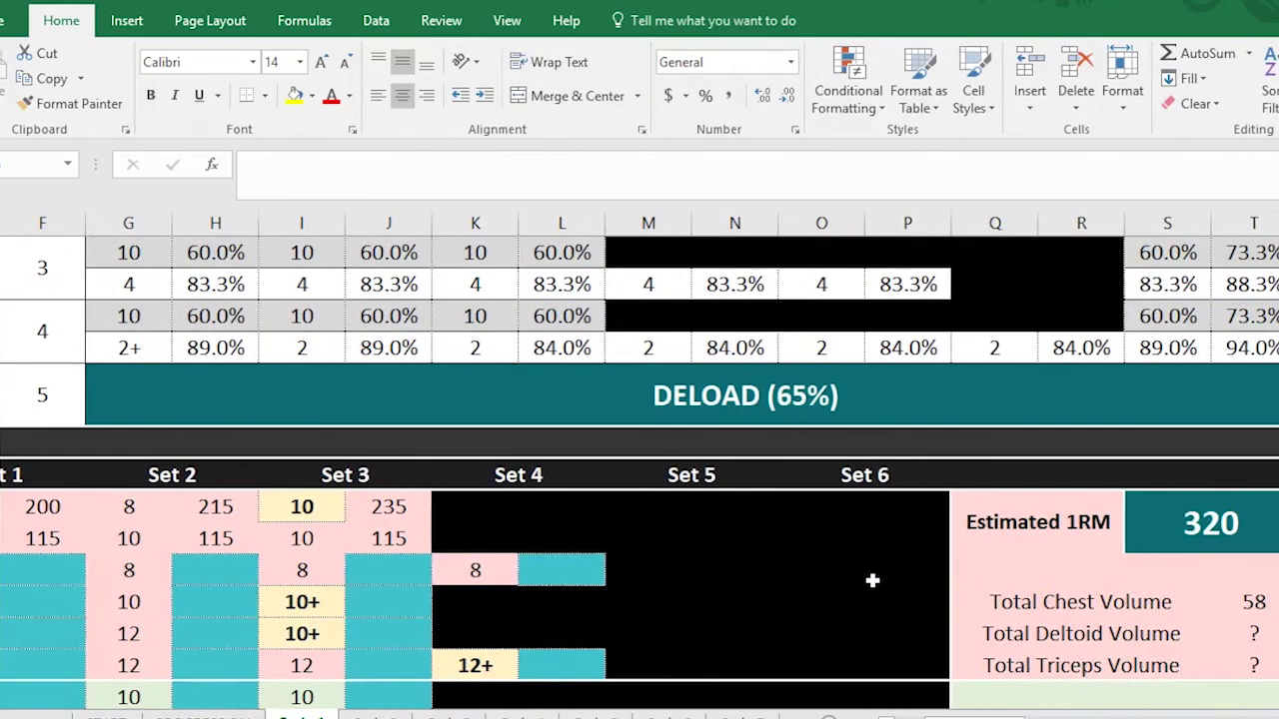
{"action": "left_click", "coordinate": [1133, 530]}
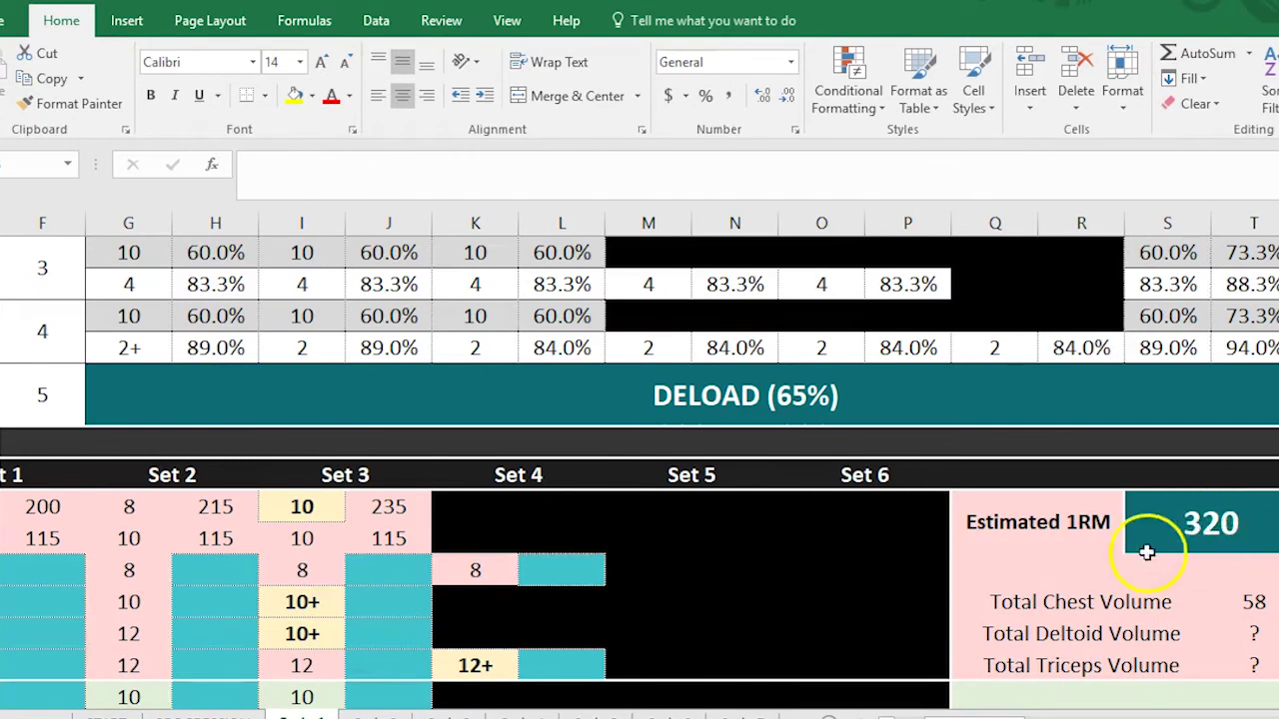
{"action": "left_click", "coordinate": [1235, 523]}
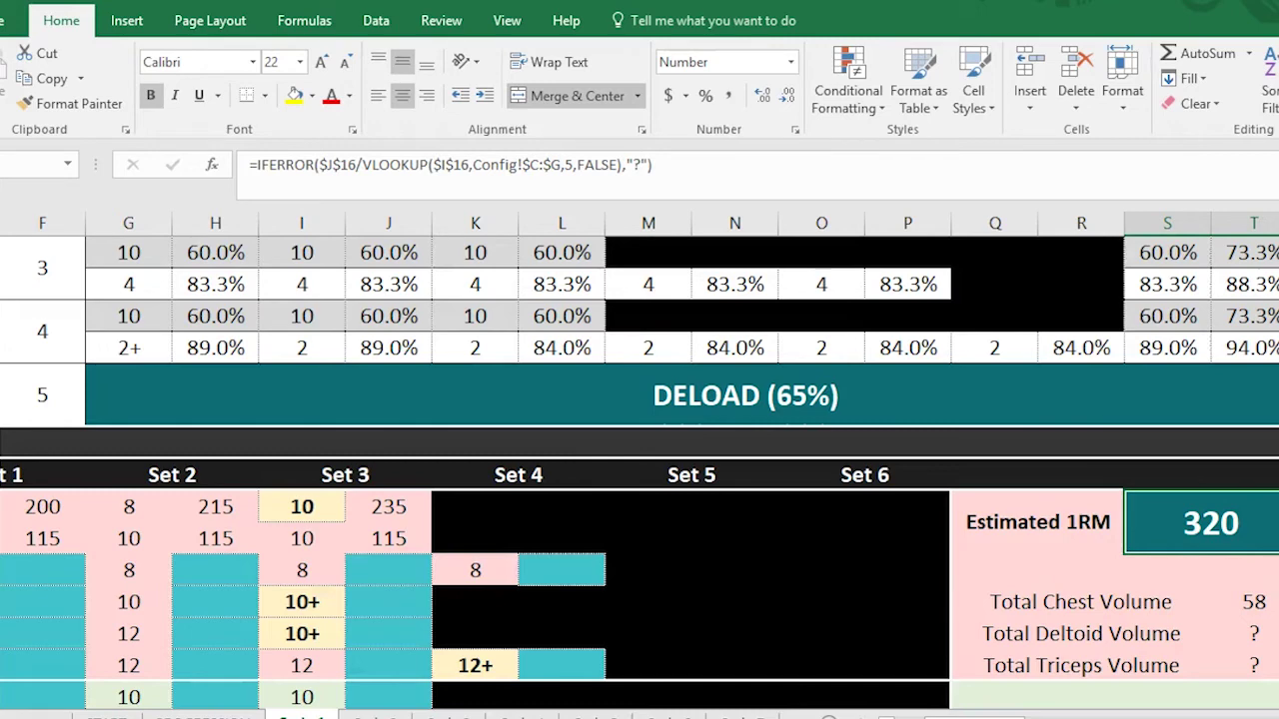
Return along the Bench Press row to the Heavy Bench workout's name and exercise list
{"action": "key", "text": "Left"}
{"action": "key", "text": "Left"}
{"action": "key", "text": "Left"}
{"action": "key", "text": "Left"}
{"action": "key", "text": "Left"}
{"action": "key", "text": "Left"}
{"action": "key", "text": "Left"}
{"action": "key", "text": "Left"}
{"action": "key", "text": "Left"}
{"action": "key", "text": "Left"}
{"action": "key", "text": "Left"}
{"action": "key", "text": "Left"}
{"action": "key", "text": "Left"}
{"action": "key", "text": "Left"}
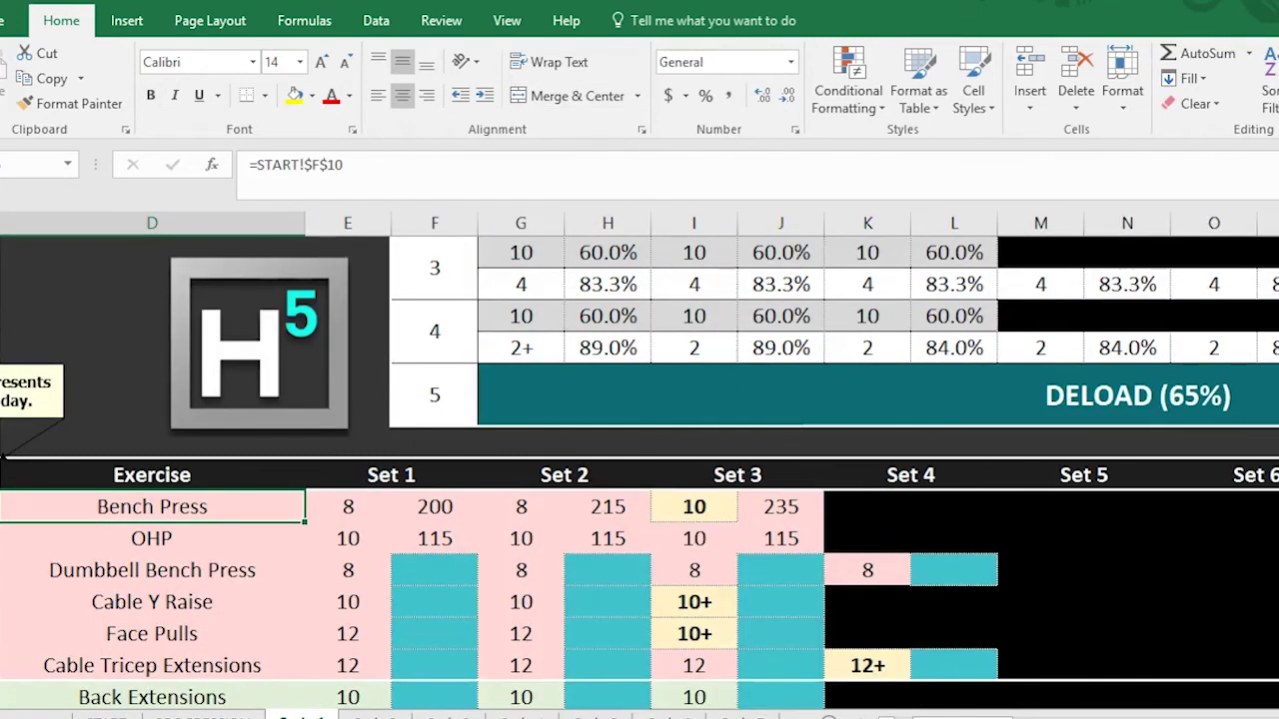
{"action": "scroll", "coordinate": [766, 466], "scroll_direction": "down", "scroll_amount": 1}
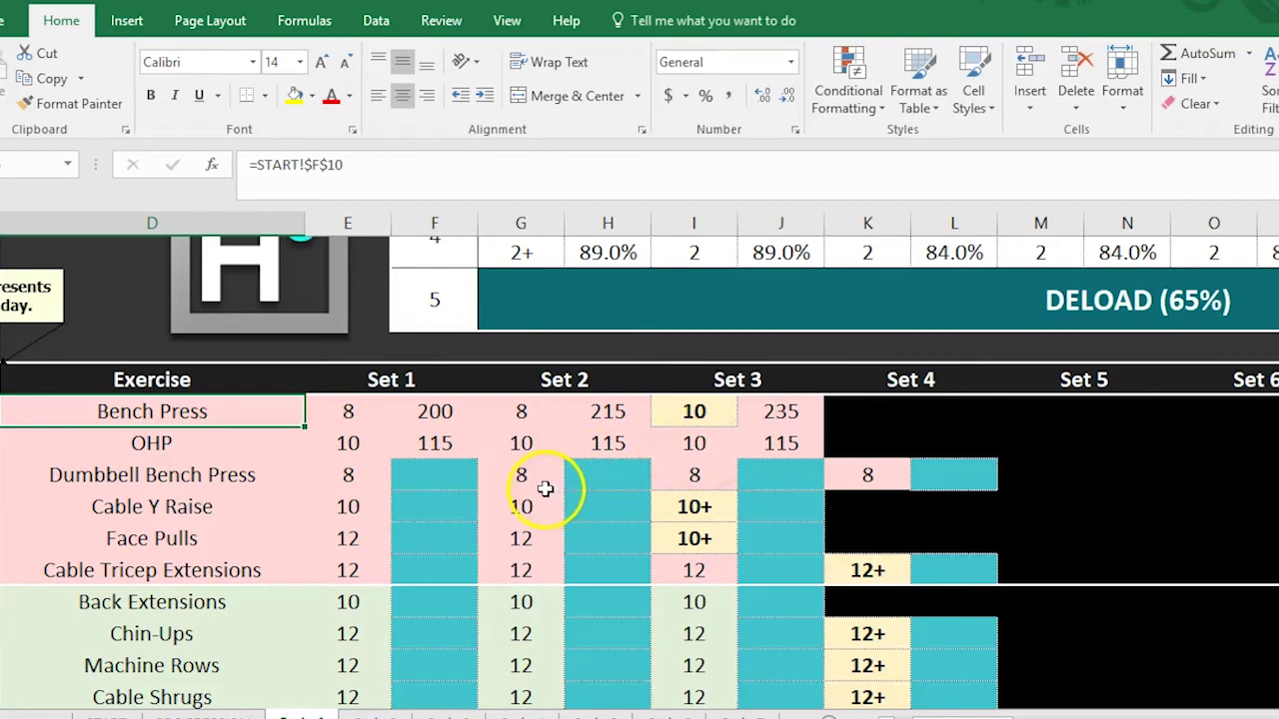
{"action": "scroll", "coordinate": [772, 459], "scroll_direction": "left", "scroll_amount": 2}
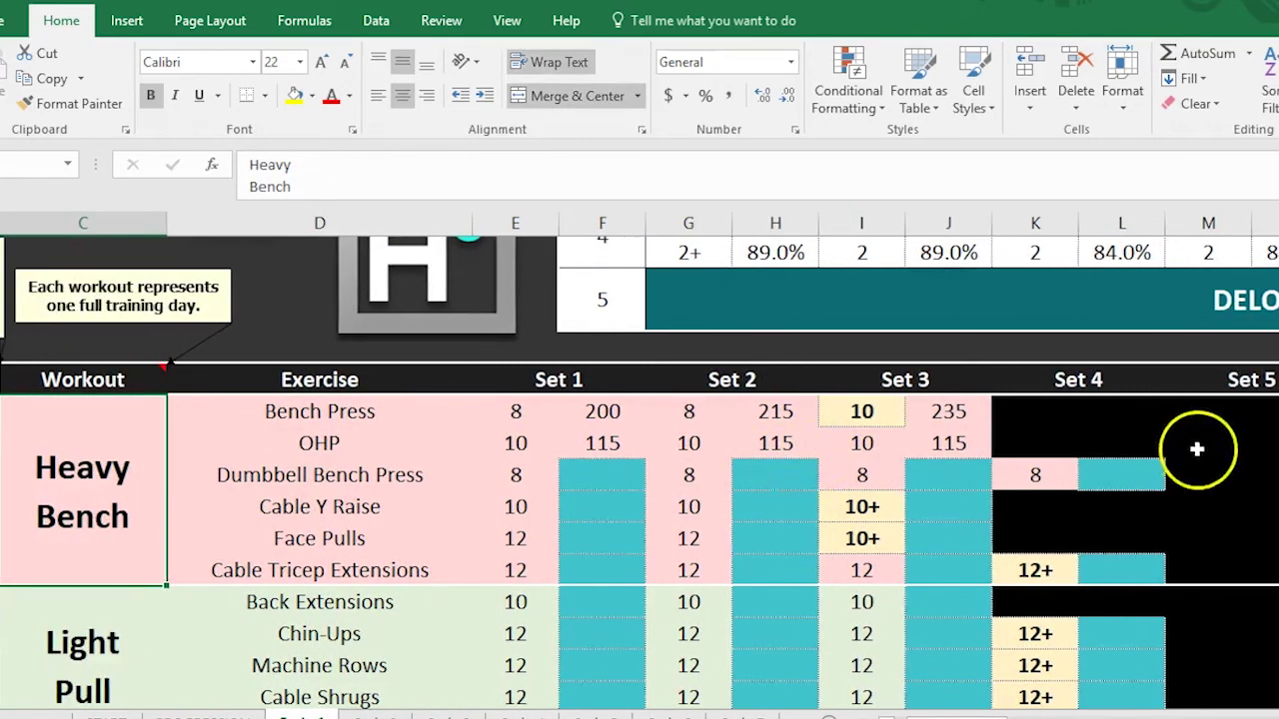
Go through the OHP row of the Heavy Bench workout from Set 4 back to its Set 1 reps
{"action": "left_click", "coordinate": [1149, 443]}
{"action": "key", "text": "Left"}
{"action": "key", "text": "Left"}
{"action": "key", "text": "Left"}
{"action": "key", "text": "Left"}
{"action": "key", "text": "Left"}
{"action": "key", "text": "Left"}
{"action": "key", "text": "Left"}
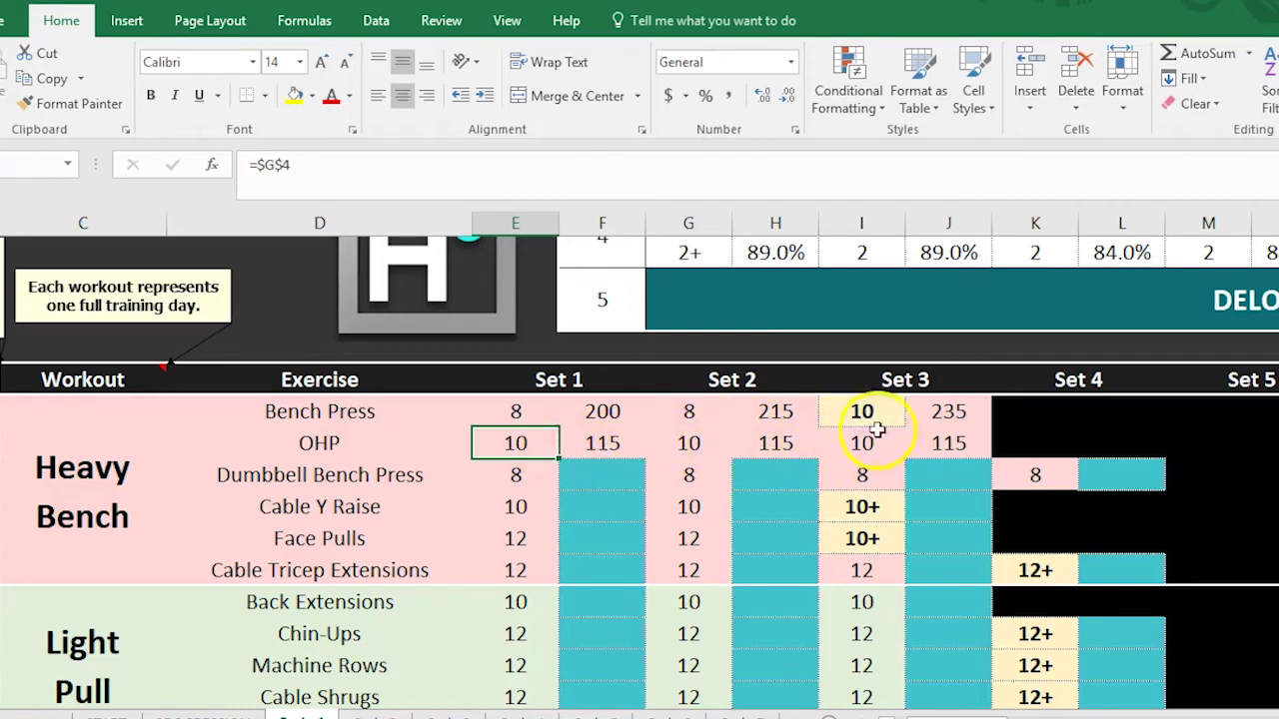
Trace the formula behind the OHP Set 1 weight to its referenced cells and leave the formula unchanged
{"action": "left_click", "coordinate": [614, 442]}
{"action": "left_click", "coordinate": [547, 188]}
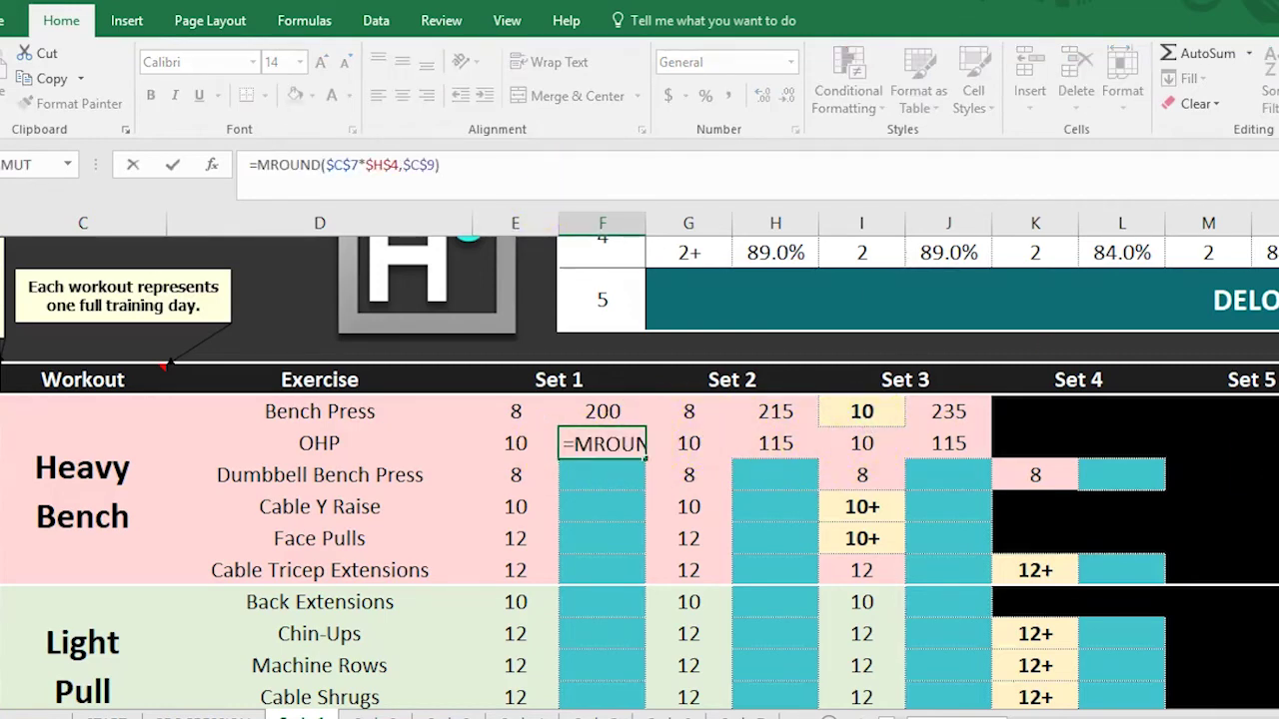
{"action": "scroll", "coordinate": [639, 470], "scroll_direction": "up", "scroll_amount": 3}
{"action": "scroll", "coordinate": [639, 469], "scroll_direction": "up", "scroll_amount": 1}
{"action": "scroll", "coordinate": [691, 562], "scroll_direction": "down", "scroll_amount": 2}
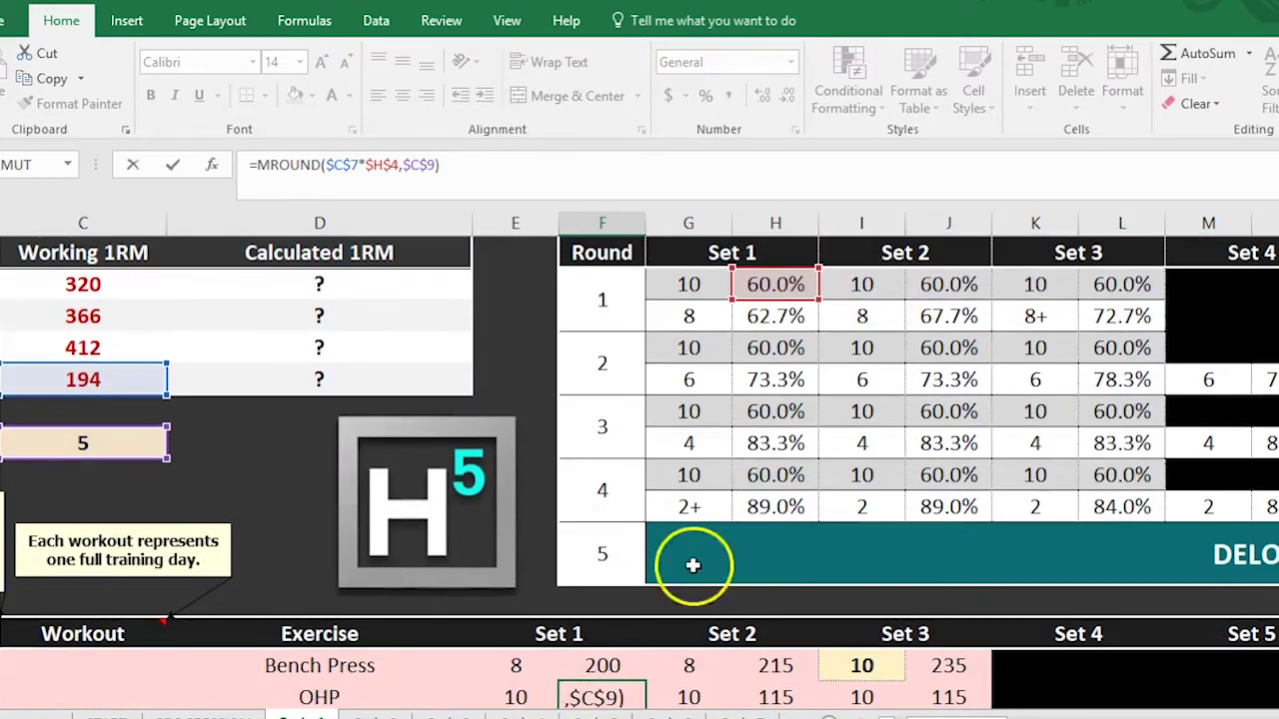
{"action": "scroll", "coordinate": [666, 570], "scroll_direction": "down", "scroll_amount": 2}
{"action": "key", "text": "Escape"}
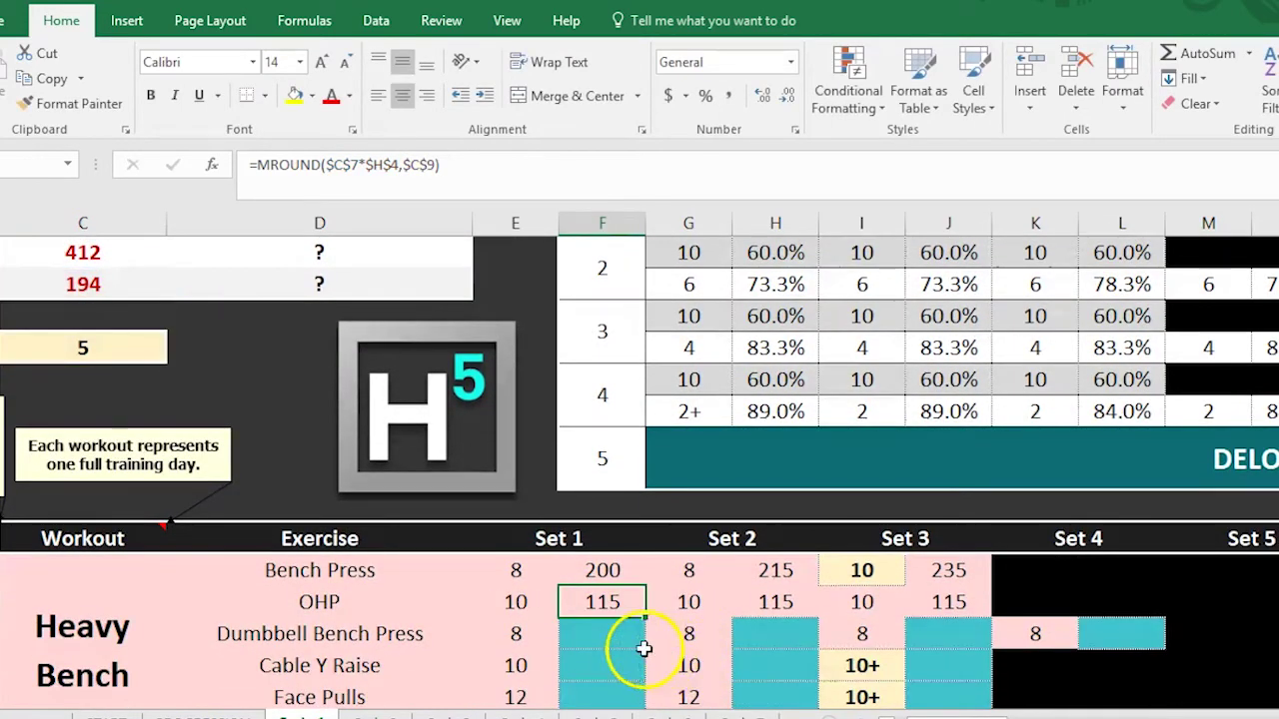
Enter 80 as the Set 1 weight of Dumbbell Bench Press in the first Heavy Bench workout
{"action": "scroll", "coordinate": [645, 568], "scroll_direction": "down", "scroll_amount": 3}
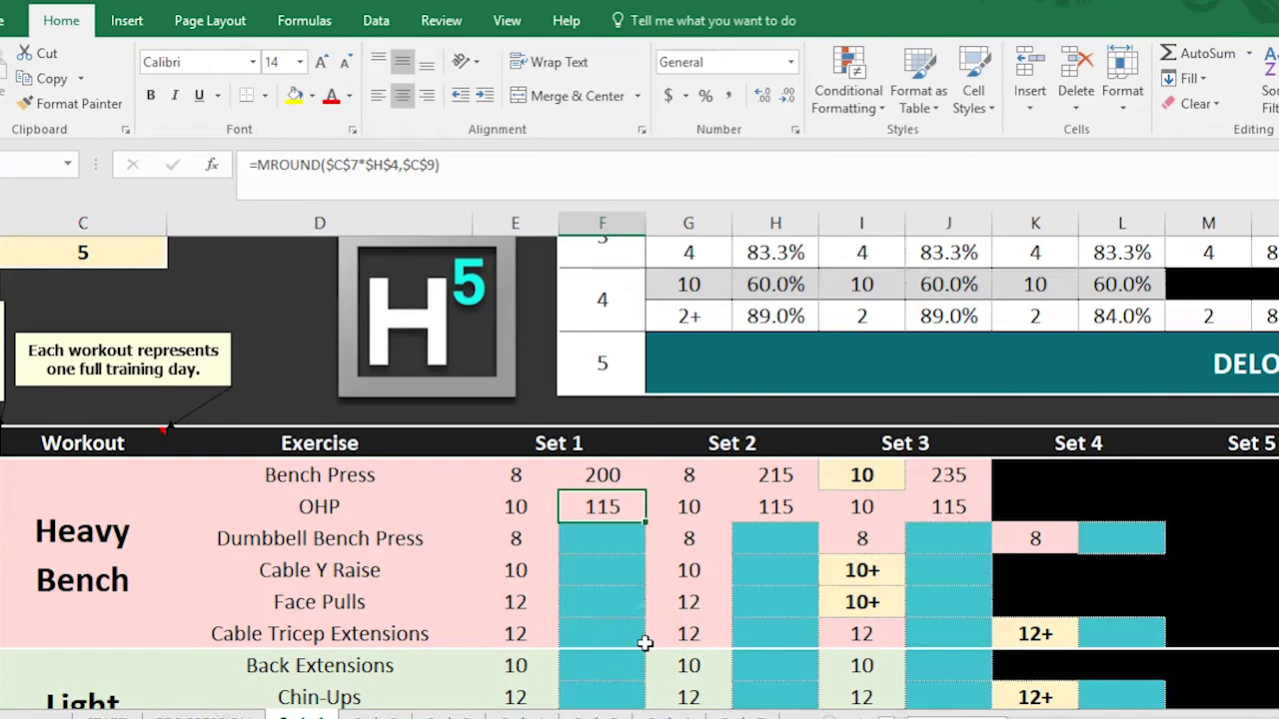
{"action": "left_click", "coordinate": [445, 545]}
{"action": "scroll", "coordinate": [447, 556], "scroll_direction": "down", "scroll_amount": 1}
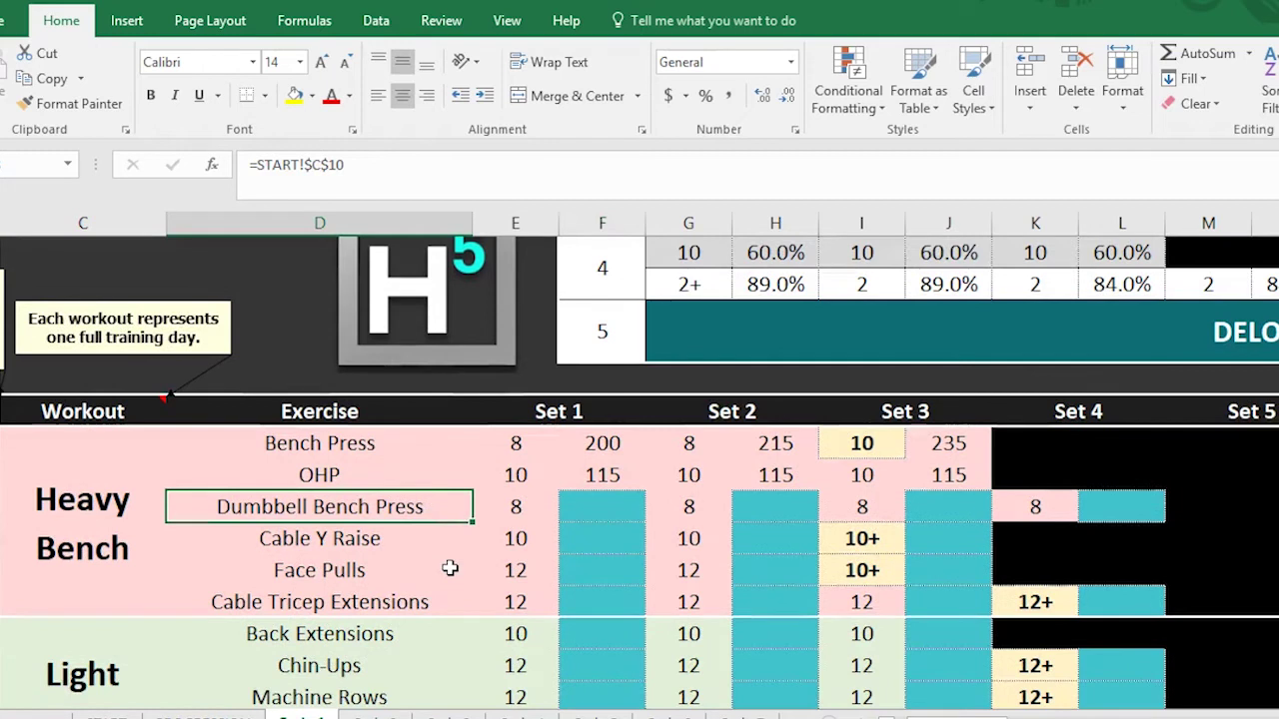
{"action": "key", "text": "Right"}
{"action": "key", "text": "Right"}
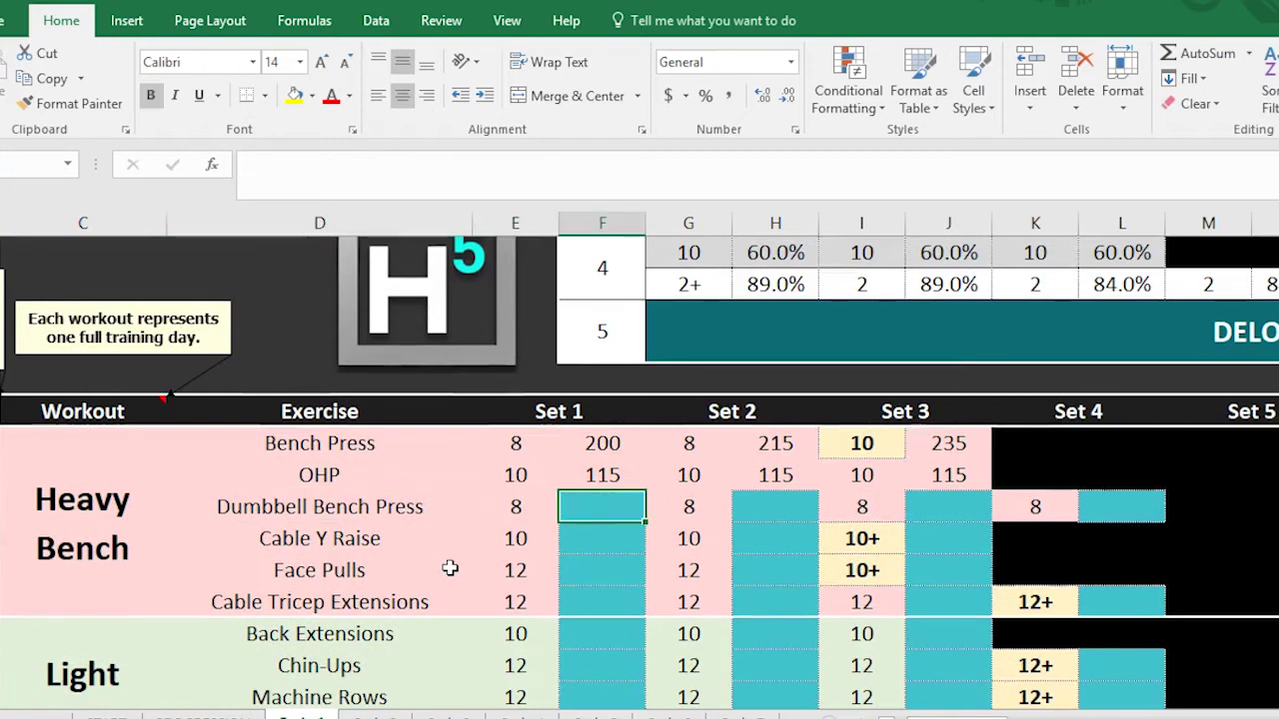
{"action": "key", "text": "Right"}
{"action": "key", "text": "Left"}
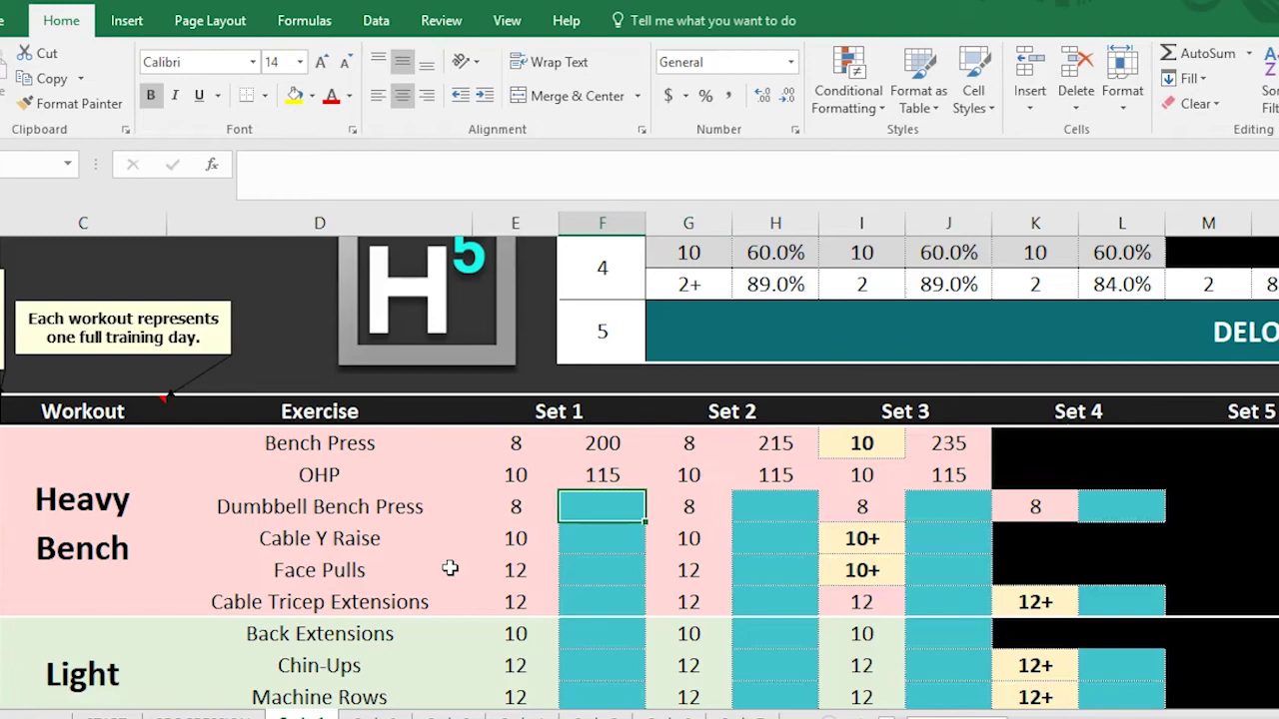
{"action": "type", "text": "80"}
{"action": "key", "text": "Return"}
Copy the Dumbbell Bench Press Set 1 weight into its Set 2, Set 3 and Set 4 weights
{"action": "key", "text": "Up"}
{"action": "key", "text": "ctrl+c"}
{"action": "key", "text": "Right"}
{"action": "key", "text": "Right"}
{"action": "key", "text": "ctrl+v"}
{"action": "key", "text": "Right"}
{"action": "key", "text": "Right"}
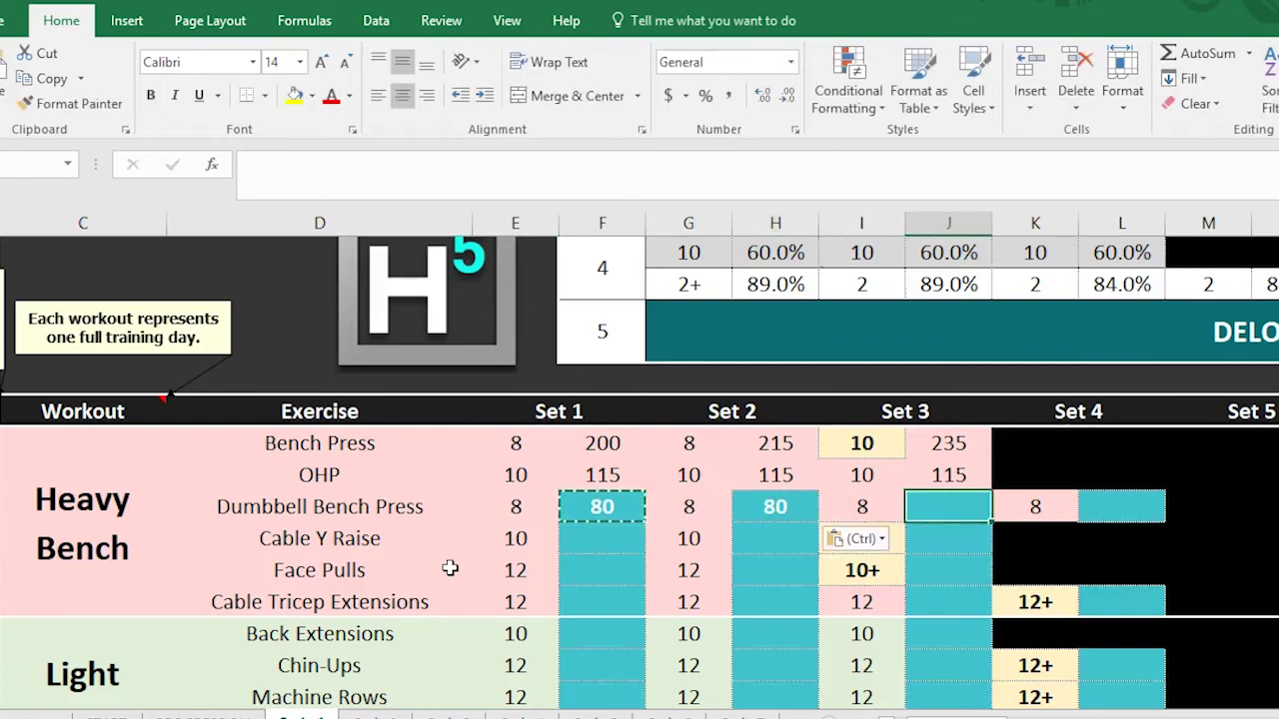
{"action": "key", "text": "ctrl+v"}
{"action": "key", "text": "Right"}
{"action": "key", "text": "Right"}
{"action": "key", "text": "ctrl+v"}
{"action": "key", "text": "Escape"}
Enter 30 as the Set 1 weight of Cable Y Raise in the Heavy Bench workout
{"action": "key", "text": "Left"}
{"action": "key", "text": "Left"}
{"action": "key", "text": "Down"}
{"action": "key", "text": "Left"}
{"action": "key", "text": "Left"}
{"action": "key", "text": "Left"}
{"action": "key", "text": "Left"}
{"action": "key", "text": "Left"}
{"action": "key", "text": "Left"}
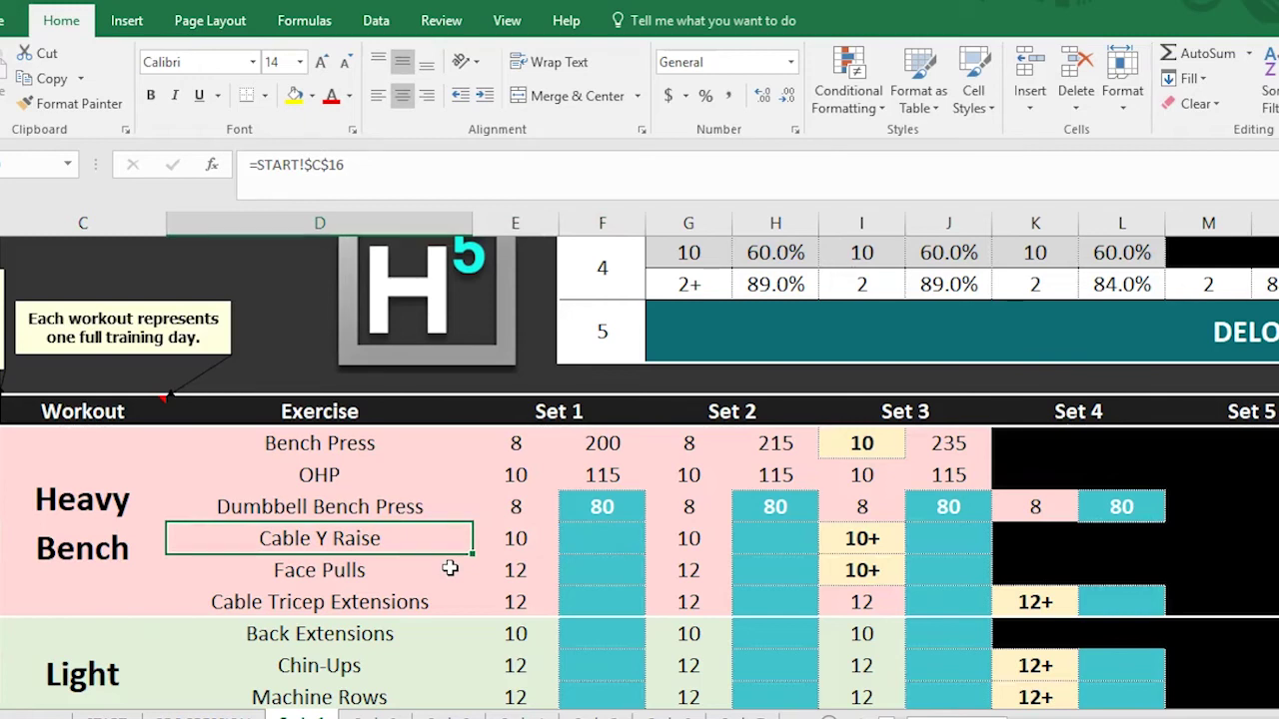
{"action": "scroll", "coordinate": [449, 568], "scroll_direction": "down", "scroll_amount": 1}
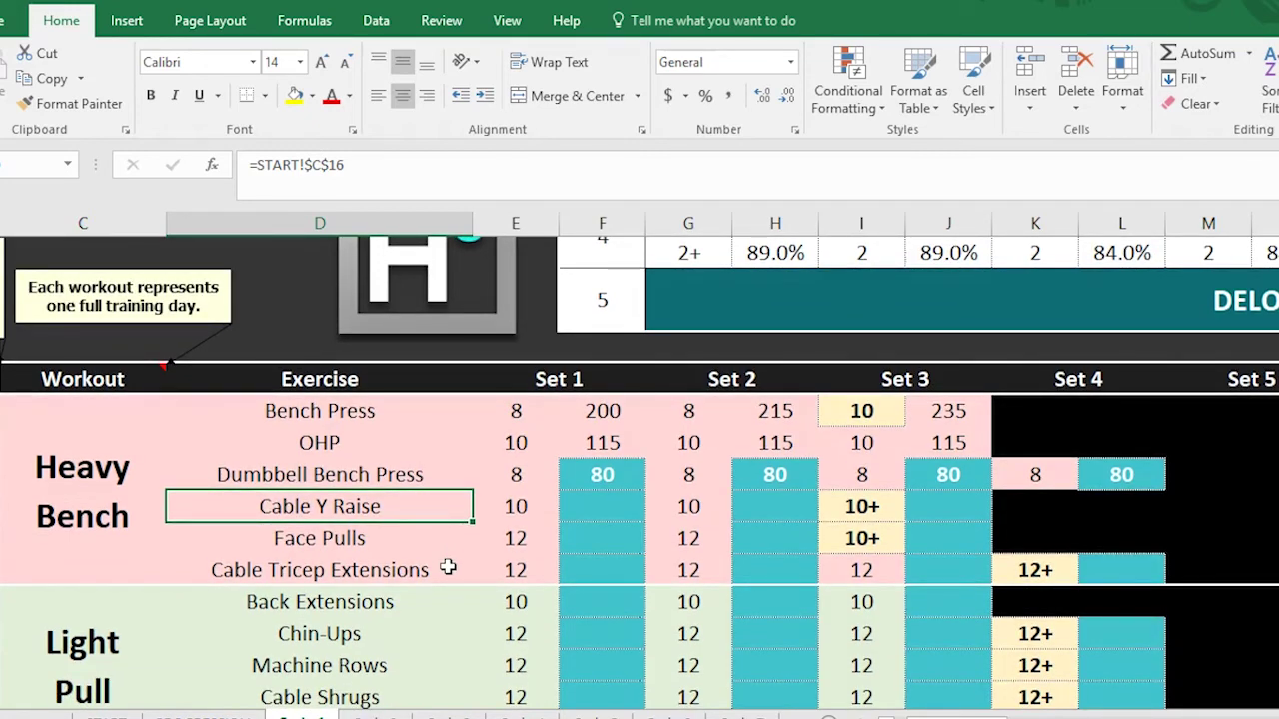
{"action": "key", "text": "Left"}
{"action": "key", "text": "Right"}
{"action": "key", "text": "Right"}
{"action": "key", "text": "Right"}
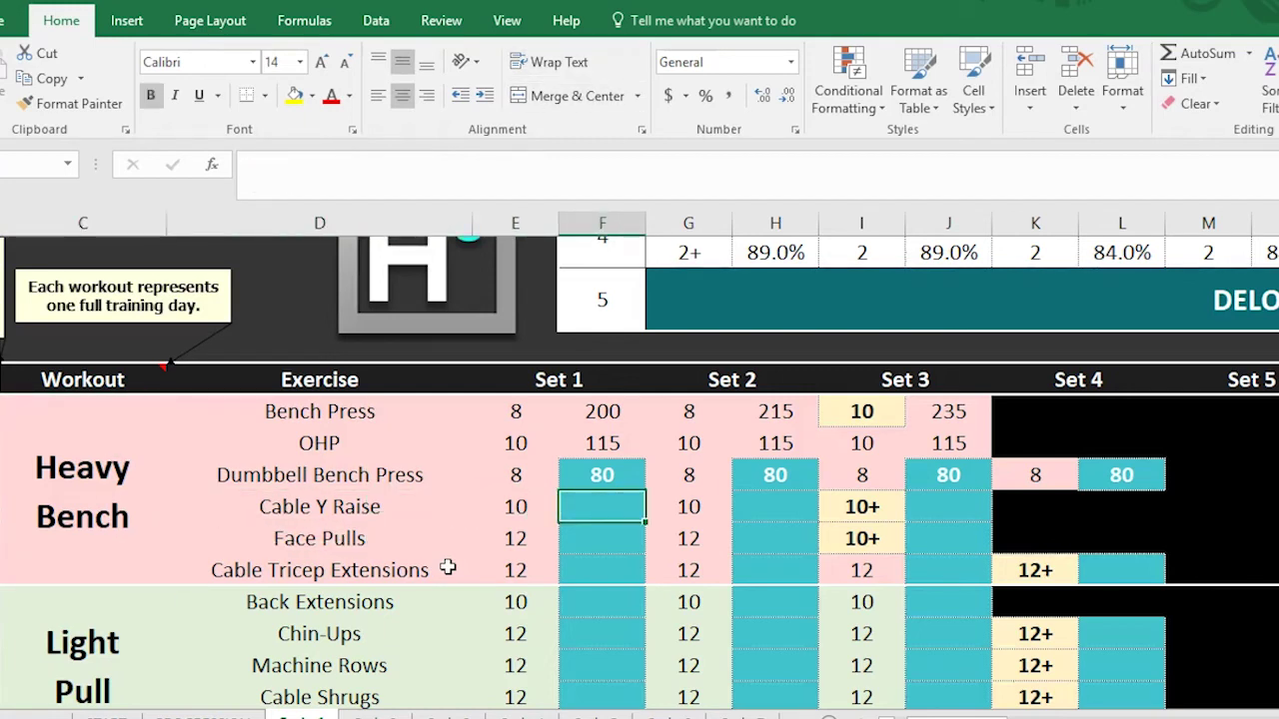
{"action": "type", "text": "30"}
{"action": "key", "text": "Return"}
Copy the Cable Y Raise Set 1 weight into its Set 2 and Set 3 weights
{"action": "key", "text": "Up"}
{"action": "key", "text": "ctrl+c"}
{"action": "key", "text": "Right"}
{"action": "key", "text": "Right"}
{"action": "key", "text": "ctrl+v"}
{"action": "key", "text": "Right"}
{"action": "key", "text": "Right"}
{"action": "key", "text": "ctrl+v"}
{"action": "key", "text": "Escape"}
{"action": "key", "text": "Left"}
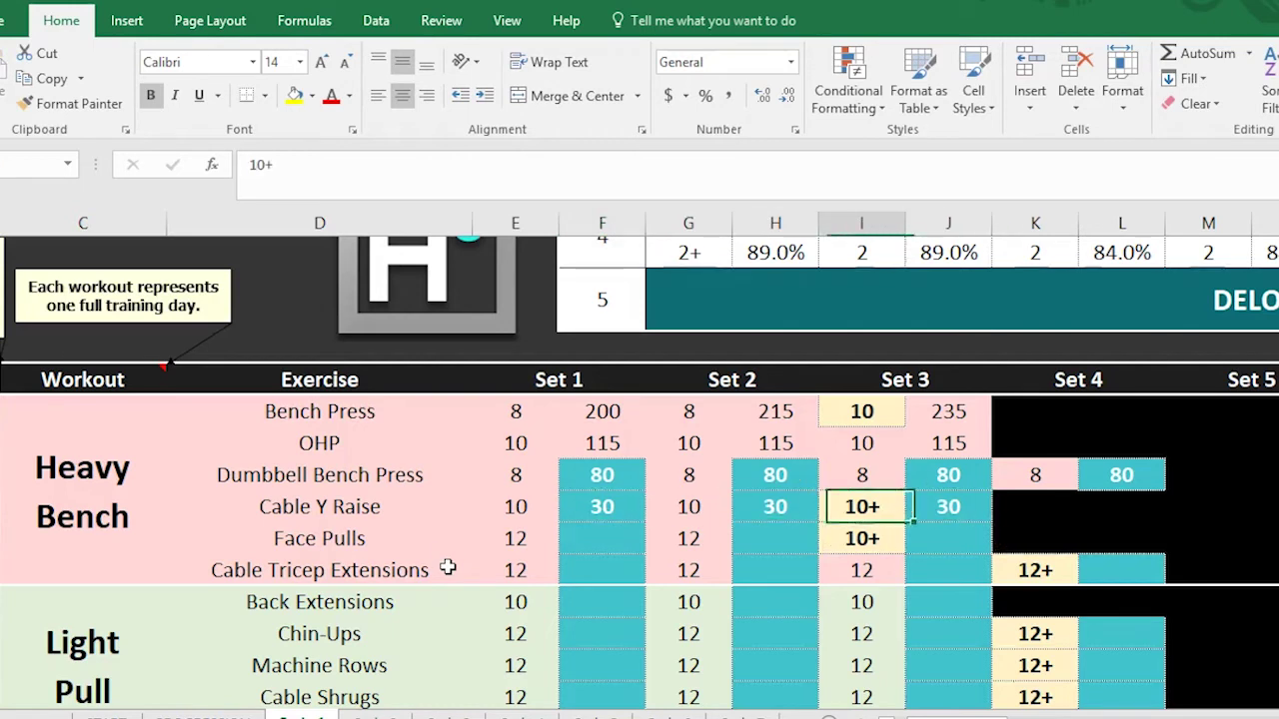
{"action": "key", "text": "Left"}
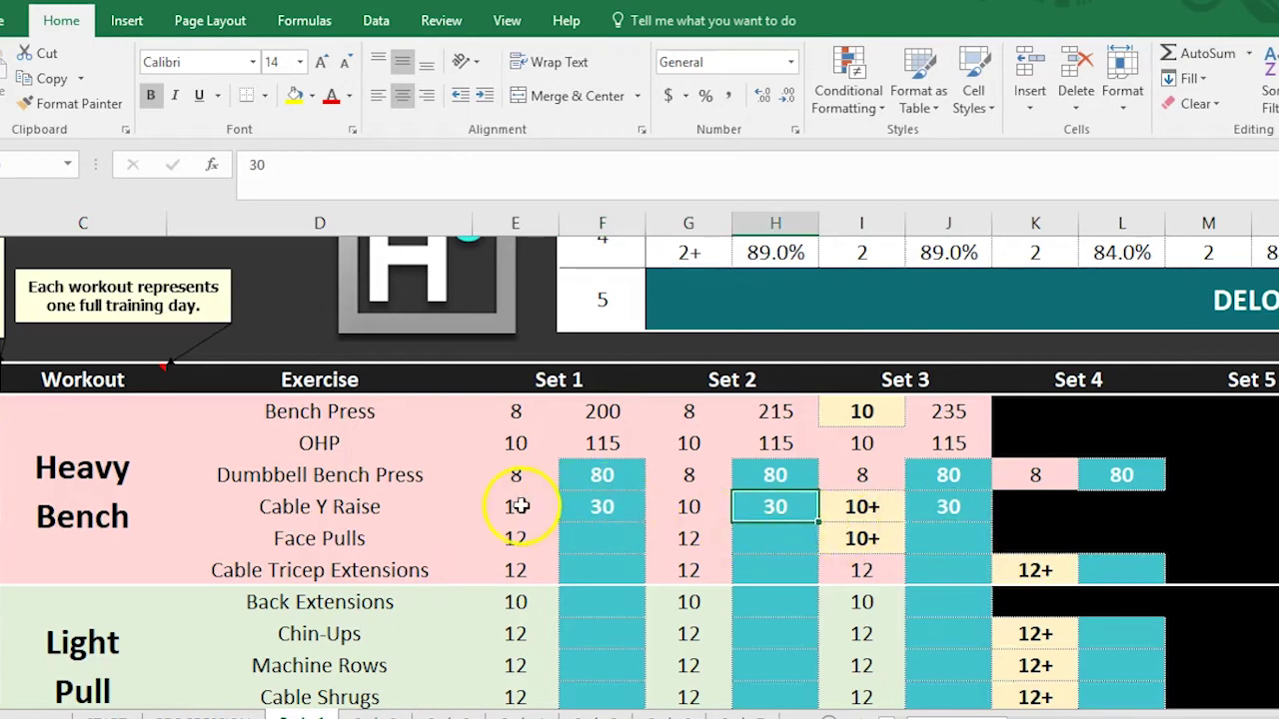
Replace the Cable Y Raise Set 3 rep target with 12 performed reps
{"action": "left_click", "coordinate": [884, 507]}
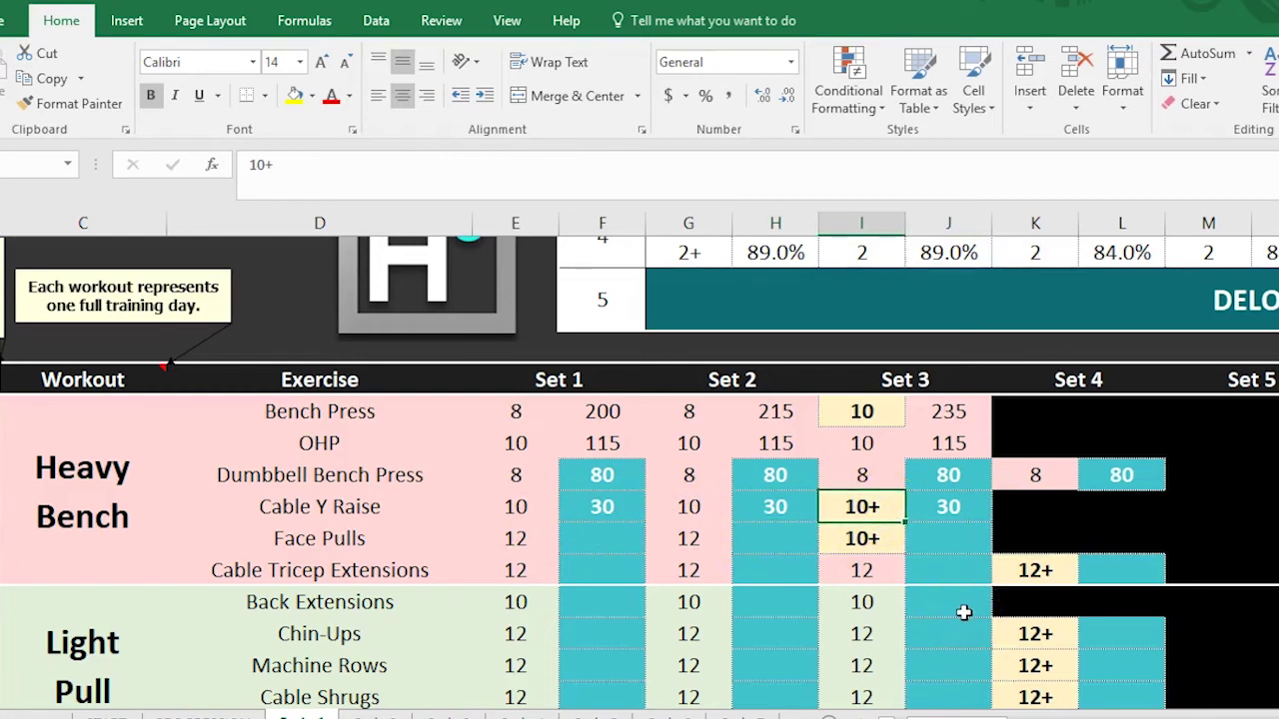
{"action": "type", "text": "12"}
{"action": "key", "text": "Return"}
Enter 70 as the Set 1 weight of Face Pulls in the Heavy Bench workout
{"action": "key", "text": "Left"}
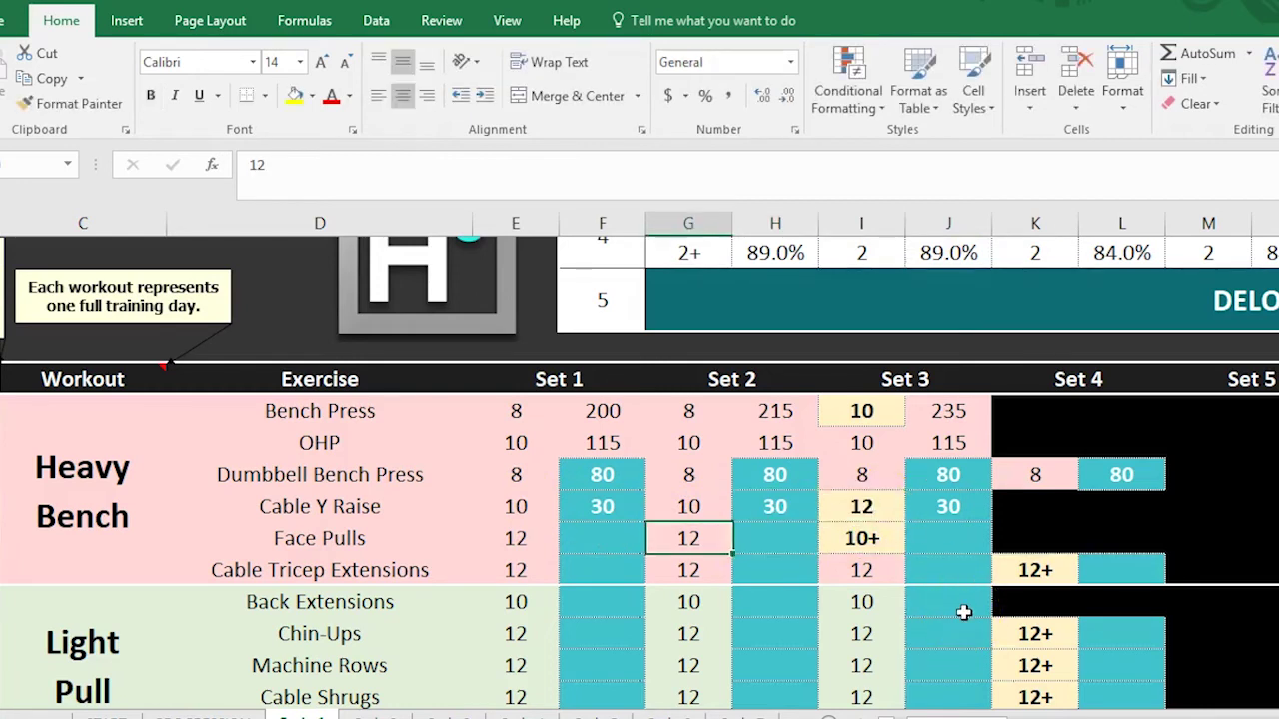
{"action": "key", "text": "Left"}
{"action": "key", "text": "Left"}
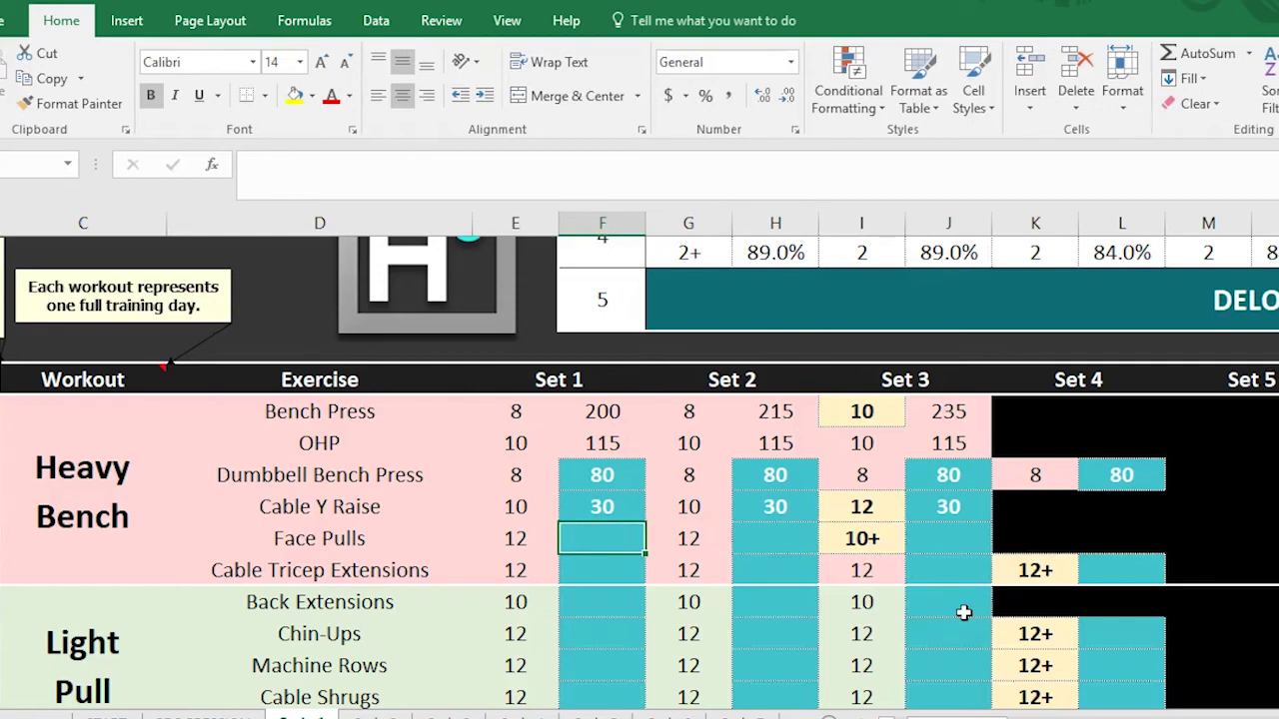
{"action": "type", "text": "70"}
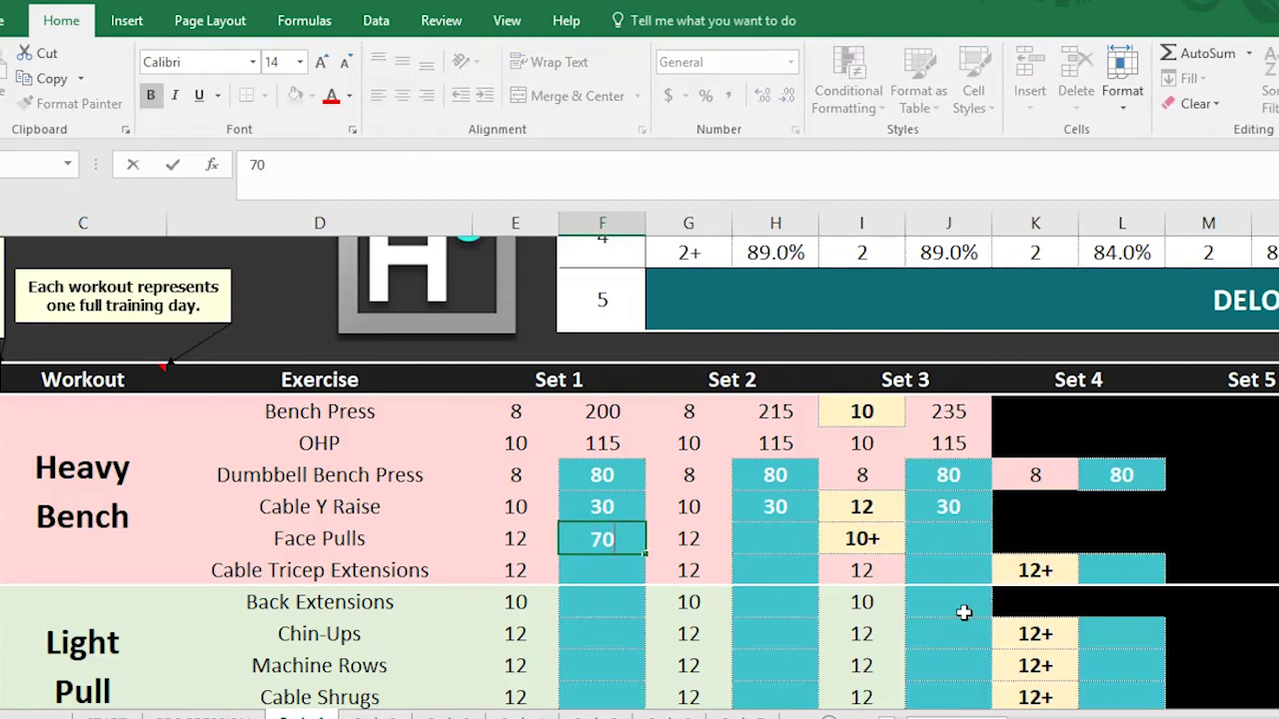
{"action": "key", "text": "Return"}
Copy the Face Pulls Set 1 weight into its Set 2 and Set 3 weights
{"action": "key", "text": "Up"}
{"action": "key", "text": "ctrl+c"}
{"action": "key", "text": "Right"}
{"action": "key", "text": "Right"}
{"action": "key", "text": "ctrl+v"}
{"action": "key", "text": "Right"}
{"action": "key", "text": "Right"}
{"action": "key", "text": "ctrl+v"}
Fill the four Cable Tricep Extensions weights with 65, and record 12 reps for Face Pulls Set 3 and 14 for Cable Tricep Extensions Set 4
{"action": "key", "text": "Down"}
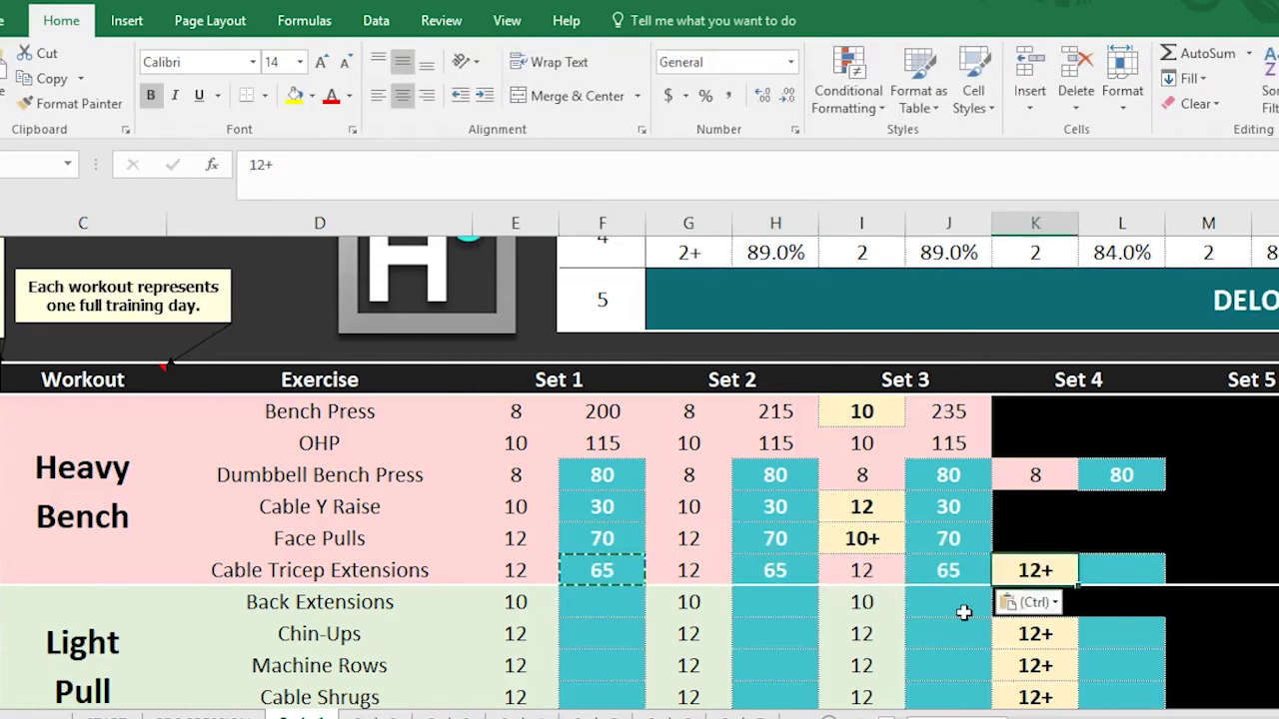
{"action": "key", "text": "Right"}
{"action": "type", "text": "14"}
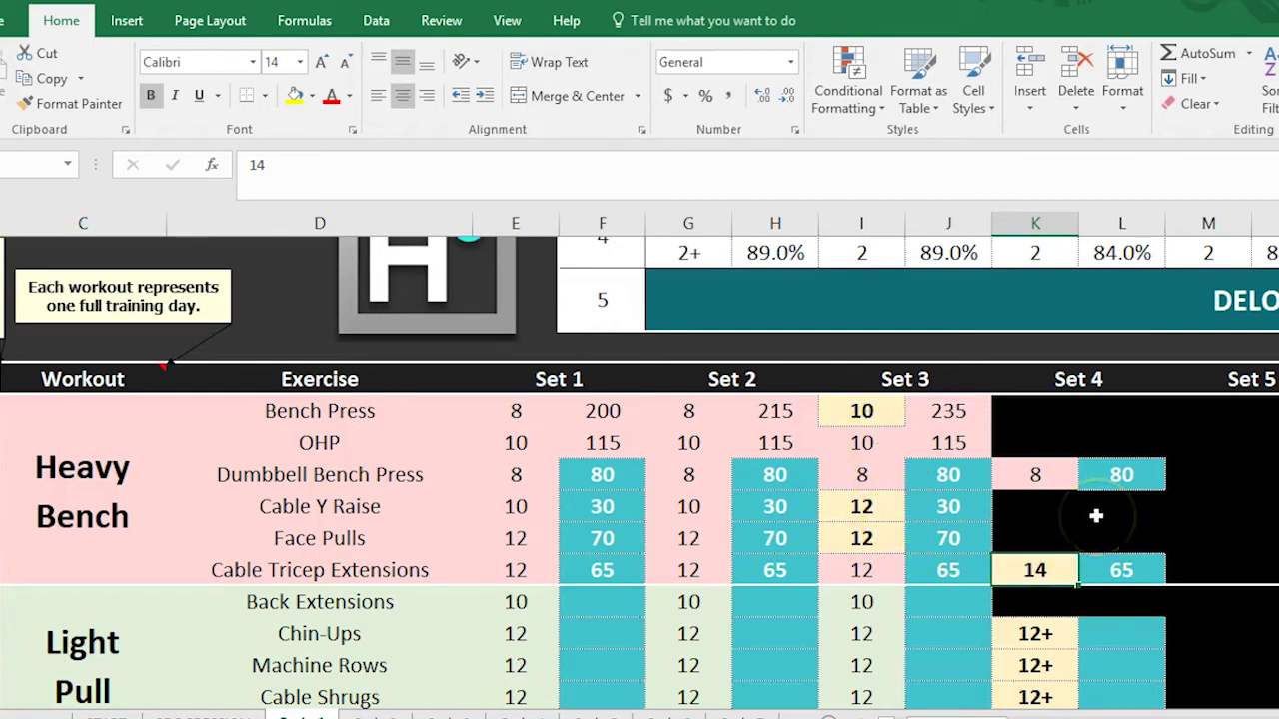
Inspect the Heavy Bench workout's chest, deltoid and triceps volume totals and the formula behind Total Triceps Volume
{"action": "key", "text": "Up"}
{"action": "key", "text": "Right"}
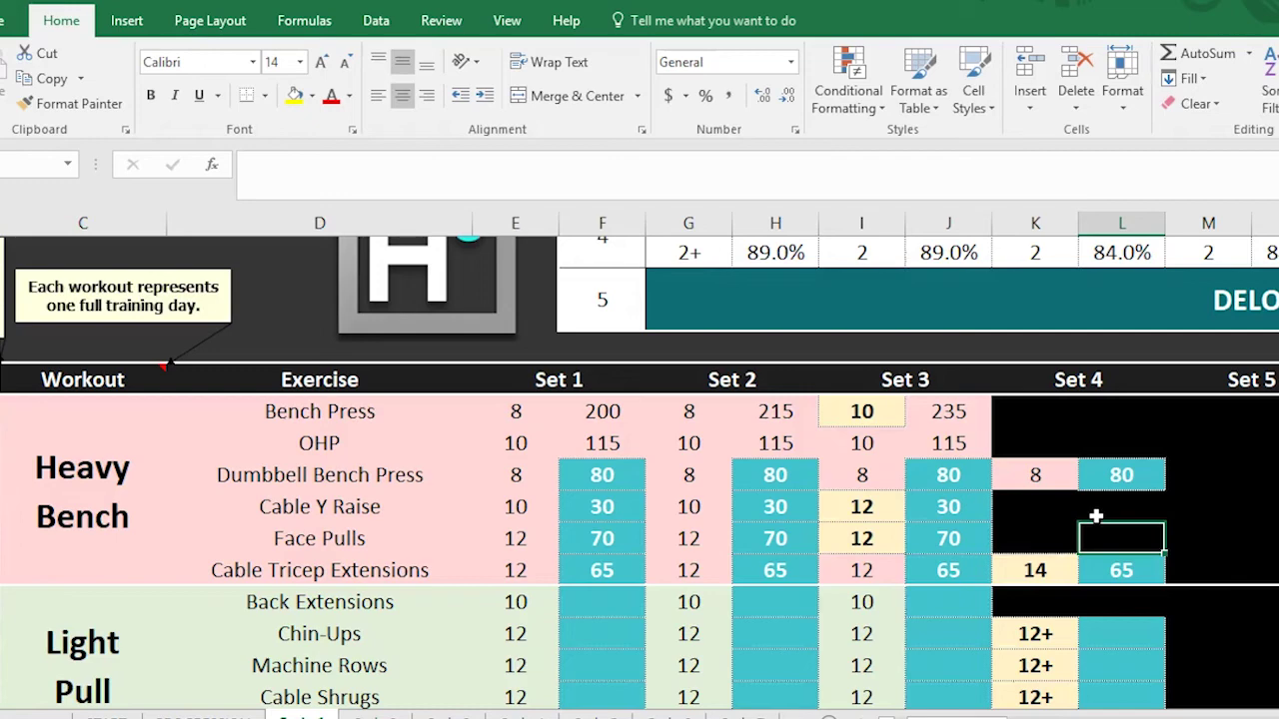
{"action": "key", "text": "Right"}
{"action": "key", "text": "Right"}
{"action": "key", "text": "Right"}
{"action": "key", "text": "Right"}
{"action": "key", "text": "Right"}
{"action": "key", "text": "Right"}
{"action": "key", "text": "Right"}
{"action": "key", "text": "Right"}
{"action": "key", "text": "Right"}
{"action": "key", "text": "Right"}
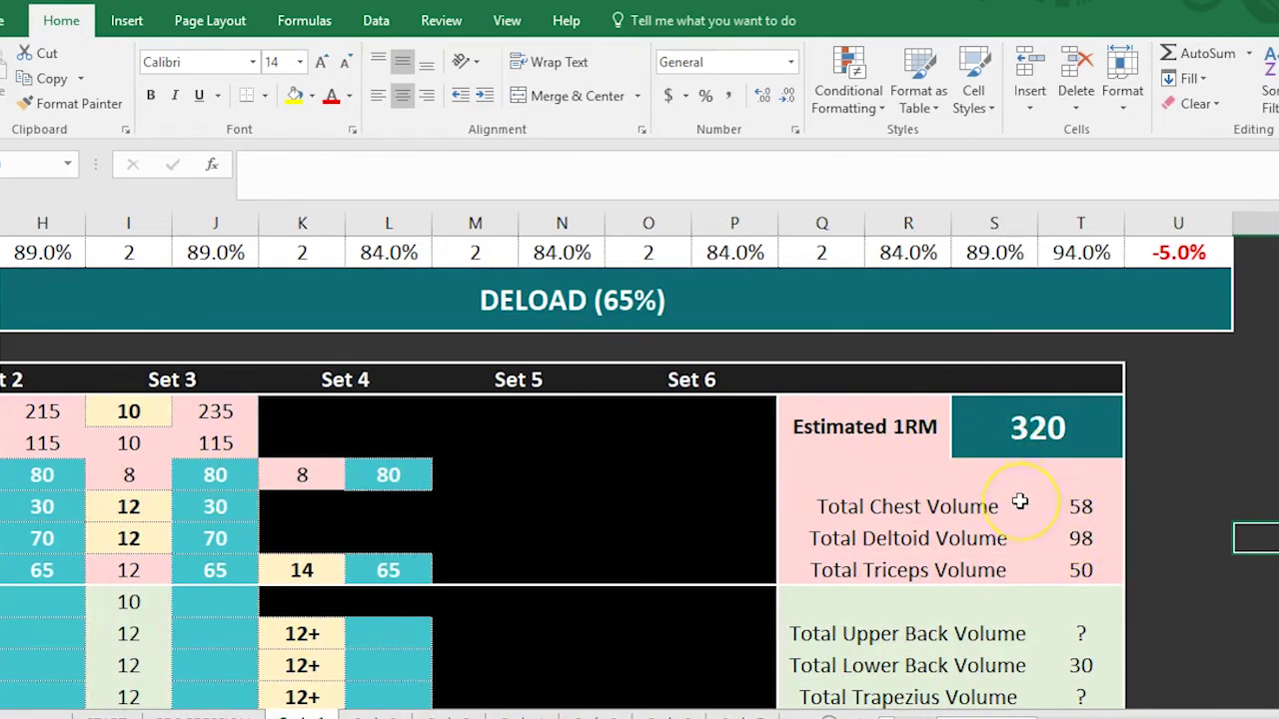
{"action": "left_click", "coordinate": [1109, 539]}
{"action": "key", "text": "Down"}
{"action": "key", "text": "Left"}
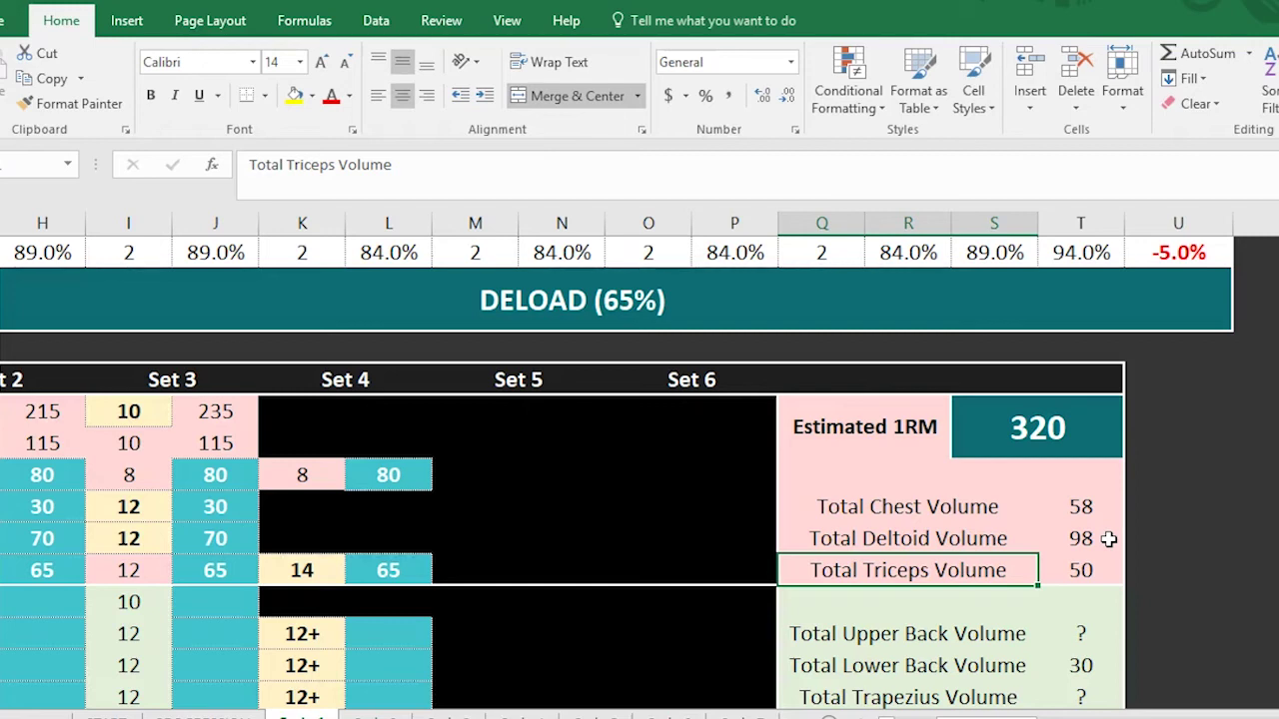
{"action": "key", "text": "Right"}
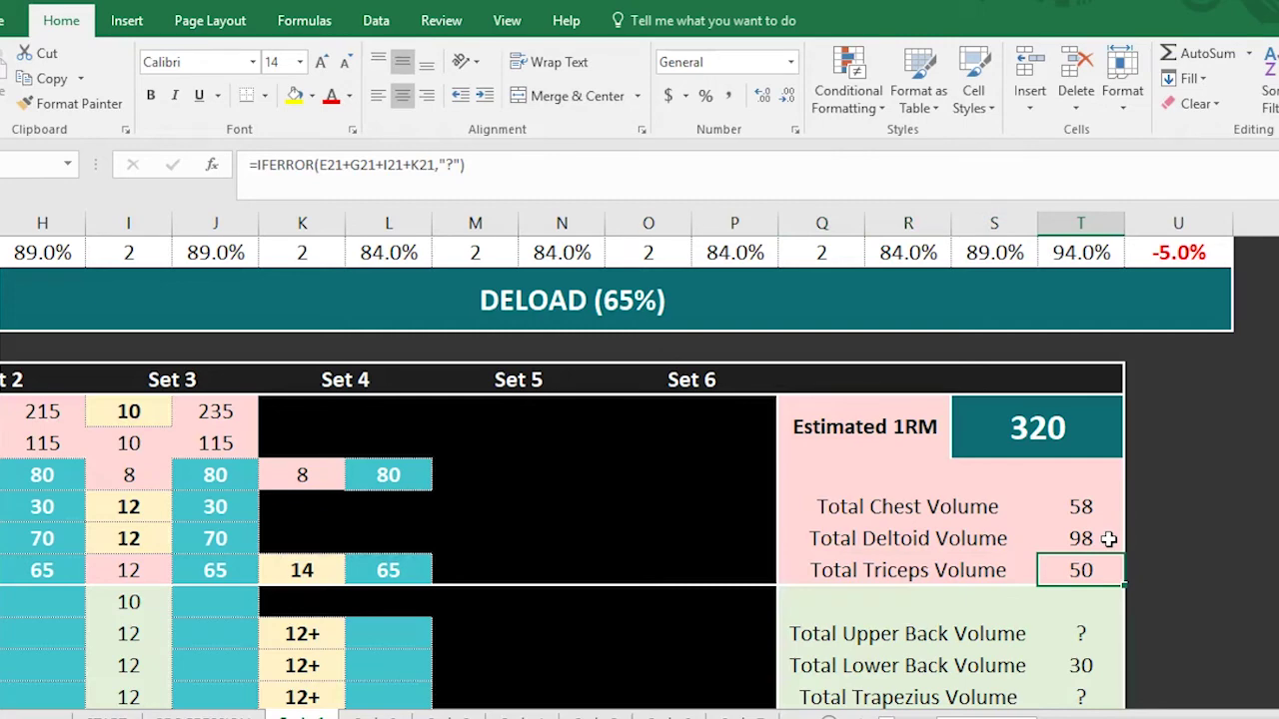
Go back from the volume totals across the Cable Tricep Extensions sets and return to the Heavy Bench exercise list
{"action": "key", "text": "Left"}
{"action": "key", "text": "Left"}
{"action": "key", "text": "Left"}
{"action": "key", "text": "Left"}
{"action": "key", "text": "Left"}
{"action": "key", "text": "Left"}
{"action": "key", "text": "Left"}
{"action": "key", "text": "Left"}
{"action": "key", "text": "Left"}
{"action": "key", "text": "Left"}
{"action": "key", "text": "Left"}
{"action": "key", "text": "Left"}
{"action": "key", "text": "Left"}
{"action": "key", "text": "Left"}
{"action": "key", "text": "Left"}
{"action": "key", "text": "Left"}
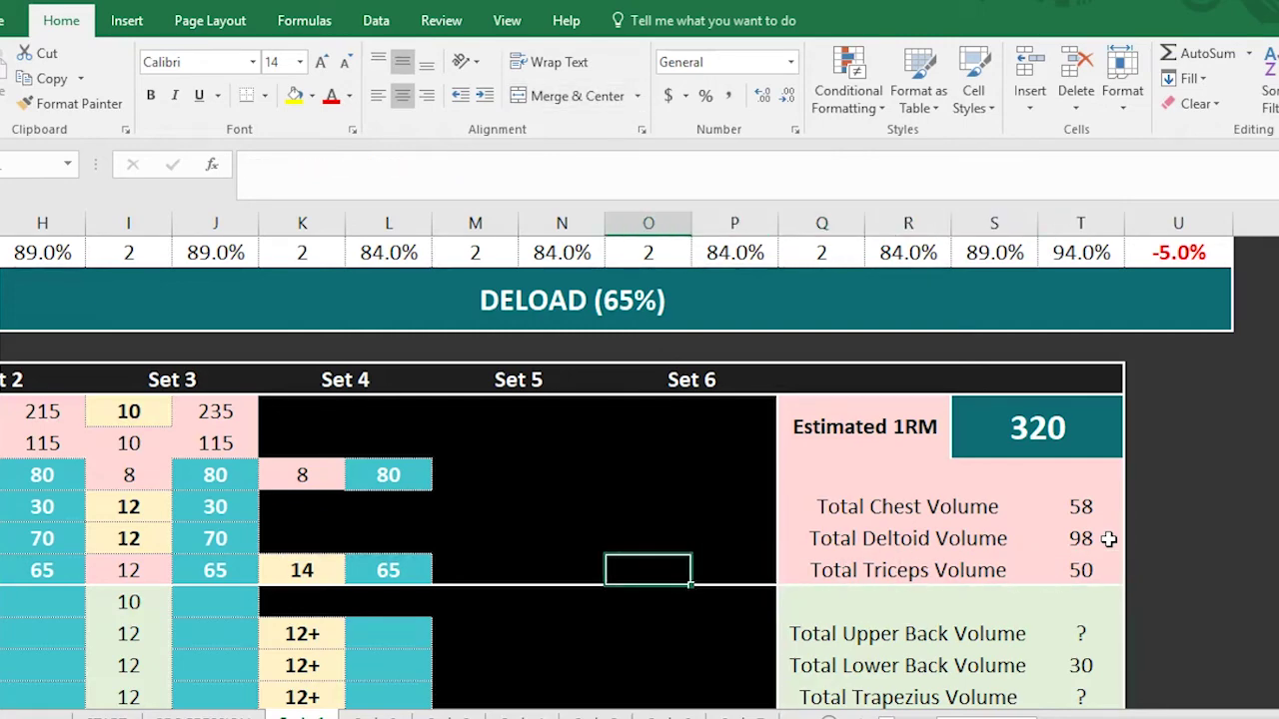
{"action": "key", "text": "Right"}
{"action": "key", "text": "Right"}
{"action": "key", "text": "Right"}
{"action": "key", "text": "Right"}
{"action": "key", "text": "Right"}
{"action": "key", "text": "Right"}
{"action": "key", "text": "Right"}
{"action": "key", "text": "Right"}
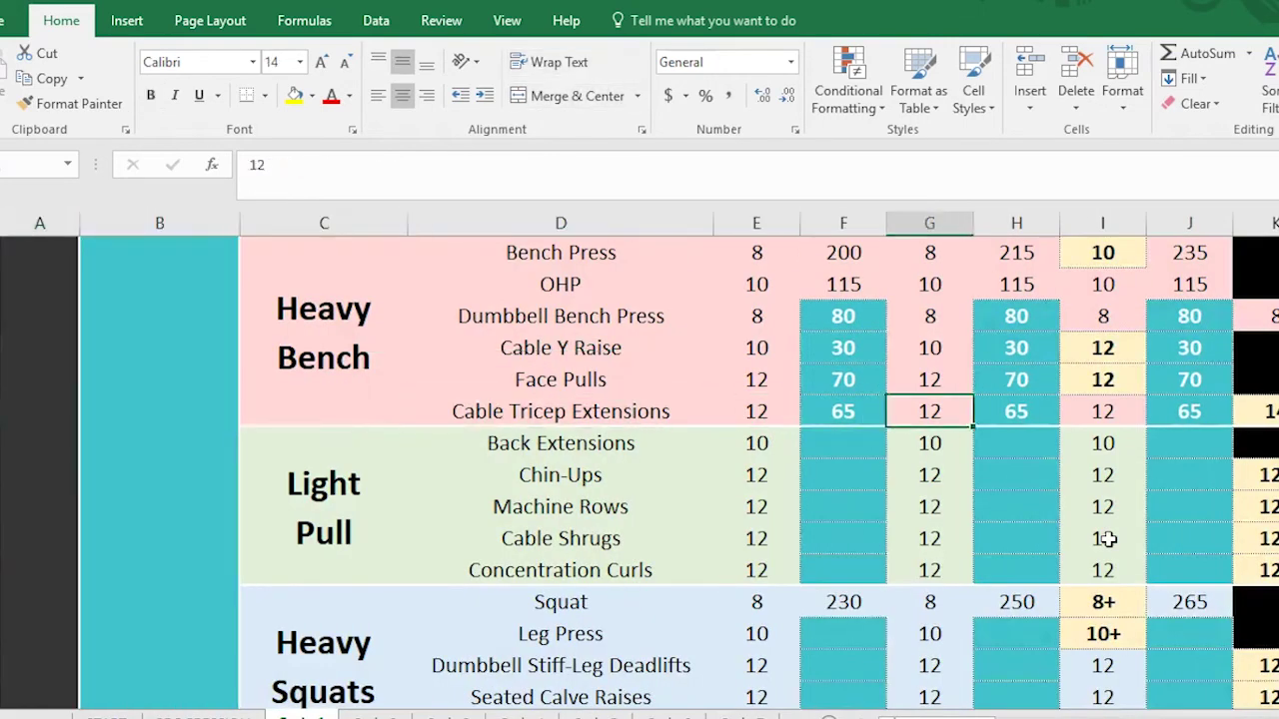
{"action": "key", "text": "Right"}
{"action": "key", "text": "Right"}
{"action": "key", "text": "Up"}
{"action": "key", "text": "Up"}
{"action": "key", "text": "Up"}
{"action": "key", "text": "Up"}
{"action": "key", "text": "Up"}
{"action": "key", "text": "Up"}
{"action": "key", "text": "Up"}
{"action": "key", "text": "Up"}
{"action": "key", "text": "Down"}
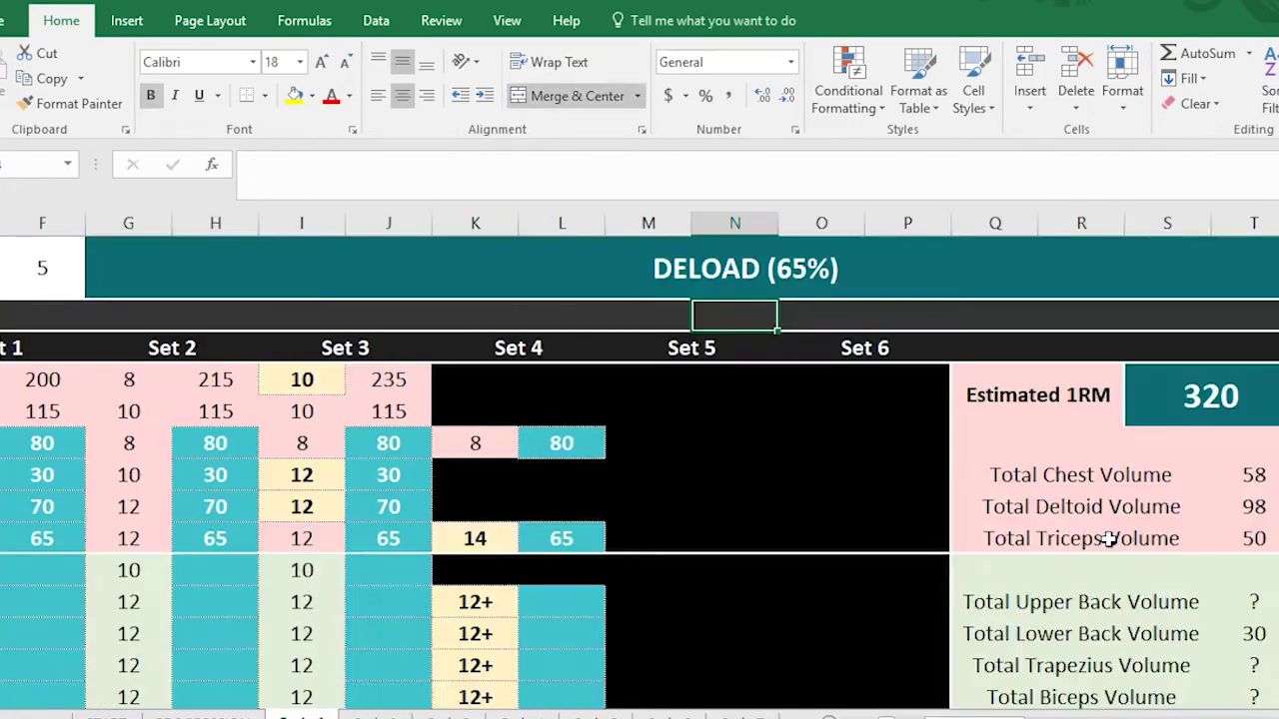
{"action": "left_click_drag", "start_coordinate": [985, 717], "coordinate": [958, 717]}
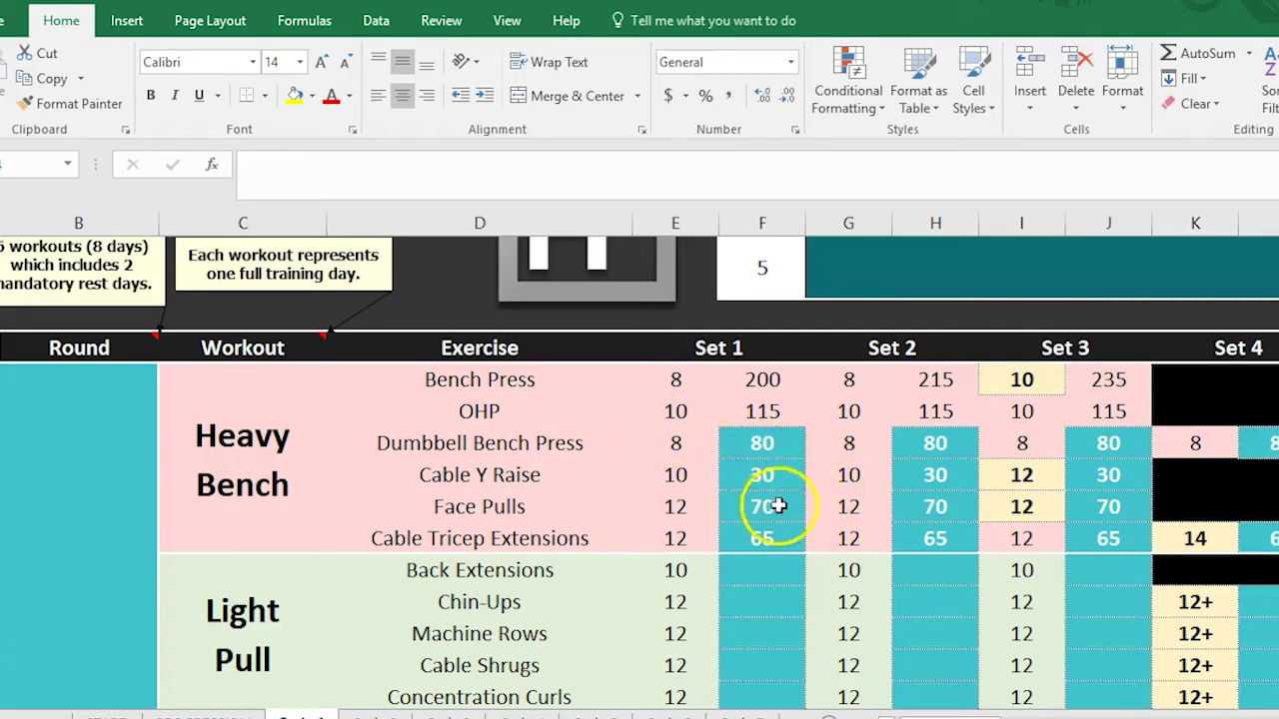
Go through the Light Pull and Heavy Squats workouts of Round 1 down to the first REST row
{"action": "scroll", "coordinate": [824, 512], "scroll_direction": "down", "scroll_amount": 1}
{"action": "scroll", "coordinate": [719, 510], "scroll_direction": "up", "scroll_amount": 1}
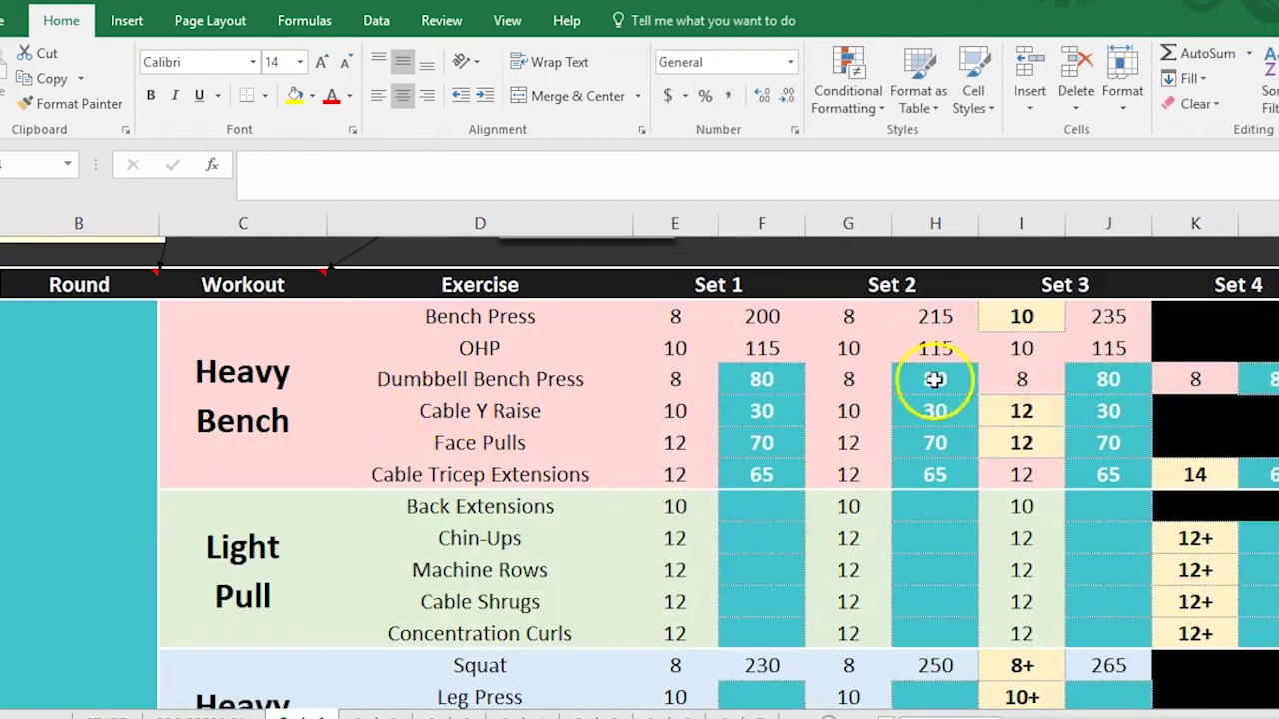
{"action": "scroll", "coordinate": [969, 420], "scroll_direction": "down", "scroll_amount": 1}
{"action": "scroll", "coordinate": [333, 421], "scroll_direction": "down", "scroll_amount": 1}
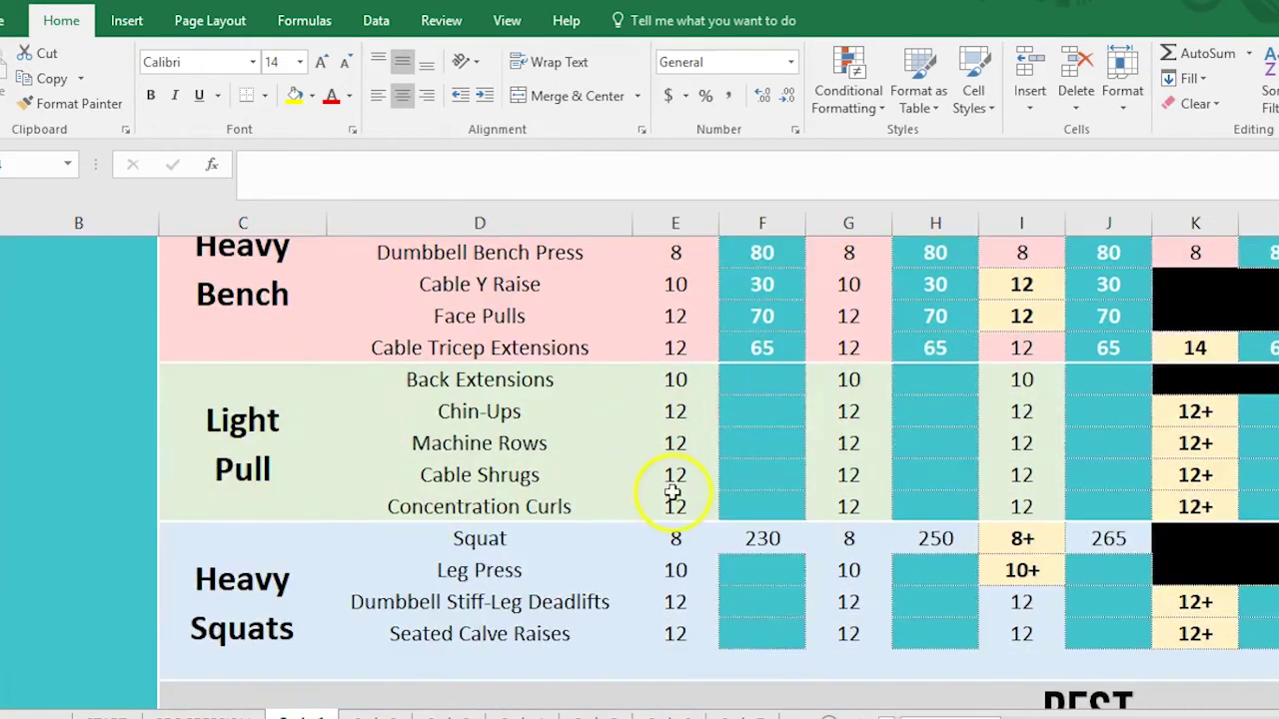
{"action": "scroll", "coordinate": [632, 453], "scroll_direction": "down", "scroll_amount": 1}
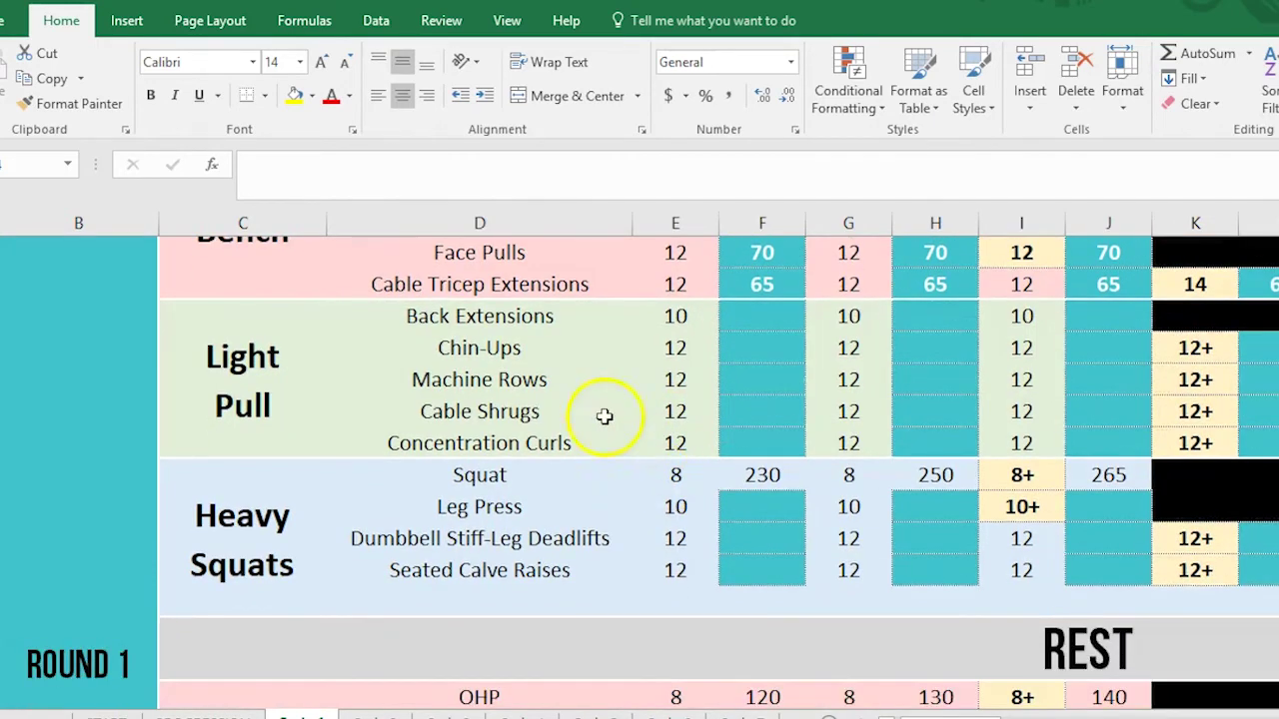
{"action": "scroll", "coordinate": [215, 490], "scroll_direction": "down", "scroll_amount": 1}
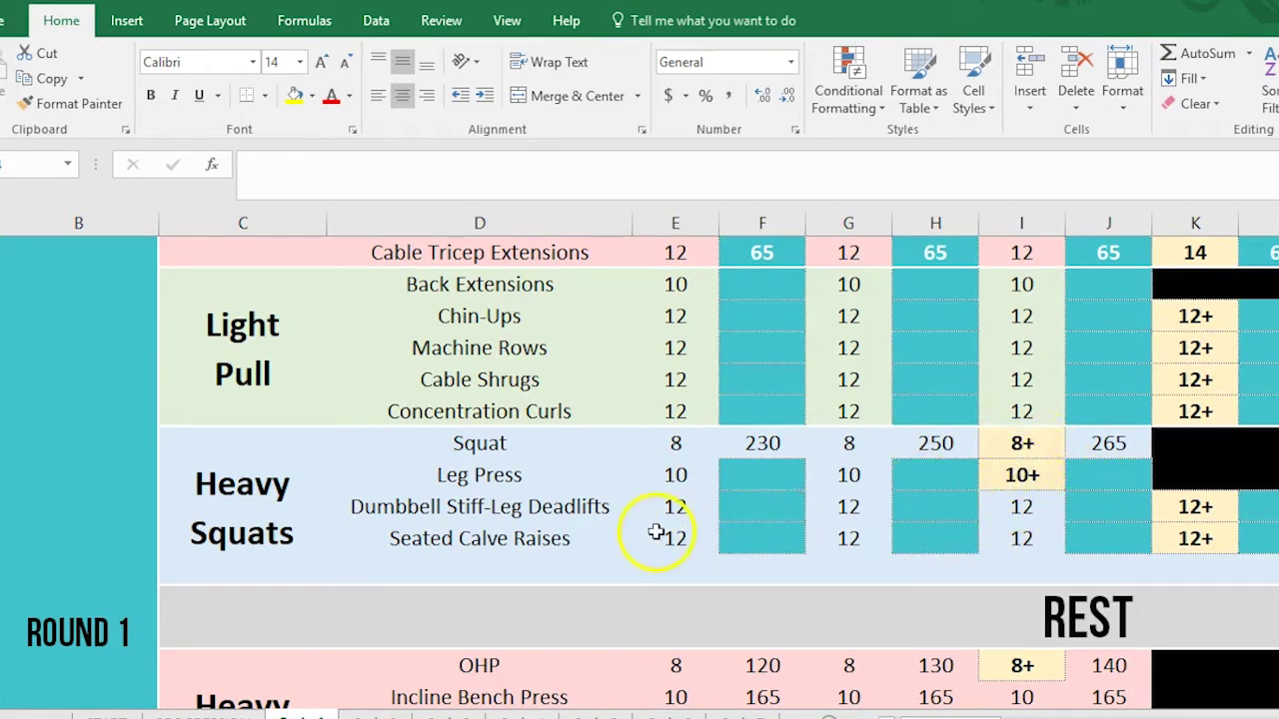
{"action": "scroll", "coordinate": [660, 529], "scroll_direction": "down", "scroll_amount": 1}
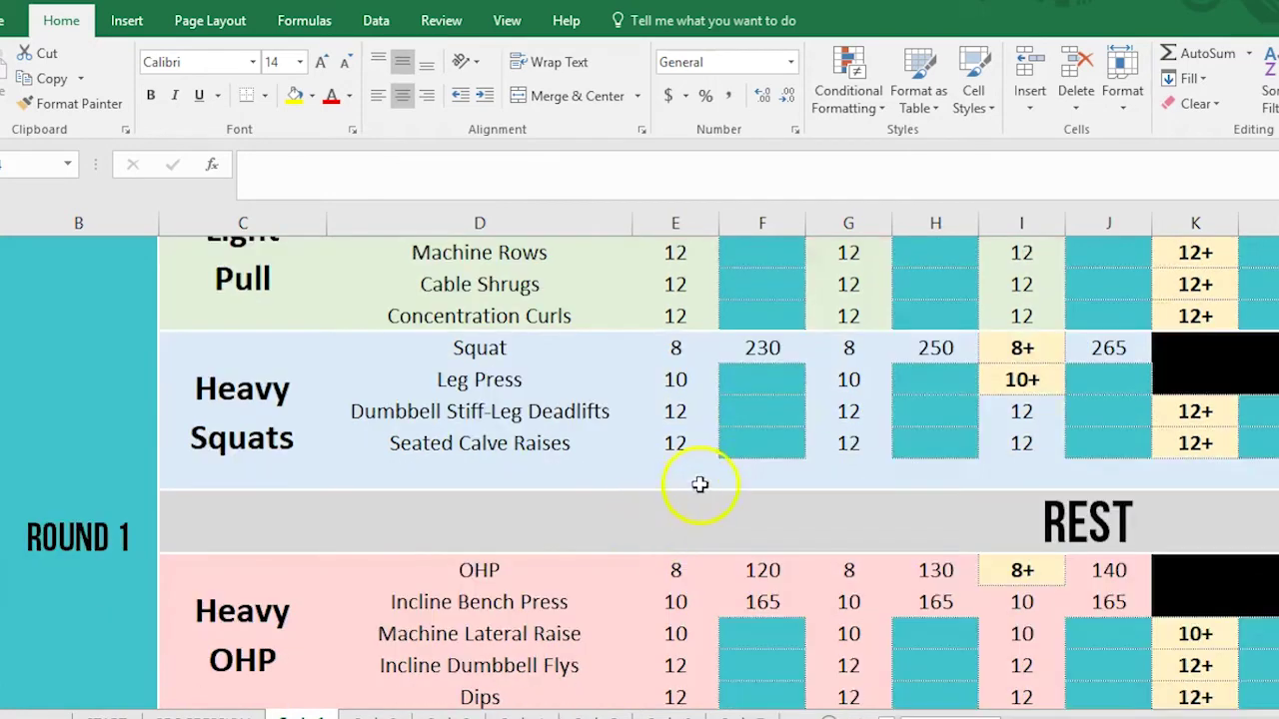
{"action": "left_click", "coordinate": [1035, 518]}
Look over Round 1's Heavy OHP, Heavy Pull and Light Squats workouts, its closing REST row and the following round's Heavy Bench workout
{"action": "scroll", "coordinate": [353, 459], "scroll_direction": "down", "scroll_amount": 2}
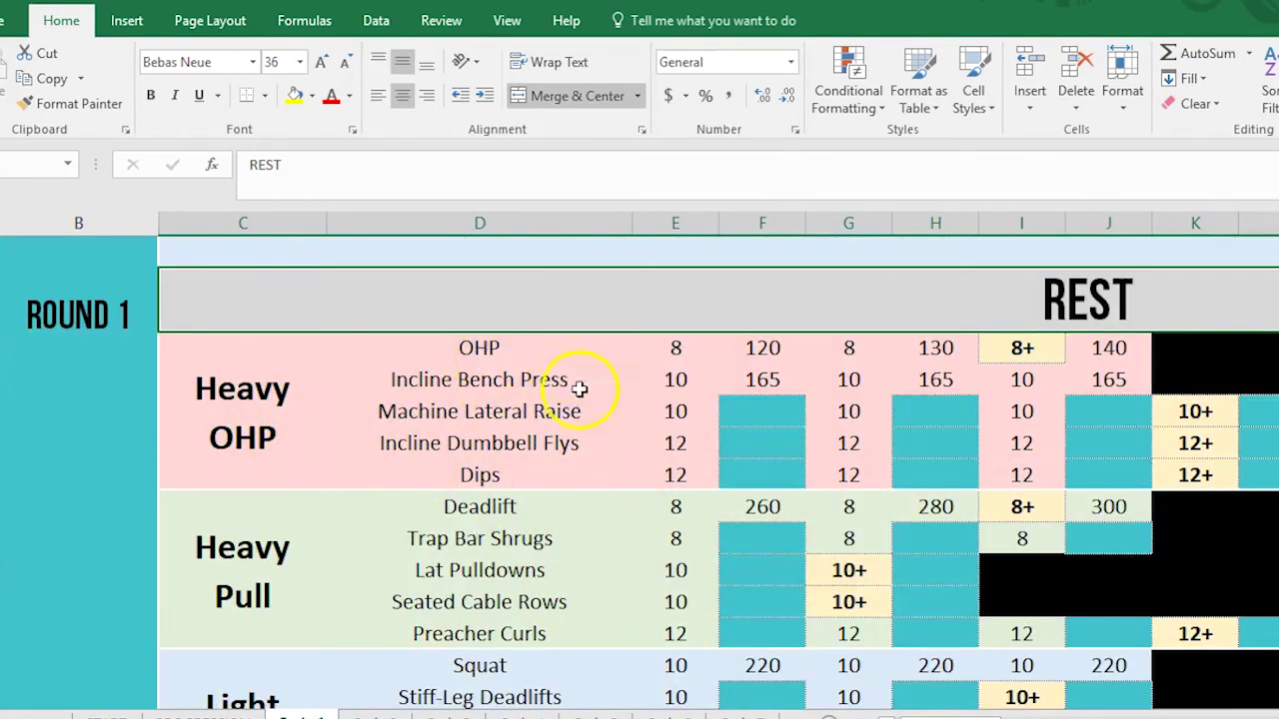
{"action": "scroll", "coordinate": [537, 437], "scroll_direction": "down", "scroll_amount": 1}
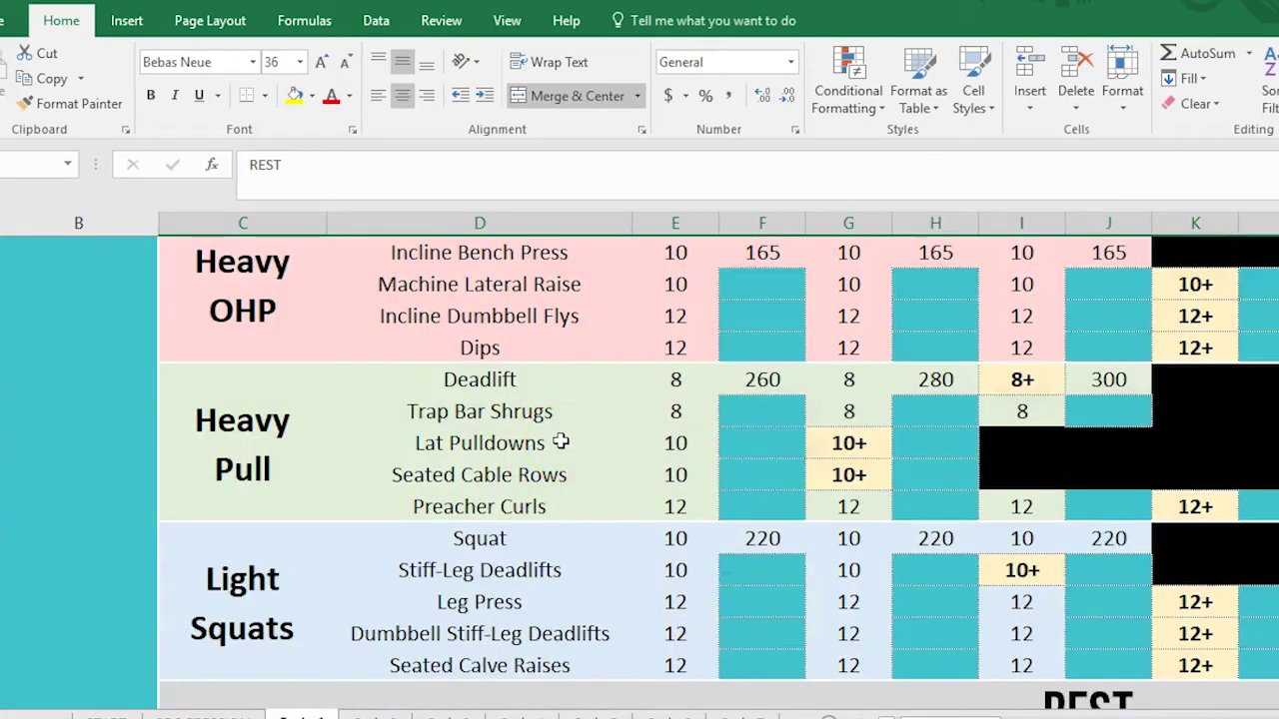
{"action": "scroll", "coordinate": [460, 505], "scroll_direction": "down", "scroll_amount": 1}
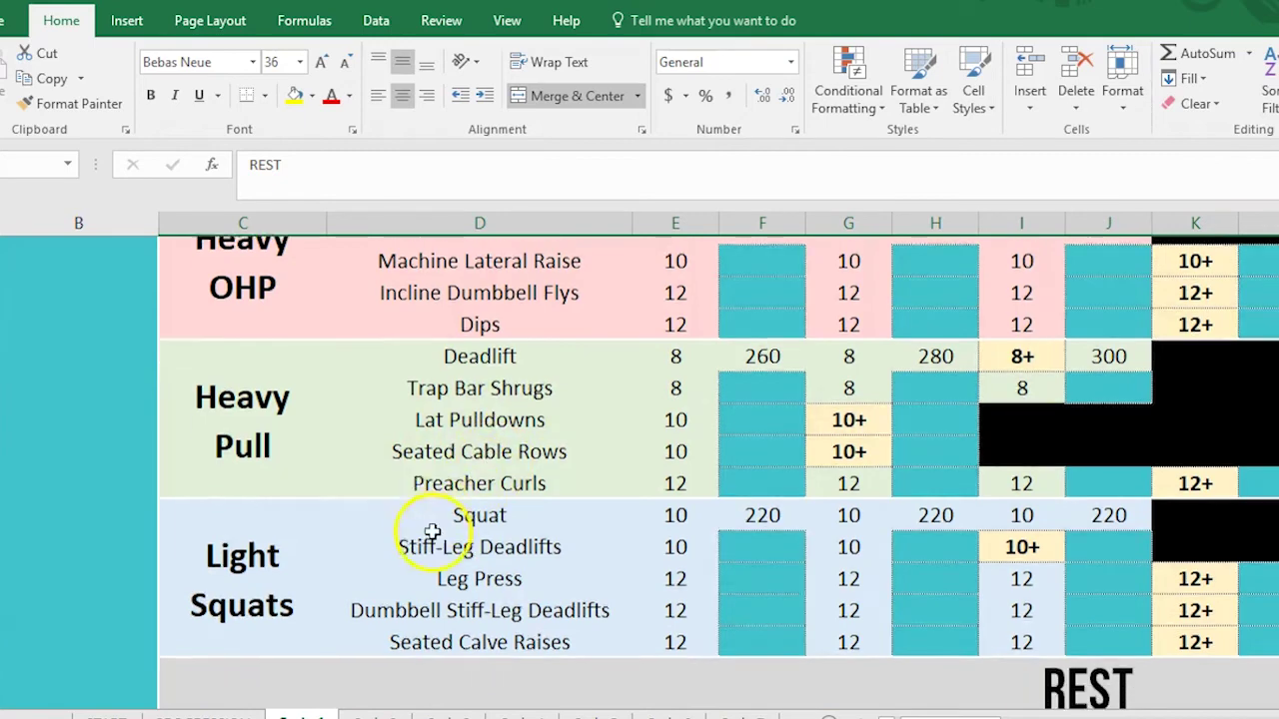
{"action": "scroll", "coordinate": [545, 562], "scroll_direction": "down", "scroll_amount": 1}
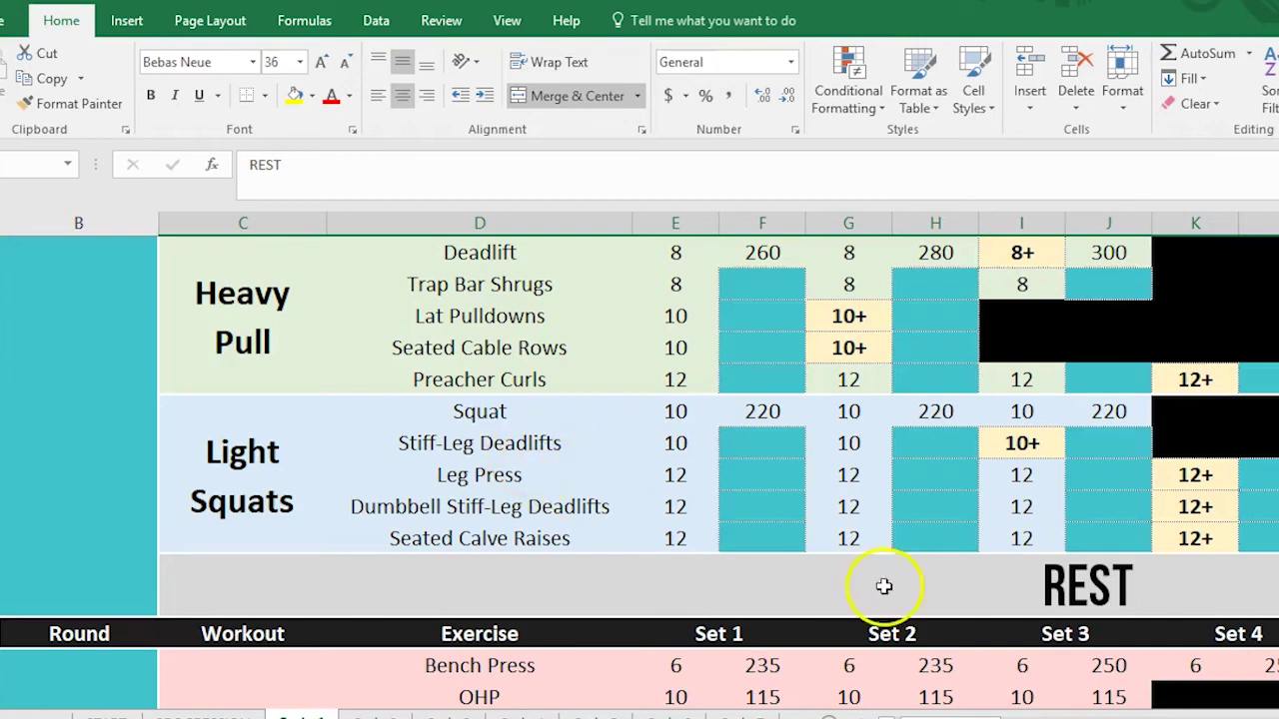
{"action": "scroll", "coordinate": [865, 563], "scroll_direction": "down", "scroll_amount": 1}
{"action": "left_click", "coordinate": [734, 519]}
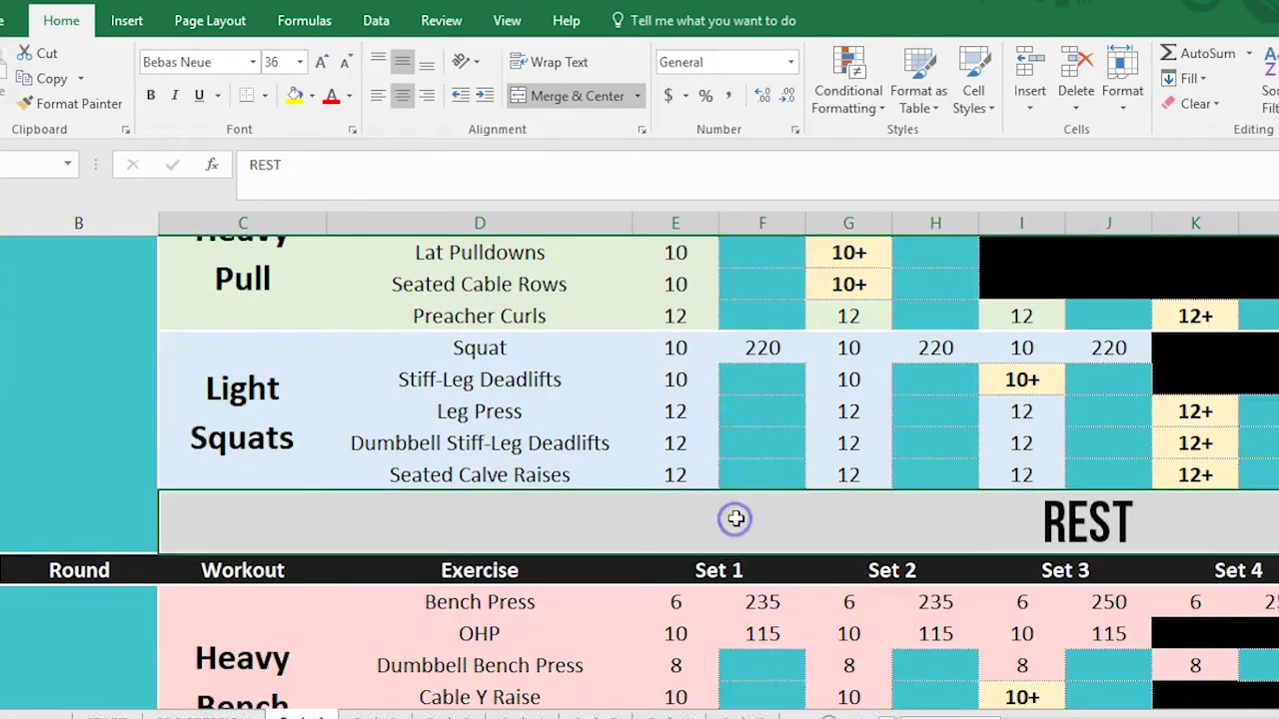
{"action": "scroll", "coordinate": [734, 507], "scroll_direction": "down", "scroll_amount": 2}
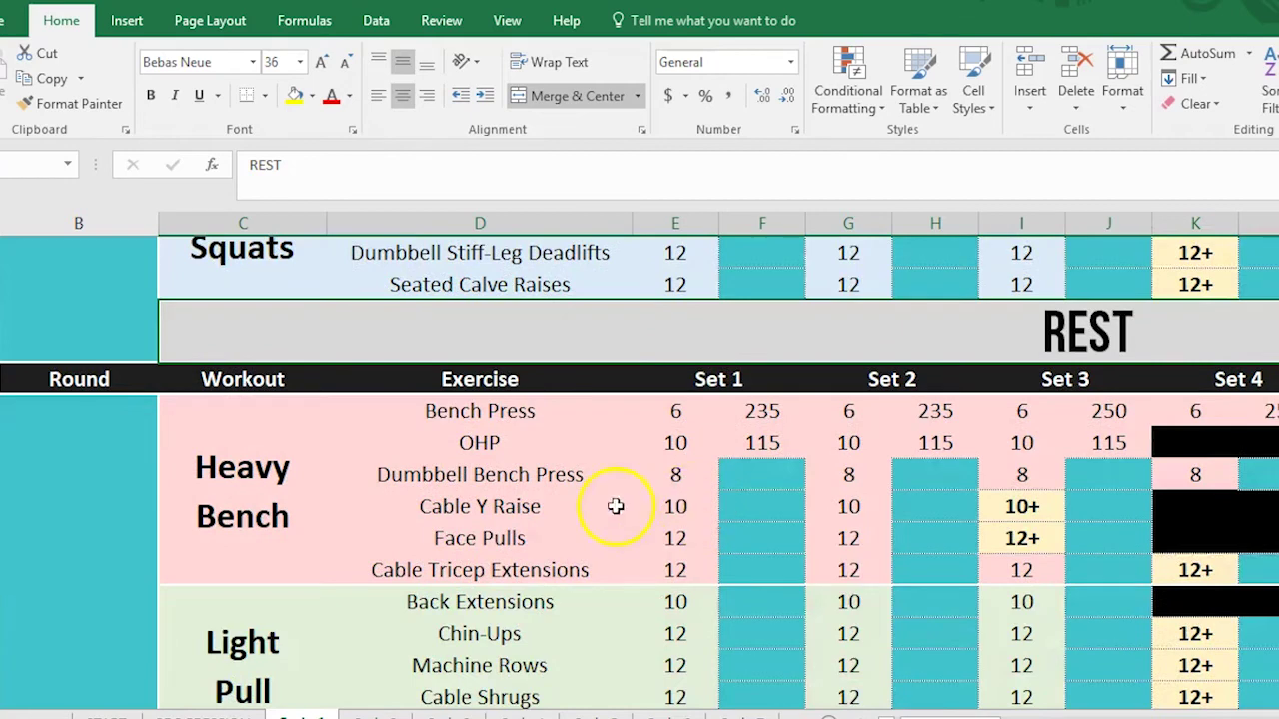
Look over Round 2's Heavy Bench sets and the source of the first Bench Press reps, down to the round's closing REST row
{"action": "left_click_drag", "start_coordinate": [905, 715], "coordinate": [919, 715]}
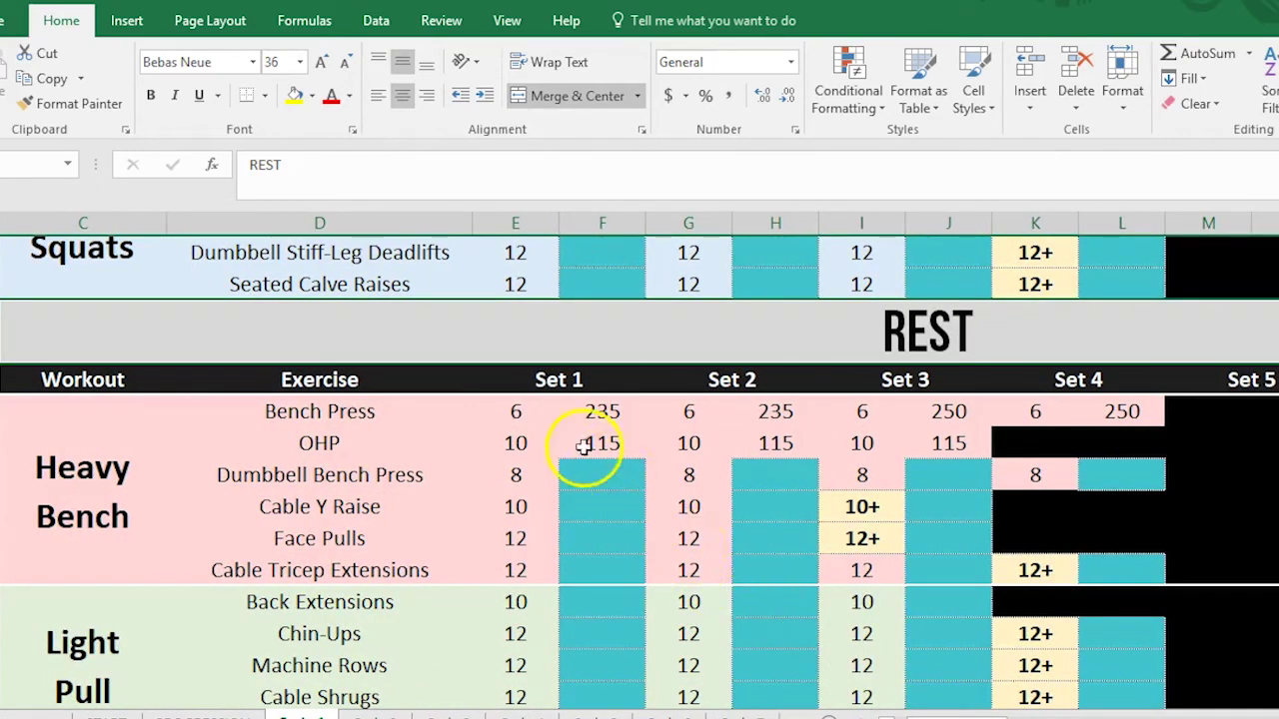
{"action": "left_click", "coordinate": [515, 419]}
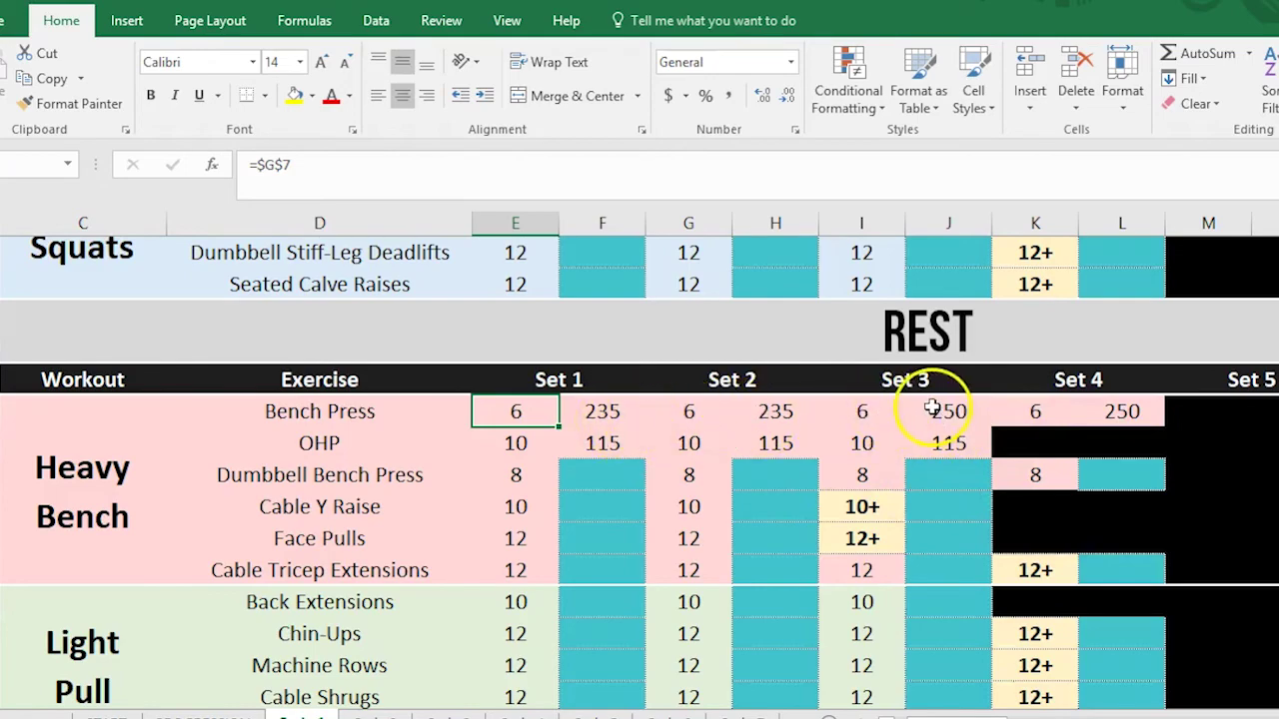
{"action": "scroll", "coordinate": [742, 513], "scroll_direction": "down", "scroll_amount": 6}
{"action": "scroll", "coordinate": [806, 510], "scroll_direction": "down", "scroll_amount": 4}
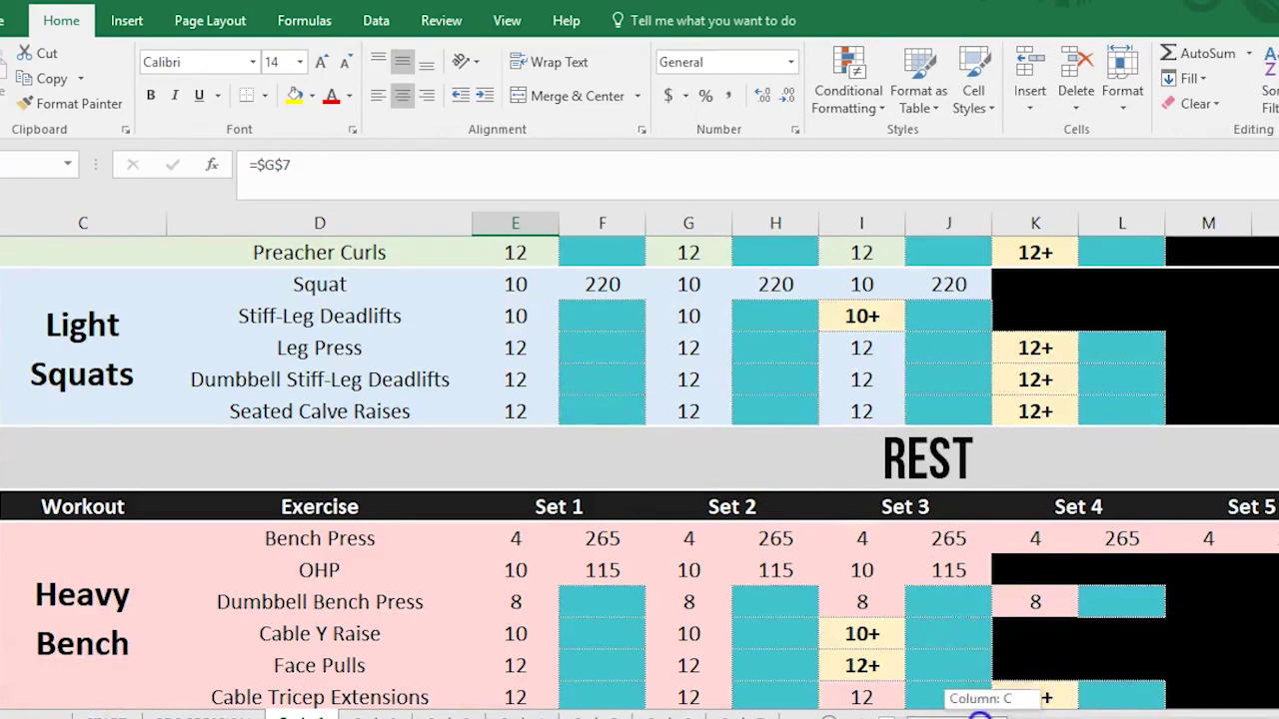
{"action": "left_click_drag", "start_coordinate": [979, 714], "coordinate": [959, 714]}
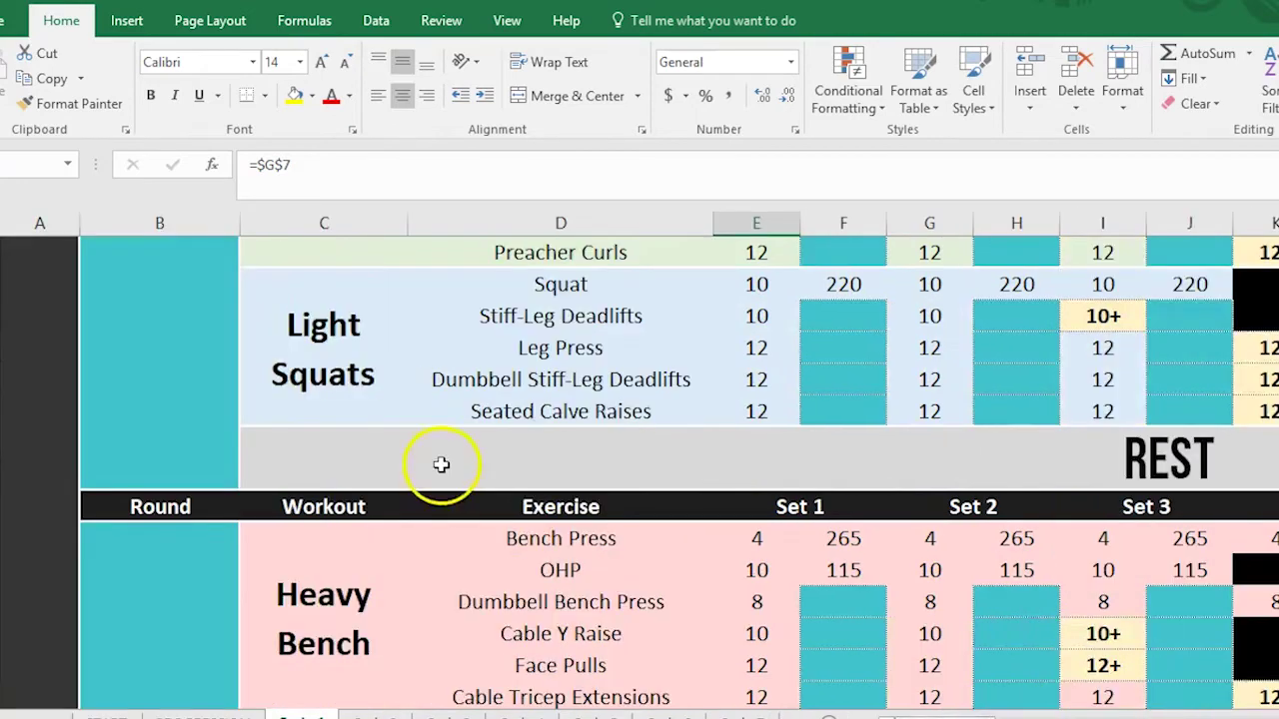
Examine the sets of Round 3's Heavy Bench workout, including the final Cable Y Raise set marked 10+
{"action": "scroll", "coordinate": [223, 574], "scroll_direction": "down", "scroll_amount": 6}
{"action": "scroll", "coordinate": [561, 557], "scroll_direction": "up", "scroll_amount": 1}
{"action": "scroll", "coordinate": [561, 558], "scroll_direction": "up", "scroll_amount": 2}
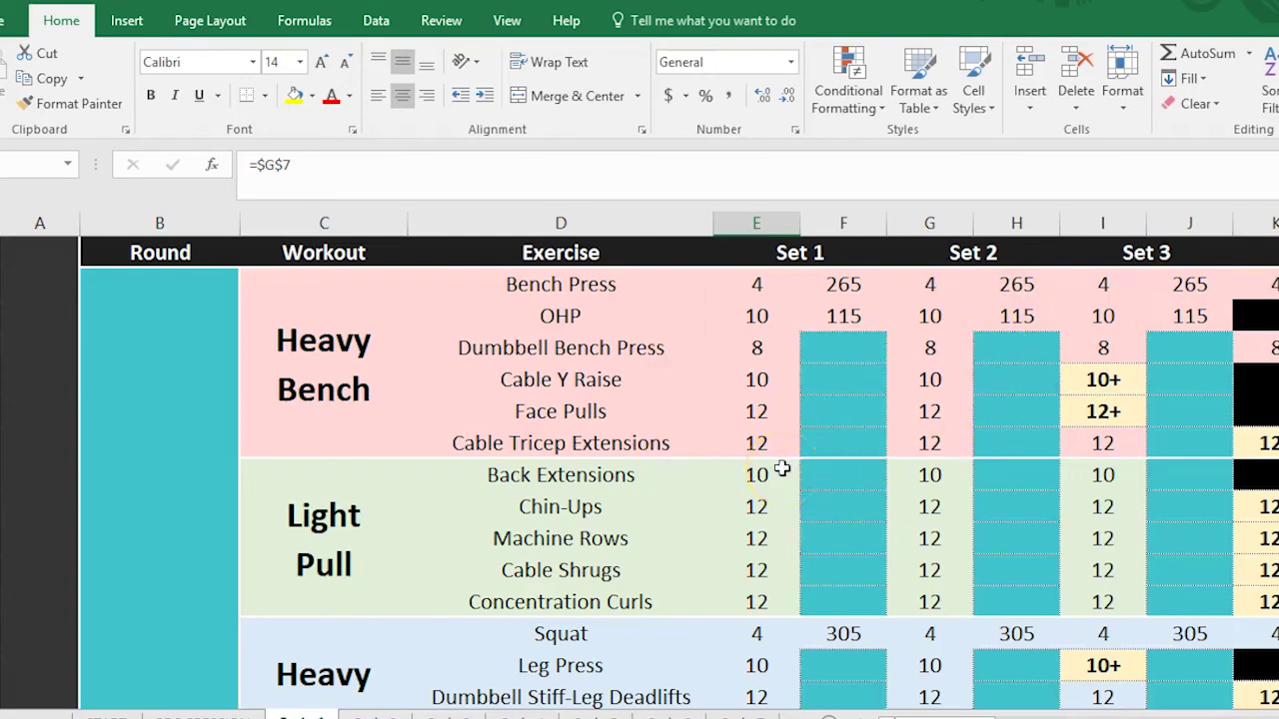
{"action": "left_click_drag", "start_coordinate": [904, 716], "coordinate": [954, 715]}
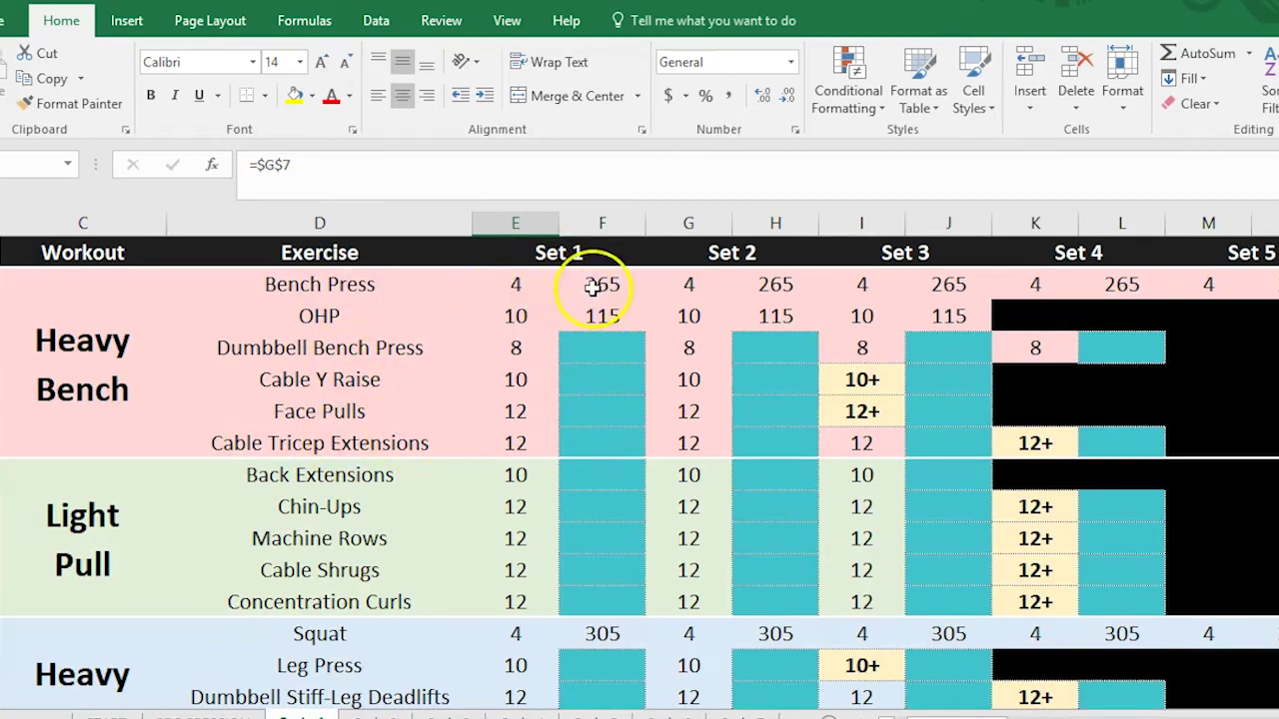
{"action": "left_click", "coordinate": [882, 383]}
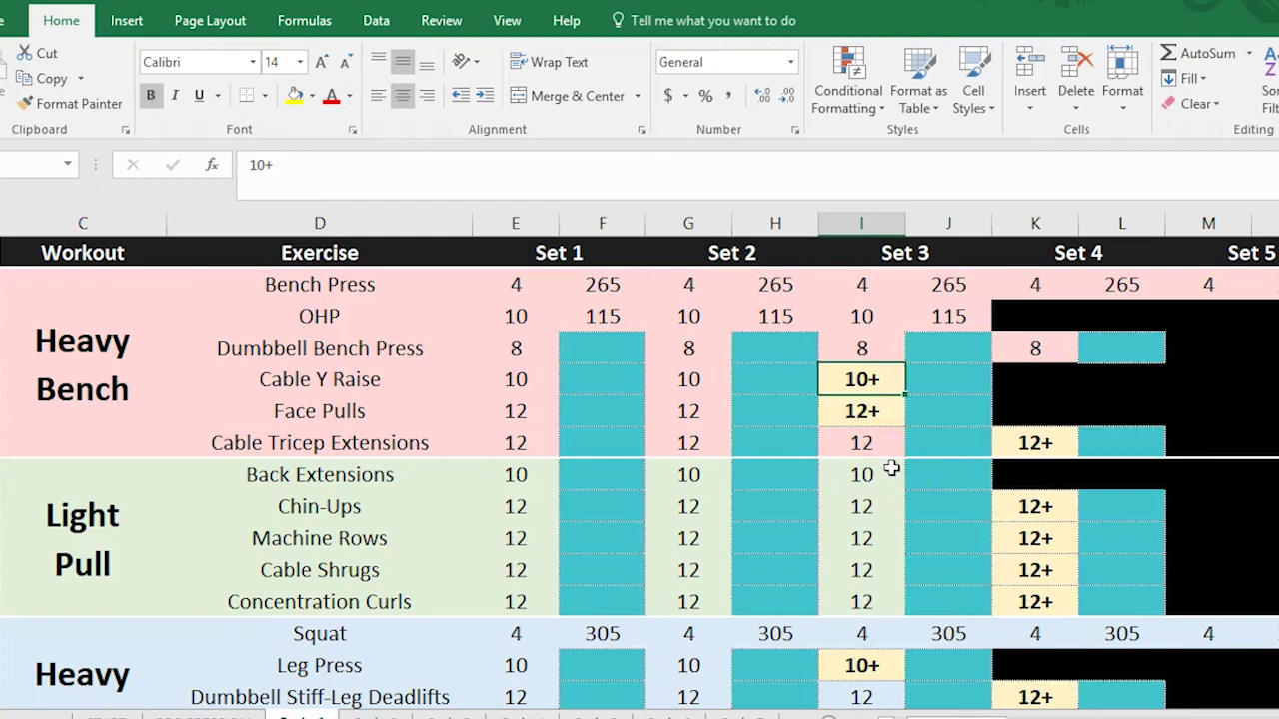
Inspect the weight cells of the Cable Y Raise, Face Pulls and Cable Tricep Extensions sets in Round 3's Heavy Bench workout
{"action": "left_click", "coordinate": [427, 440]}
{"action": "left_click", "coordinate": [612, 416]}
{"action": "left_click", "coordinate": [765, 368]}
{"action": "left_click", "coordinate": [776, 417]}
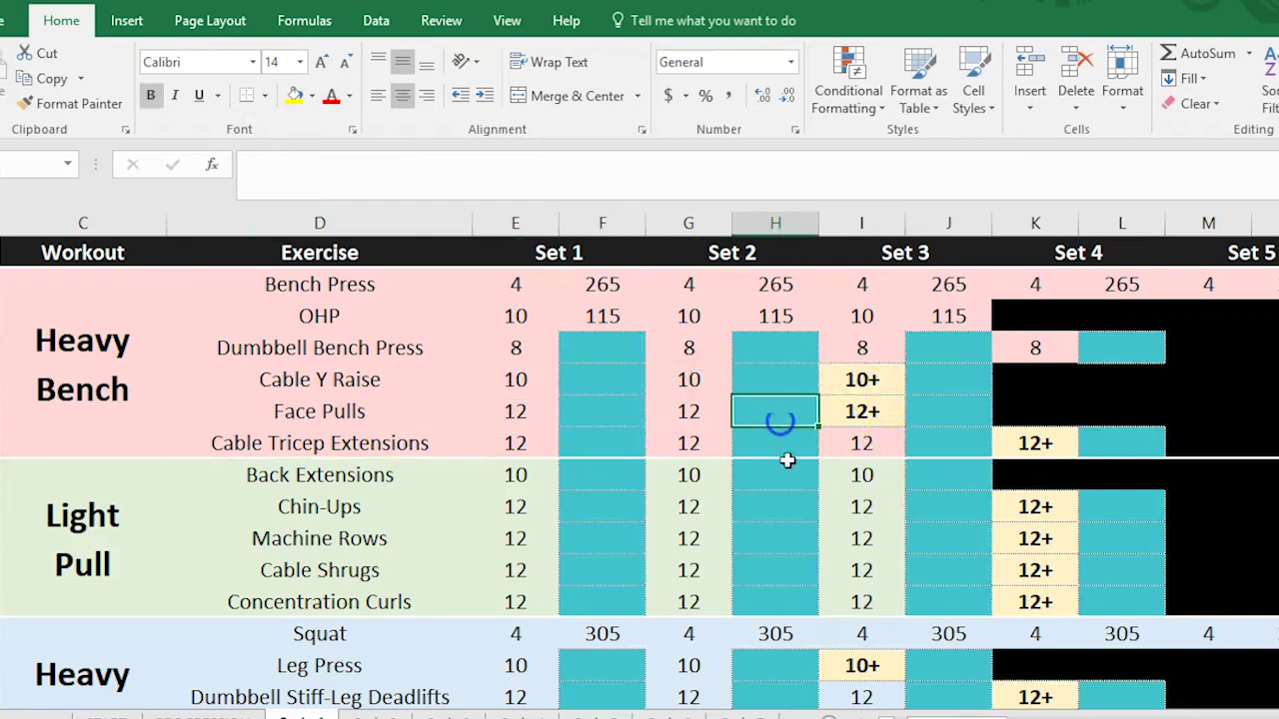
{"action": "left_click", "coordinate": [780, 454]}
{"action": "left_click", "coordinate": [775, 419]}
Go through the remaining Round 3 workouts into Round 4 and glance at the estimated 1RM progression table
{"action": "scroll", "coordinate": [633, 485], "scroll_direction": "down", "scroll_amount": 2}
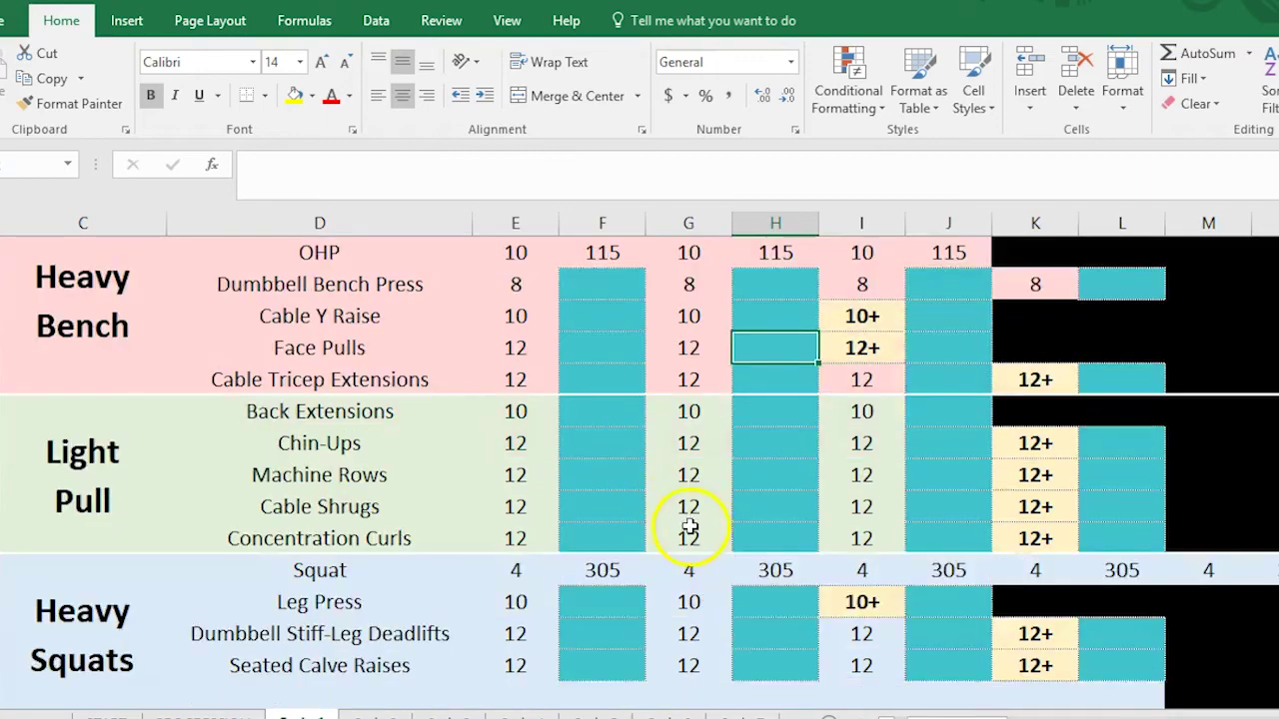
{"action": "scroll", "coordinate": [573, 520], "scroll_direction": "down", "scroll_amount": 9}
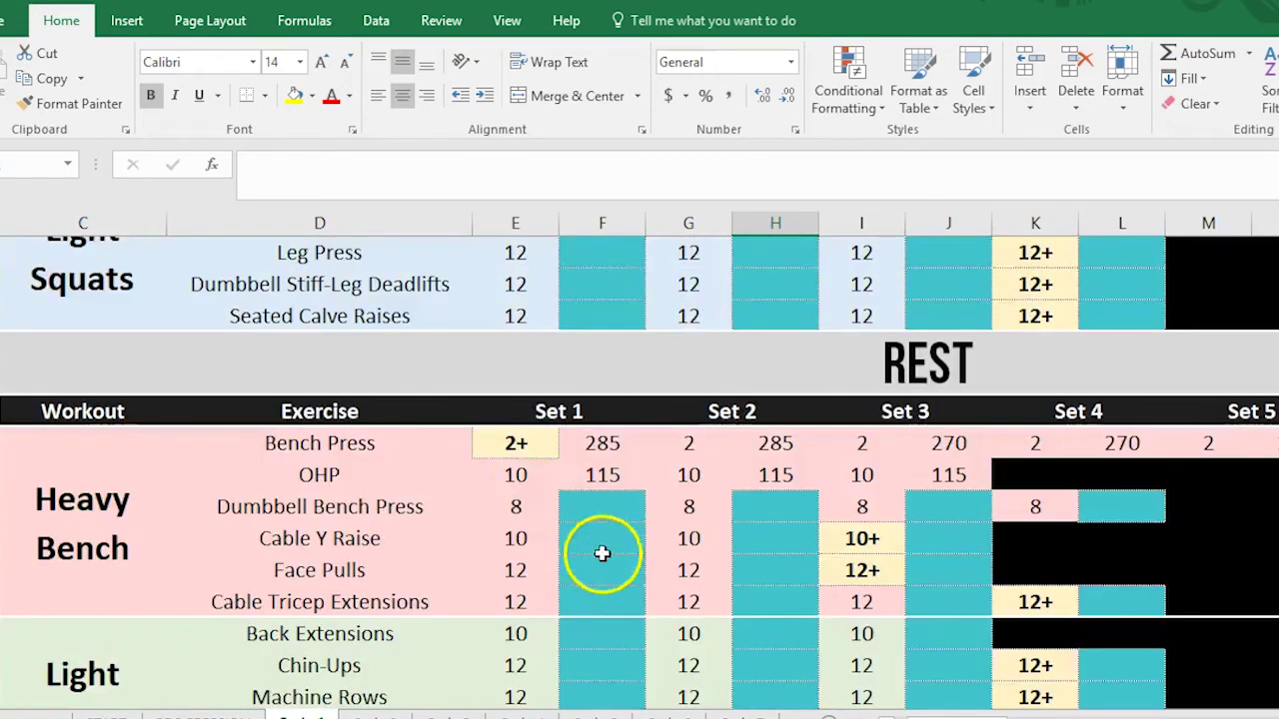
{"action": "scroll", "coordinate": [601, 552], "scroll_direction": "down", "scroll_amount": 1}
{"action": "left_click", "coordinate": [254, 714]}
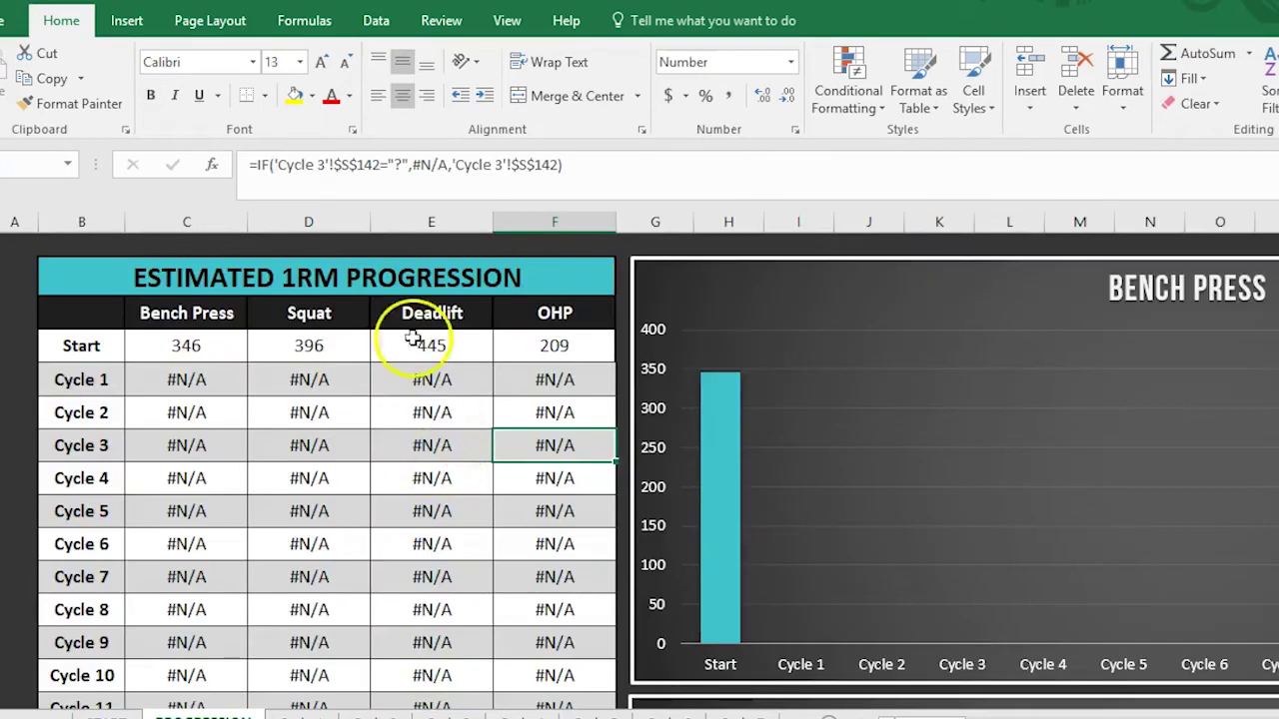
{"action": "left_click", "coordinate": [305, 713]}
{"action": "scroll", "coordinate": [513, 522], "scroll_direction": "down", "scroll_amount": 3}
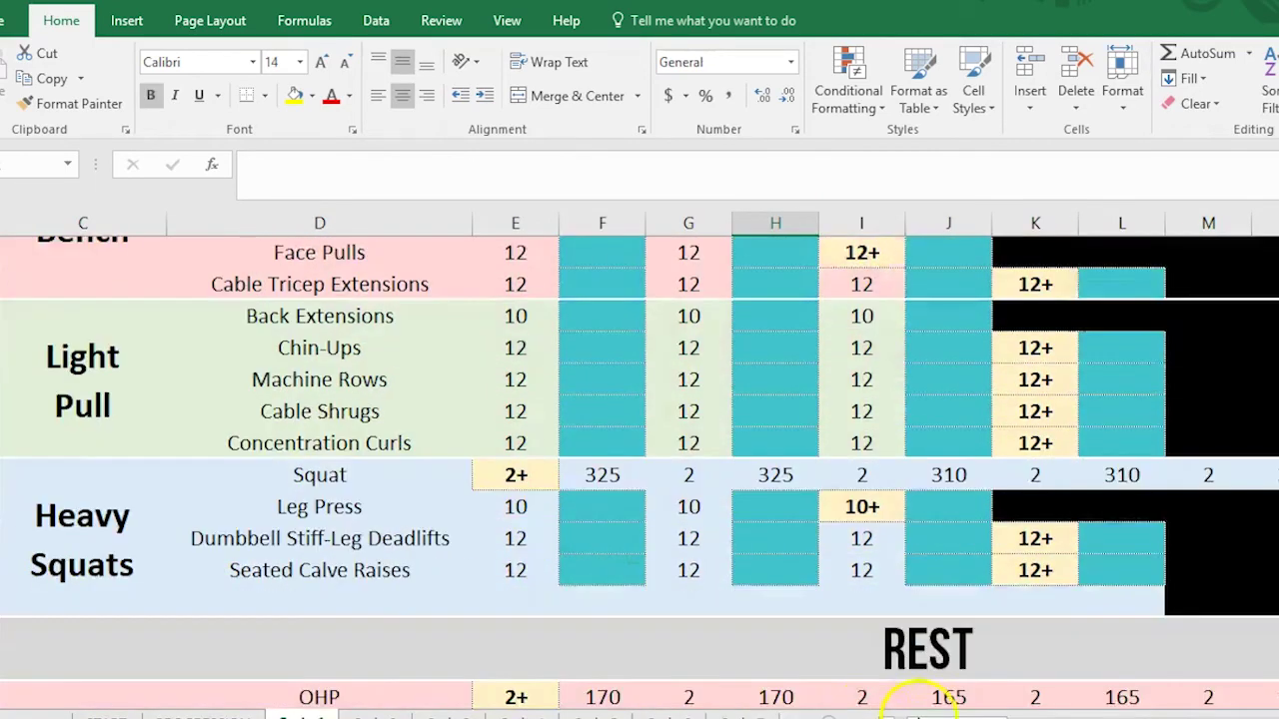
{"action": "left_click_drag", "start_coordinate": [982, 718], "coordinate": [961, 718]}
{"action": "scroll", "coordinate": [496, 503], "scroll_direction": "down", "scroll_amount": 1}
{"action": "scroll", "coordinate": [519, 520], "scroll_direction": "up", "scroll_amount": 2}
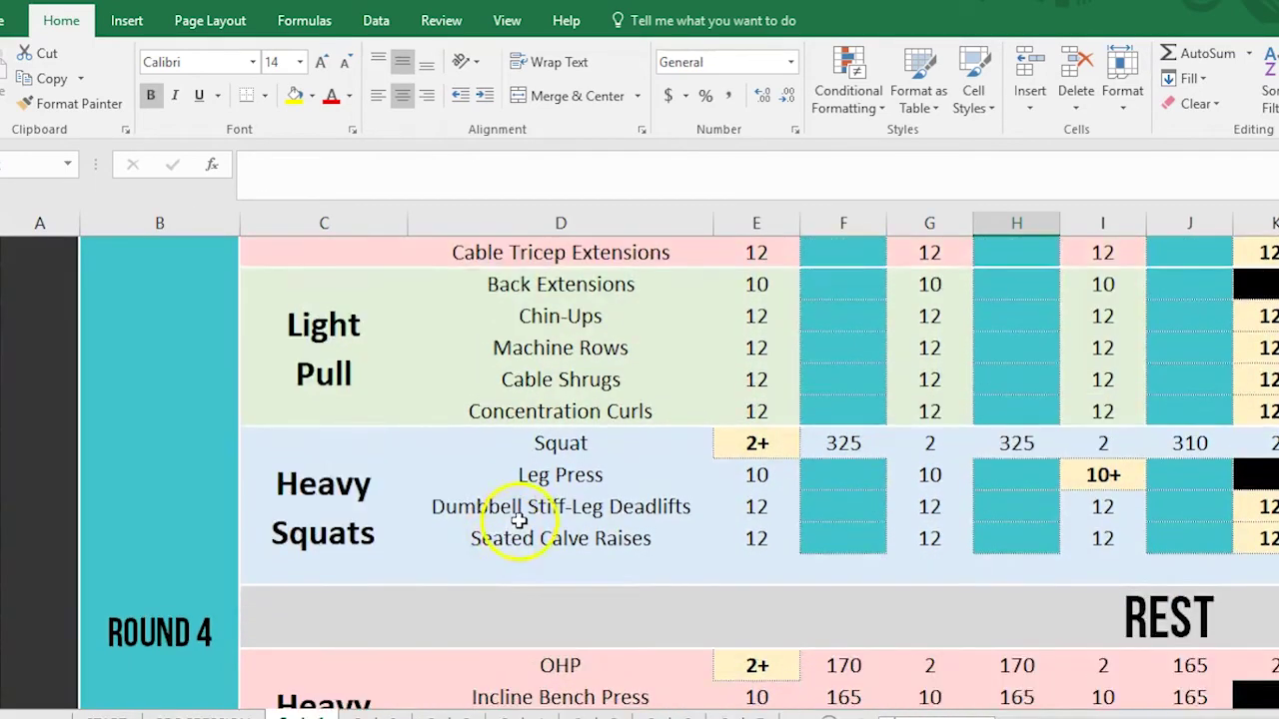
{"action": "scroll", "coordinate": [521, 519], "scroll_direction": "down", "scroll_amount": 2}
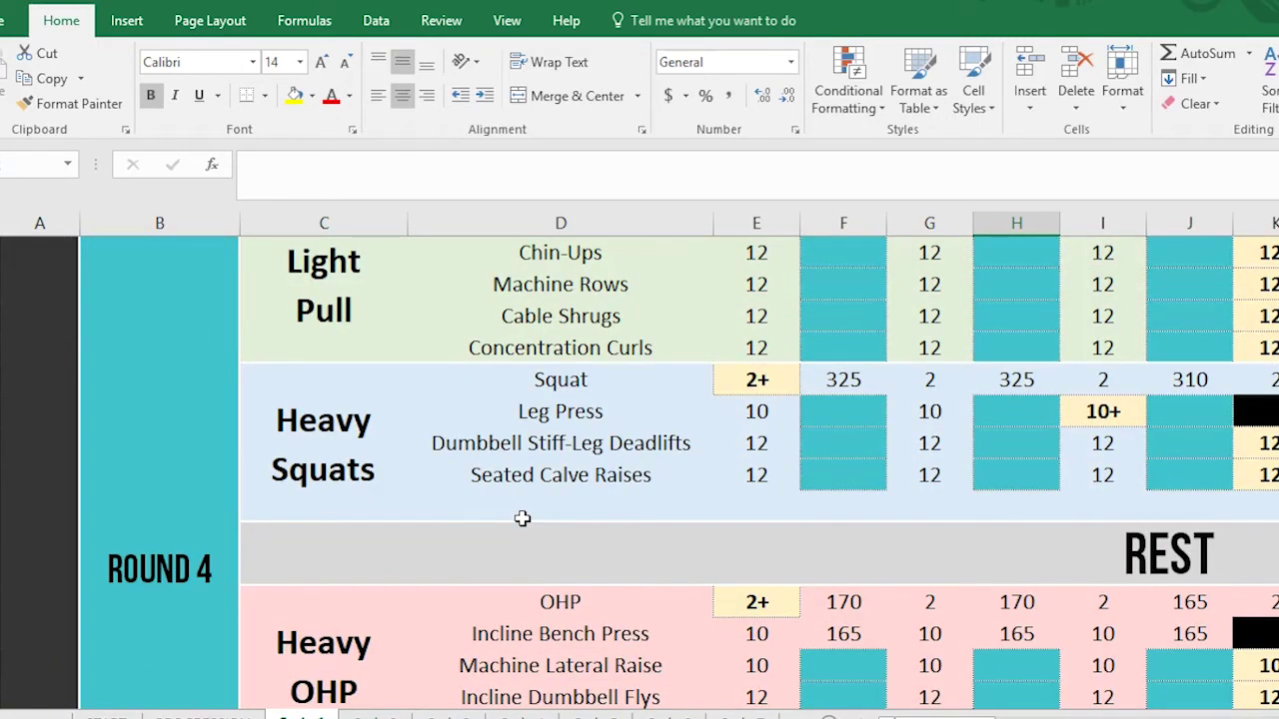
{"action": "scroll", "coordinate": [633, 479], "scroll_direction": "up", "scroll_amount": 4}
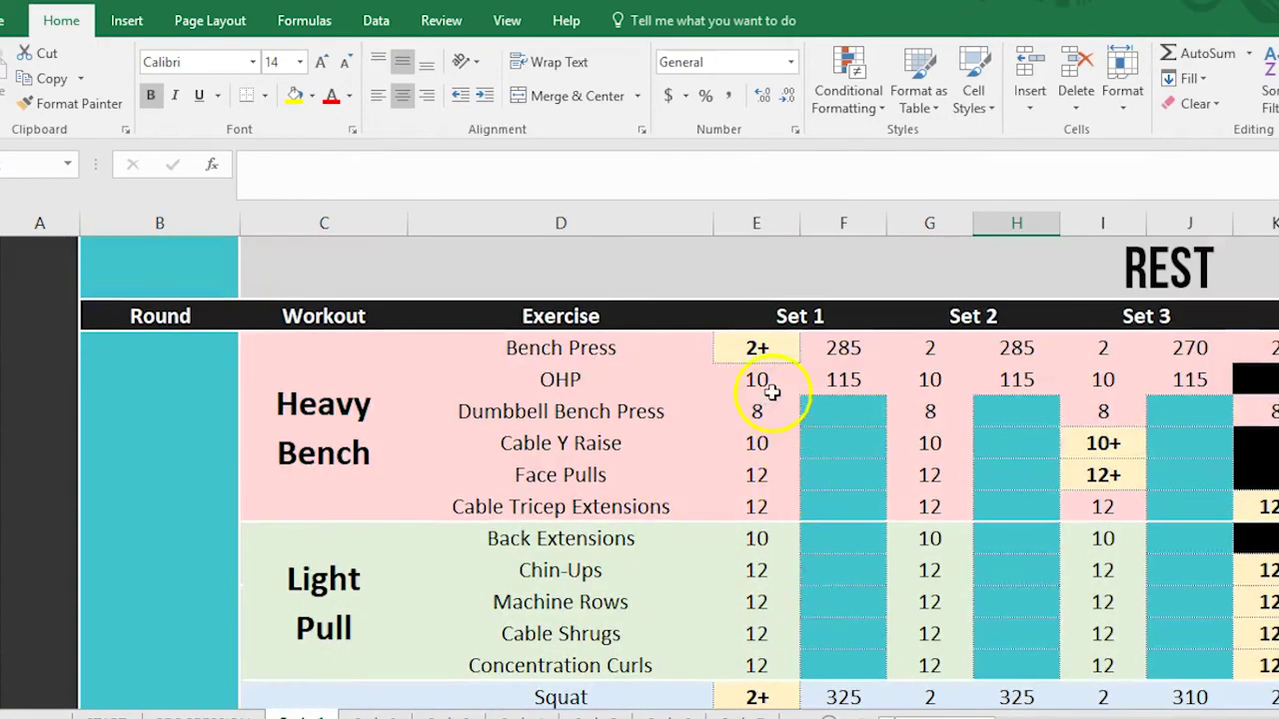
Log 5 reps for Round 4's first Bench Press set and check the estimated 1RM and its entry in the progression sheet
{"action": "left_click", "coordinate": [765, 348]}
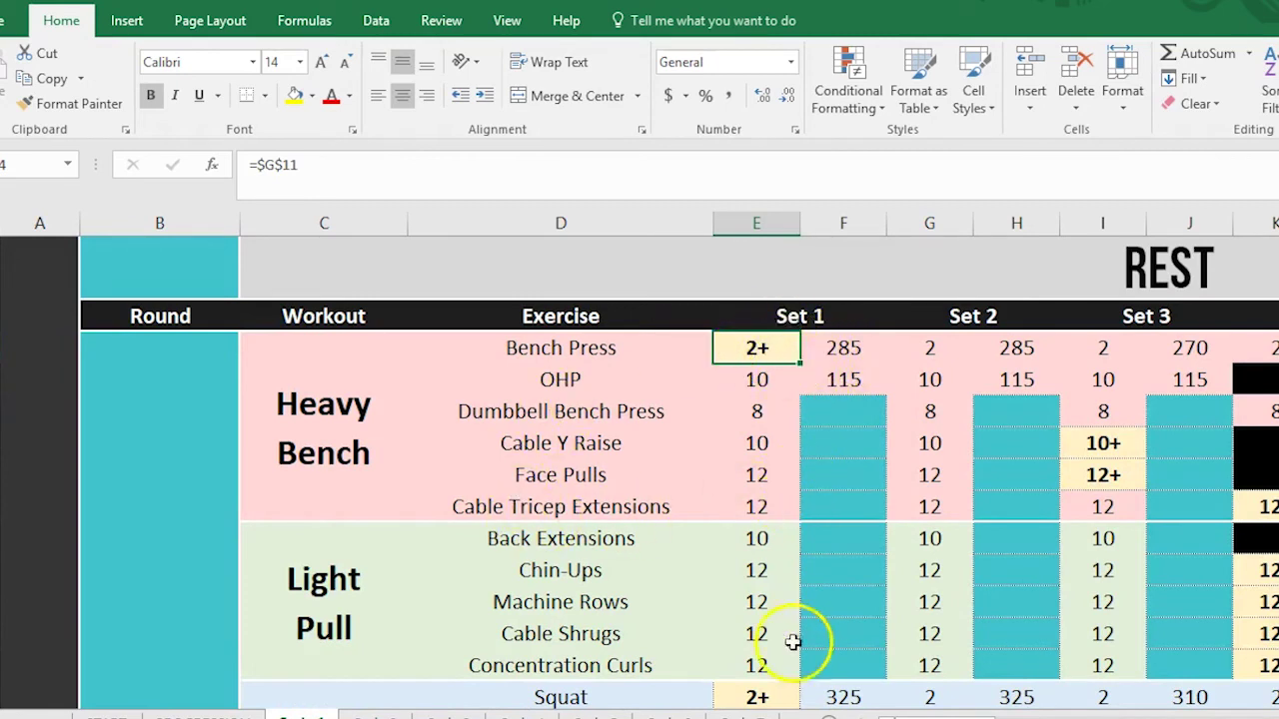
{"action": "mouse_move", "coordinate": [970, 718]}
{"action": "left_mouse_down"}
{"action": "mouse_move", "coordinate": [1010, 718]}
{"action": "mouse_move", "coordinate": [961, 718]}
{"action": "mouse_move", "coordinate": [972, 718]}
{"action": "left_mouse_up"}
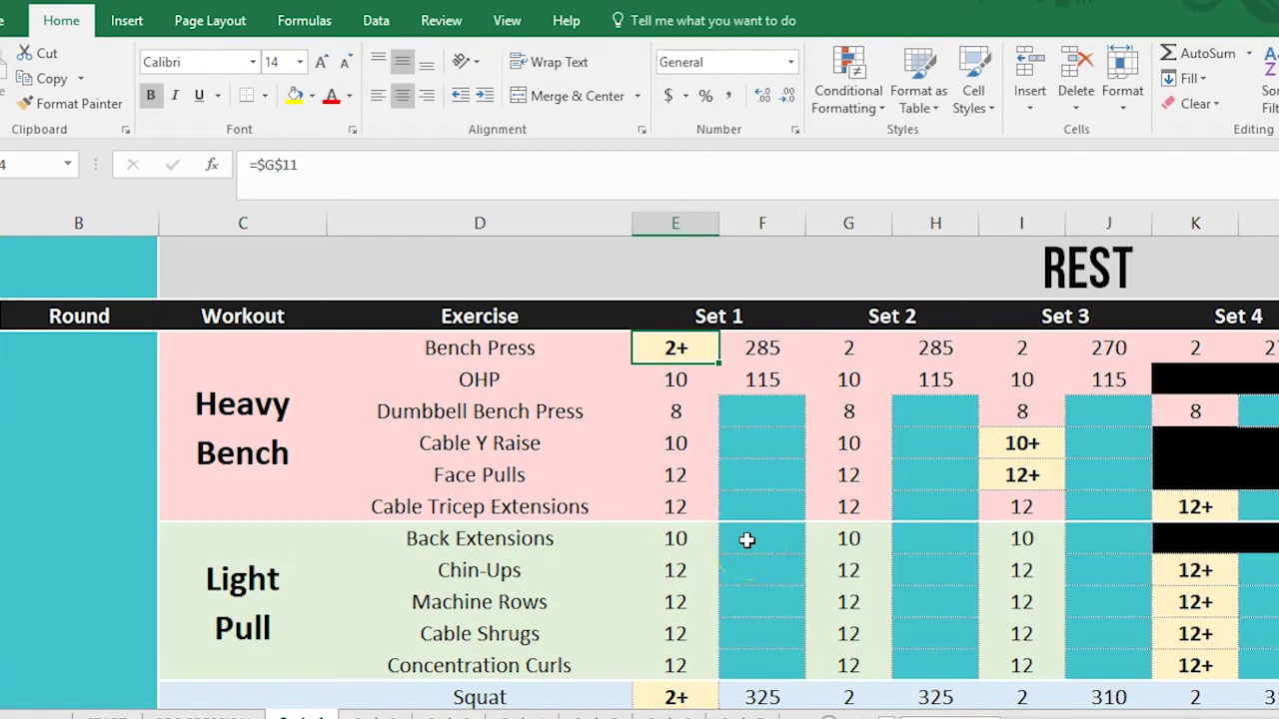
{"action": "type", "text": "5"}
{"action": "key", "text": "Return"}
{"action": "key", "text": "Up"}
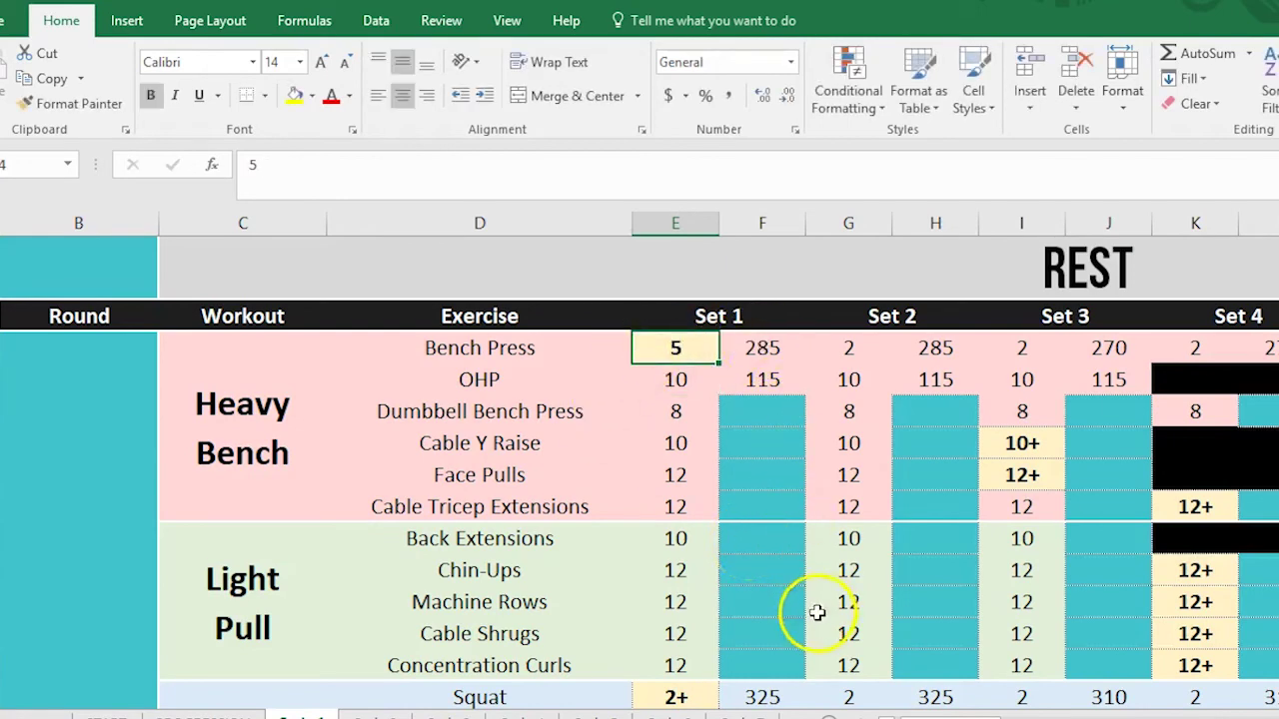
{"action": "left_click_drag", "start_coordinate": [944, 718], "coordinate": [989, 718]}
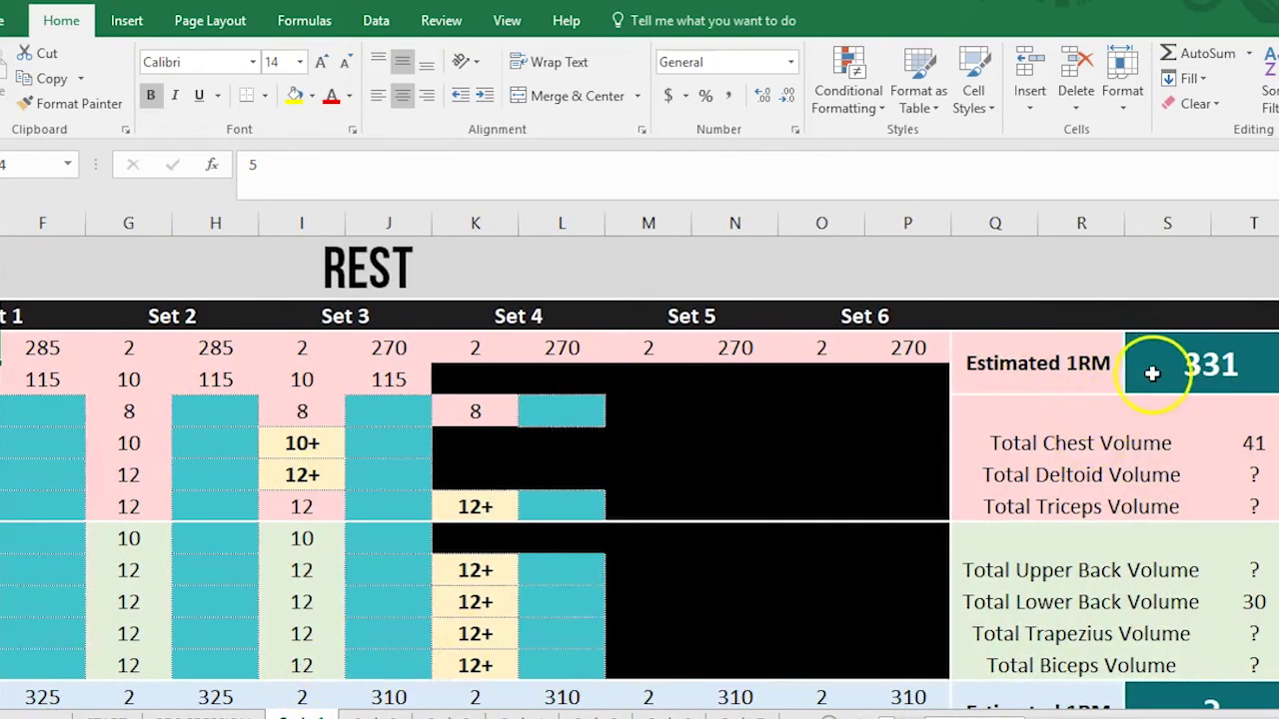
{"action": "left_click", "coordinate": [205, 716]}
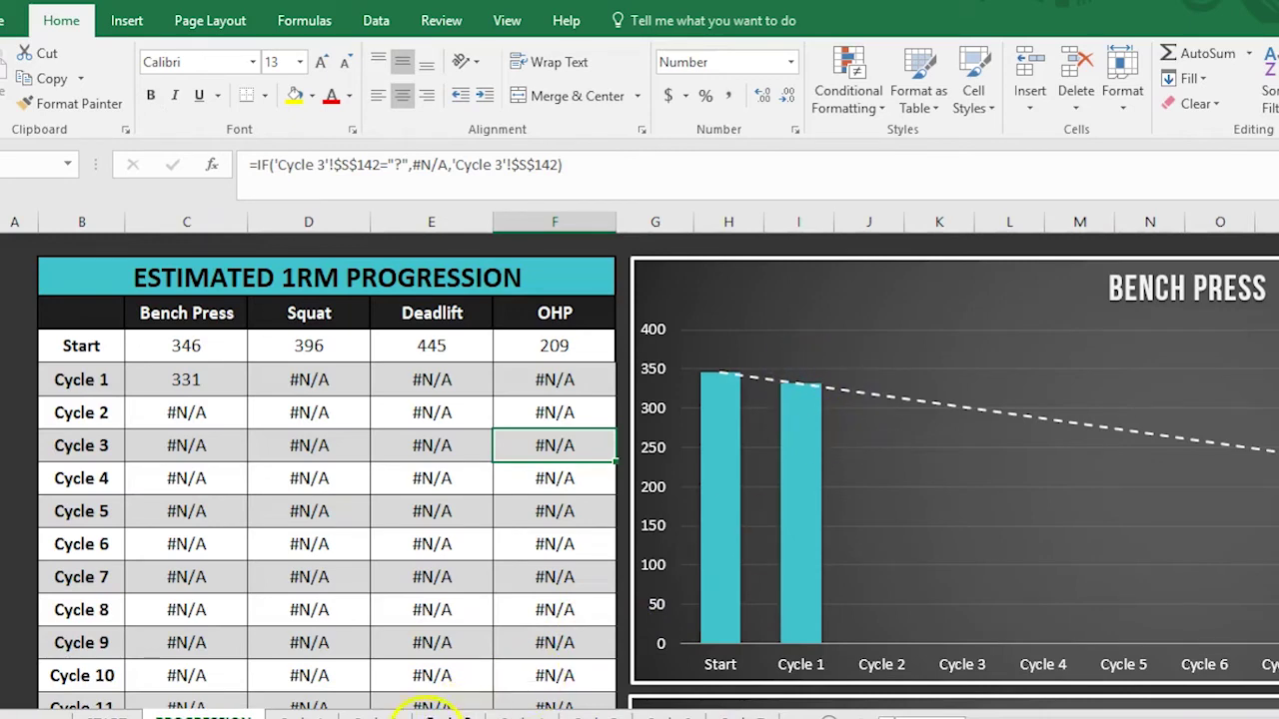
{"action": "left_click", "coordinate": [300, 716]}
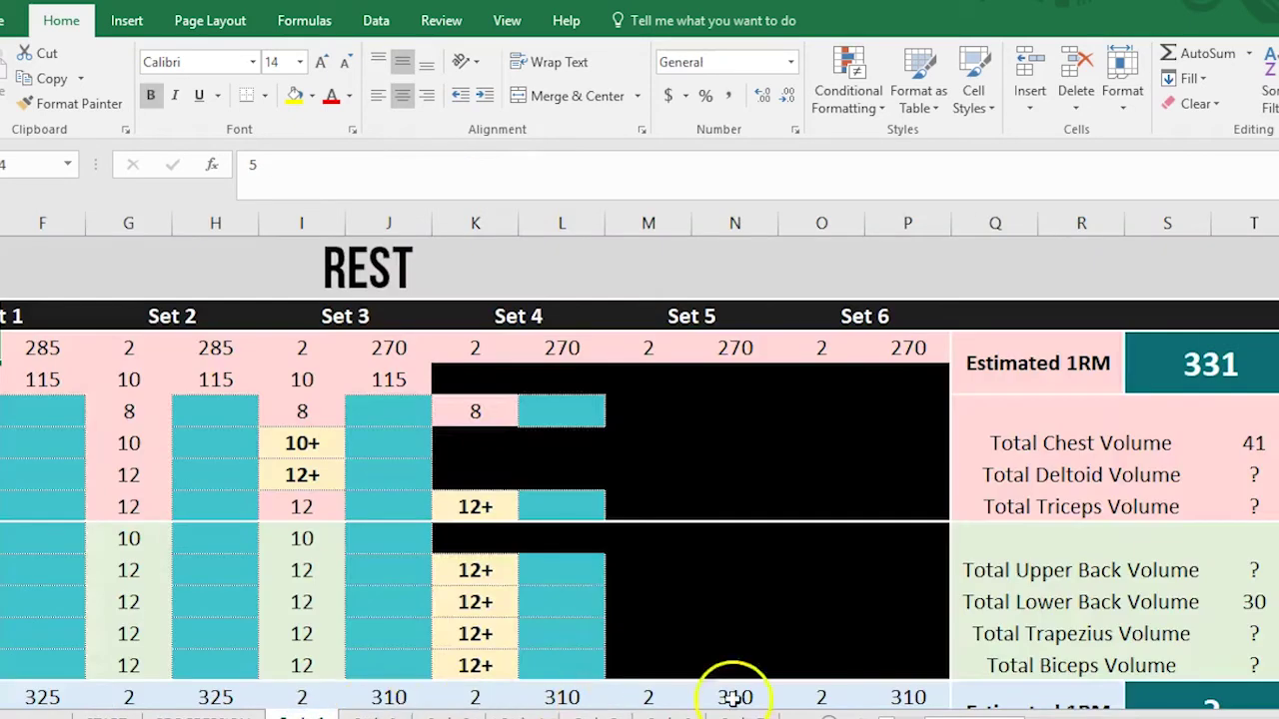
Set Round 4's first Bench Press set to 7 reps and review the Bench Press chart on the progression sheet
{"action": "left_click_drag", "start_coordinate": [963, 718], "coordinate": [929, 717]}
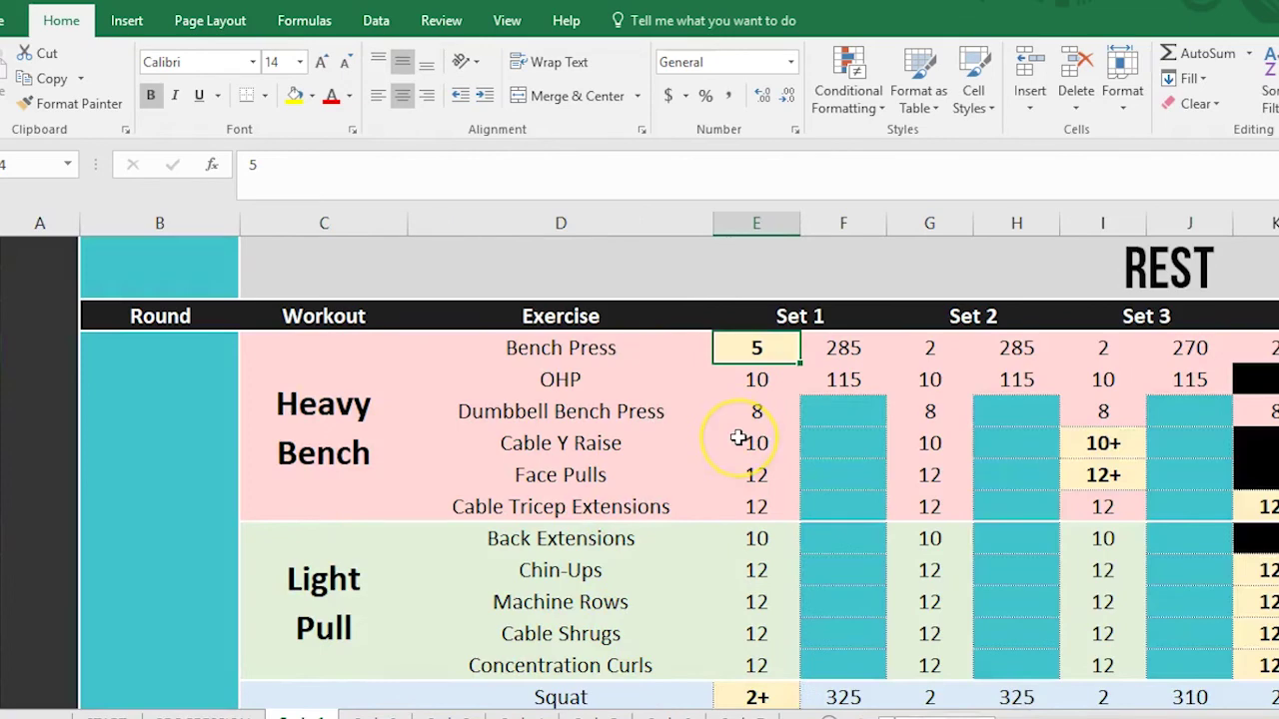
{"action": "type", "text": "7"}
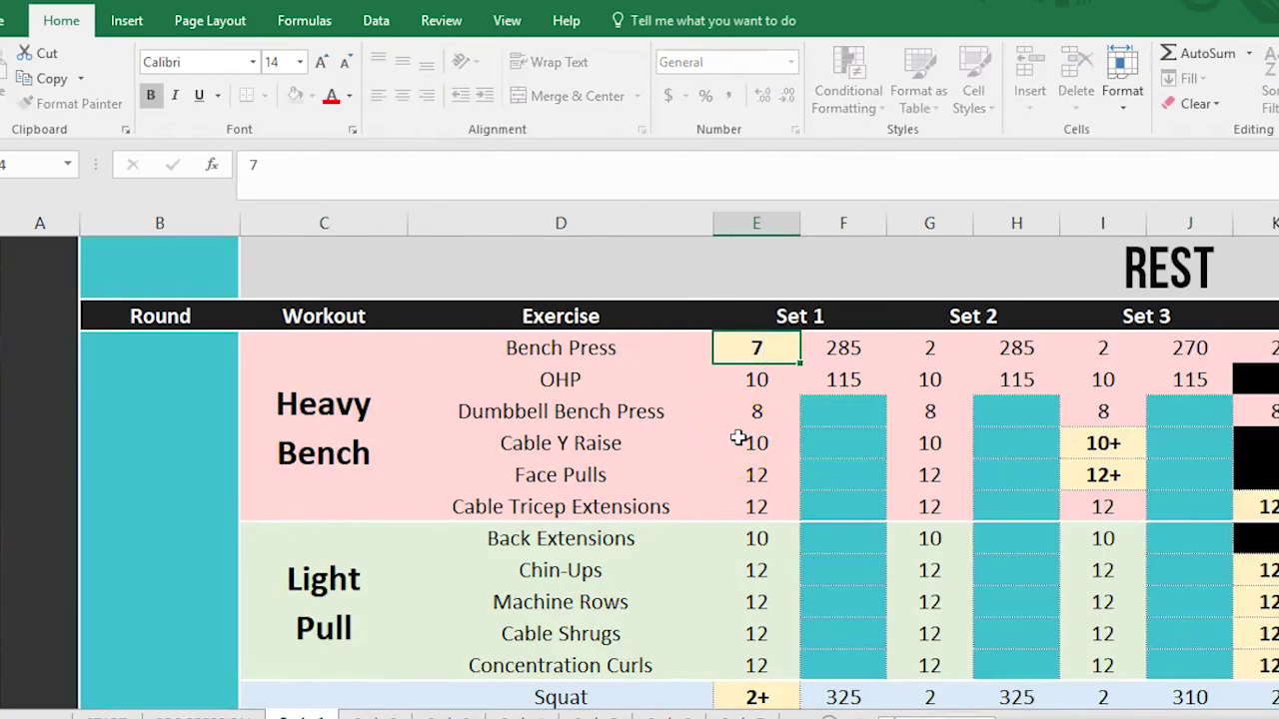
{"action": "key", "text": "Return"}
{"action": "left_click", "coordinate": [198, 714]}
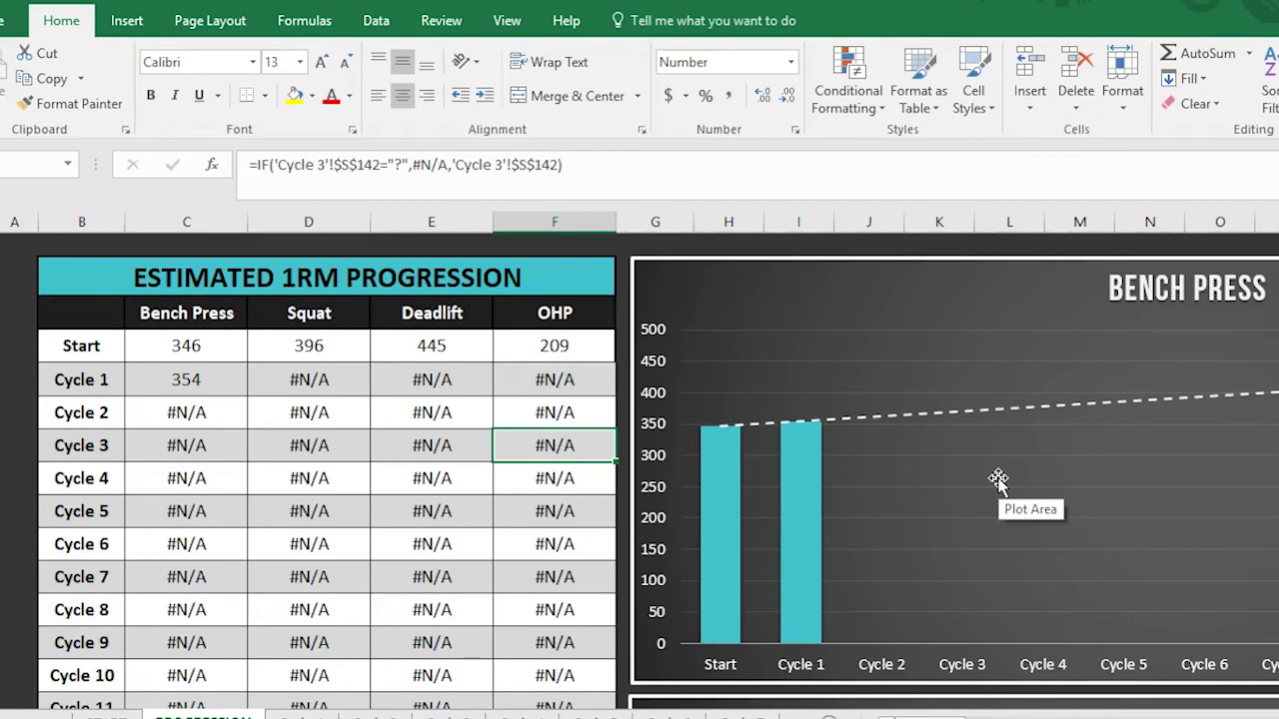
{"action": "left_click", "coordinate": [303, 713]}
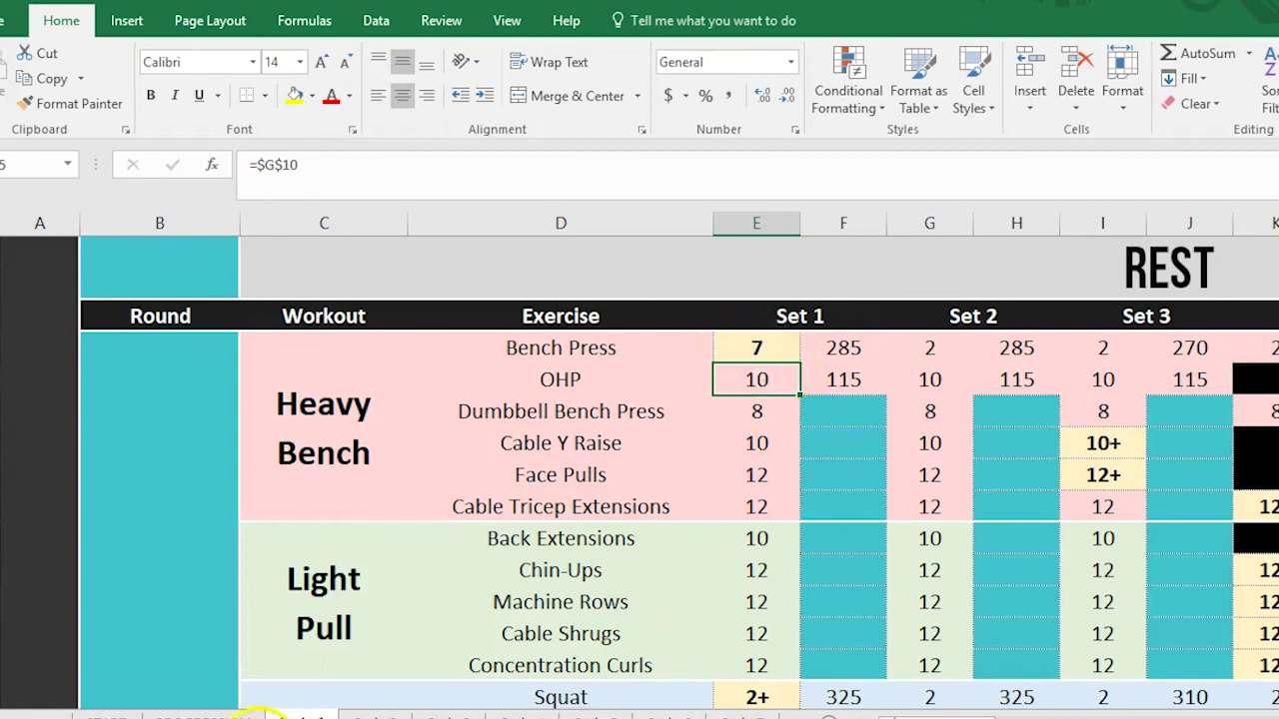
{"action": "left_click", "coordinate": [214, 713]}
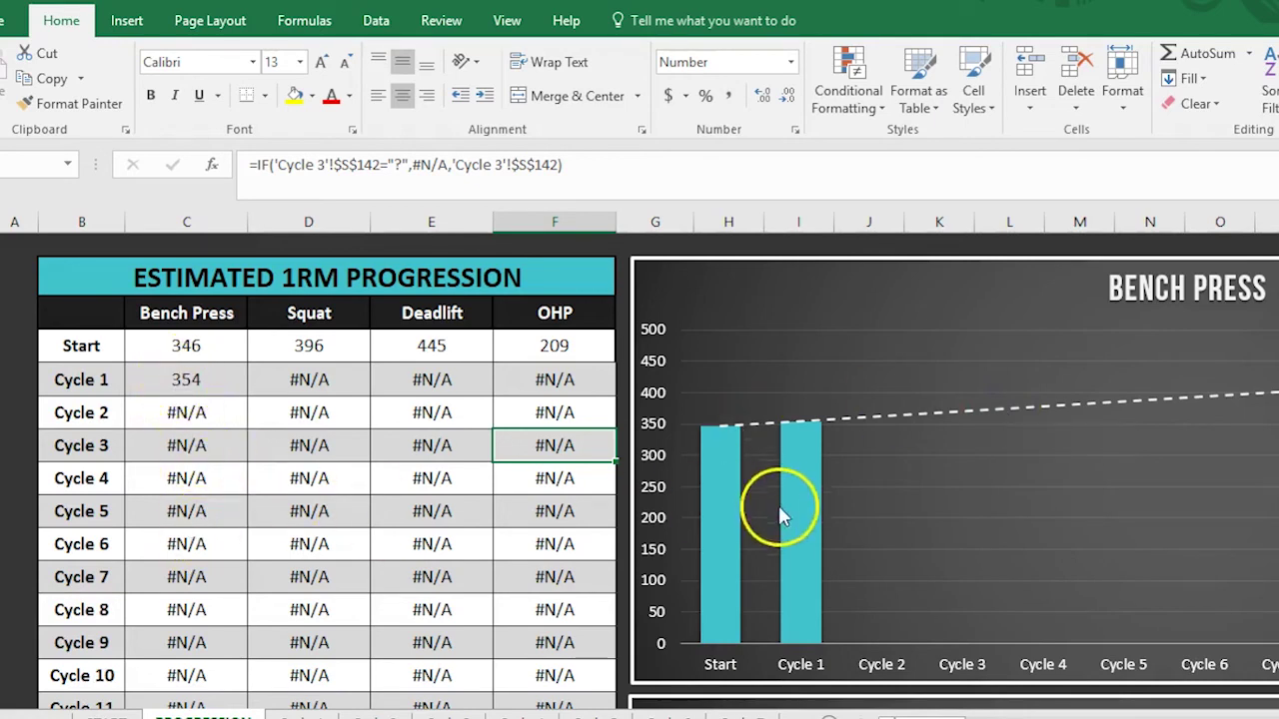
{"action": "left_click_drag", "start_coordinate": [939, 714], "coordinate": [954, 713]}
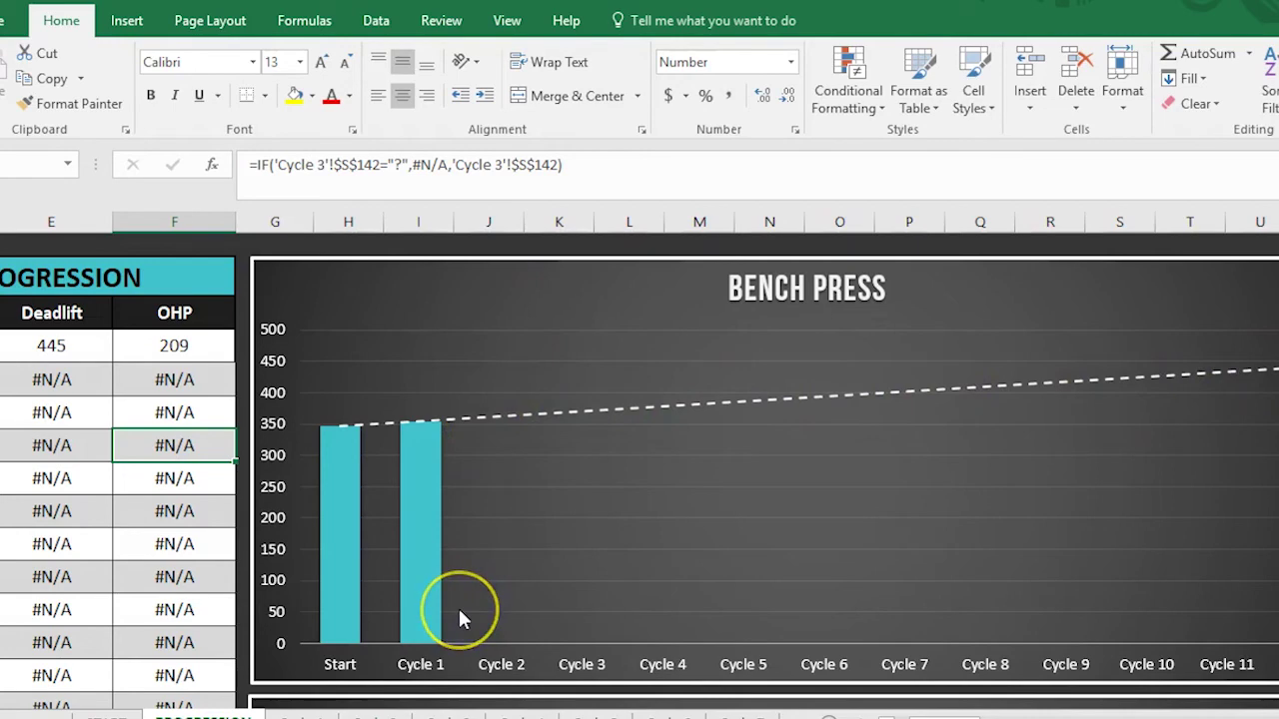
Switch to the Word question list and mark question 10, "What am I responsible for?", and question 11, "How do I progress?"
{"action": "key", "text": "alt+Tab"}
{"action": "left_click", "coordinate": [857, 250]}
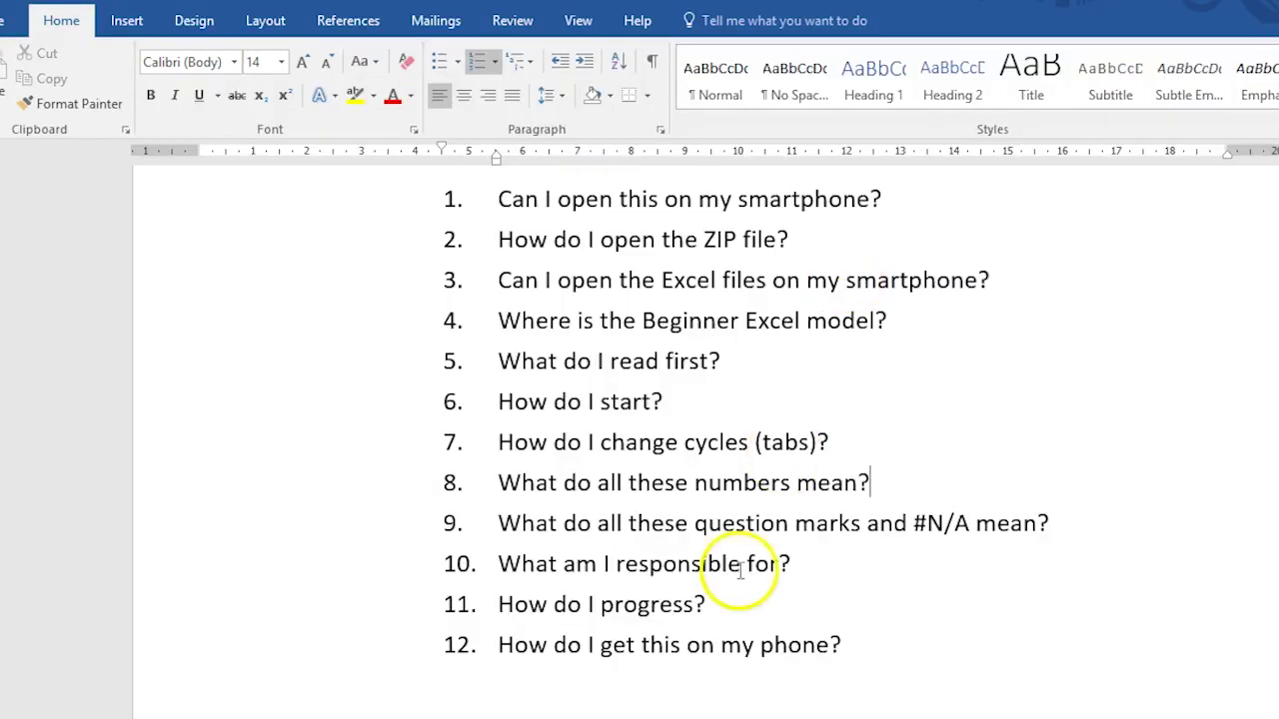
{"action": "scroll", "coordinate": [830, 574], "scroll_direction": "down", "scroll_amount": 1}
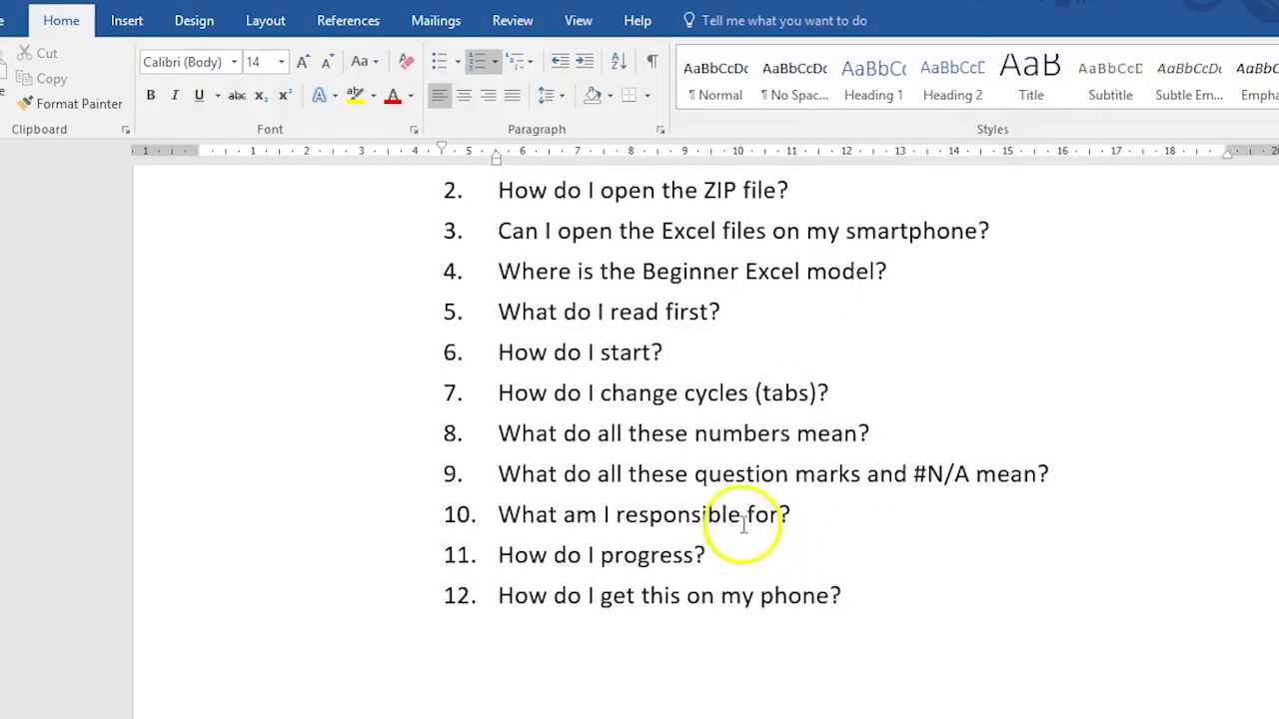
{"action": "left_click_drag", "start_coordinate": [792, 511], "coordinate": [617, 515]}
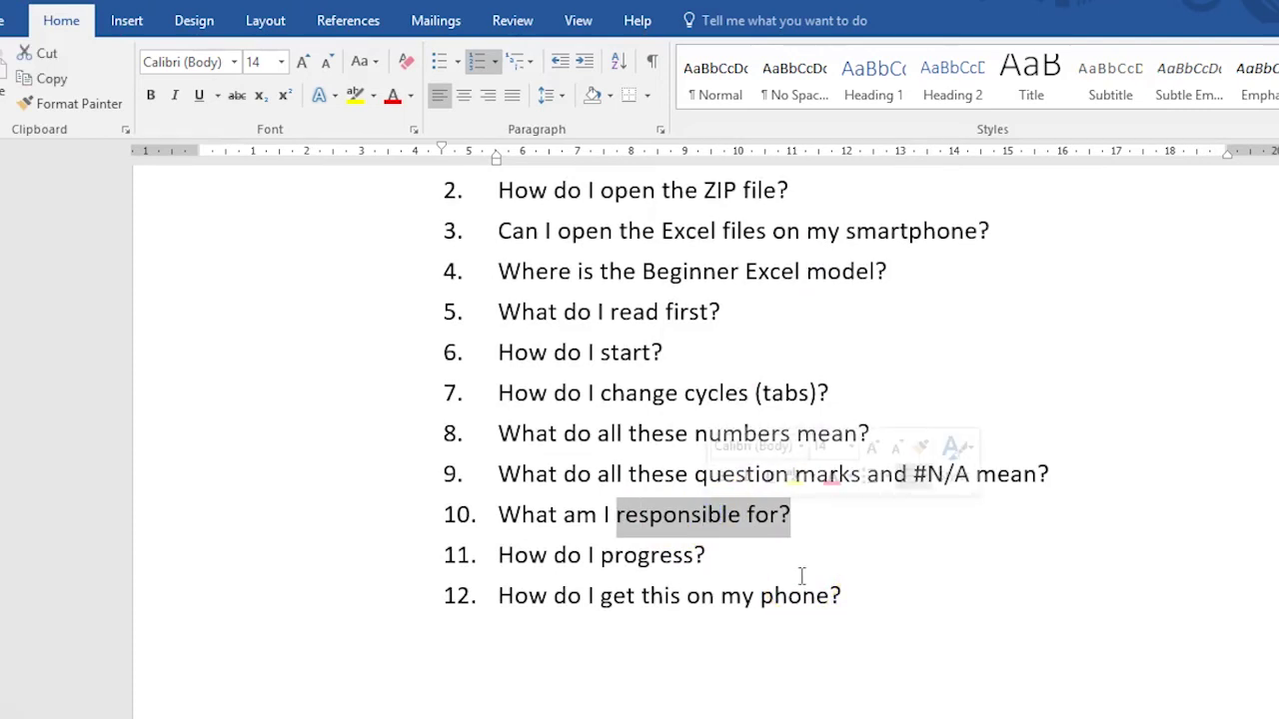
{"action": "left_click_drag", "start_coordinate": [644, 560], "coordinate": [711, 558]}
{"action": "scroll", "coordinate": [773, 650], "scroll_direction": "down", "scroll_amount": 2}
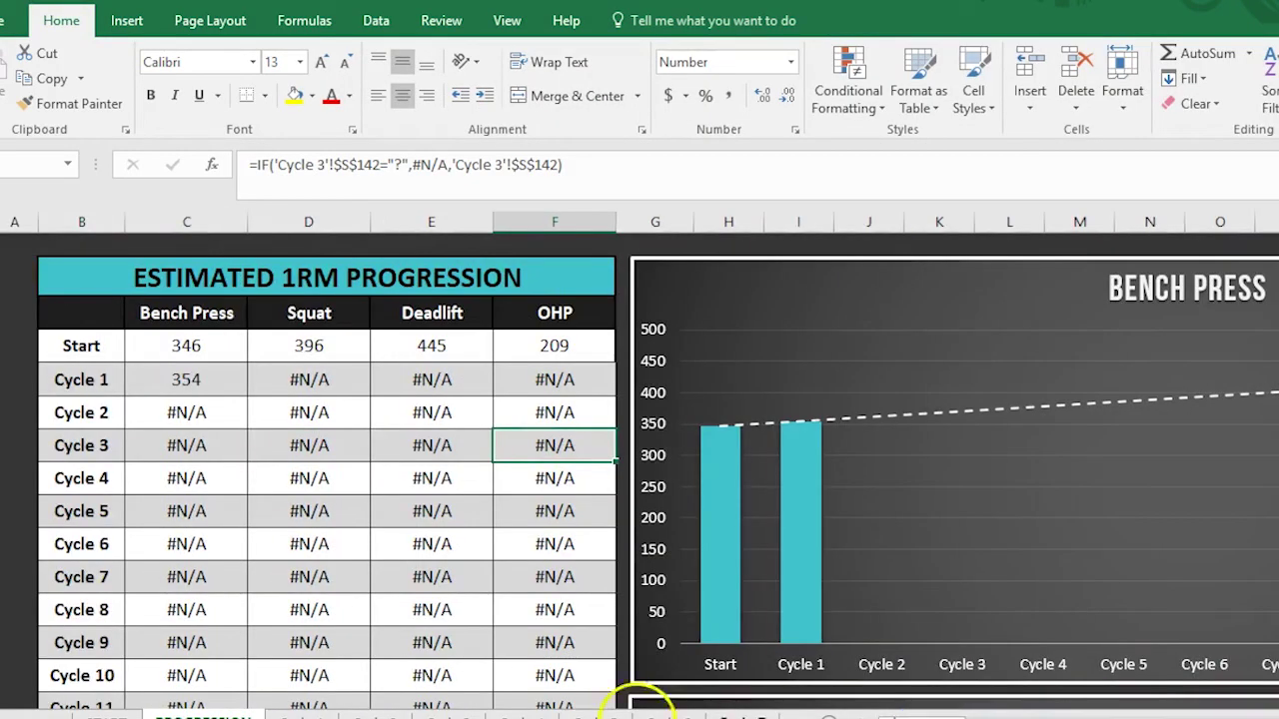
Return to the Cycle 1 sheet in Excel and review Round 1's logged Heavy Bench sets and volume totals from the sheet's start
{"action": "left_click", "coordinate": [305, 713]}
{"action": "left_click", "coordinate": [529, 537]}
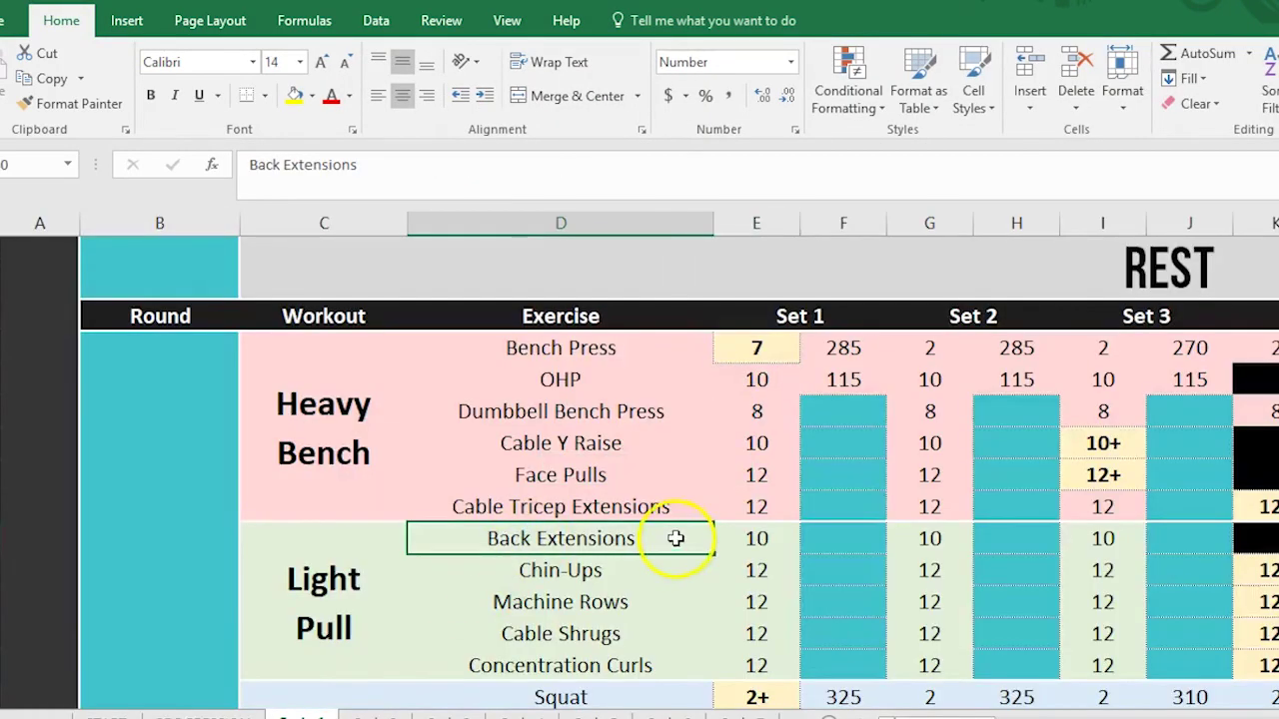
{"action": "scroll", "coordinate": [676, 536], "scroll_direction": "down", "scroll_amount": 3, "text": "ctrl"}
{"action": "scroll", "coordinate": [689, 530], "scroll_direction": "down", "scroll_amount": 1}
{"action": "key", "text": "ctrl+Home"}
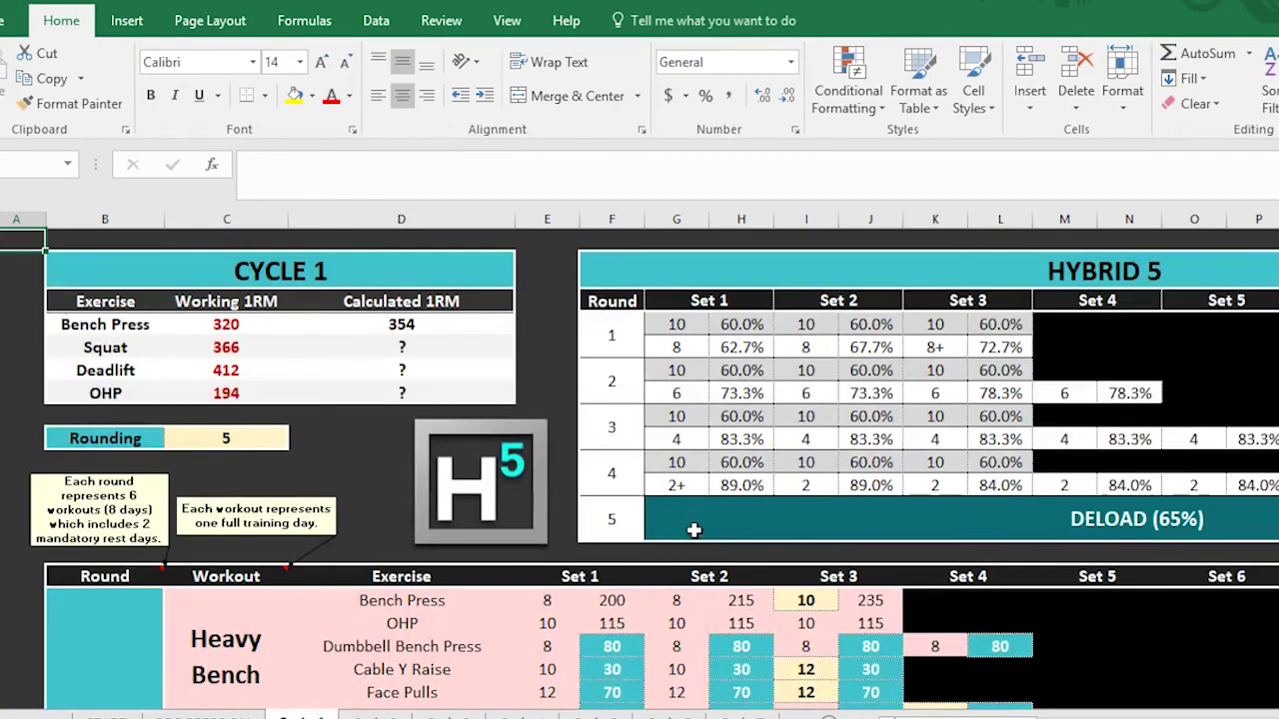
{"action": "scroll", "coordinate": [1049, 509], "scroll_direction": "down", "scroll_amount": 5}
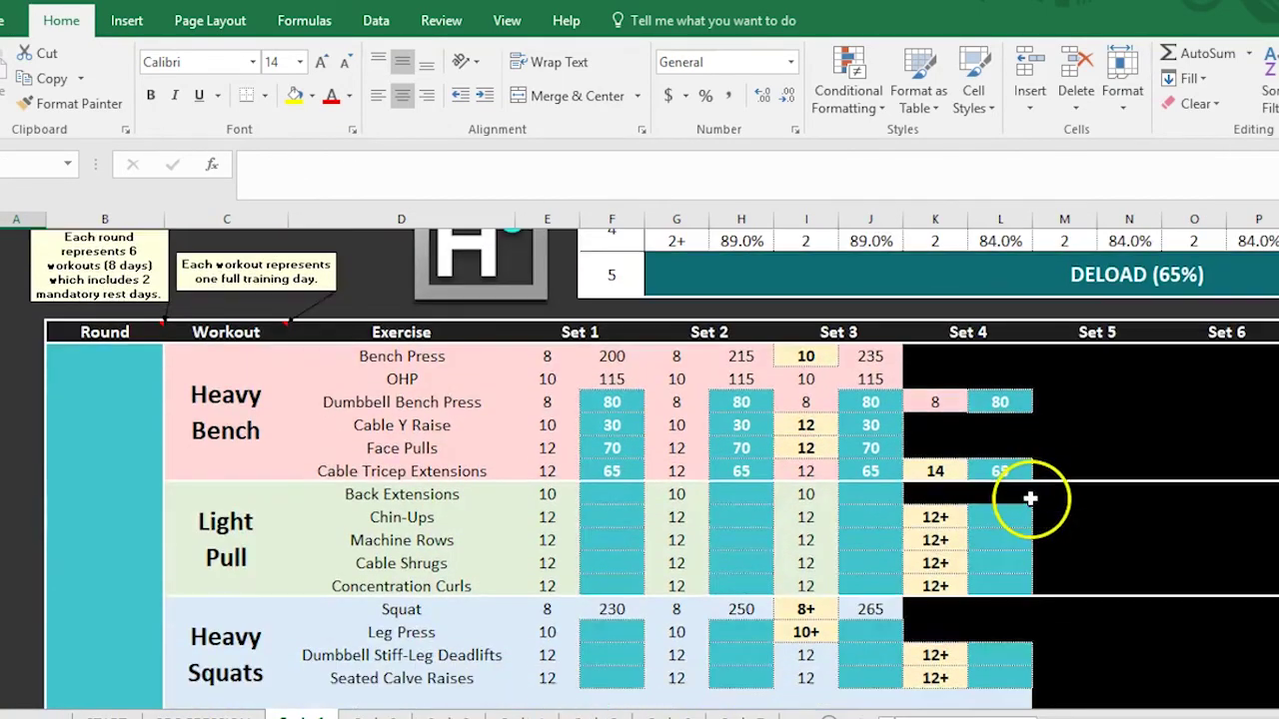
{"action": "scroll", "coordinate": [1029, 498], "scroll_direction": "down", "scroll_amount": 3}
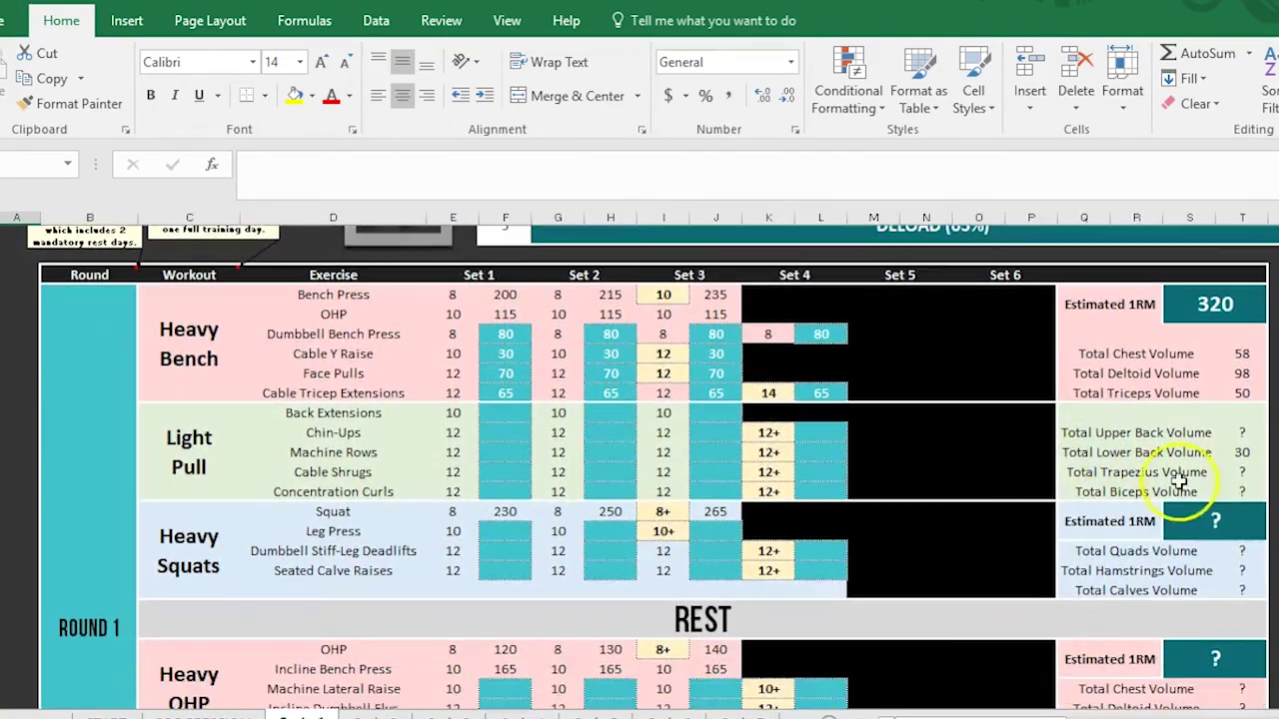
Review Round 1's workouts, from Heavy Bench through Light Squats and the closing rest day, on the Cycle 1 sheet
{"action": "scroll", "coordinate": [639, 460], "scroll_direction": "down", "scroll_amount": 4}
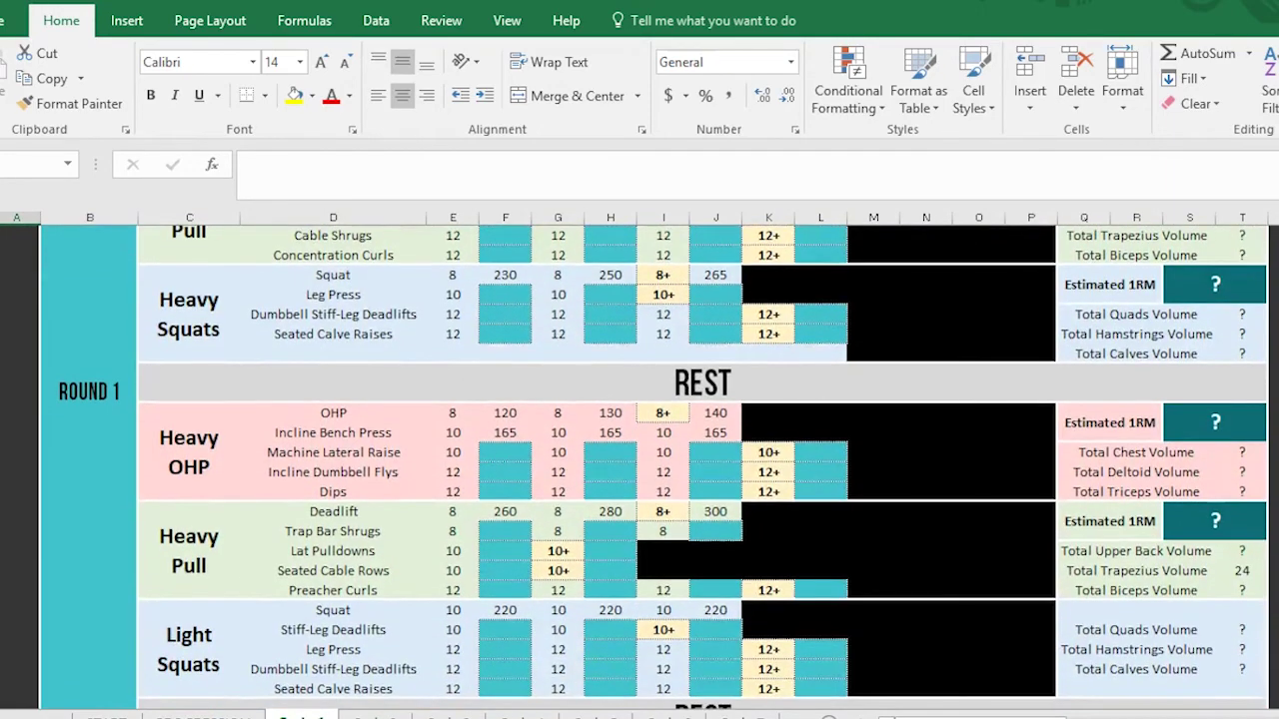
{"action": "scroll", "coordinate": [1085, 366], "scroll_direction": "down", "scroll_amount": 5}
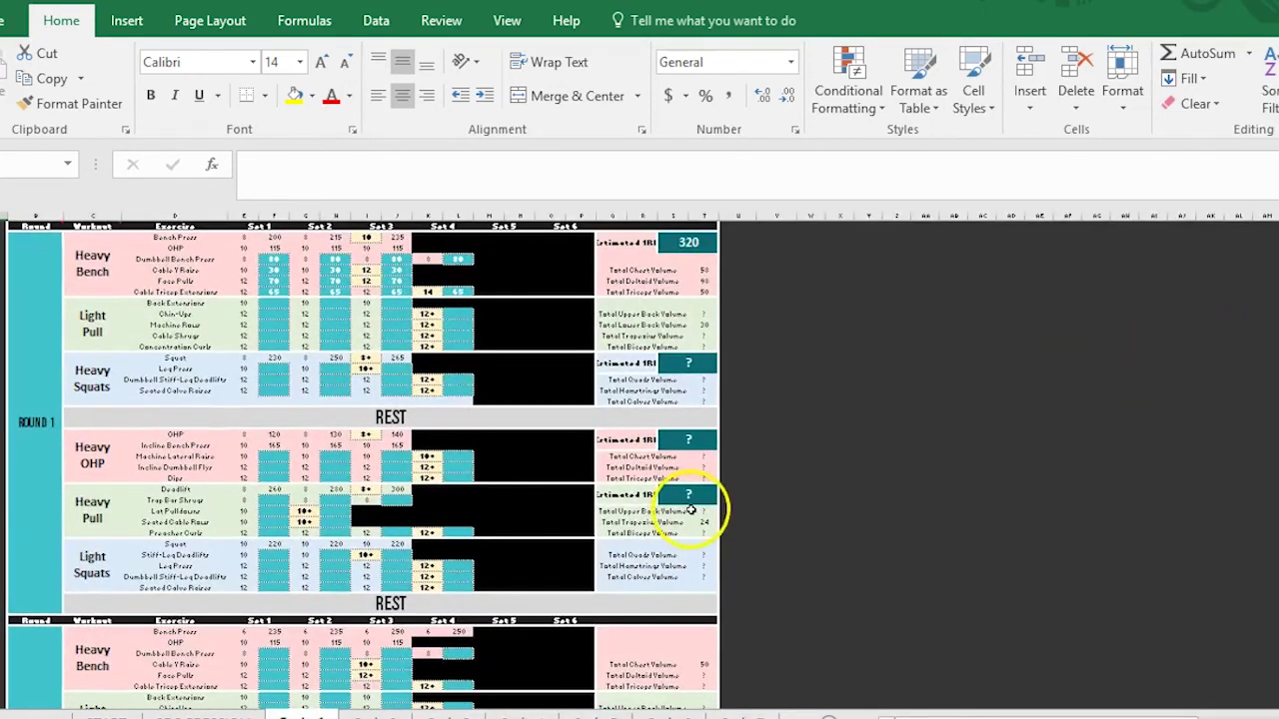
{"action": "scroll", "coordinate": [849, 516], "scroll_direction": "up", "scroll_amount": 1}
{"action": "left_click_drag", "start_coordinate": [1131, 717], "coordinate": [972, 718]}
{"action": "scroll", "coordinate": [511, 468], "scroll_direction": "up", "scroll_amount": 1}
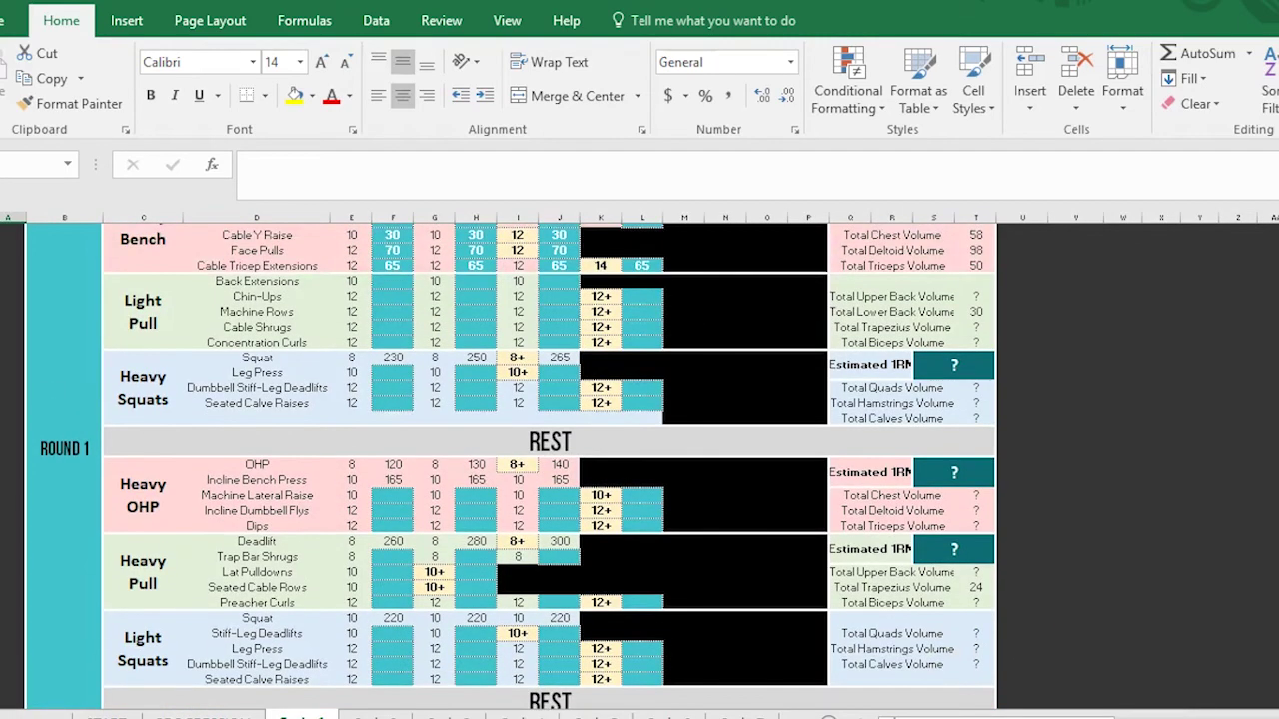
{"action": "scroll", "coordinate": [549, 466], "scroll_direction": "up", "scroll_amount": 2}
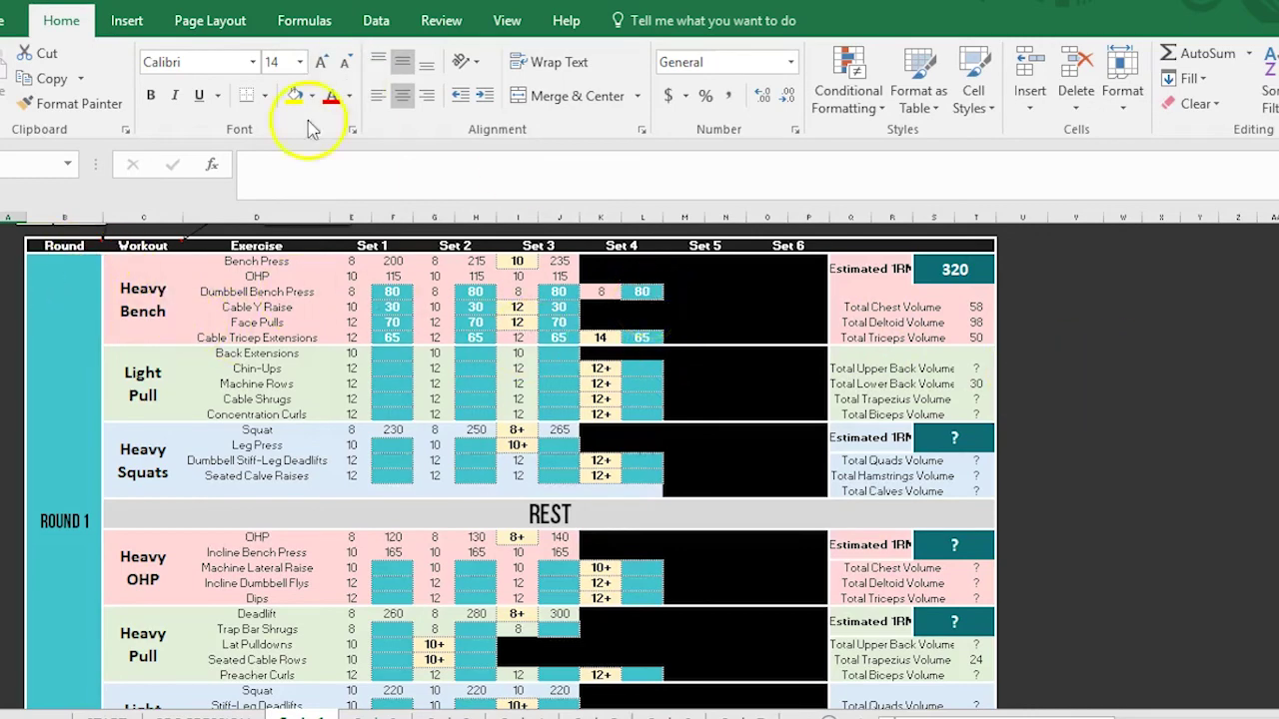
{"action": "left_click_drag", "start_coordinate": [90, 288], "coordinate": [583, 325]}
{"action": "scroll", "coordinate": [166, 468], "scroll_direction": "down", "scroll_amount": 1}
{"action": "left_click", "coordinate": [1205, 441]}
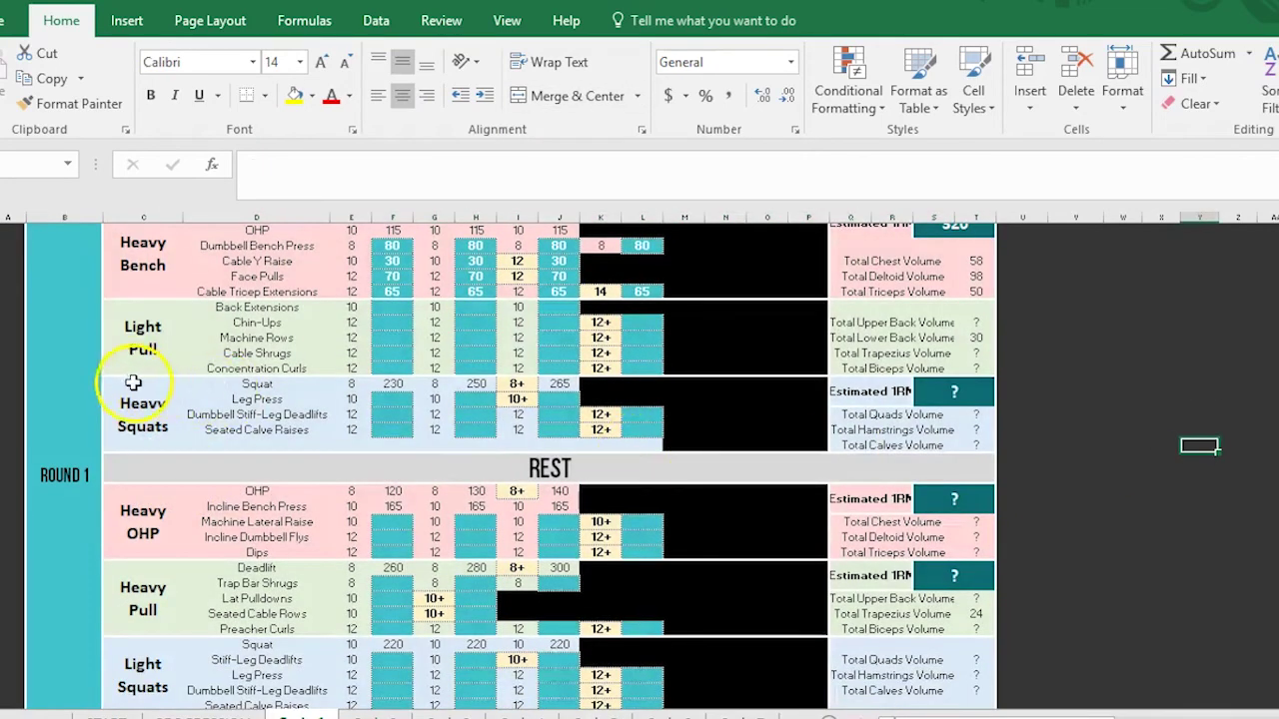
Copy the entire Round 1 block of the Cycle 1 sheet, including its sets and volume totals
{"action": "left_click", "coordinate": [50, 391]}
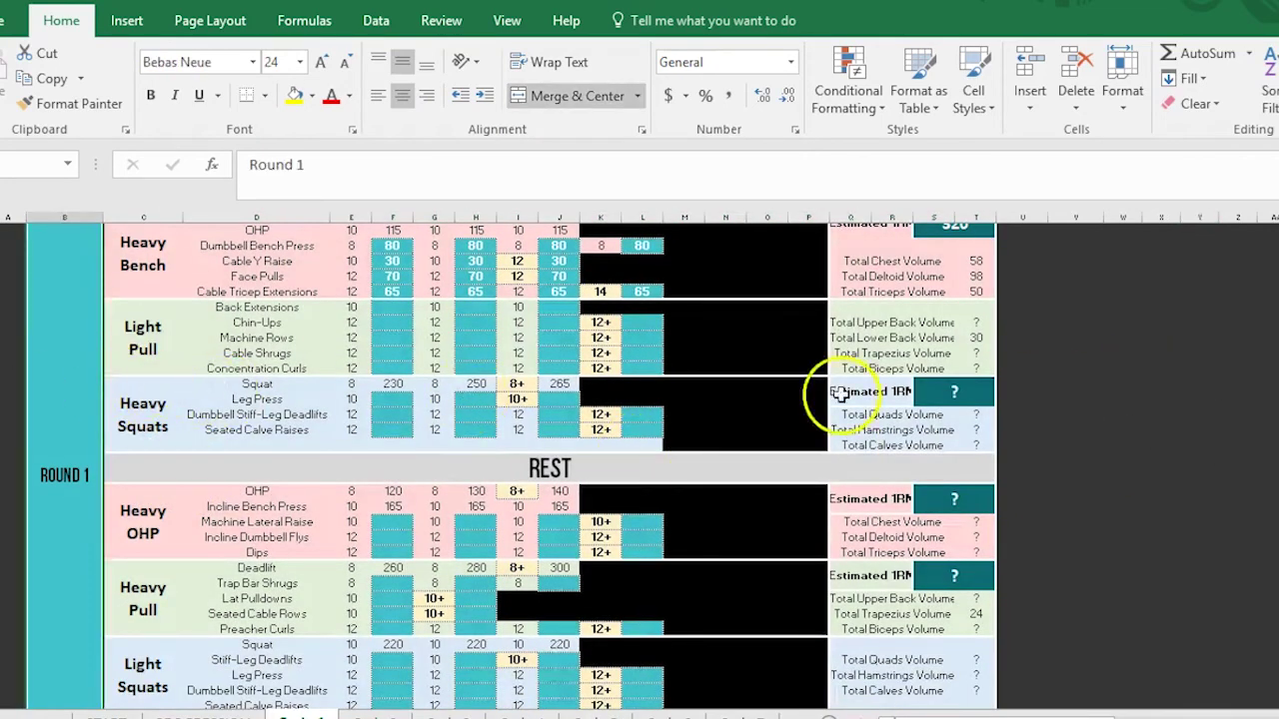
{"action": "left_click_drag", "start_coordinate": [69, 394], "coordinate": [785, 390]}
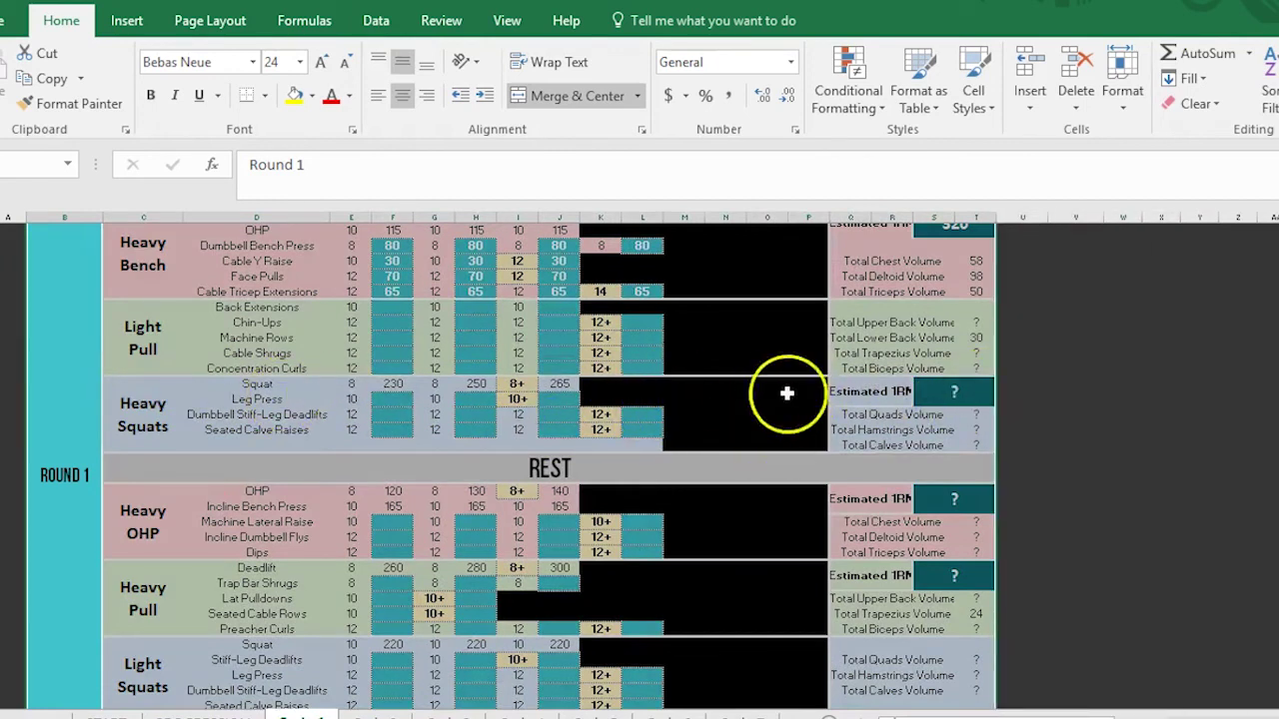
{"action": "right_click", "coordinate": [893, 320]}
{"action": "left_click", "coordinate": [949, 333]}
{"action": "scroll", "coordinate": [600, 449], "scroll_direction": "up", "scroll_amount": 6}
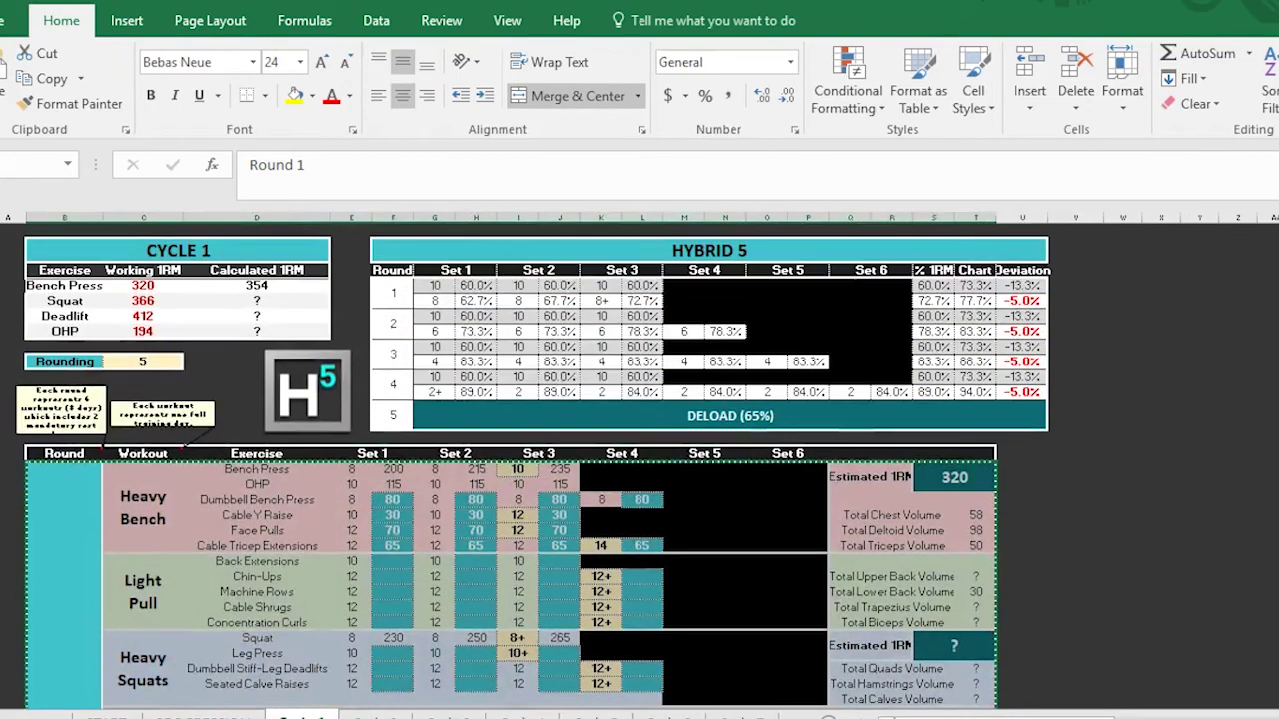
Open Paint, paste the copied Round 1 block as an image and zoom out to see it whole
{"action": "key", "text": "super"}
{"action": "type", "text": "paint"}
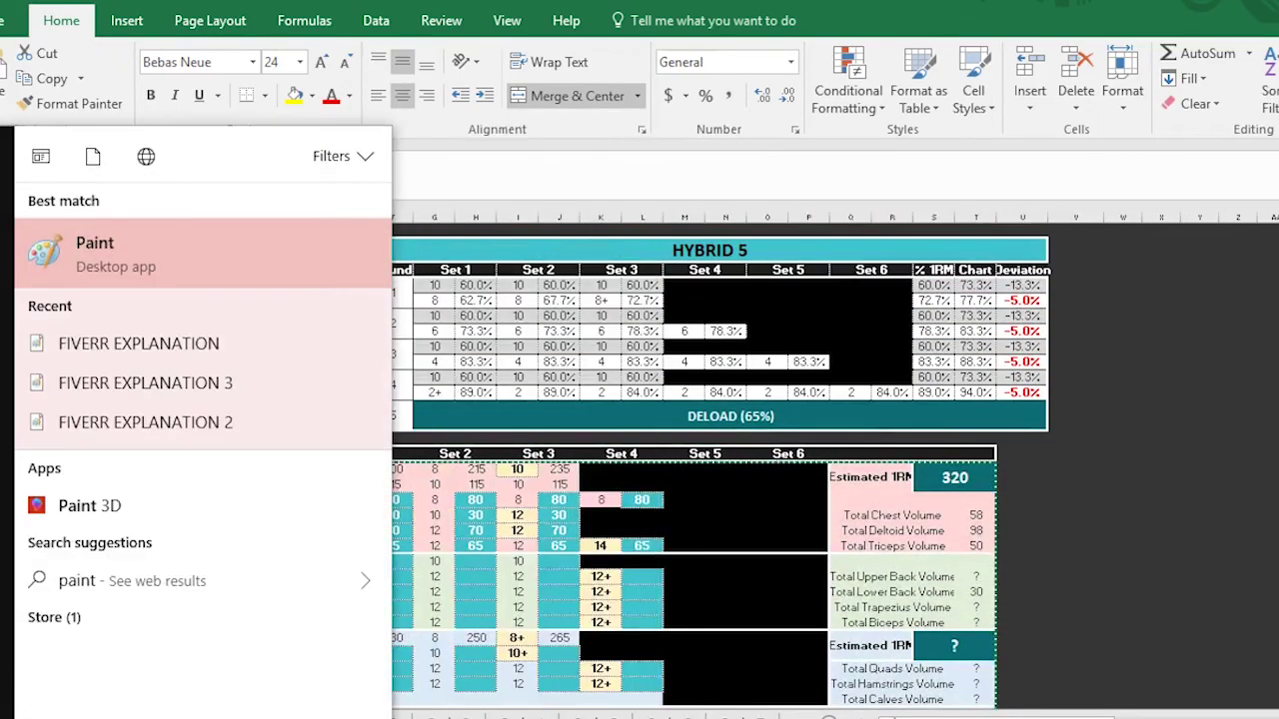
{"action": "key", "text": "Return"}
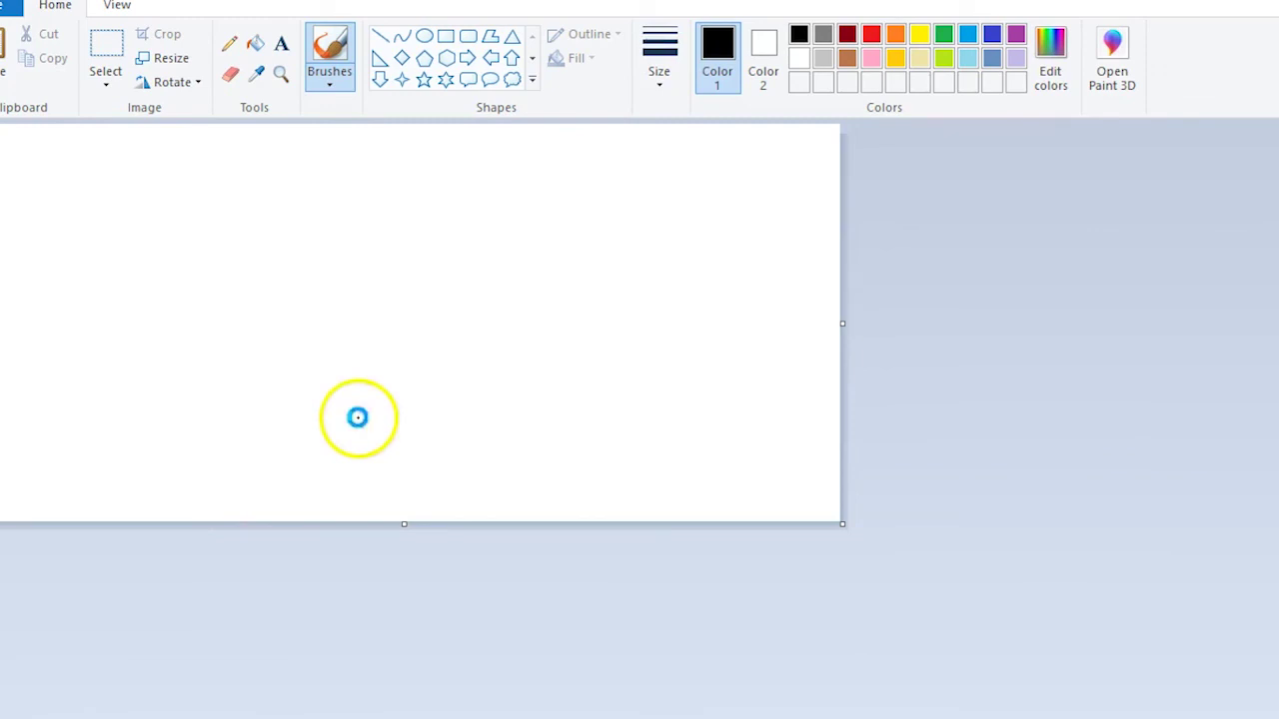
{"action": "key", "text": "ctrl+v"}
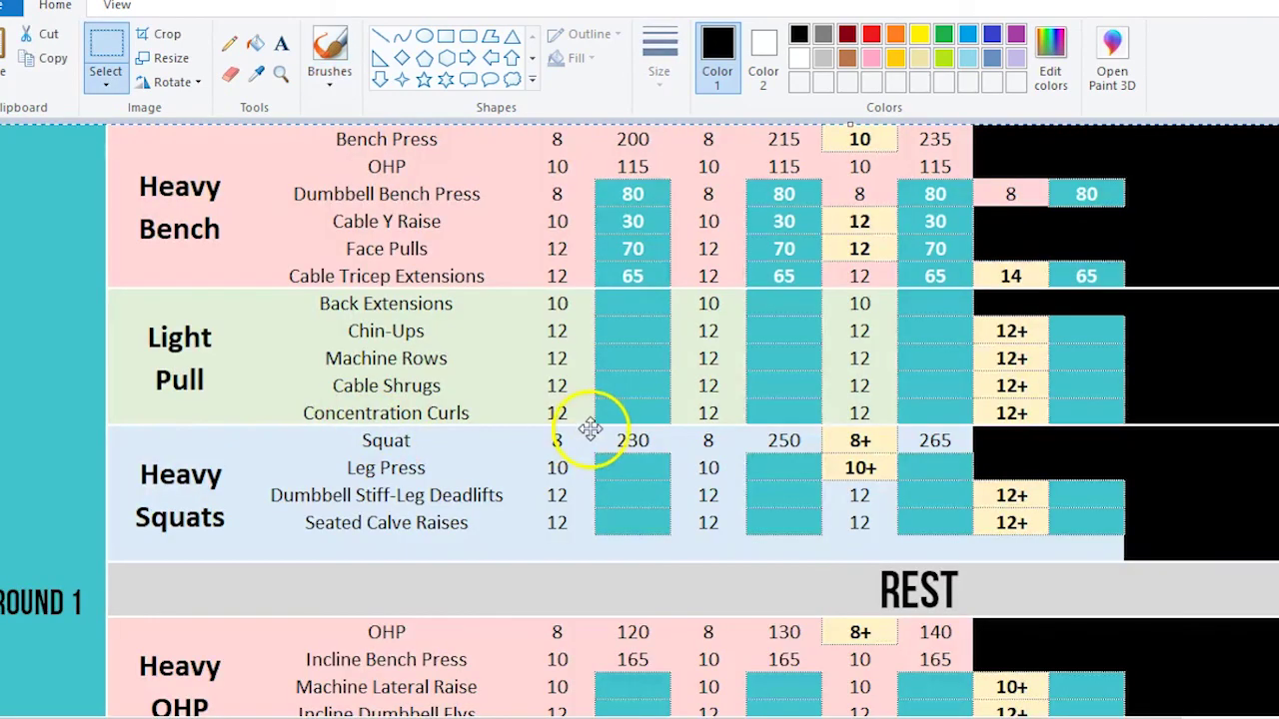
{"action": "left_click", "coordinate": [280, 74]}
{"action": "right_click", "coordinate": [357, 271]}
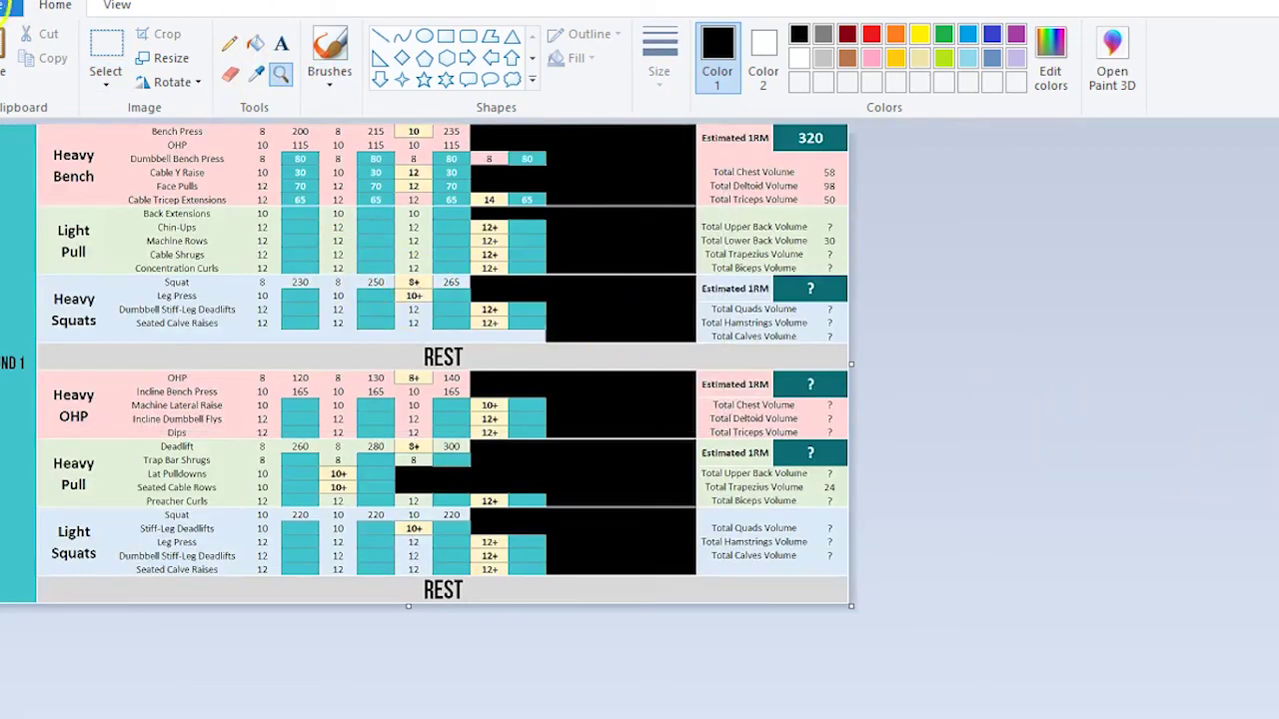
Save the image to the Desktop as a PNG named "Cycle 1 Round 1"
{"action": "left_click", "coordinate": [8, 8]}
{"action": "left_click", "coordinate": [40, 190]}
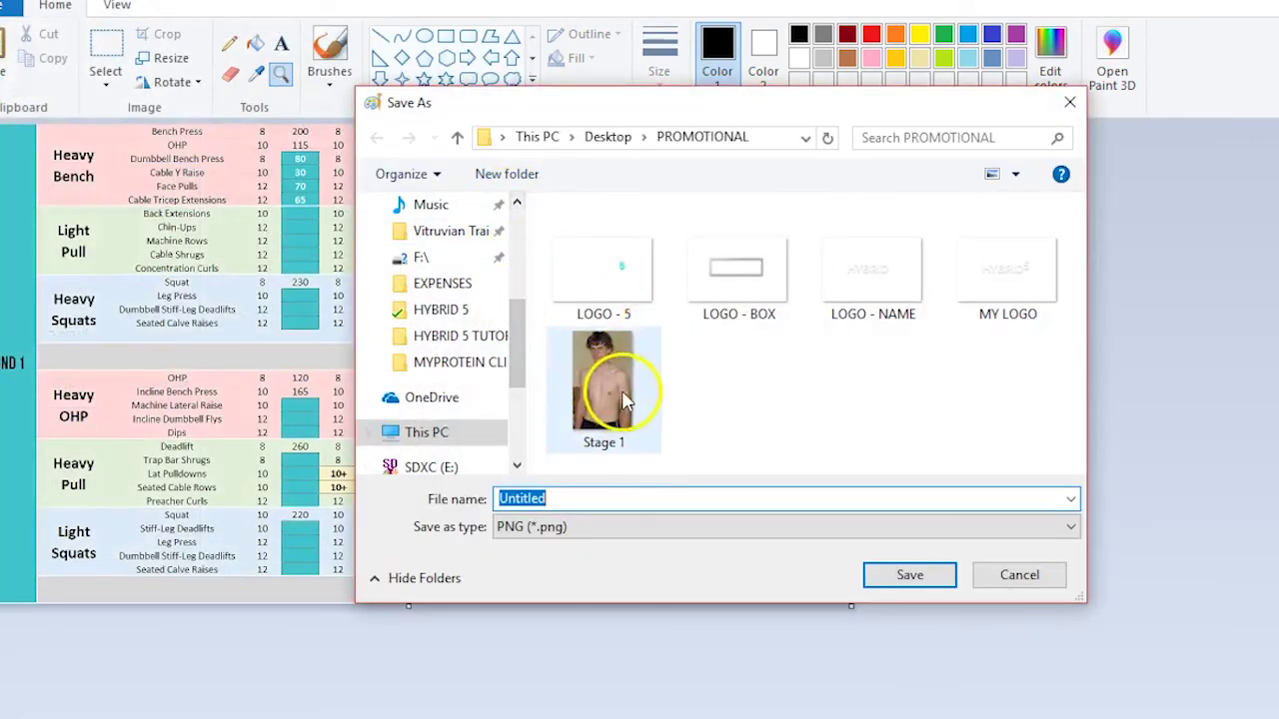
{"action": "scroll", "coordinate": [470, 408], "scroll_direction": "up", "scroll_amount": 4}
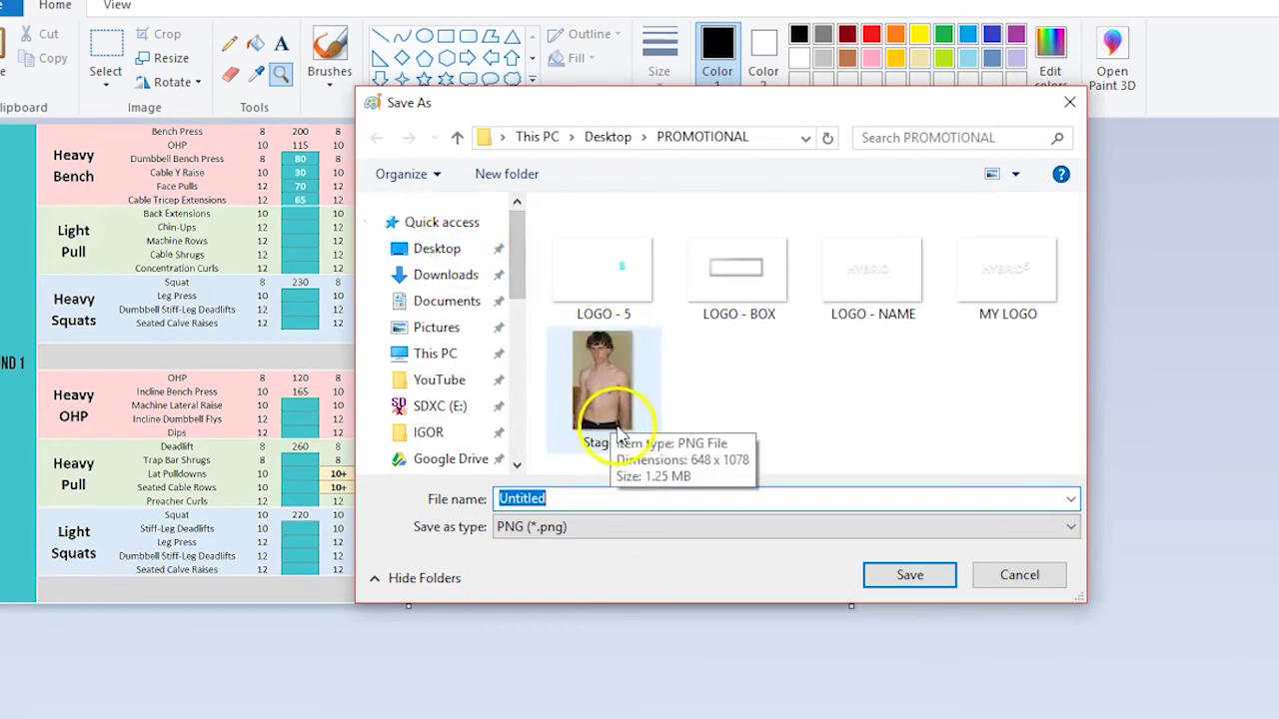
{"action": "left_click", "coordinate": [457, 259]}
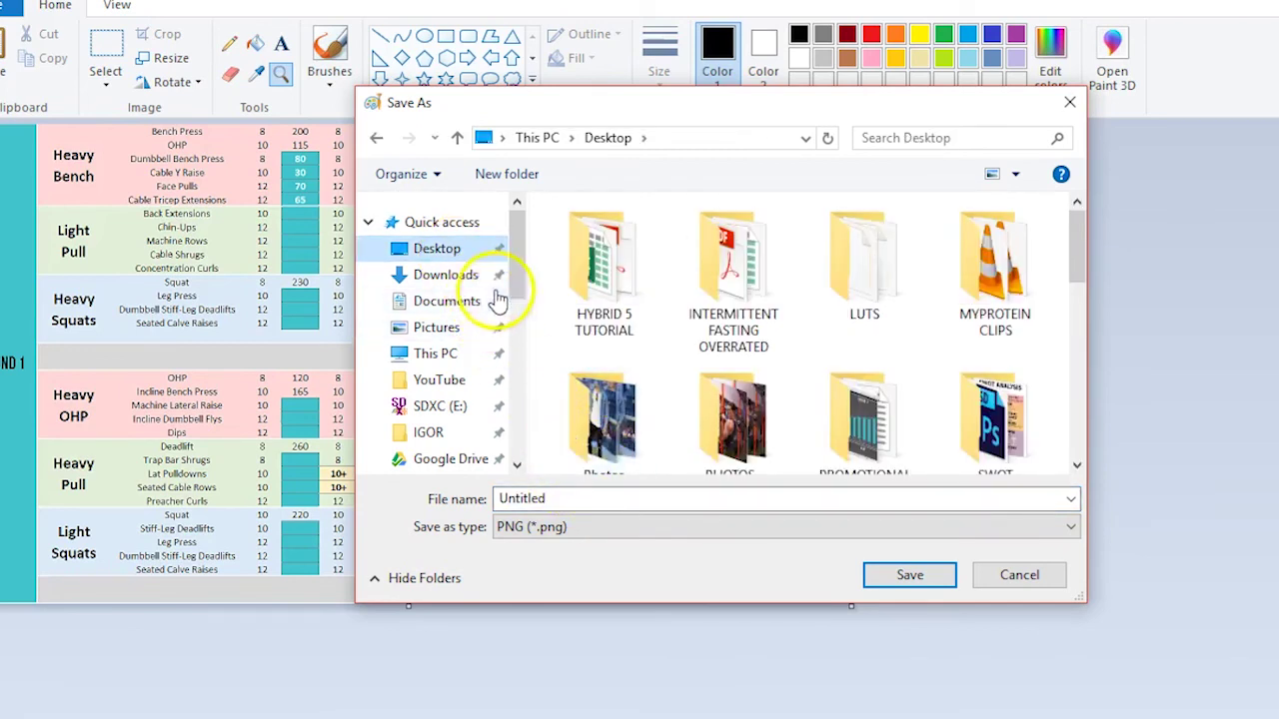
{"action": "double_click", "coordinate": [645, 493]}
{"action": "type", "text": "Cycle 1 Round 1"}
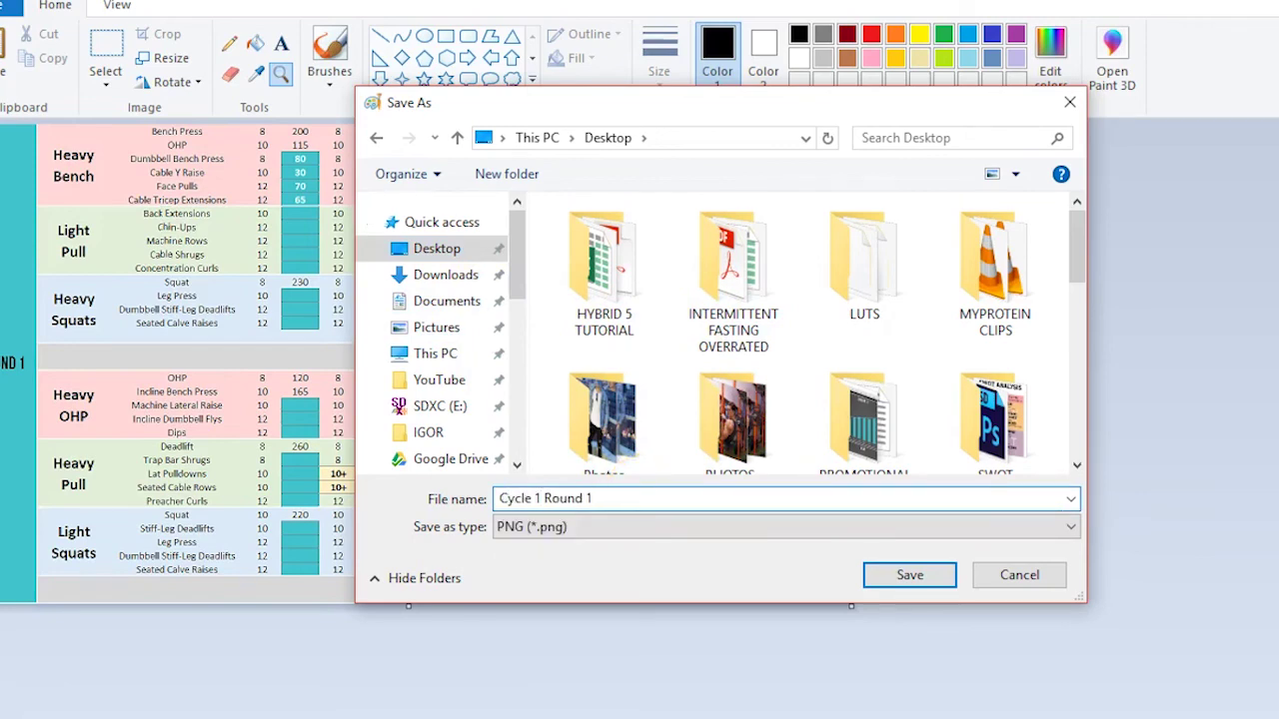
{"action": "key", "text": "Return"}
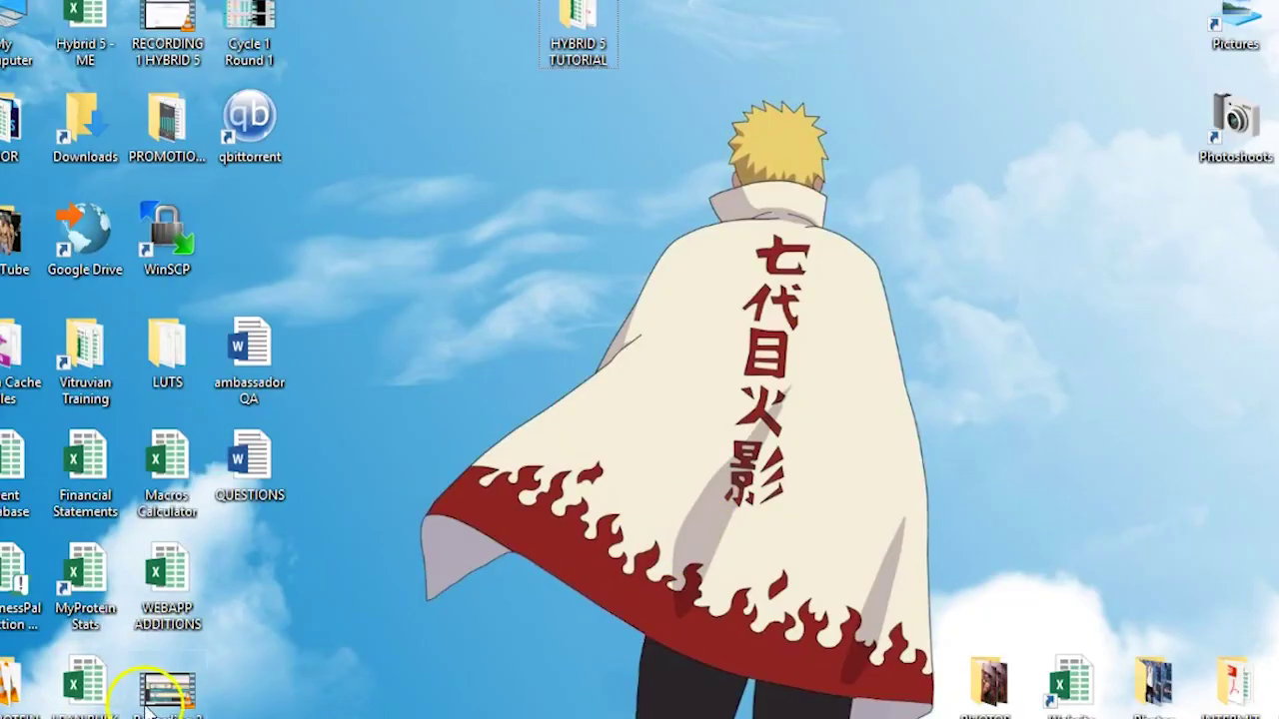
Move the Cycle 1 Round 1 image to a free area of the desktop and open it with Windows Photo Viewer
{"action": "left_click_drag", "start_coordinate": [270, 40], "coordinate": [784, 350]}
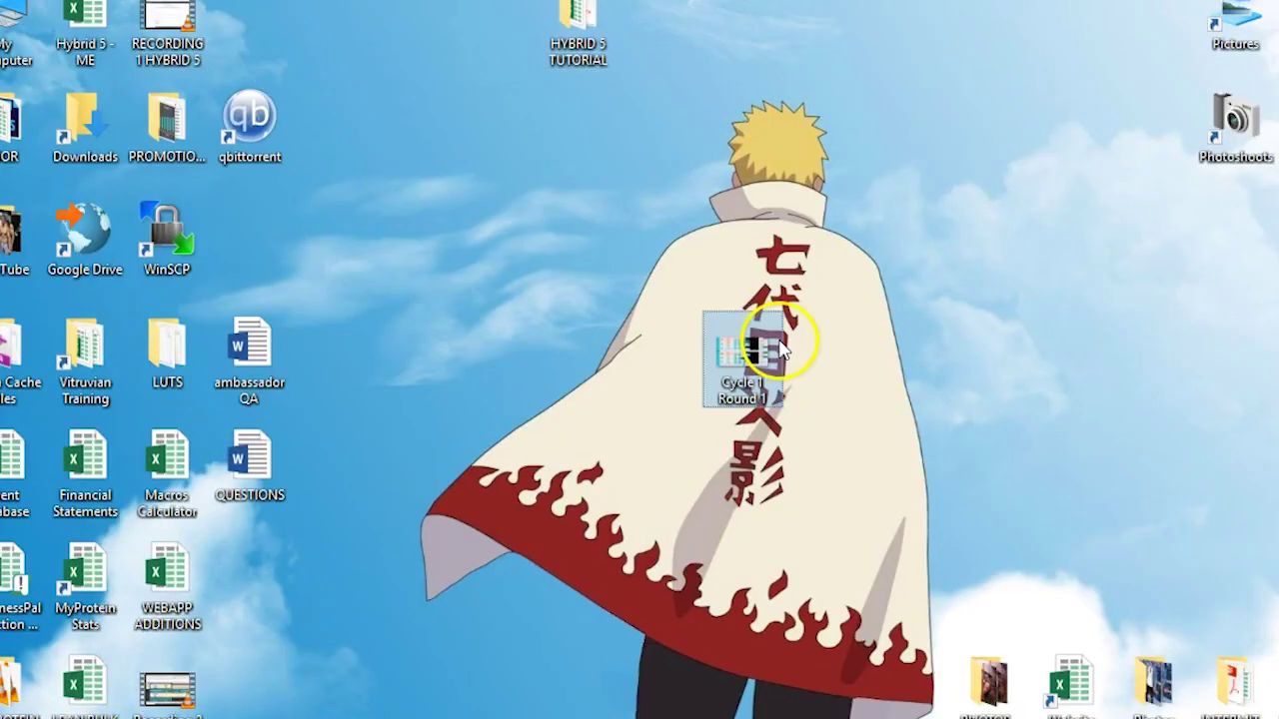
{"action": "double_click", "coordinate": [759, 354]}
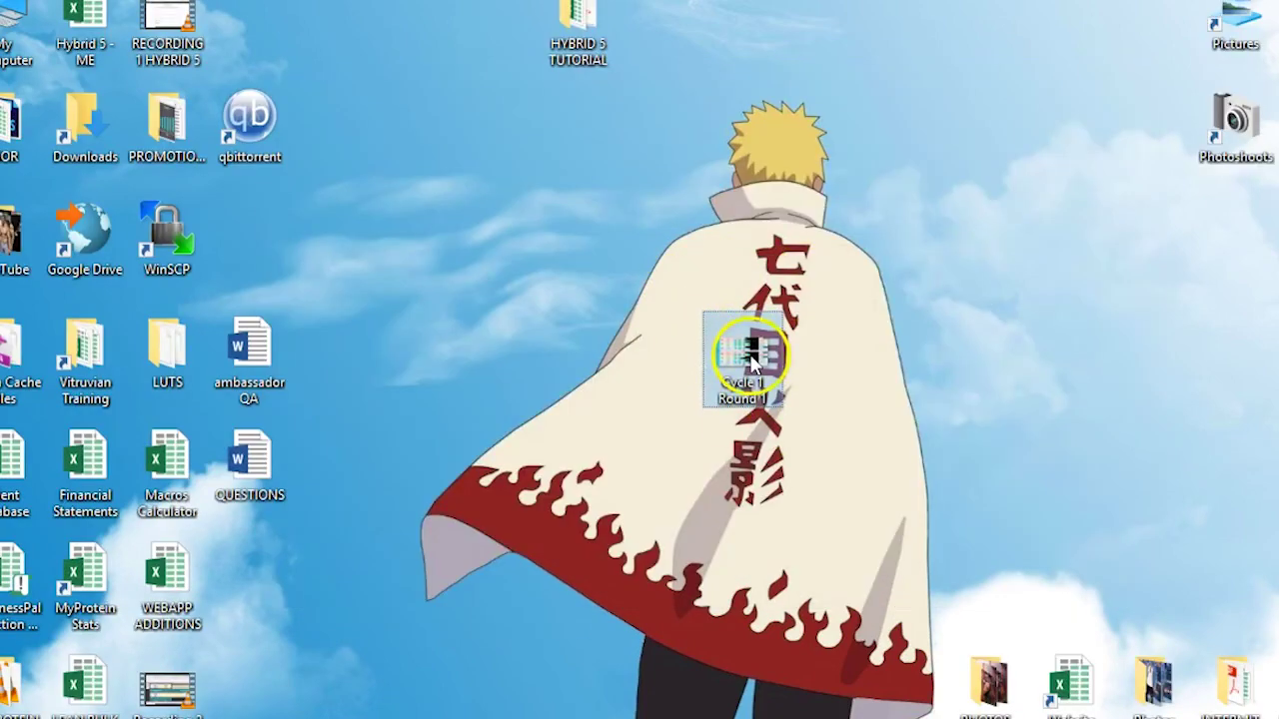
{"action": "right_click", "coordinate": [744, 349]}
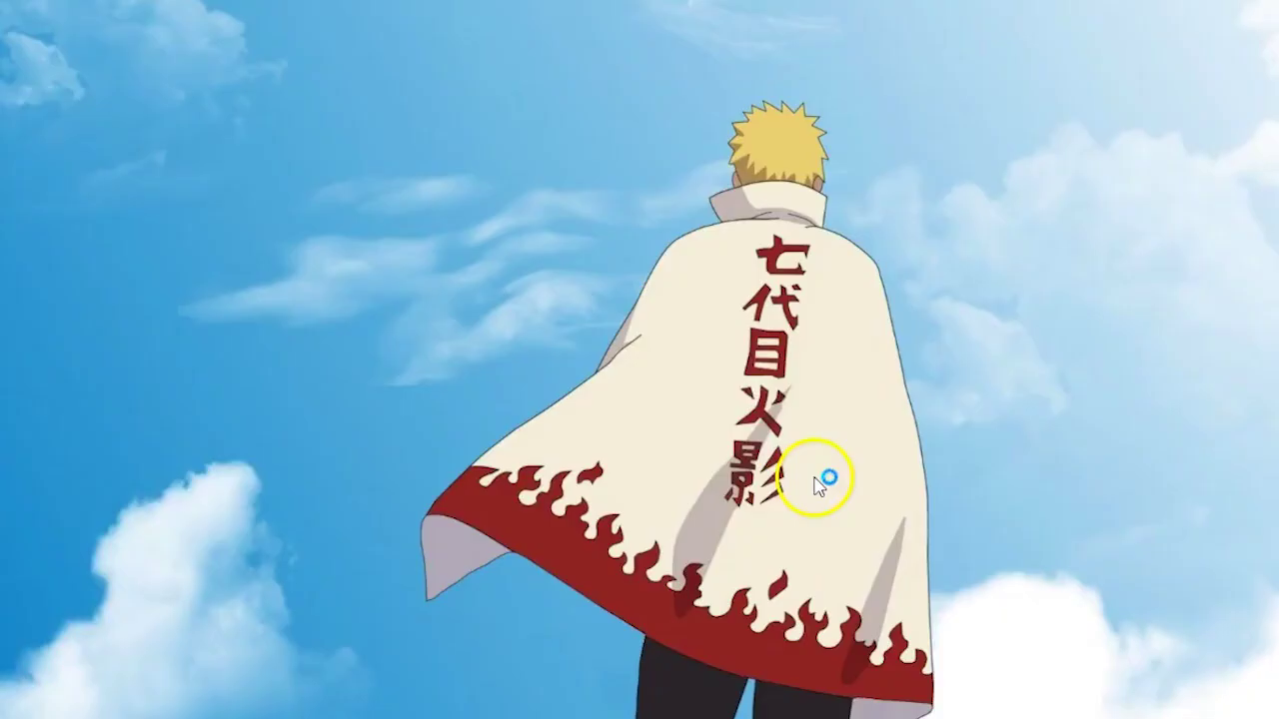
{"action": "left_click_drag", "start_coordinate": [770, 349], "coordinate": [563, 256]}
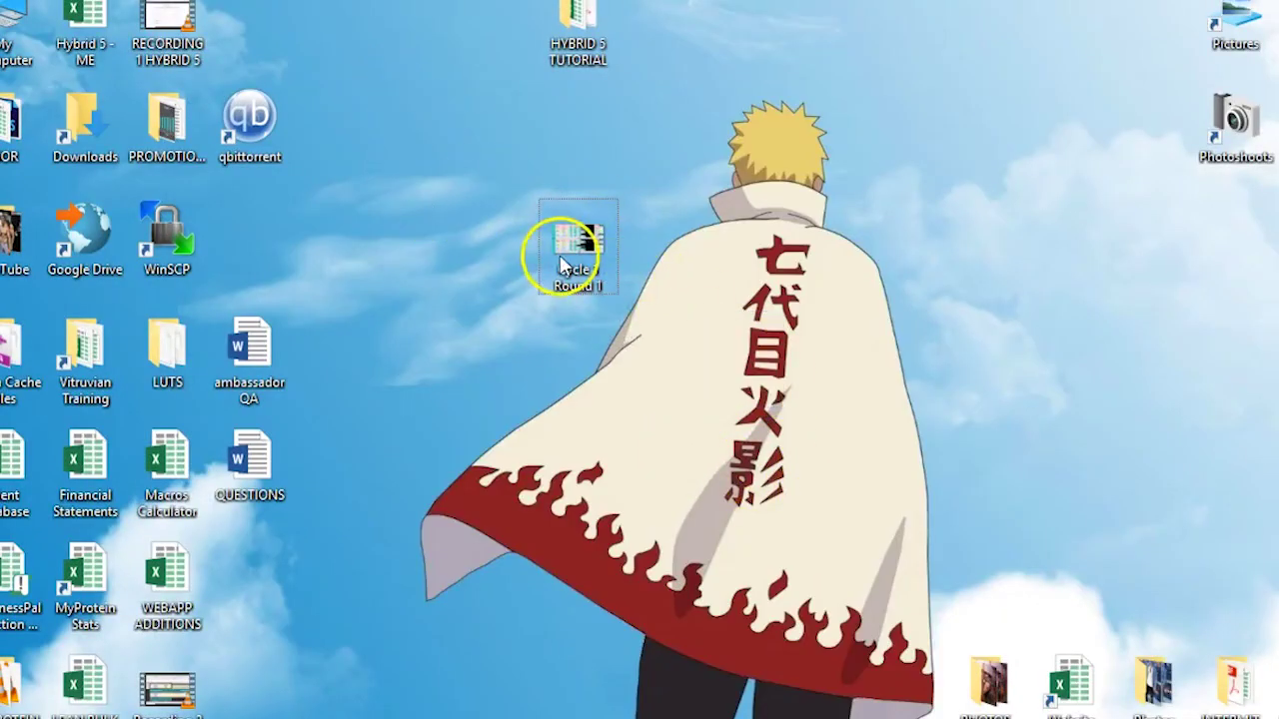
{"action": "right_click", "coordinate": [574, 245]}
{"action": "mouse_move", "coordinate": [674, 399]}
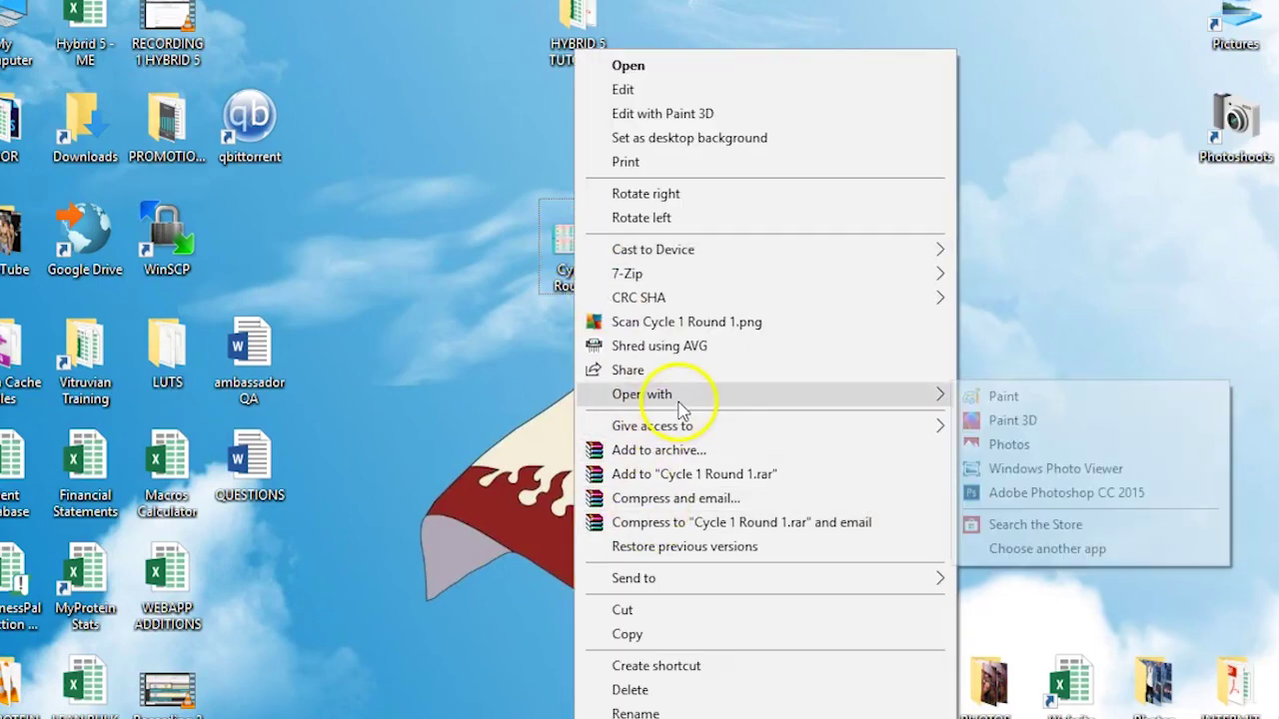
{"action": "left_click", "coordinate": [1024, 469]}
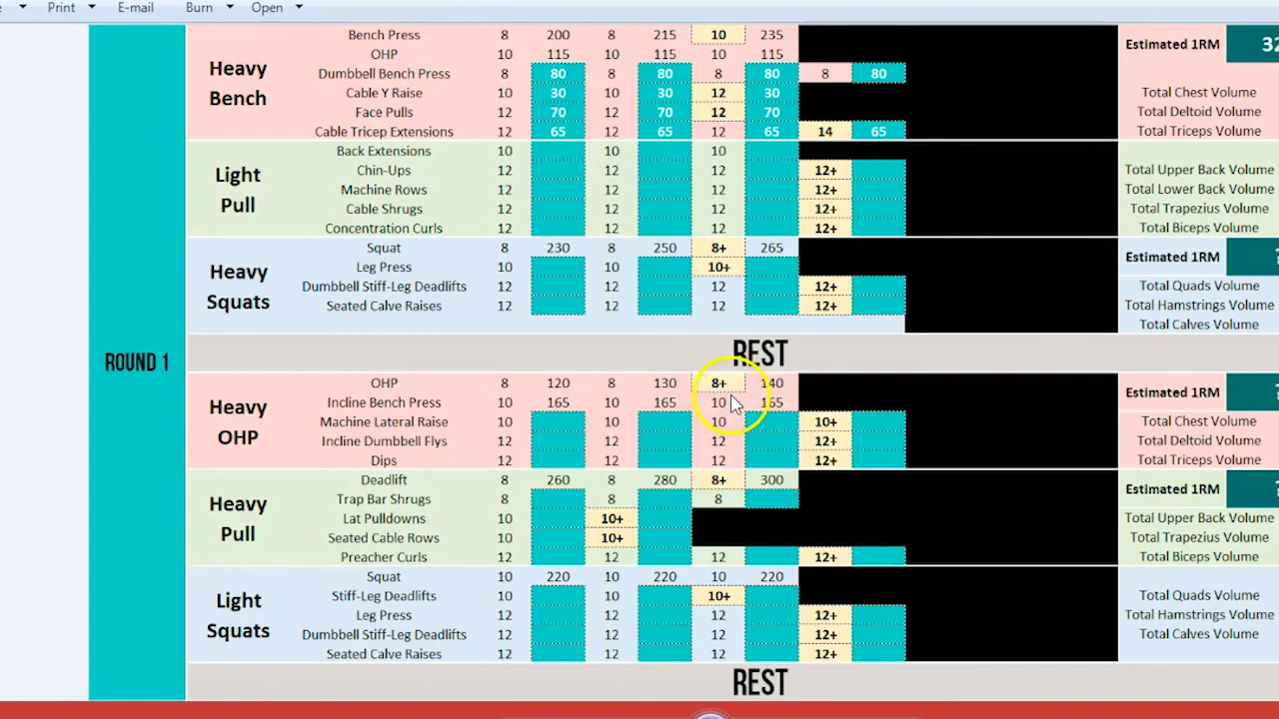
Zoom in on the image to inspect the Heavy OHP sets and return to the full Round 1 view
{"action": "left_click", "coordinate": [547, 716]}
{"action": "left_click_drag", "start_coordinate": [538, 717], "coordinate": [538, 693]}
{"action": "left_click_drag", "start_coordinate": [694, 530], "coordinate": [860, 389]}
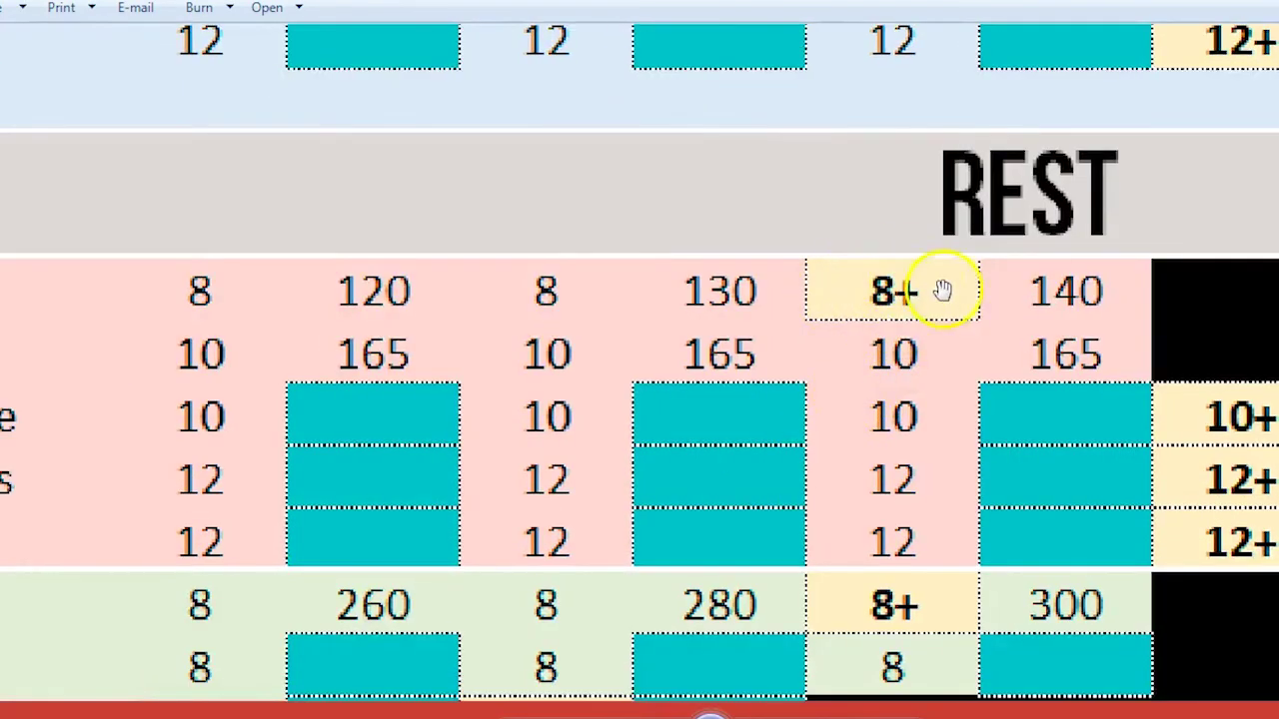
{"action": "left_click_drag", "start_coordinate": [940, 421], "coordinate": [912, 457]}
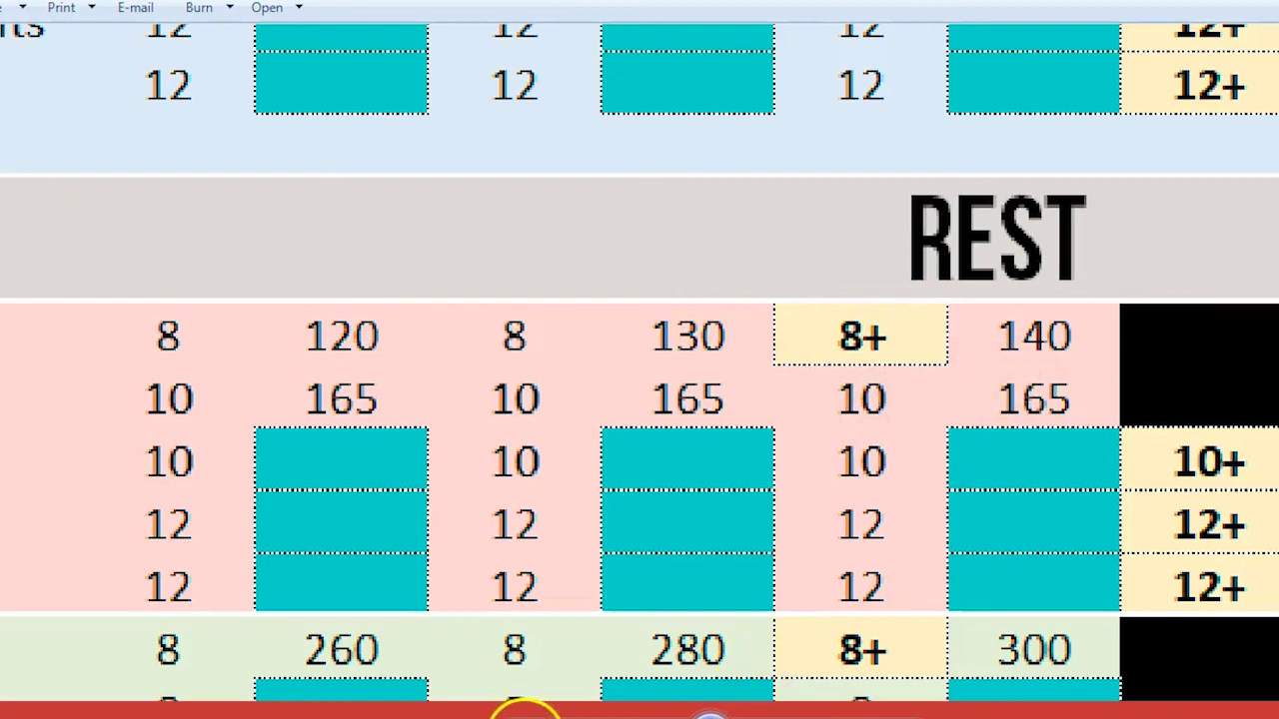
{"action": "left_click", "coordinate": [524, 702]}
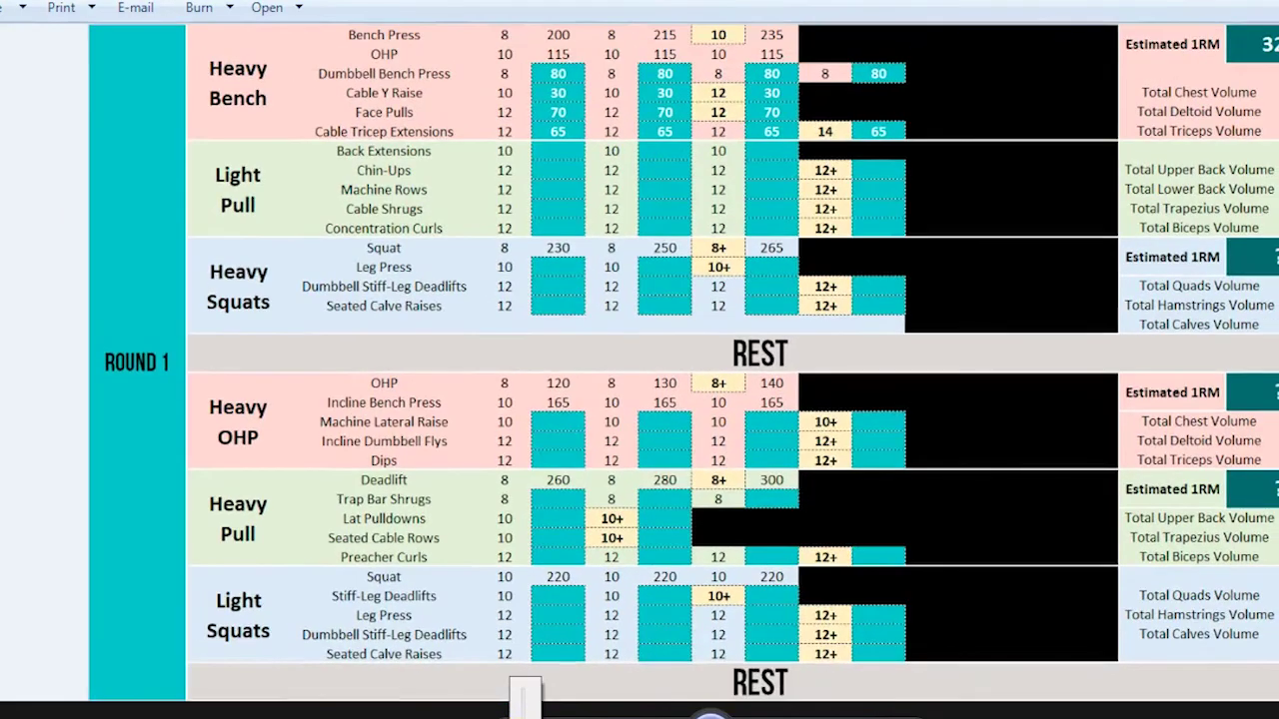